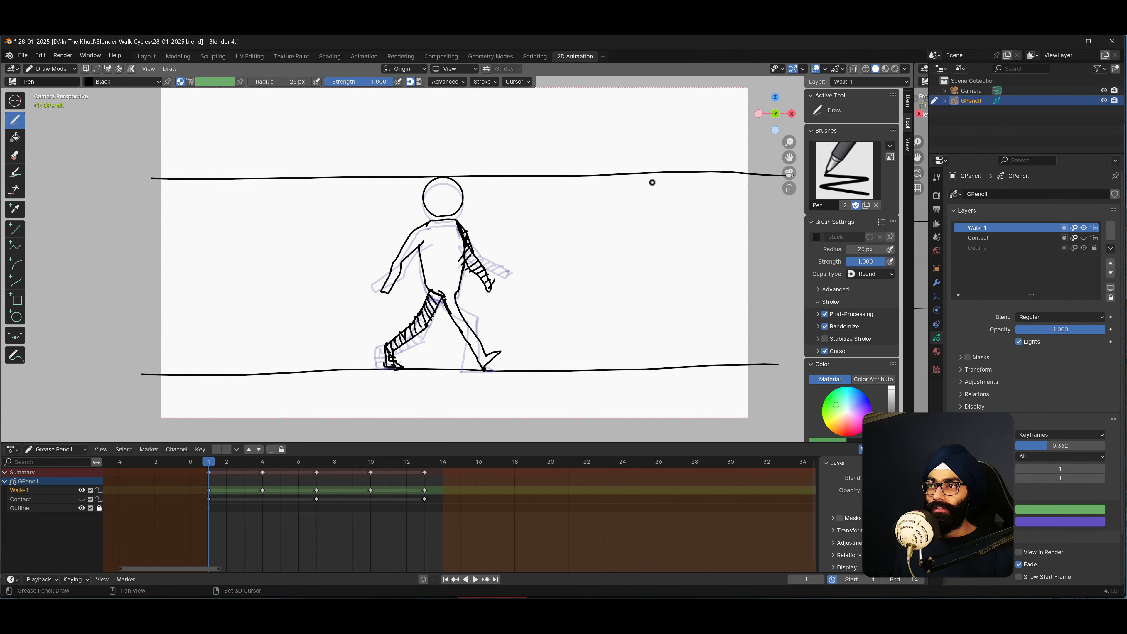
Play back the existing walk cycle, clearing the pop-up windows, and park the playhead on frame 3.
{"action": "key", "text": "space"}
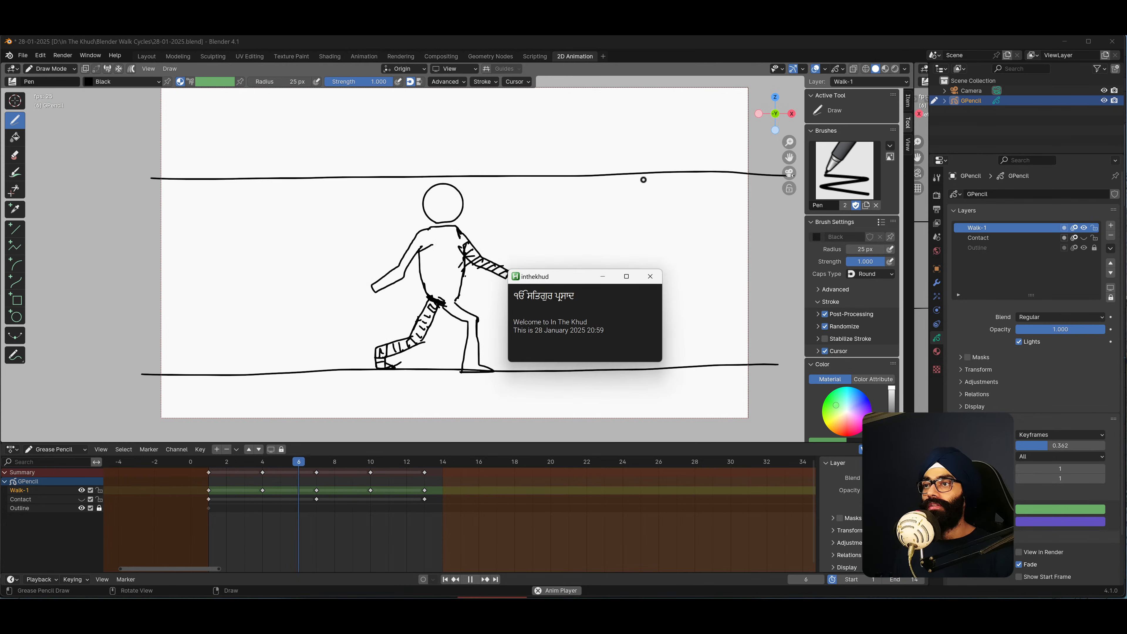
{"action": "left_click_drag", "start_coordinate": [590, 276], "coordinate": [714, 229]}
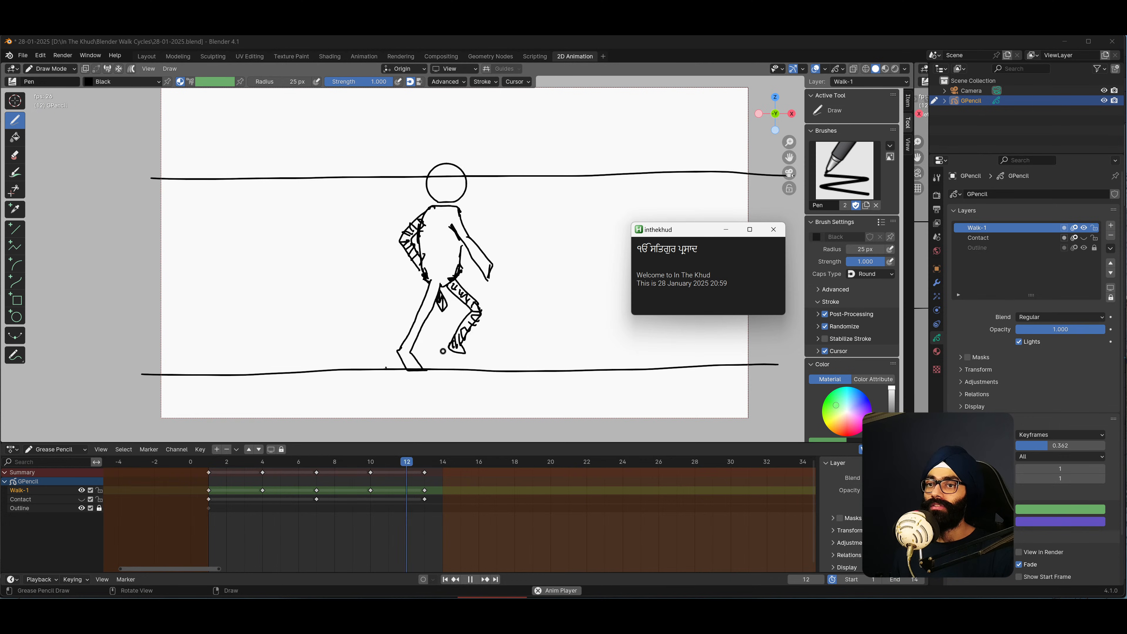
{"action": "key", "text": "space"}
{"action": "left_click", "coordinate": [566, 355]}
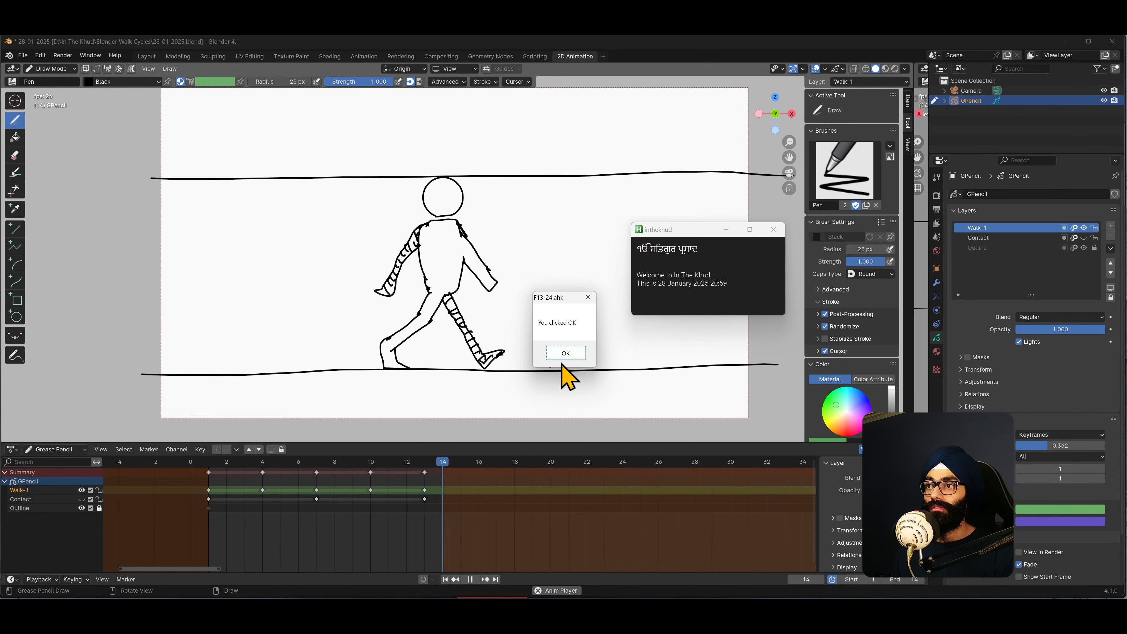
{"action": "left_click", "coordinate": [564, 355]}
{"action": "key", "text": "space"}
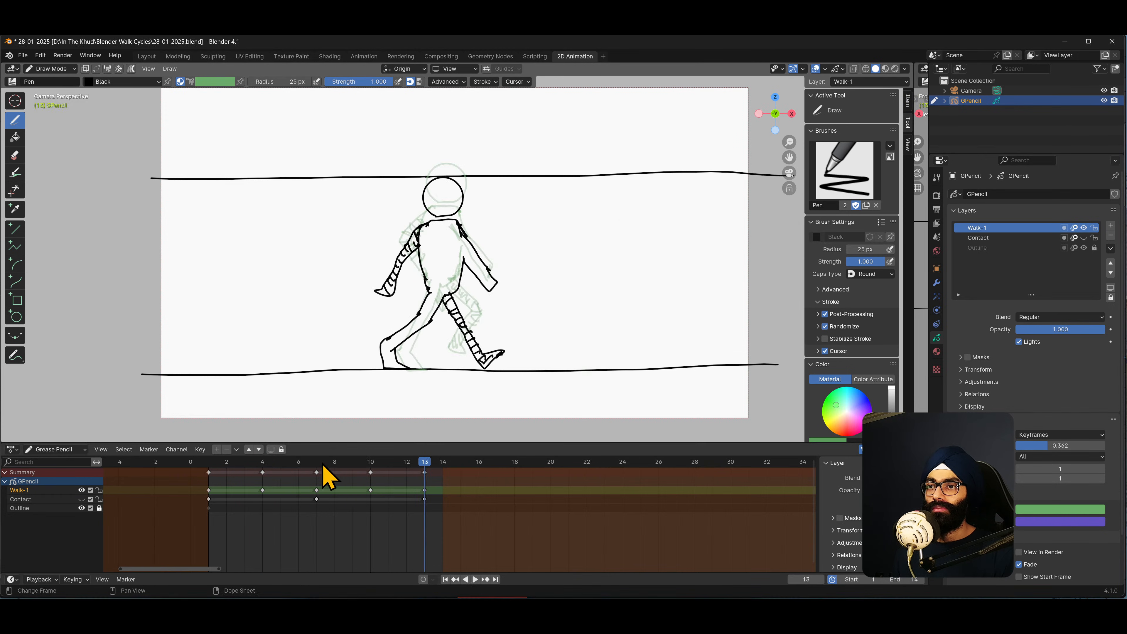
{"action": "left_click", "coordinate": [244, 476]}
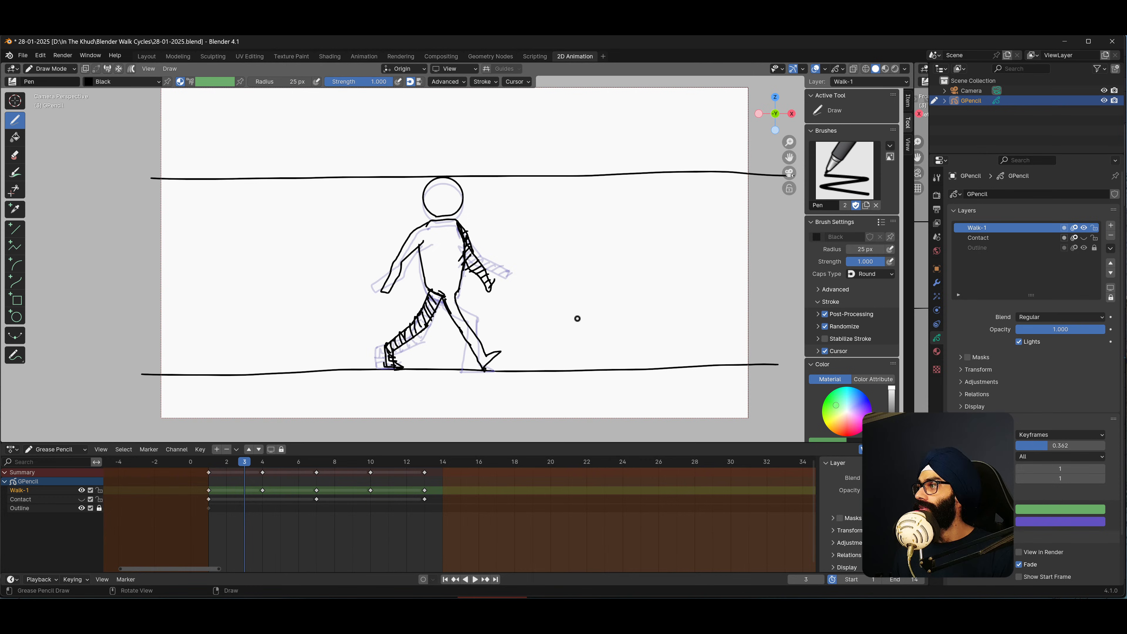
Switch to DaVinci Resolve and view the VS_cd1_rev.2 timeline.
{"action": "key", "text": "alt+Tab"}
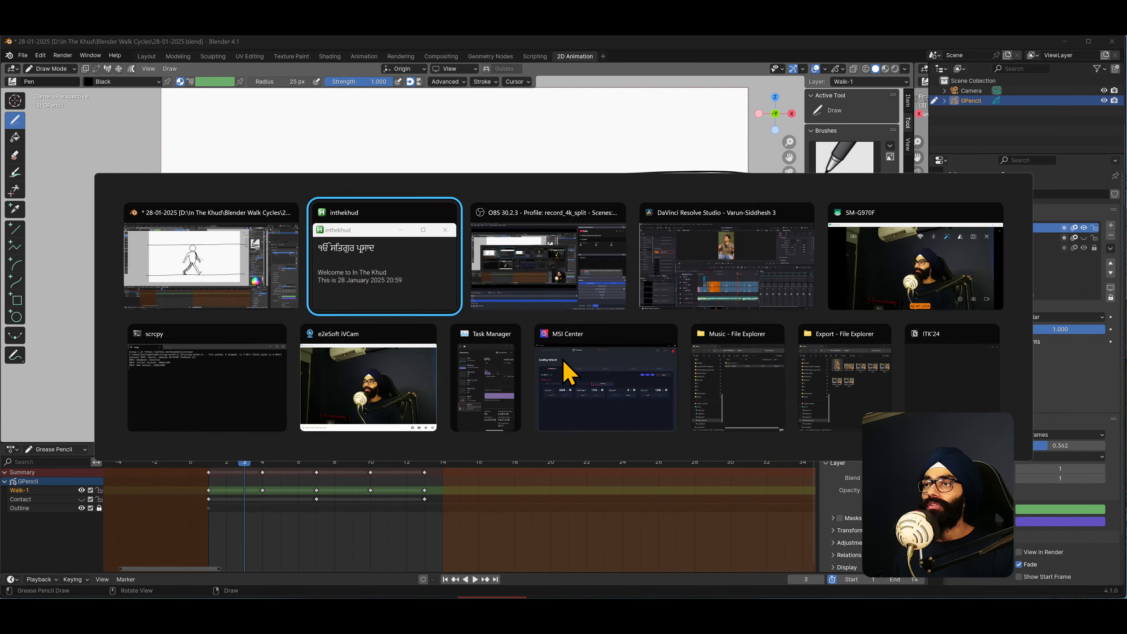
{"action": "left_click", "coordinate": [566, 370]}
{"action": "left_click_drag", "start_coordinate": [617, 377], "coordinate": [565, 391]}
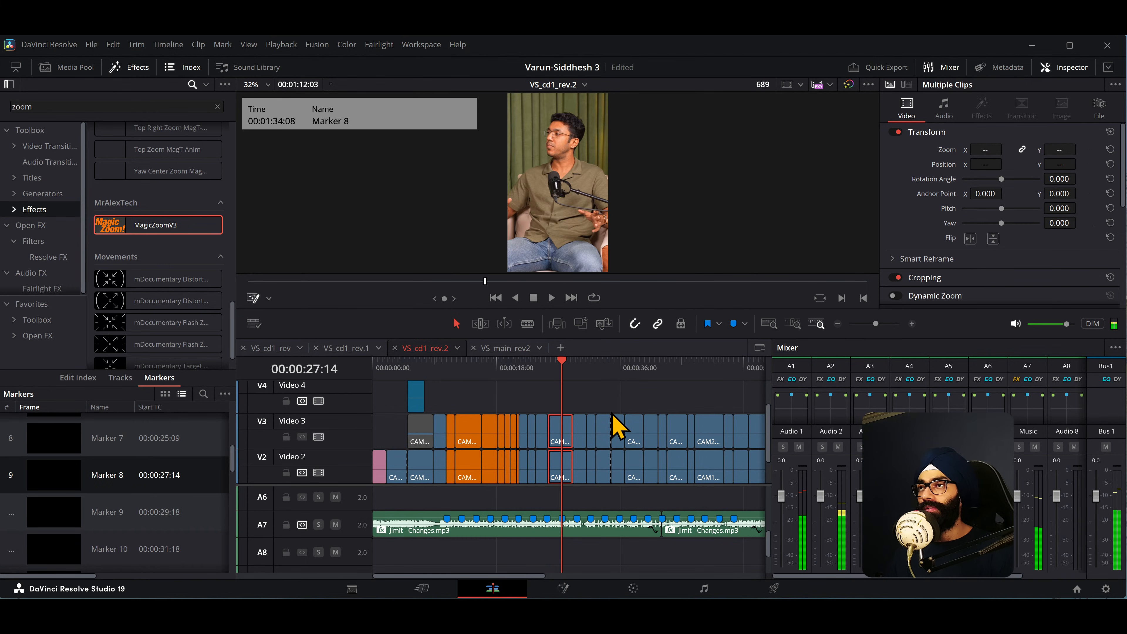
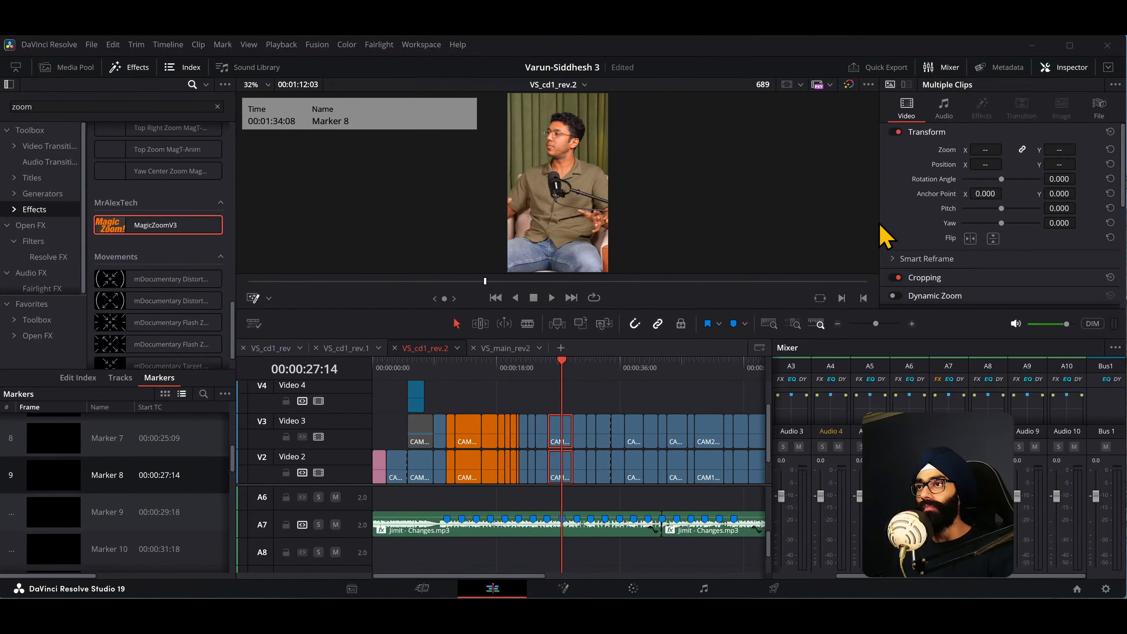
Switch back to Blender and replay the walk cycle.
{"action": "key", "text": "alt+Tab"}
{"action": "left_click", "coordinate": [579, 264]}
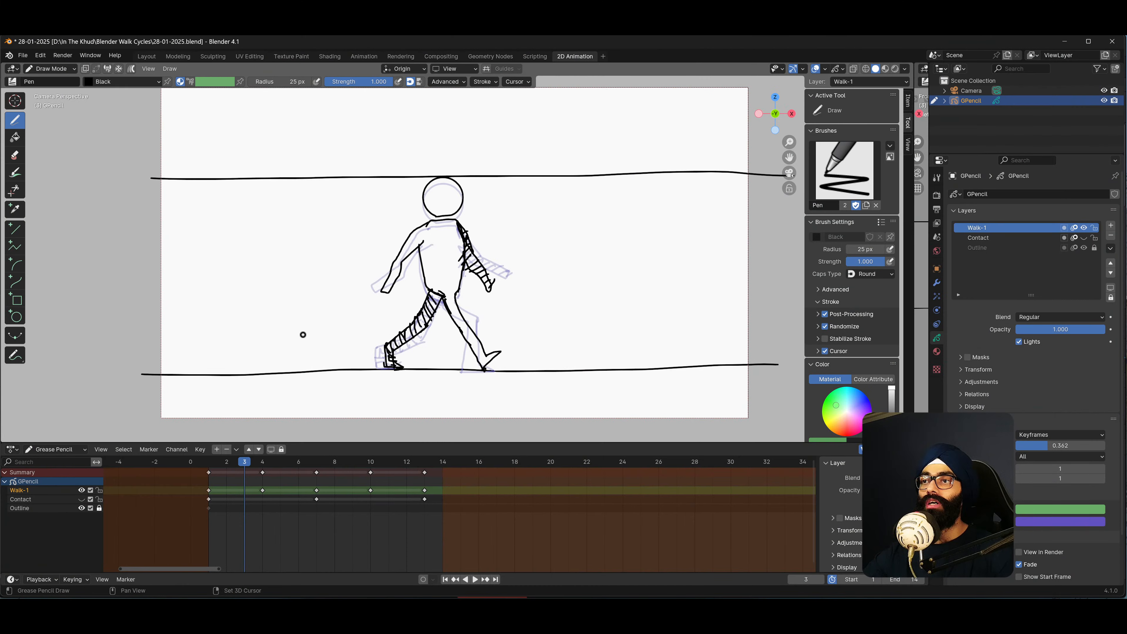
{"action": "key", "text": "space"}
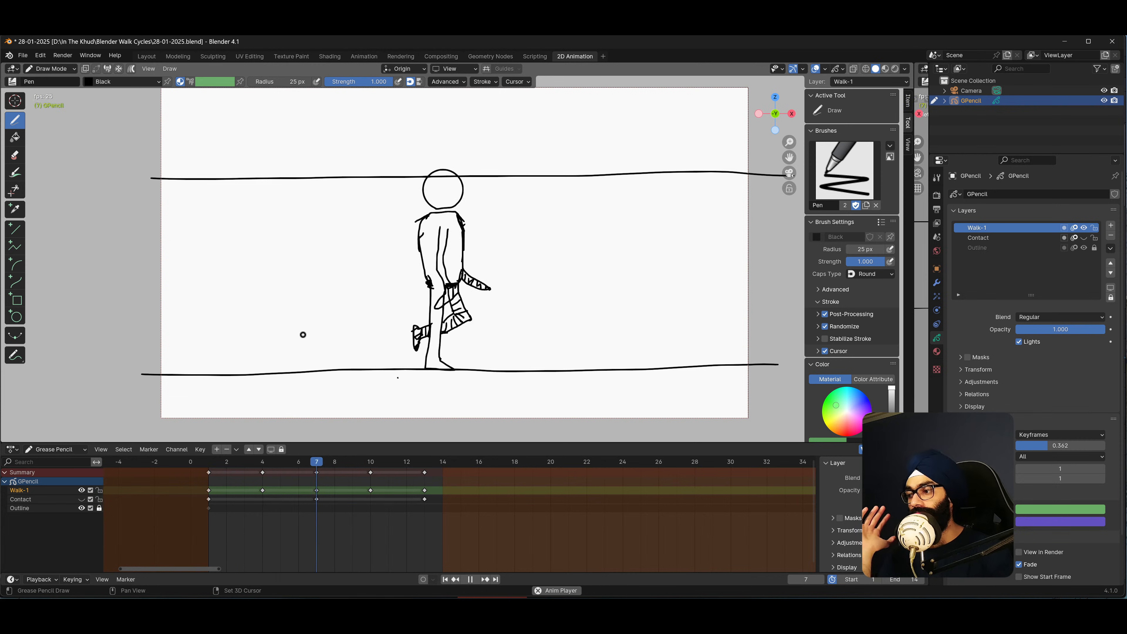
{"action": "key", "text": "Escape"}
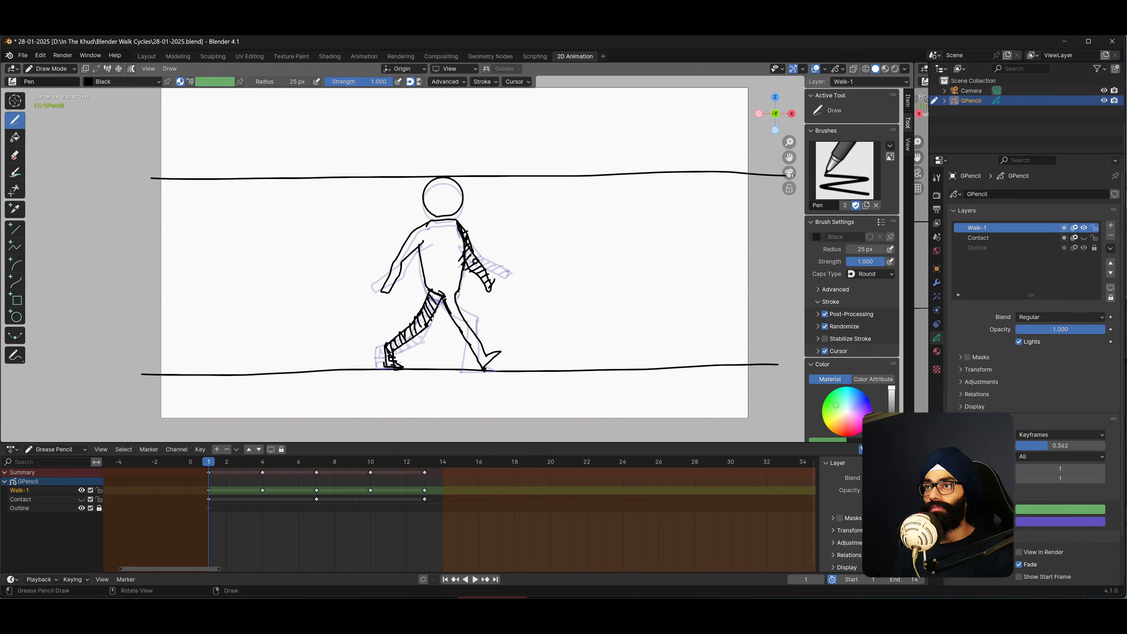
Add a new Grease Pencil layer above Walk-1 and hide the Walk-1 layer.
{"action": "mouse_move", "coordinate": [475, 261]}
{"action": "middle_mouse_down"}
{"action": "mouse_move", "coordinate": [357, 307]}
{"action": "mouse_move", "coordinate": [352, 254]}
{"action": "mouse_move", "coordinate": [394, 252]}
{"action": "mouse_move", "coordinate": [355, 314]}
{"action": "mouse_move", "coordinate": [342, 302]}
{"action": "mouse_move", "coordinate": [443, 266]}
{"action": "mouse_move", "coordinate": [398, 265]}
{"action": "mouse_move", "coordinate": [439, 217]}
{"action": "mouse_move", "coordinate": [408, 237]}
{"action": "middle_mouse_up"}
{"action": "key", "text": "KP_0"}
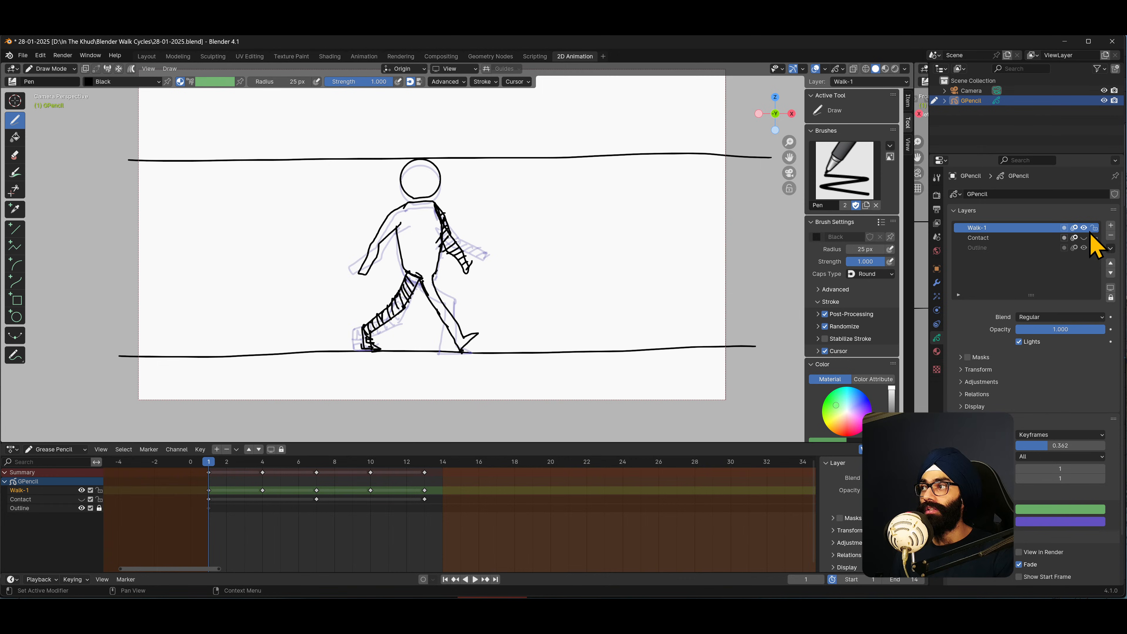
{"action": "left_click", "coordinate": [1110, 226]}
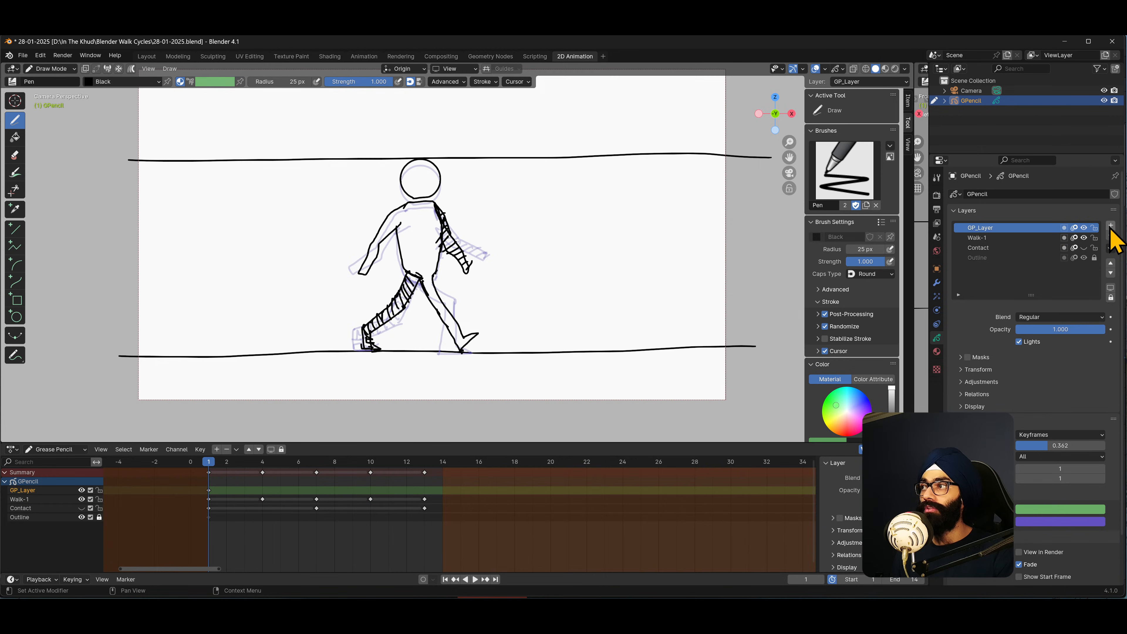
{"action": "left_click", "coordinate": [1083, 237]}
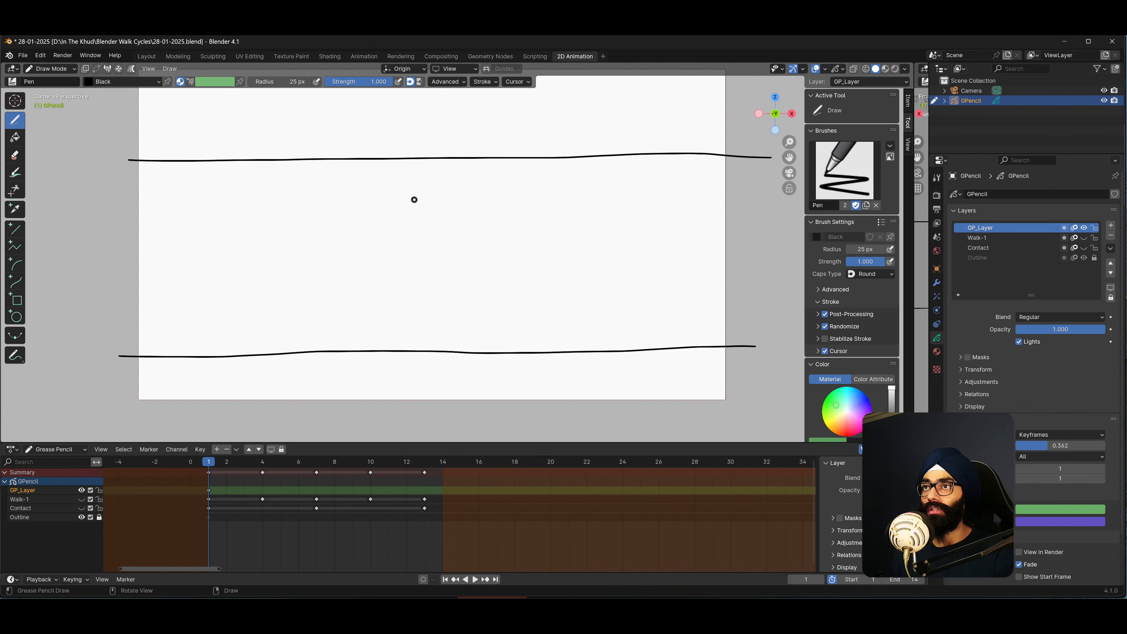
Look through the categories of the Blender preferences for the spacebar shortcut setting.
{"action": "key", "text": "shift+space"}
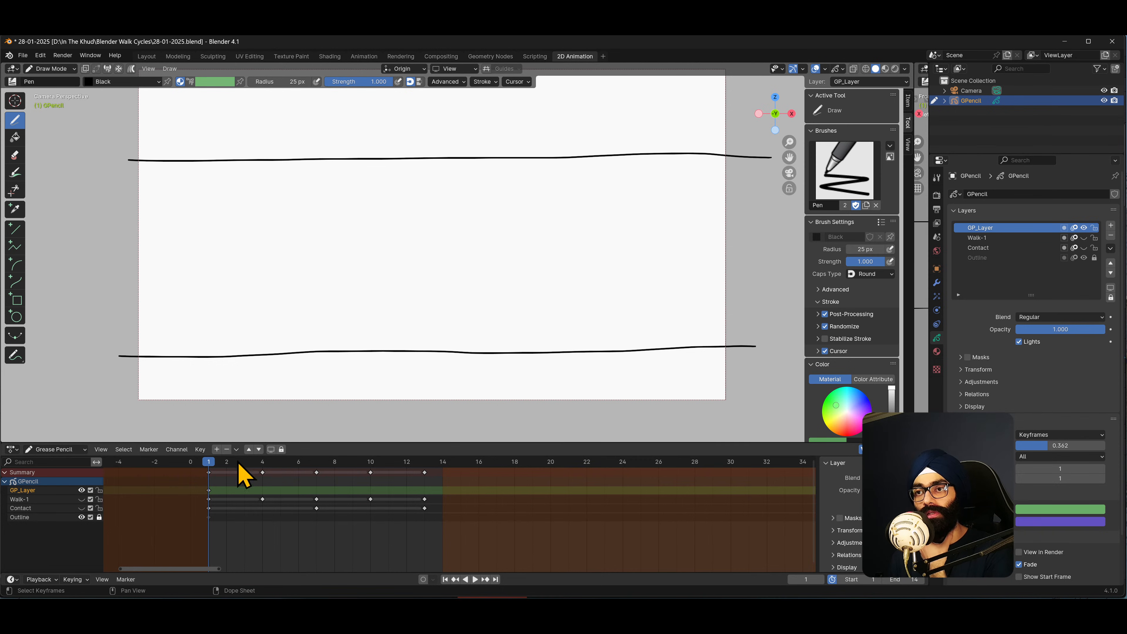
{"action": "key", "text": "F4"}
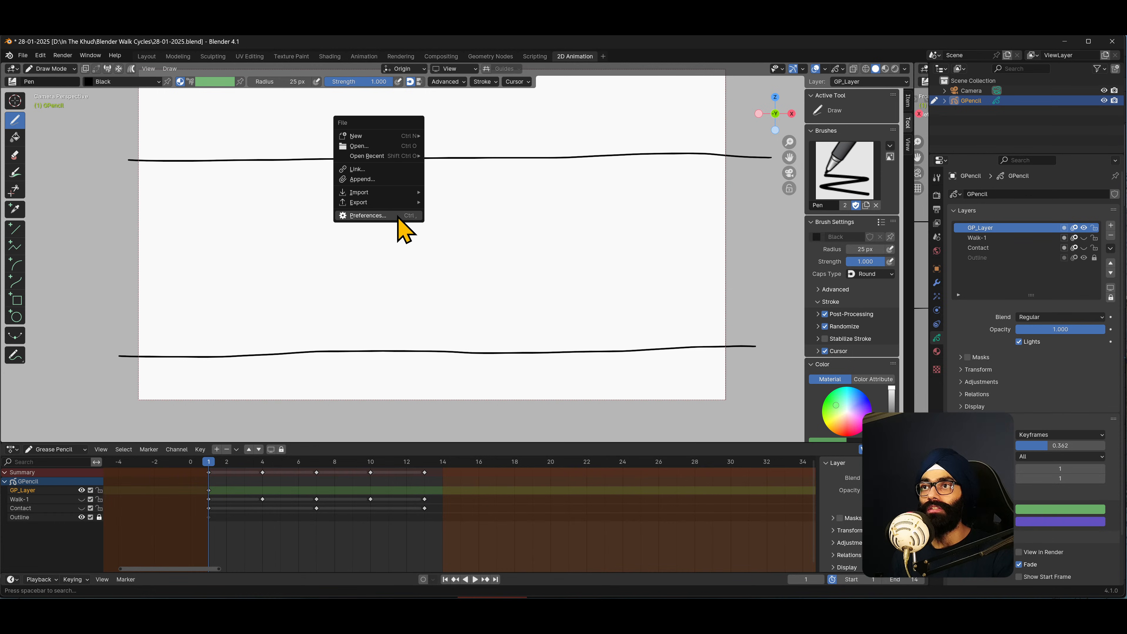
{"action": "left_click", "coordinate": [398, 217]}
{"action": "left_click", "coordinate": [276, 233]}
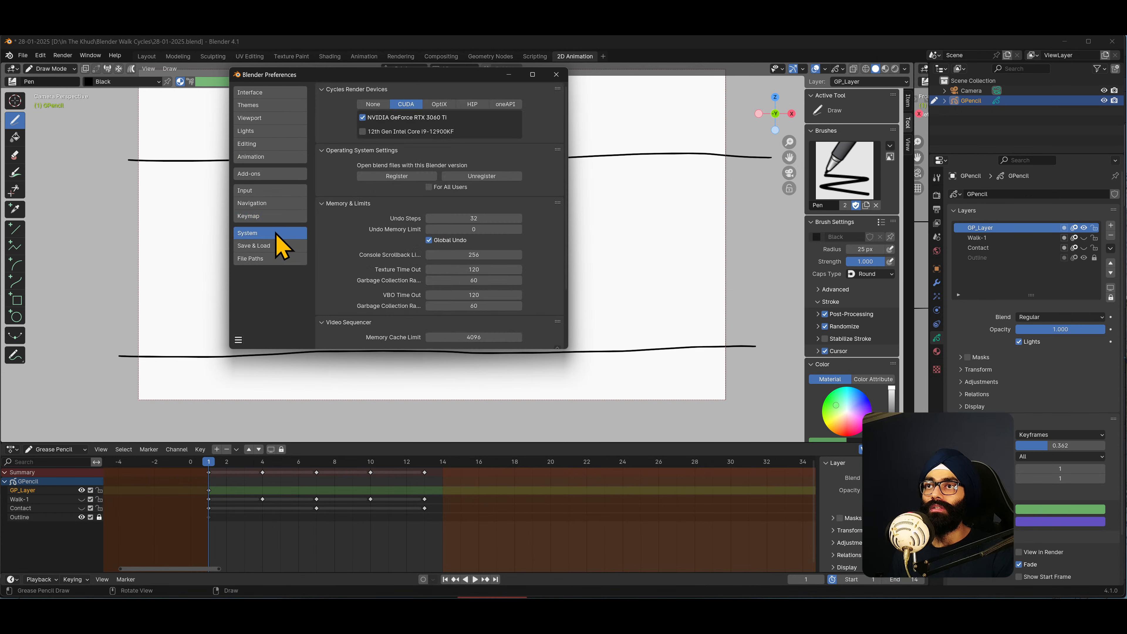
{"action": "left_click", "coordinate": [288, 190]}
{"action": "left_click", "coordinate": [286, 203]}
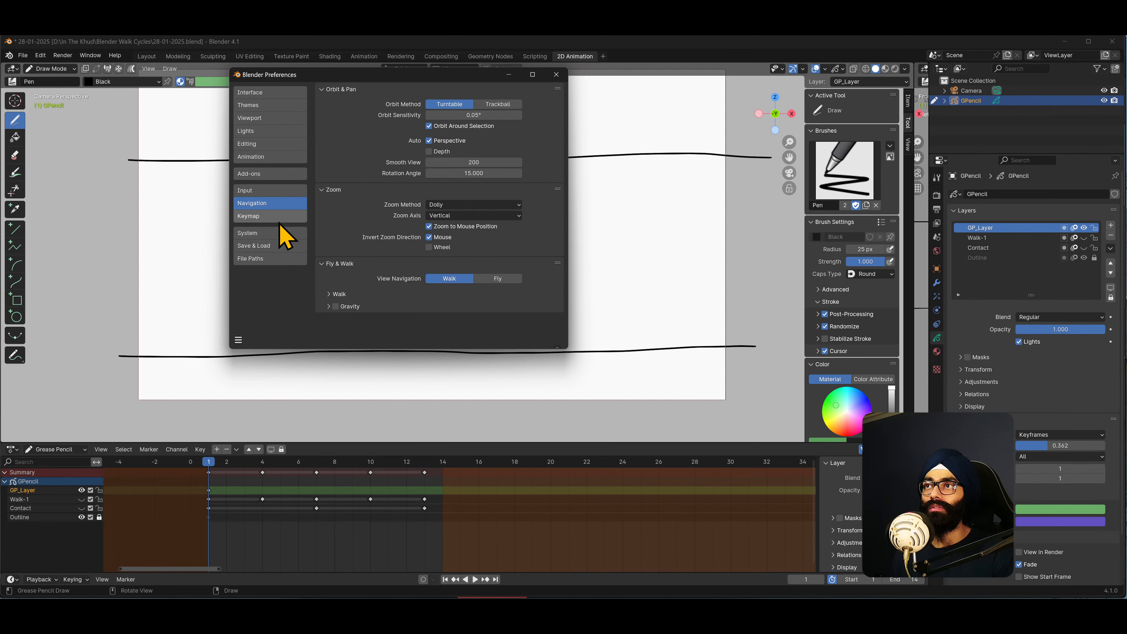
{"action": "left_click", "coordinate": [289, 216]}
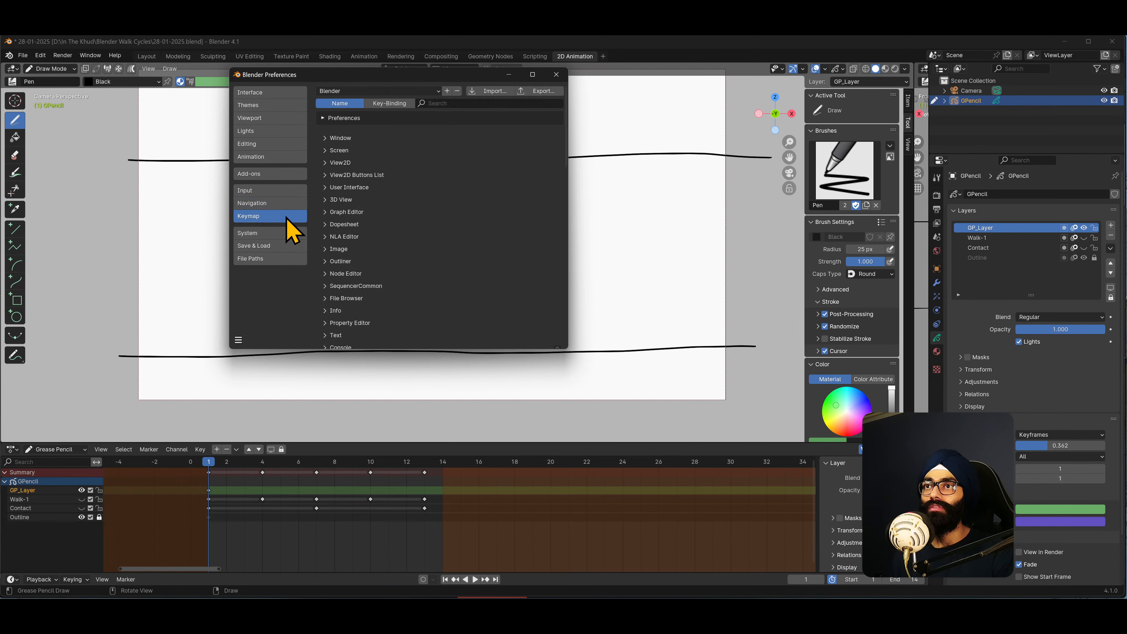
{"action": "left_click", "coordinate": [272, 233]}
{"action": "left_click", "coordinate": [275, 245]}
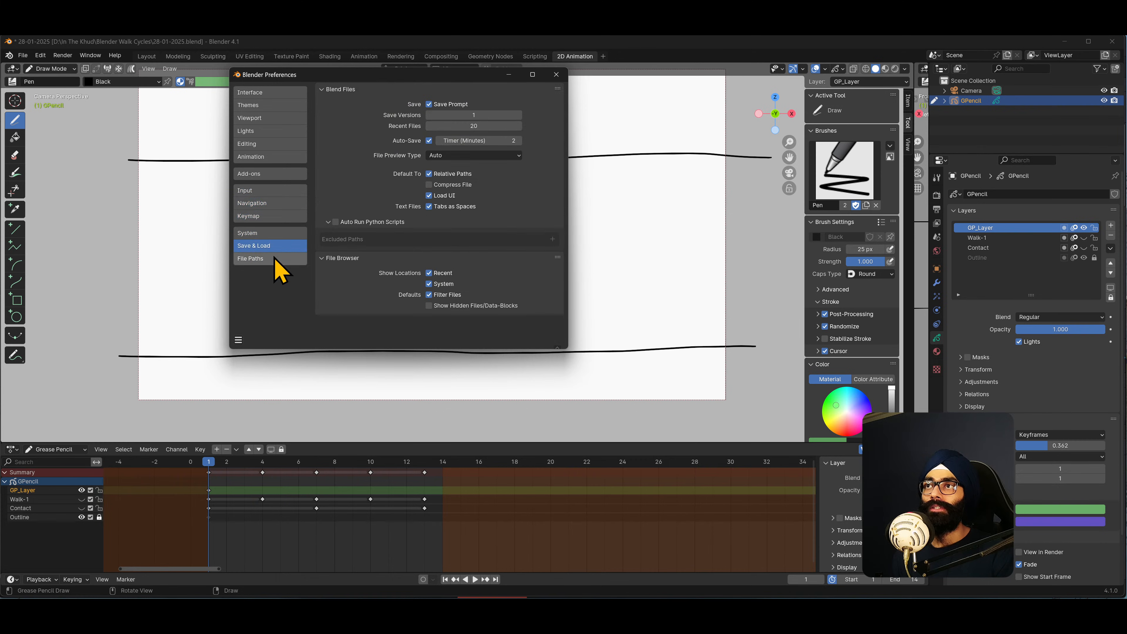
{"action": "left_click", "coordinate": [274, 259]}
{"action": "left_click", "coordinate": [279, 93]}
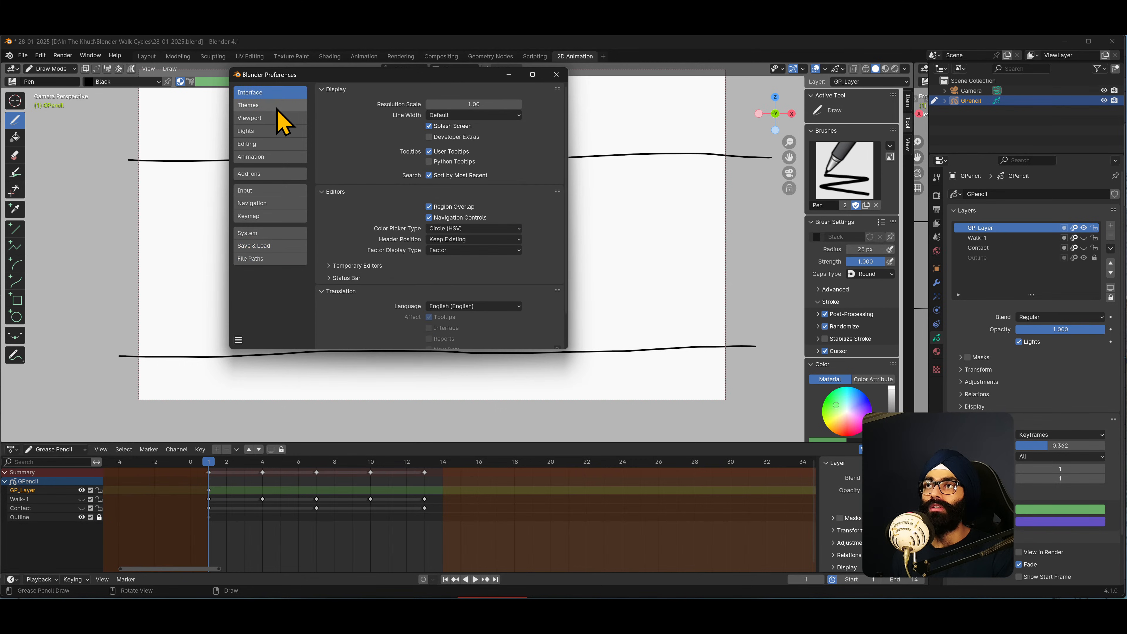
{"action": "left_click", "coordinate": [279, 105]}
{"action": "left_click", "coordinate": [279, 118]}
{"action": "left_click", "coordinate": [277, 131]}
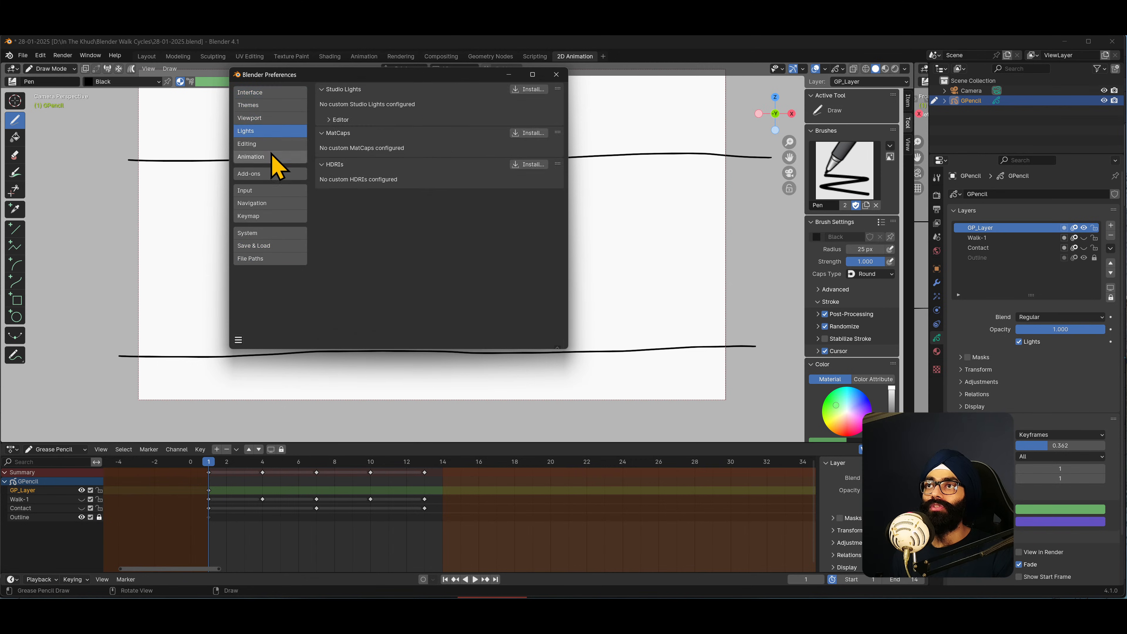
{"action": "left_click", "coordinate": [275, 157]}
{"action": "left_click", "coordinate": [273, 147]}
{"action": "left_click", "coordinate": [272, 159]}
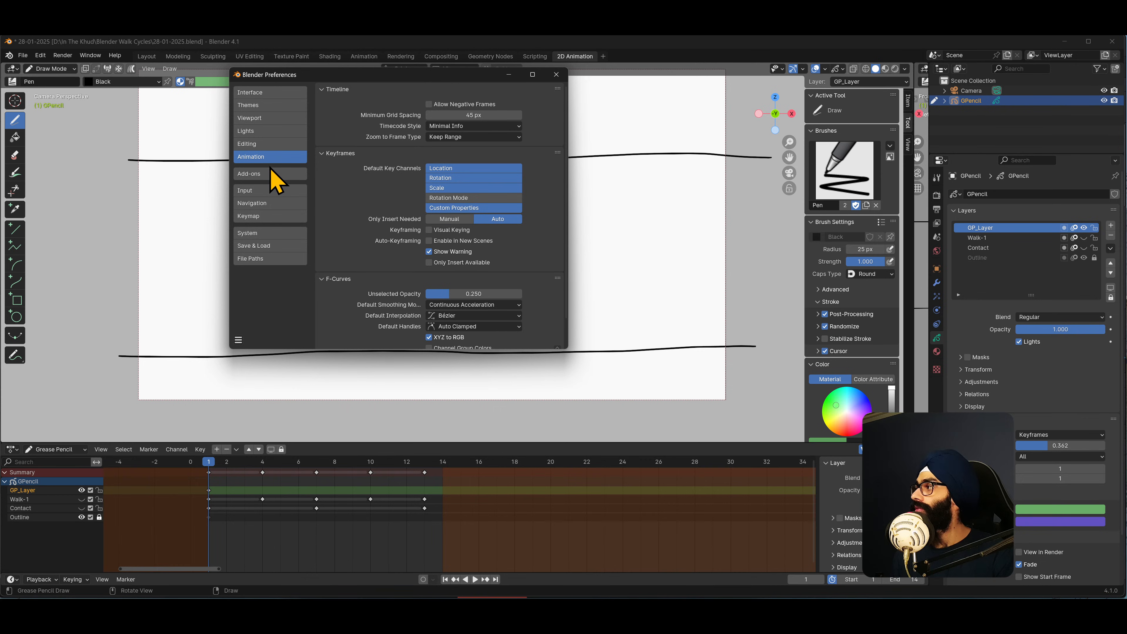
{"action": "left_click", "coordinate": [271, 174]}
{"action": "left_click", "coordinate": [270, 190]}
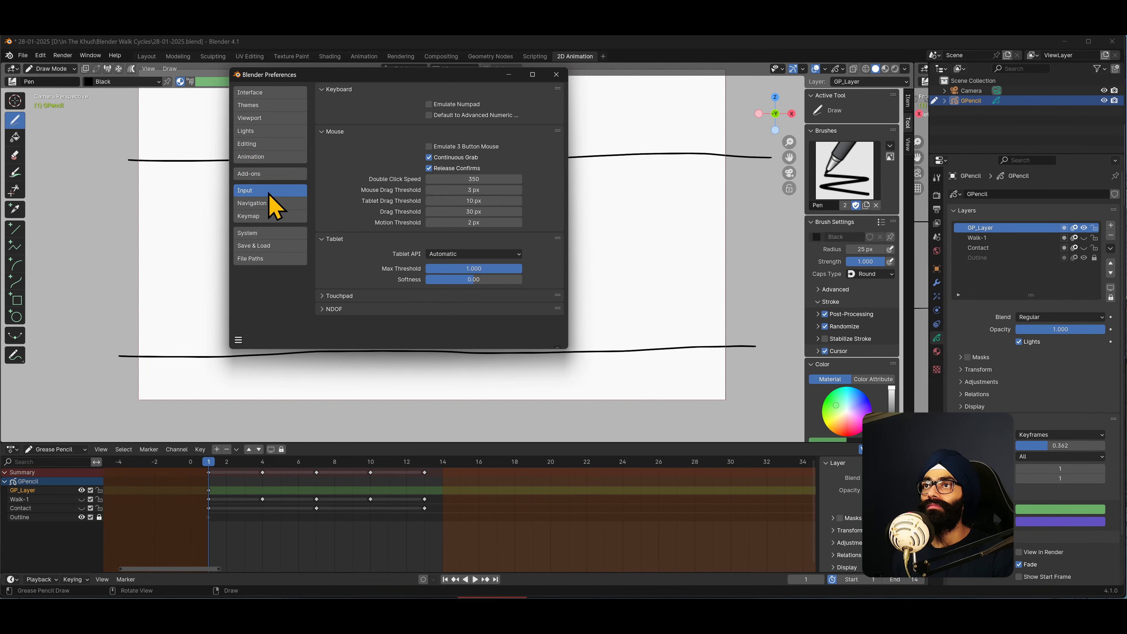
{"action": "left_click", "coordinate": [270, 203]}
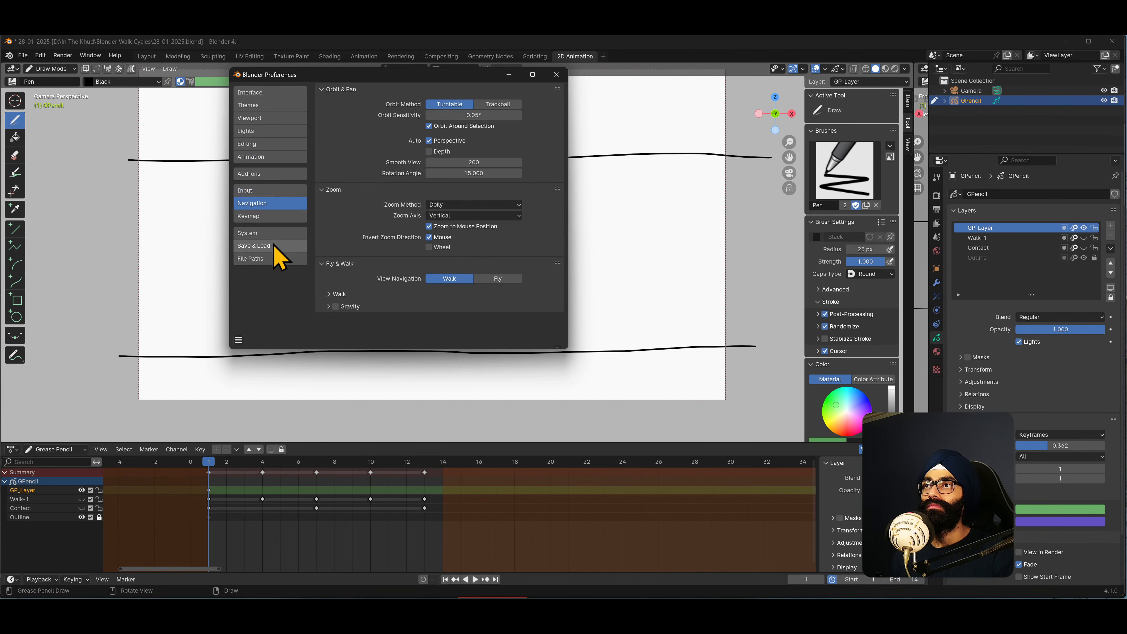
Examine the Spacebar Action options in the keymap preferences, then close the preferences.
{"action": "left_click", "coordinate": [282, 217]}
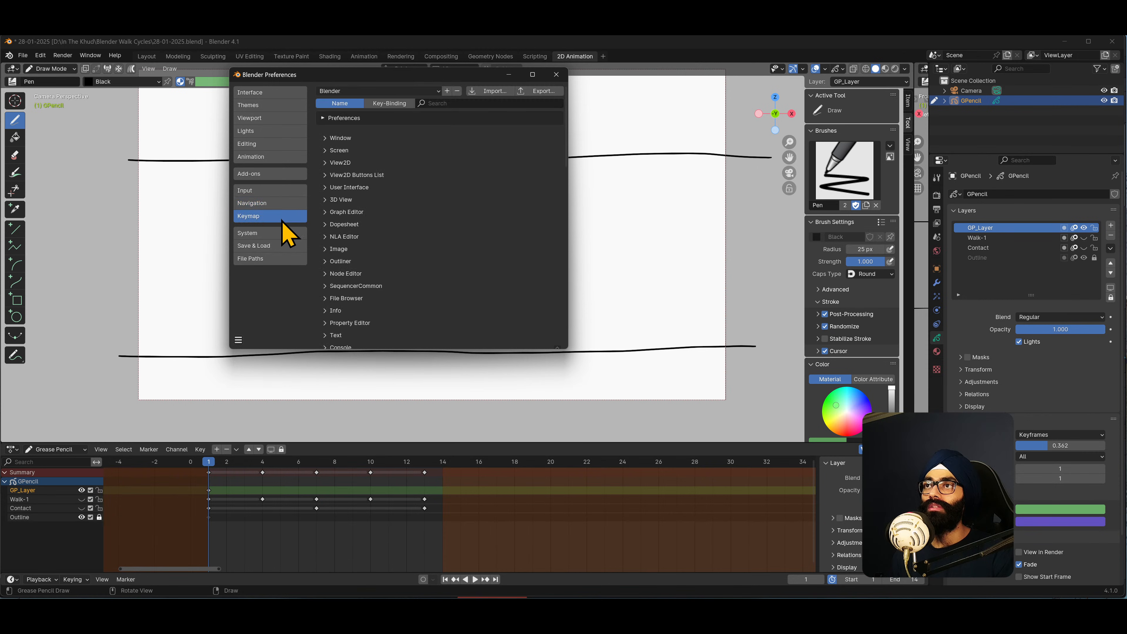
{"action": "left_click", "coordinate": [327, 118]}
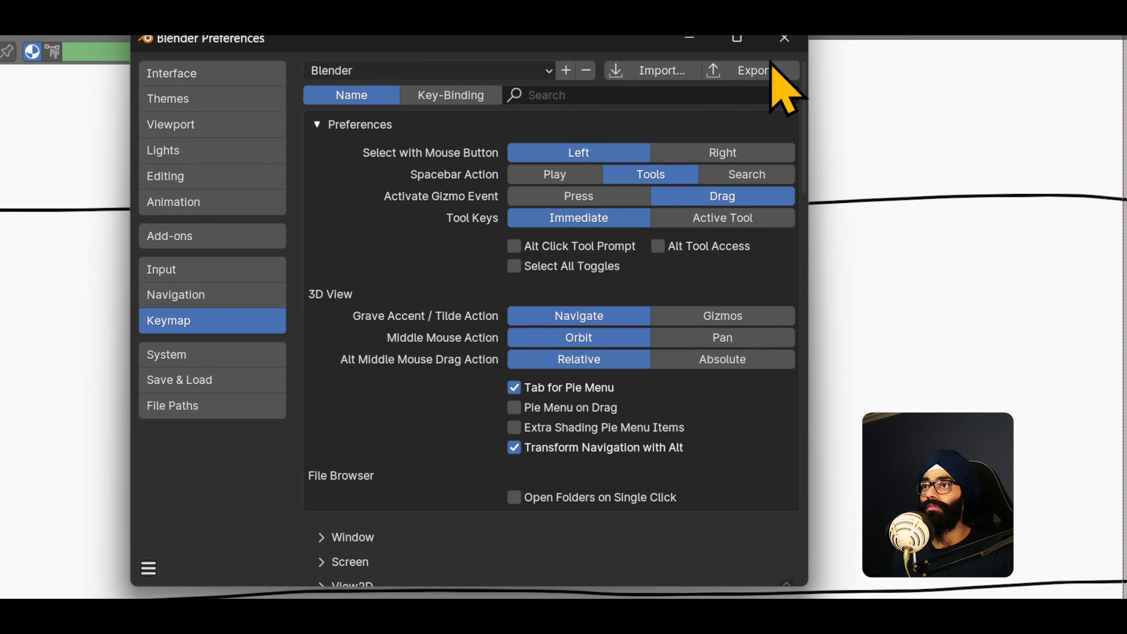
{"action": "left_click", "coordinate": [792, 39]}
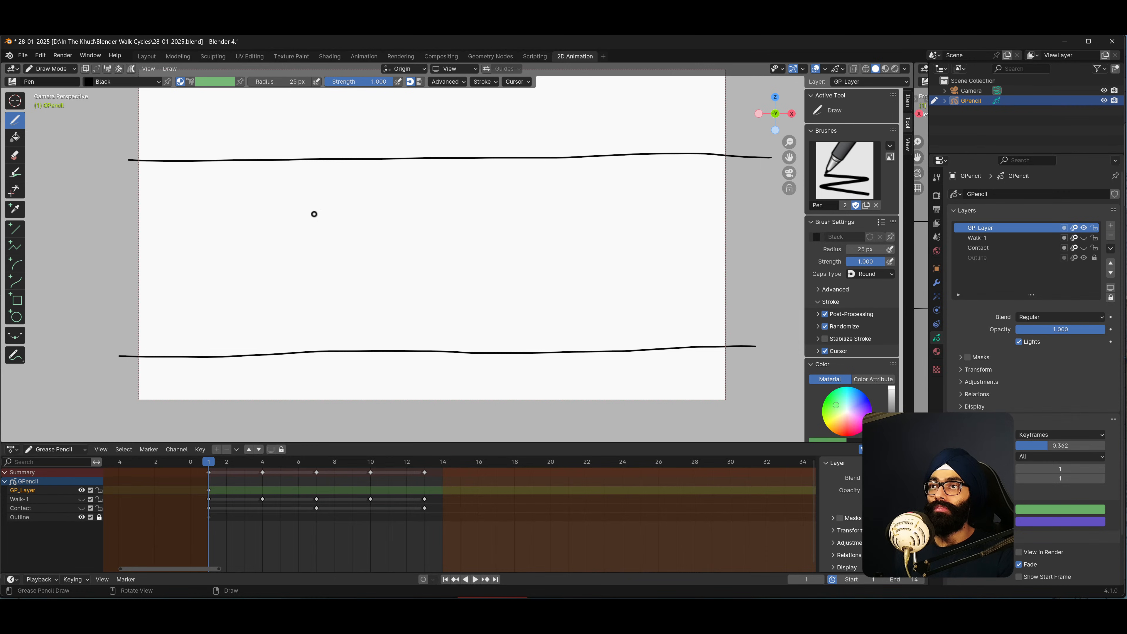
Try to sketch the figure's round head freehand just below the upper guide line, undoing each attempt.
{"action": "key", "text": "shift+space"}
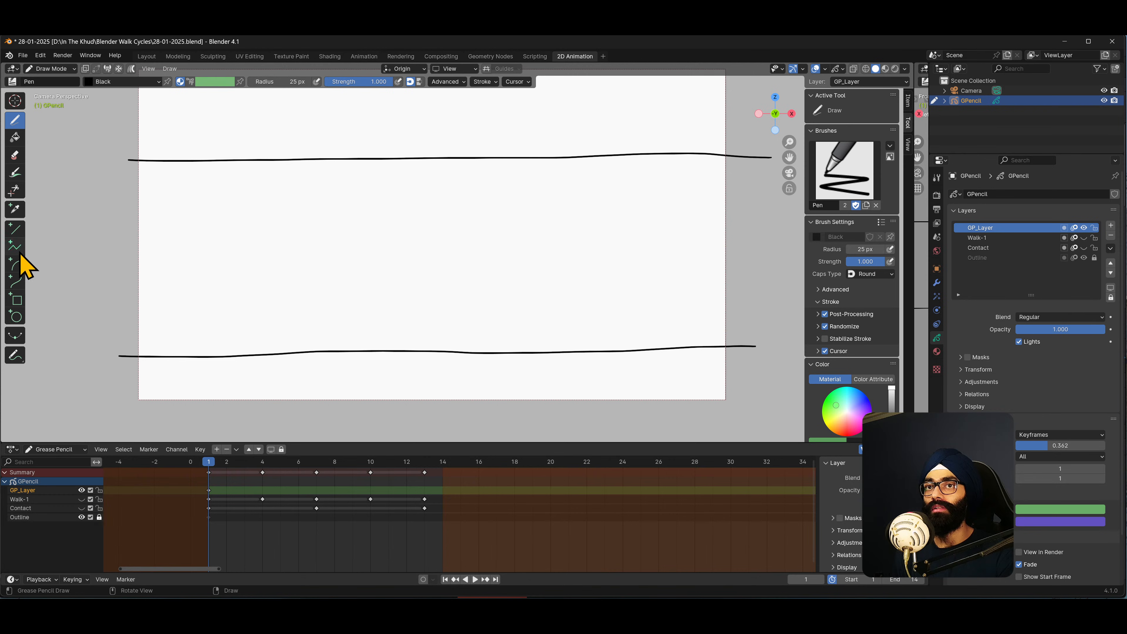
{"action": "key", "text": "shift+space"}
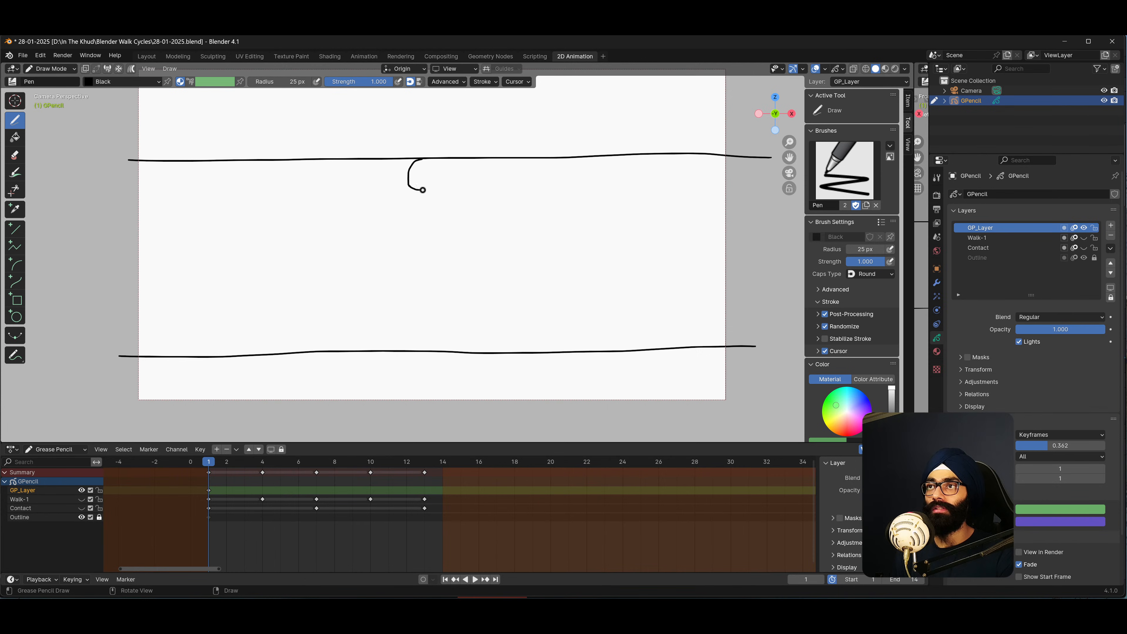
{"action": "key", "text": "ctrl+z"}
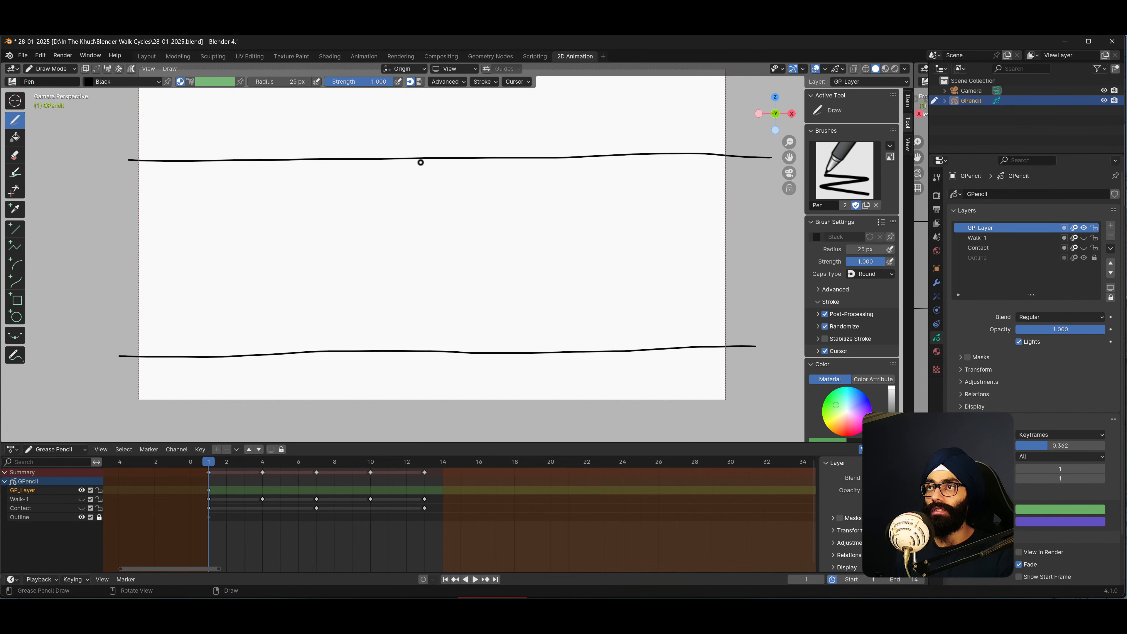
{"action": "mouse_move", "coordinate": [420, 161]}
{"action": "left_mouse_down"}
{"action": "mouse_move", "coordinate": [436, 181]}
{"action": "mouse_move", "coordinate": [419, 163]}
{"action": "mouse_move", "coordinate": [401, 168]}
{"action": "mouse_move", "coordinate": [422, 190]}
{"action": "mouse_move", "coordinate": [429, 166]}
{"action": "left_mouse_up"}
{"action": "key", "text": "ctrl+z"}
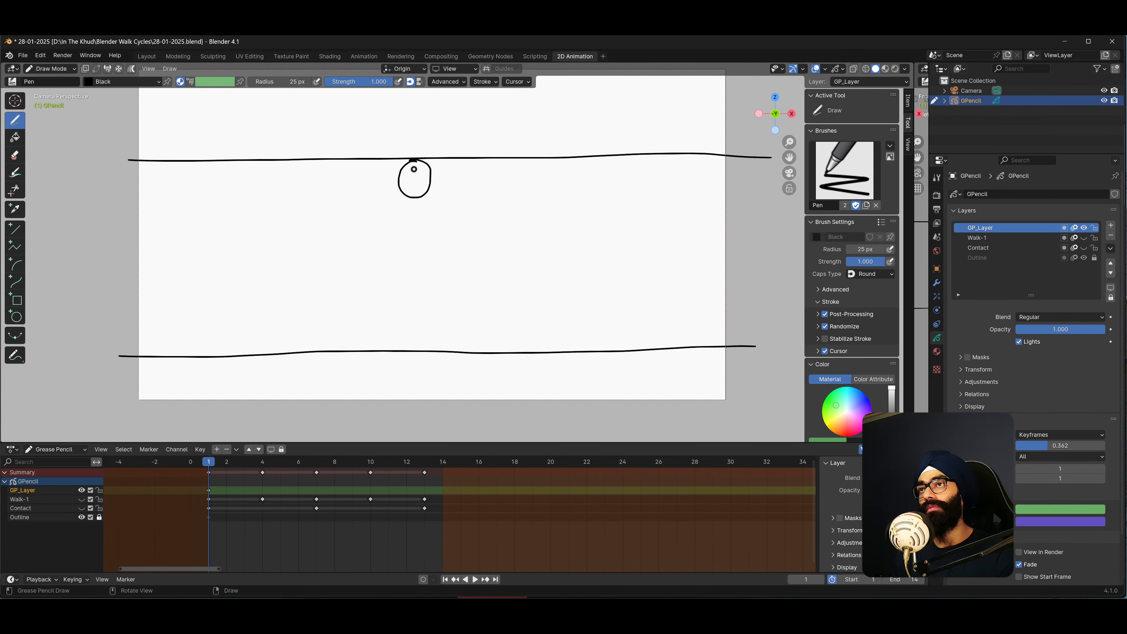
{"action": "key", "text": "ctrl+z"}
{"action": "mouse_move", "coordinate": [417, 159]}
{"action": "left_mouse_down"}
{"action": "mouse_move", "coordinate": [413, 191]}
{"action": "mouse_move", "coordinate": [433, 171]}
{"action": "mouse_move", "coordinate": [417, 157]}
{"action": "mouse_move", "coordinate": [409, 180]}
{"action": "mouse_move", "coordinate": [429, 198]}
{"action": "mouse_move", "coordinate": [423, 160]}
{"action": "left_mouse_up"}
{"action": "key", "text": "ctrl+z"}
{"action": "key", "text": "ctrl+z"}
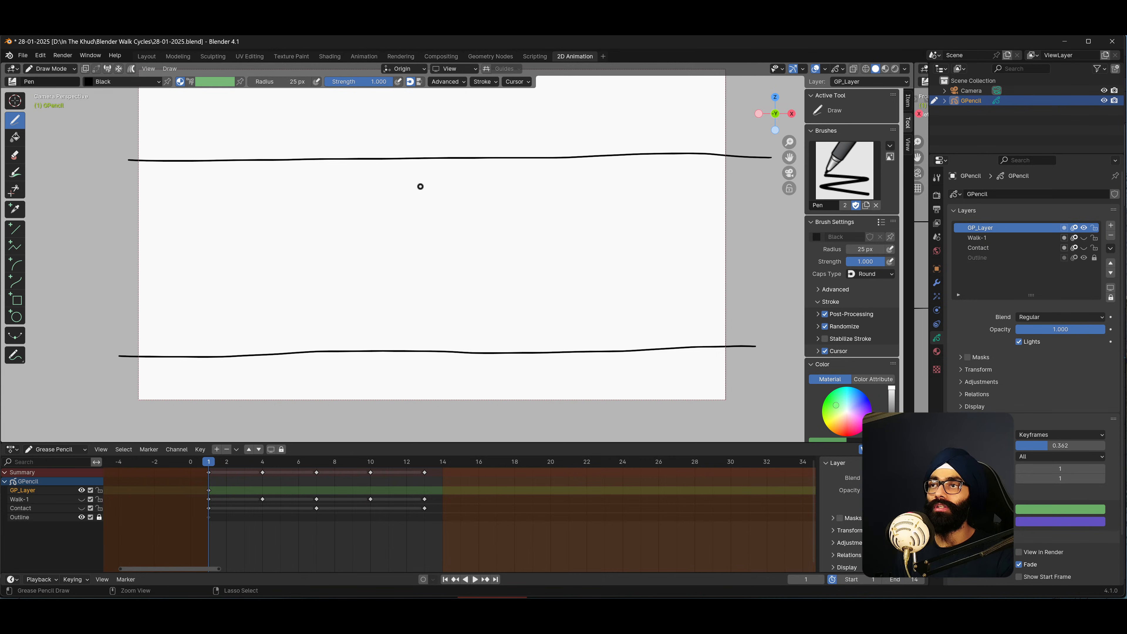
Draw a round head with the Circle tool just below the upper guide line on frame 1.
{"action": "key", "text": "shift+space"}
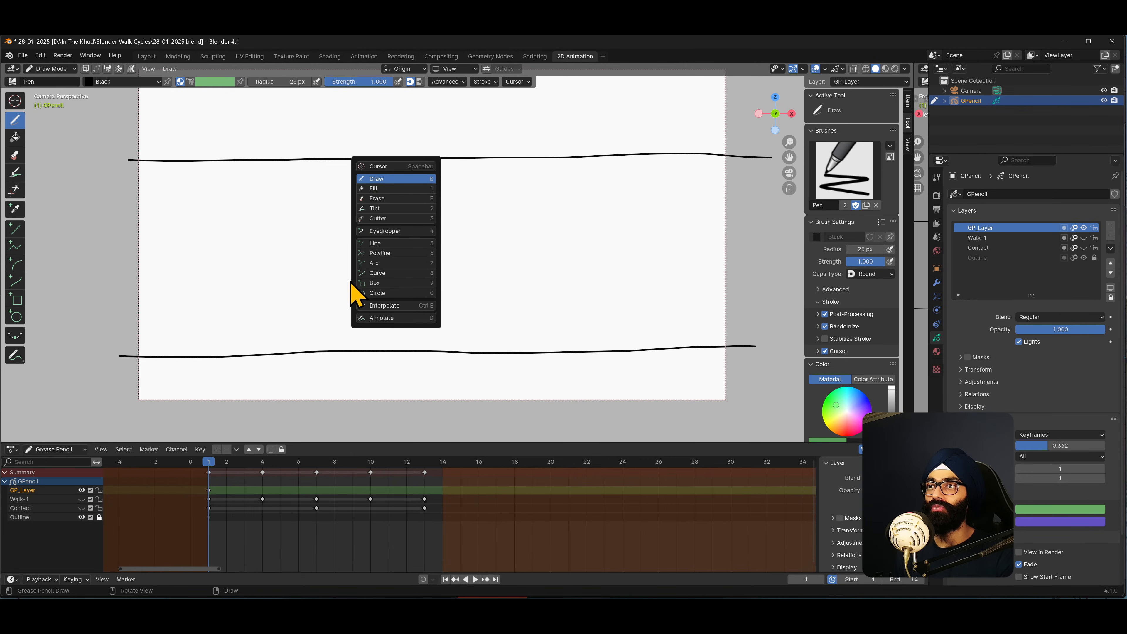
{"action": "left_click", "coordinate": [384, 296]}
{"action": "mouse_move", "coordinate": [424, 177]}
{"action": "left_mouse_down"}
{"action": "mouse_move", "coordinate": [452, 202]}
{"action": "mouse_move", "coordinate": [444, 197]}
{"action": "left_mouse_up"}
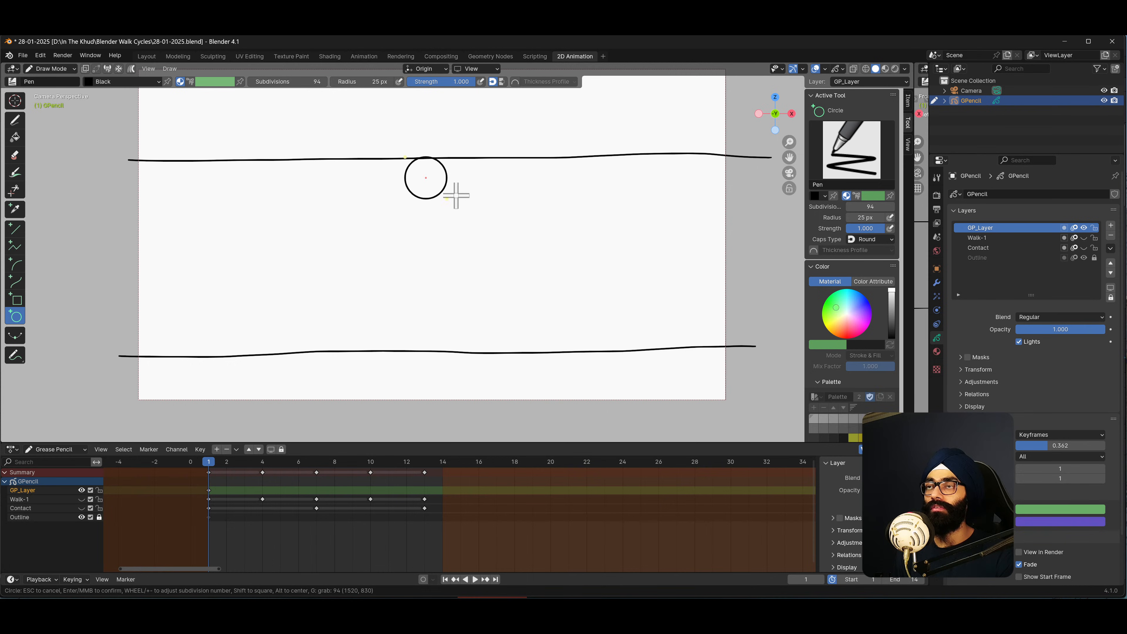
{"action": "key", "text": "Return"}
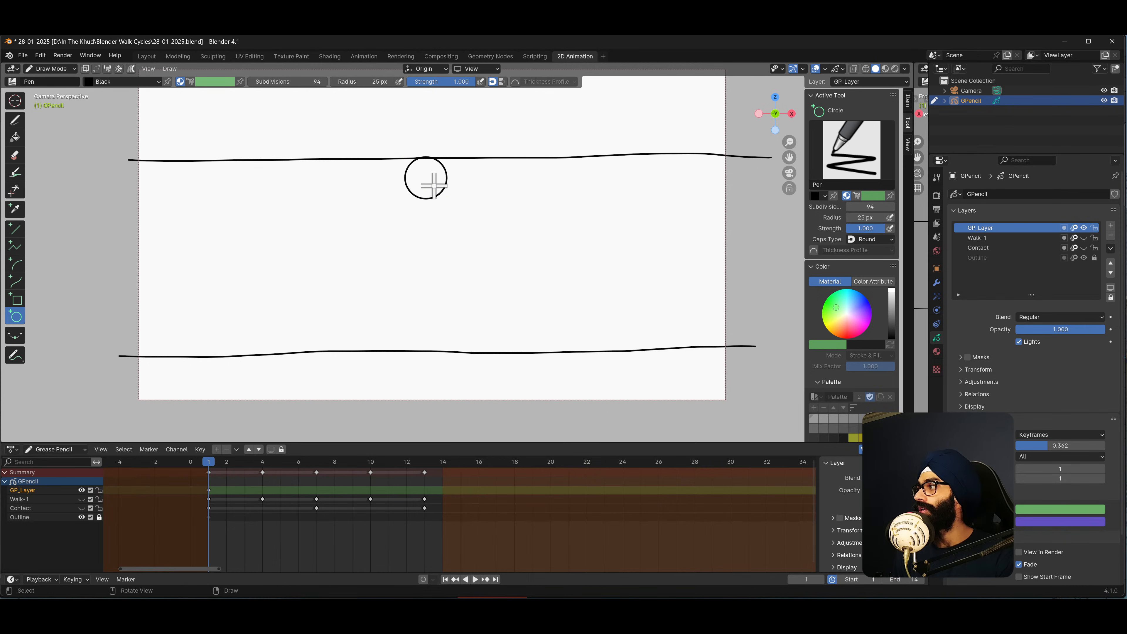
Move the circle slightly down, away from the upper guide line, in Edit Mode.
{"action": "key", "text": "ctrl+Tab"}
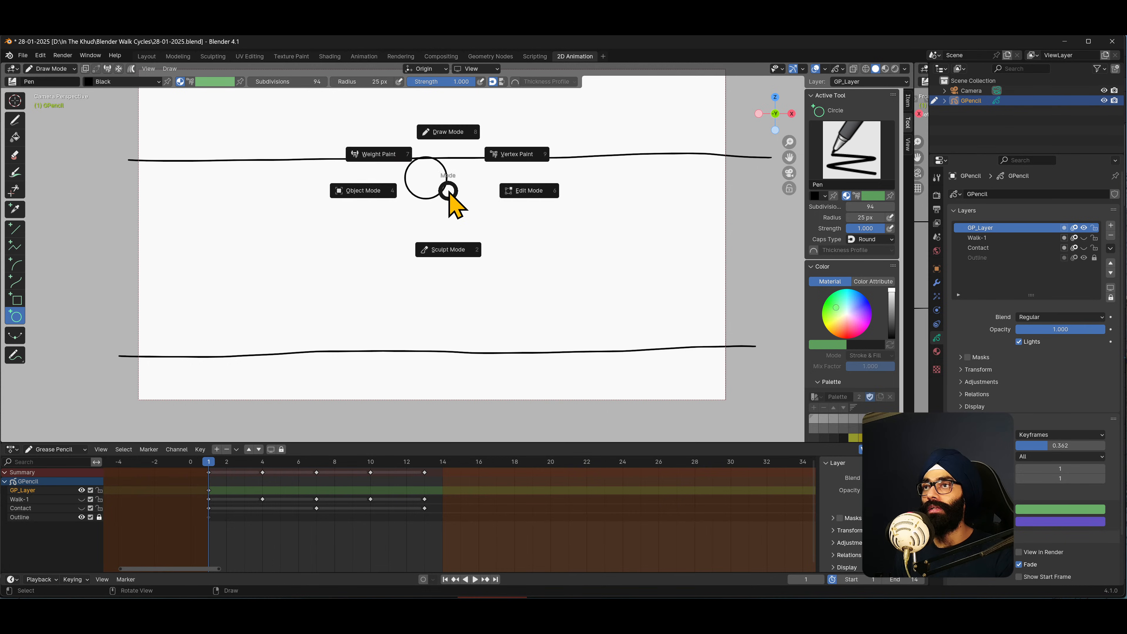
{"action": "left_click", "coordinate": [521, 208]}
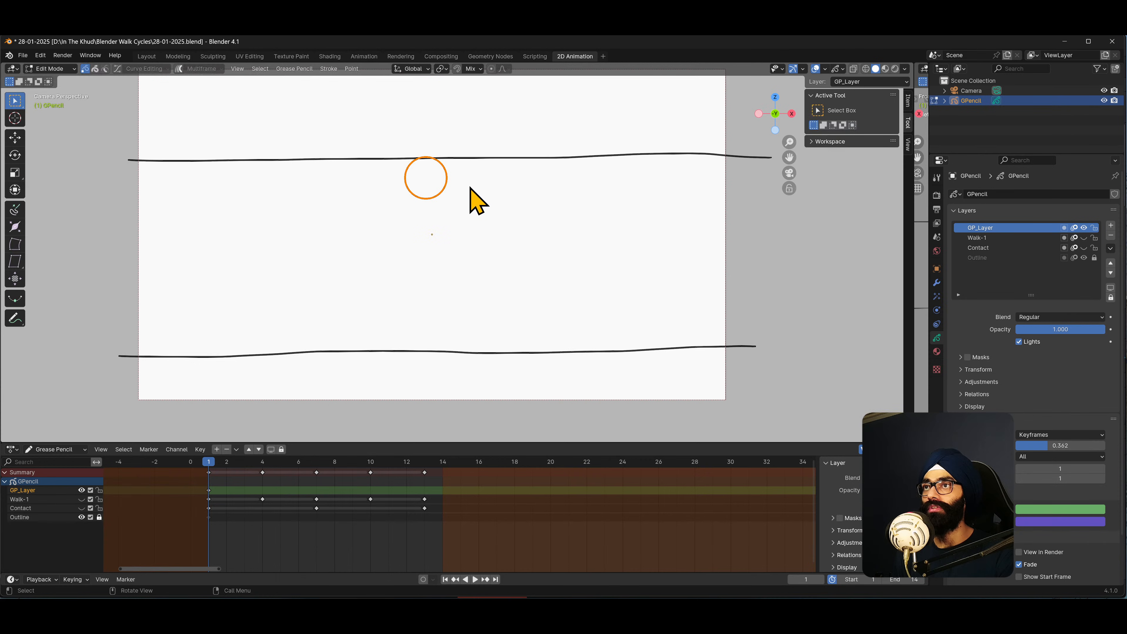
{"action": "key", "text": "g"}
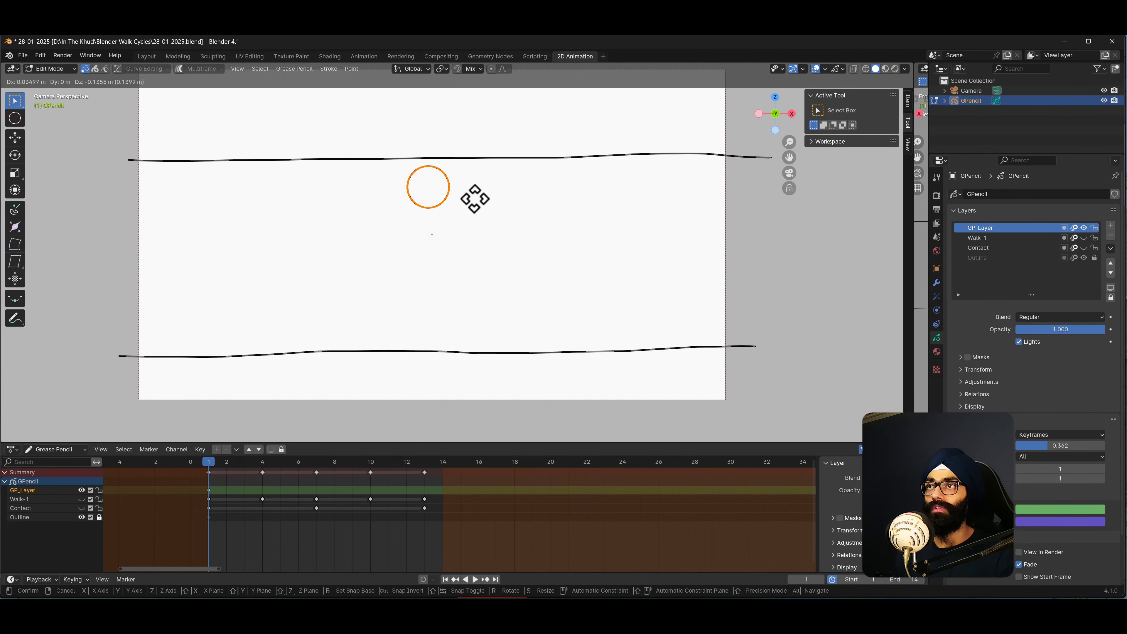
{"action": "left_click", "coordinate": [473, 213]}
Deform the circle in Sculpt Mode using the Grab brush with a radius of 111 px.
{"action": "key", "text": "ctrl+Tab"}
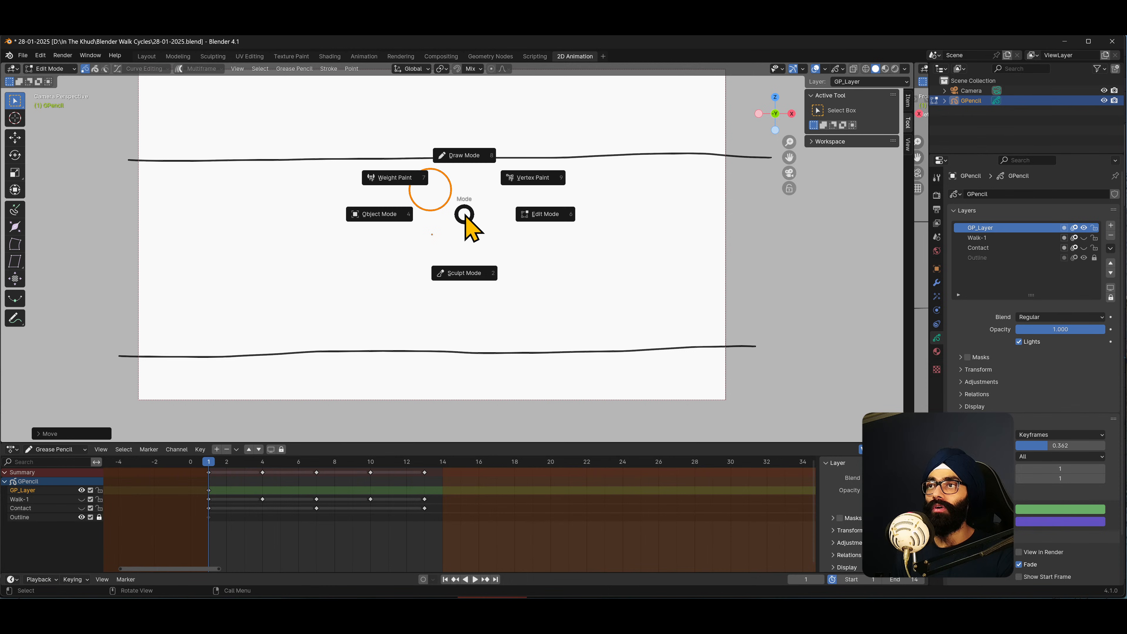
{"action": "left_click", "coordinate": [426, 273]}
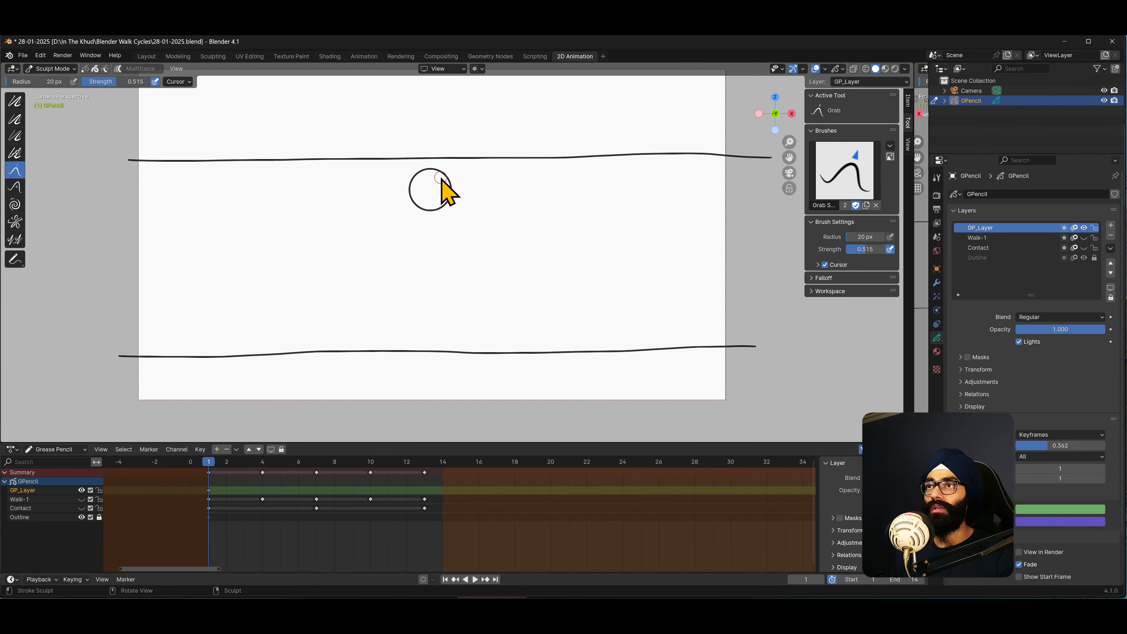
{"action": "key", "text": "f"}
{"action": "left_click", "coordinate": [468, 188]}
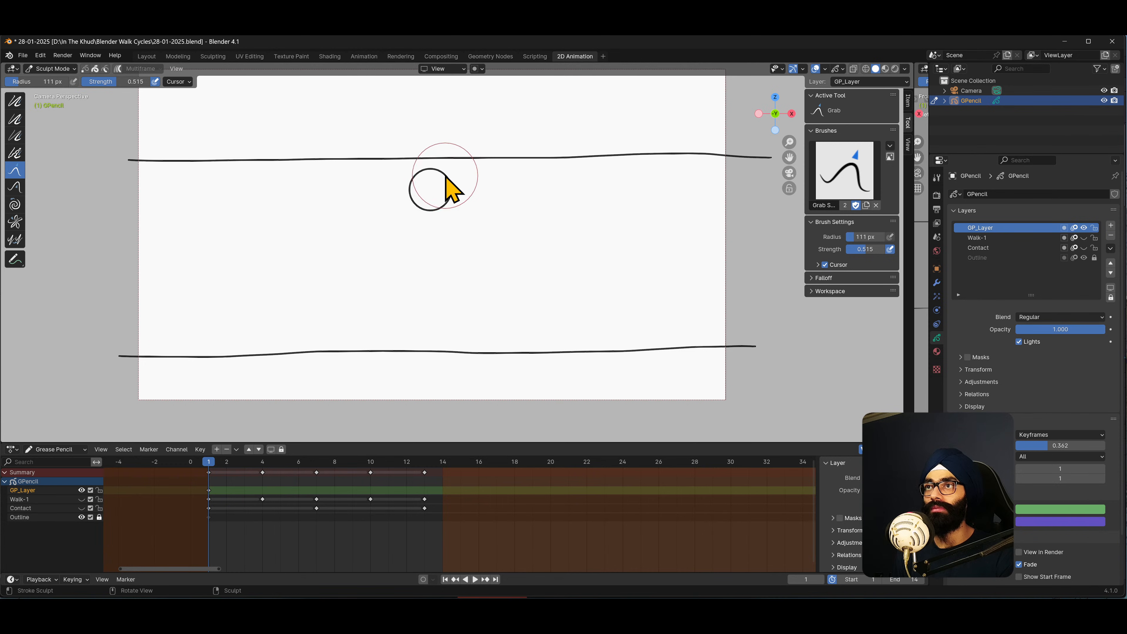
{"action": "mouse_move", "coordinate": [441, 180]}
{"action": "left_mouse_down"}
{"action": "mouse_move", "coordinate": [415, 181]}
{"action": "mouse_move", "coordinate": [410, 207]}
{"action": "mouse_move", "coordinate": [427, 188]}
{"action": "mouse_move", "coordinate": [430, 197]}
{"action": "mouse_move", "coordinate": [418, 194]}
{"action": "mouse_move", "coordinate": [405, 214]}
{"action": "mouse_move", "coordinate": [445, 174]}
{"action": "mouse_move", "coordinate": [421, 174]}
{"action": "mouse_move", "coordinate": [425, 185]}
{"action": "mouse_move", "coordinate": [423, 161]}
{"action": "mouse_move", "coordinate": [389, 175]}
{"action": "mouse_move", "coordinate": [415, 217]}
{"action": "mouse_move", "coordinate": [420, 181]}
{"action": "mouse_move", "coordinate": [447, 181]}
{"action": "mouse_move", "coordinate": [424, 194]}
{"action": "mouse_move", "coordinate": [377, 177]}
{"action": "mouse_move", "coordinate": [410, 201]}
{"action": "mouse_move", "coordinate": [448, 201]}
{"action": "mouse_move", "coordinate": [443, 189]}
{"action": "mouse_move", "coordinate": [417, 202]}
{"action": "mouse_move", "coordinate": [462, 214]}
{"action": "mouse_move", "coordinate": [418, 199]}
{"action": "mouse_move", "coordinate": [382, 166]}
{"action": "mouse_move", "coordinate": [410, 226]}
{"action": "mouse_move", "coordinate": [441, 196]}
{"action": "mouse_move", "coordinate": [383, 197]}
{"action": "mouse_move", "coordinate": [443, 197]}
{"action": "mouse_move", "coordinate": [428, 181]}
{"action": "mouse_move", "coordinate": [397, 194]}
{"action": "mouse_move", "coordinate": [423, 177]}
{"action": "mouse_move", "coordinate": [453, 186]}
{"action": "mouse_move", "coordinate": [422, 194]}
{"action": "mouse_move", "coordinate": [437, 200]}
{"action": "left_mouse_up"}
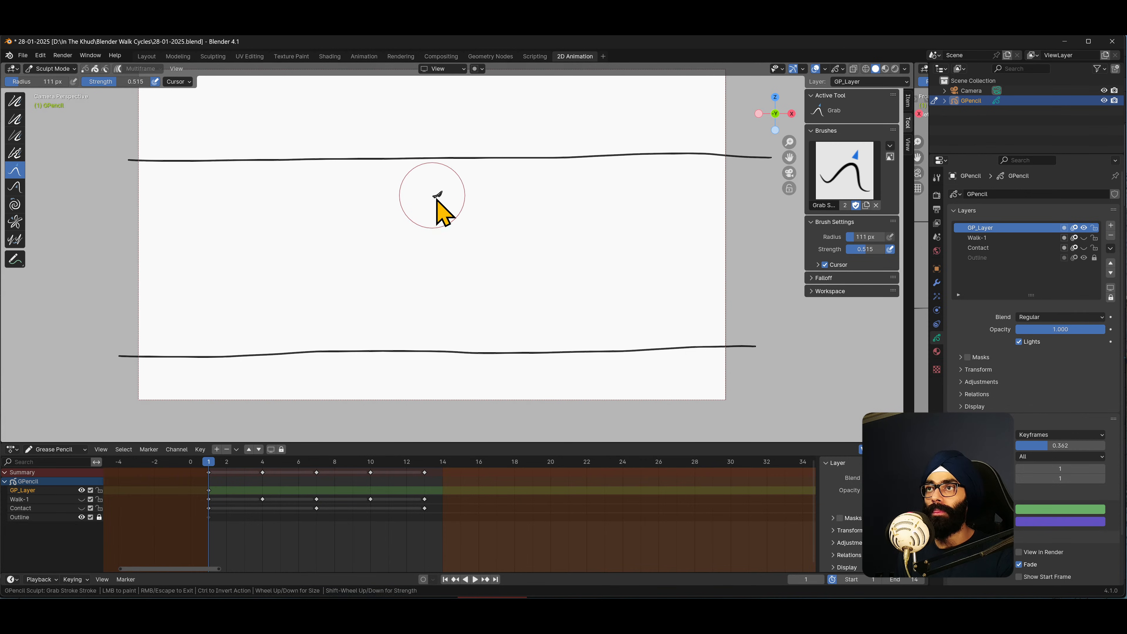
Return to Draw Mode and erase the crumpled remnant of the circle.
{"action": "key", "text": "Tab"}
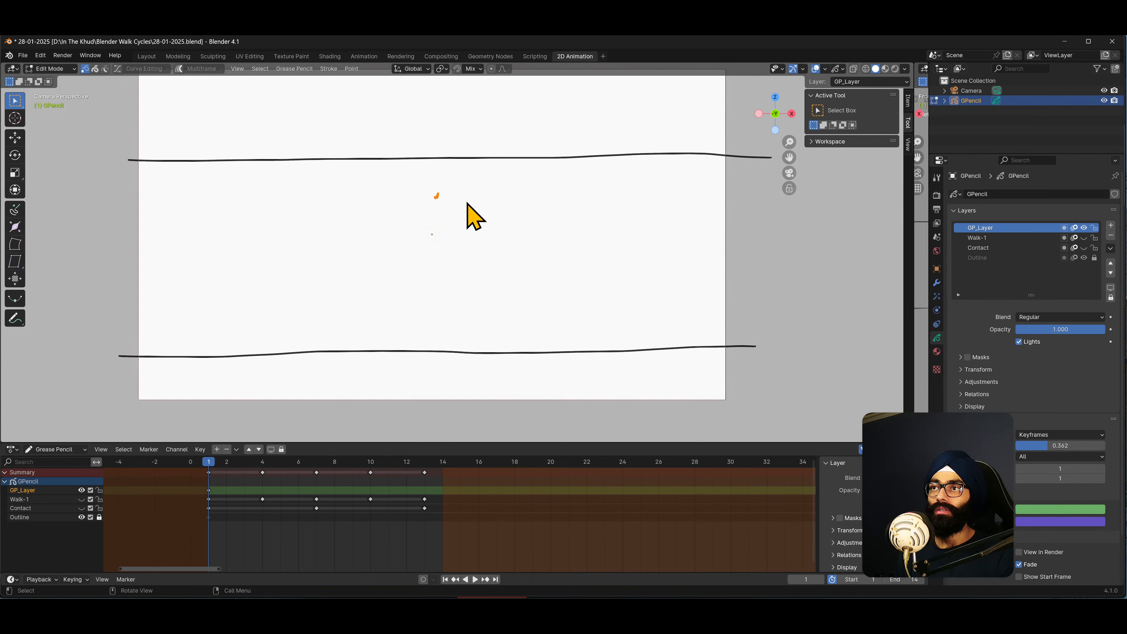
{"action": "key", "text": "ctrl+Tab"}
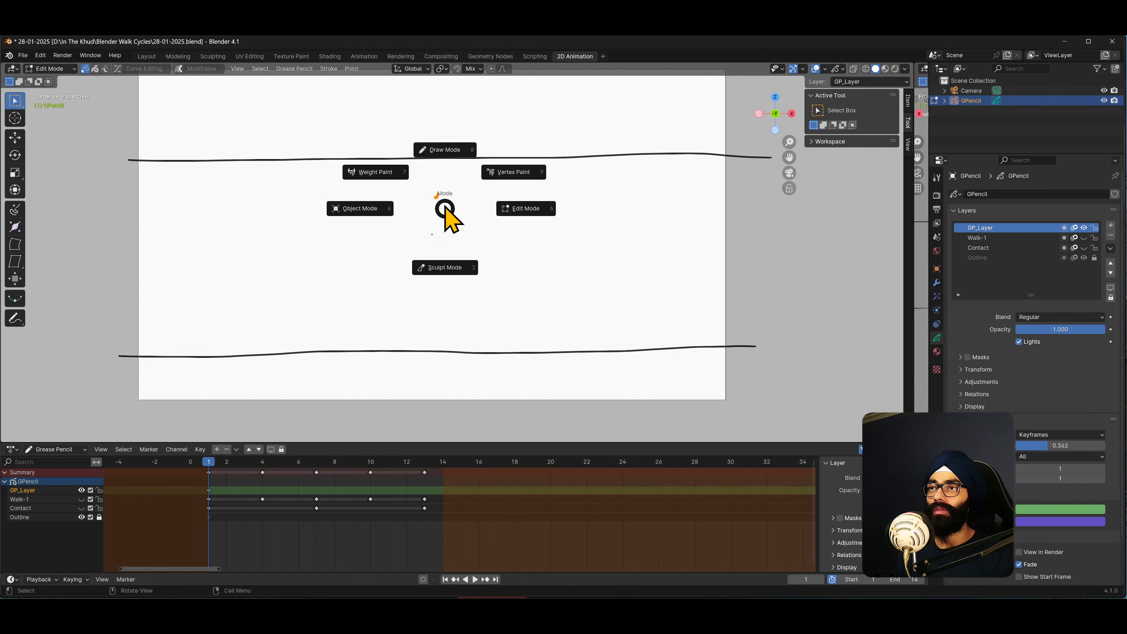
{"action": "left_click", "coordinate": [452, 160]}
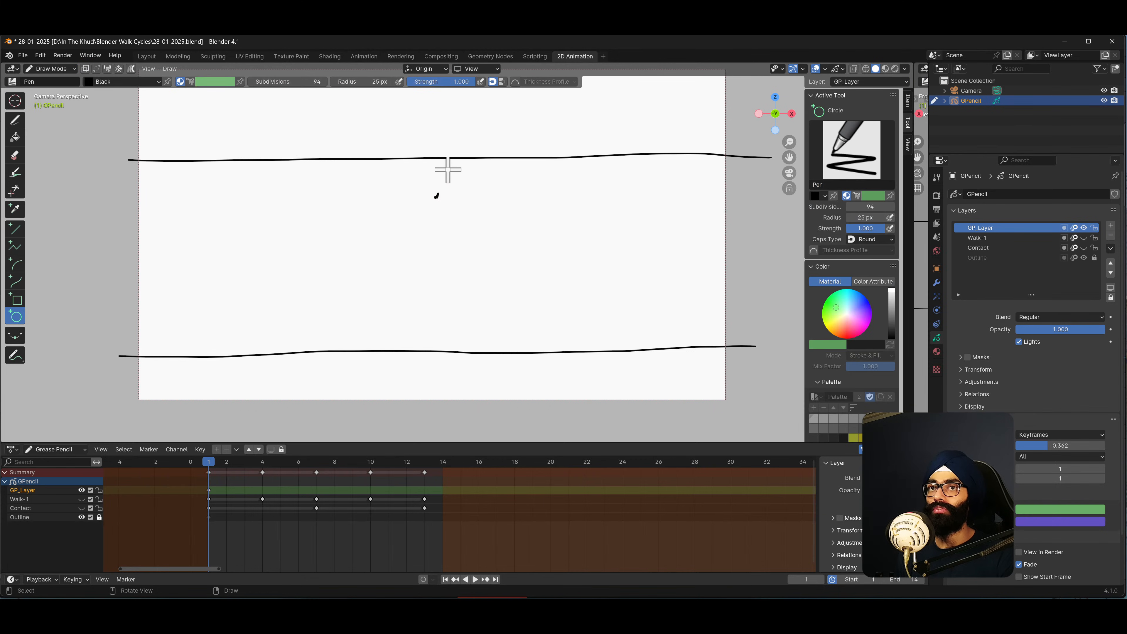
{"action": "key", "text": "shift+space"}
{"action": "left_click", "coordinate": [445, 185]}
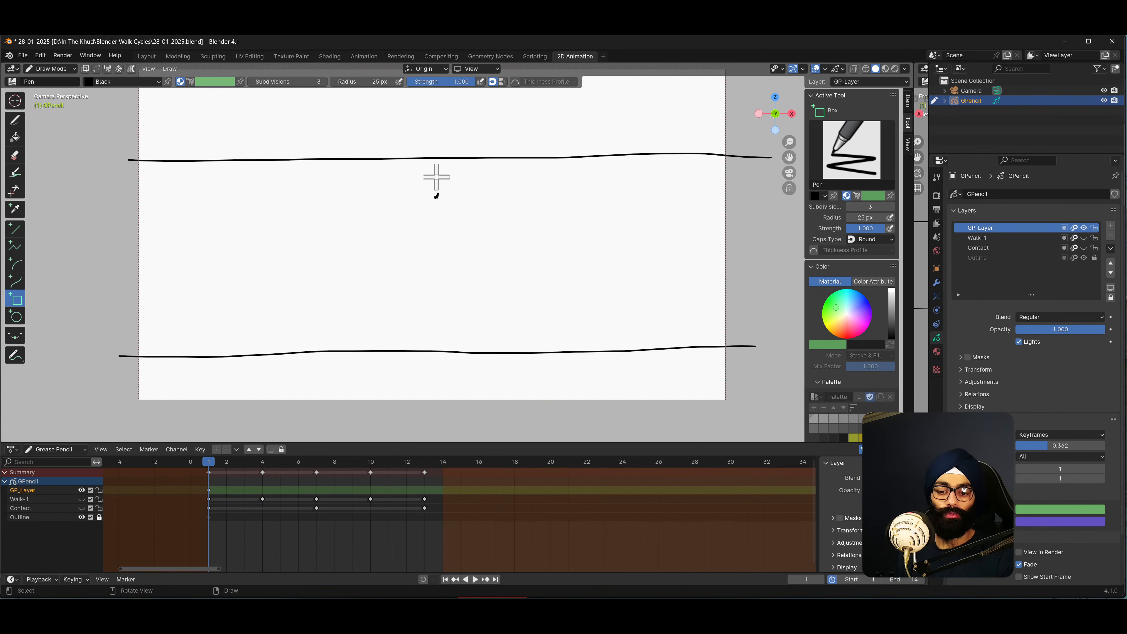
{"action": "key", "text": "e"}
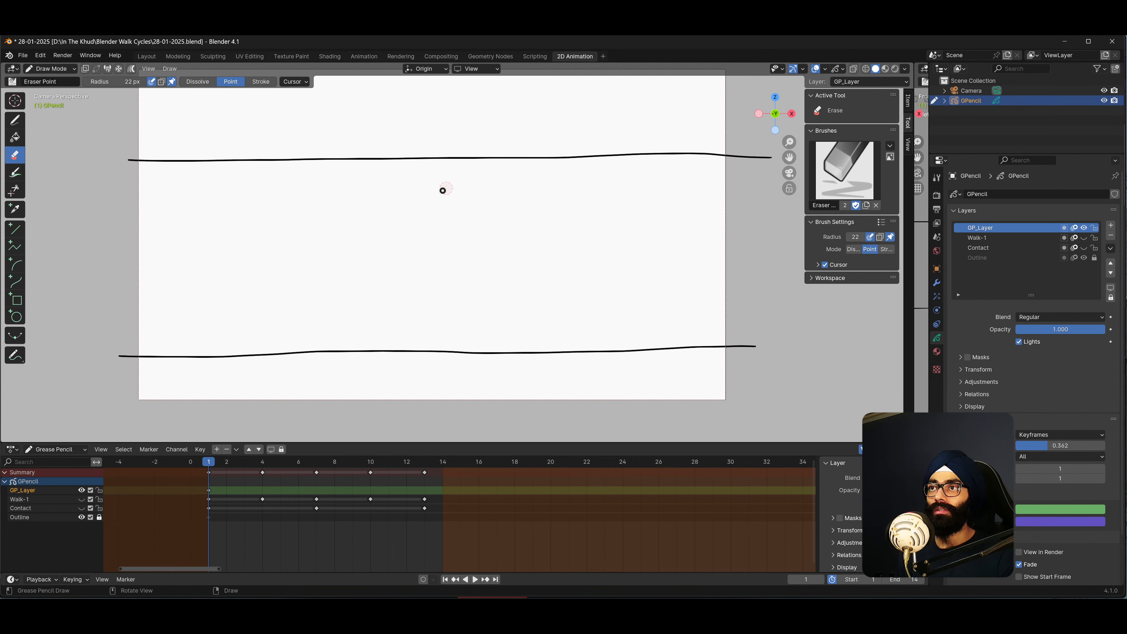
Enlarge the Eraser Point brush to a radius of 104 px.
{"action": "key", "text": "f"}
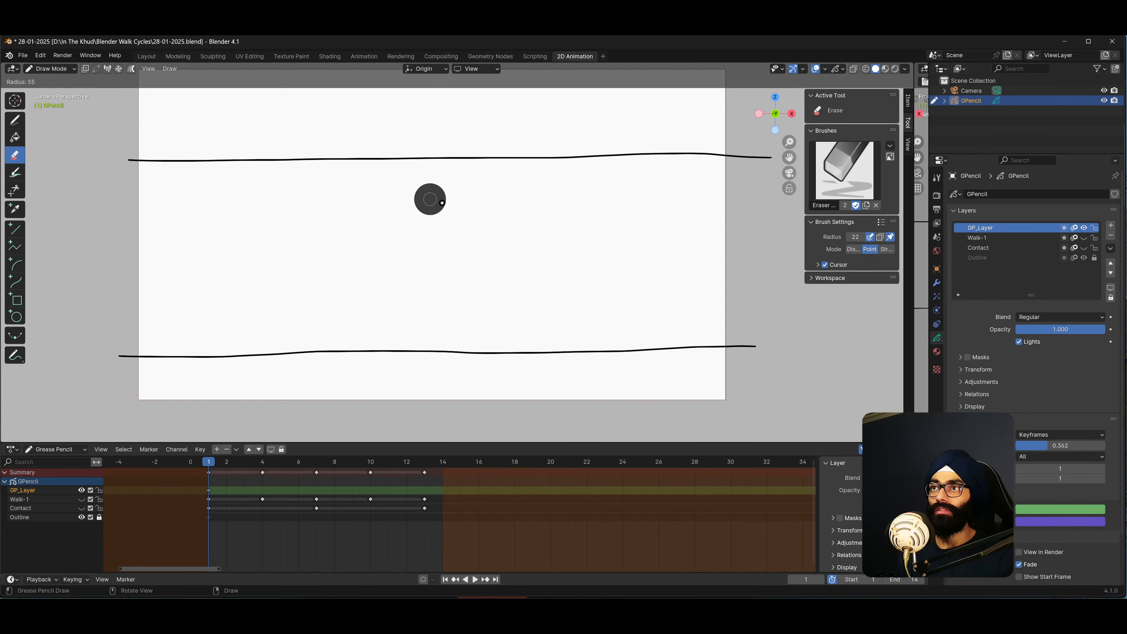
{"action": "left_click", "coordinate": [459, 202]}
{"action": "key", "text": "shift+f"}
{"action": "left_click", "coordinate": [470, 196]}
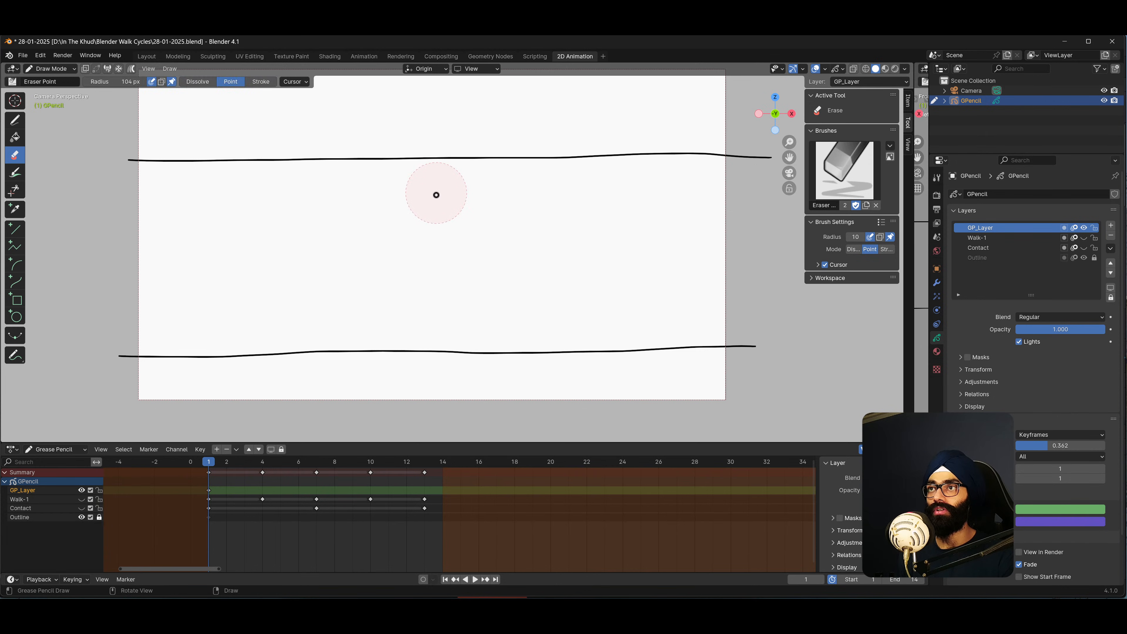
Switch back to the Draw tool with the Pen brush and dismiss the list of drawing tools.
{"action": "key", "text": "d"}
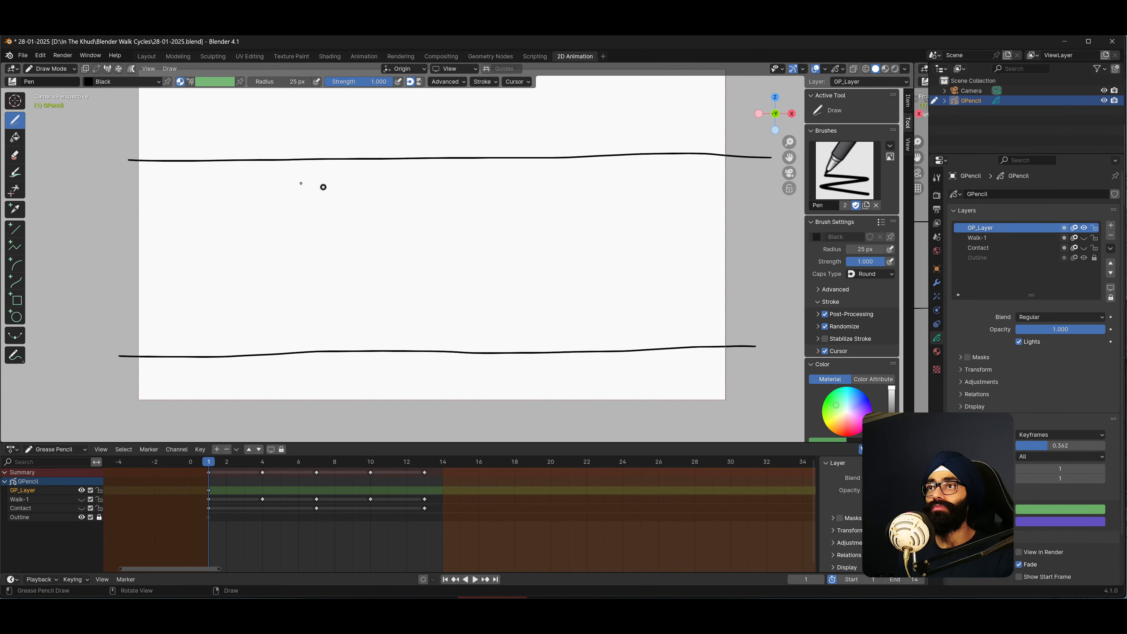
{"action": "key", "text": "shift+space"}
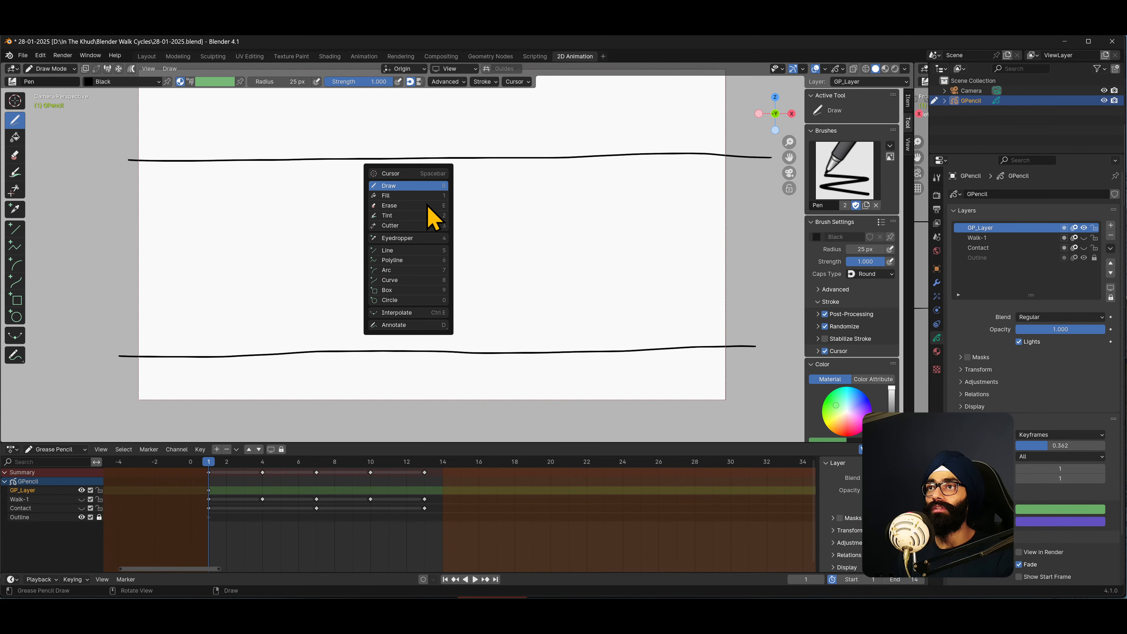
{"action": "left_click", "coordinate": [457, 208]}
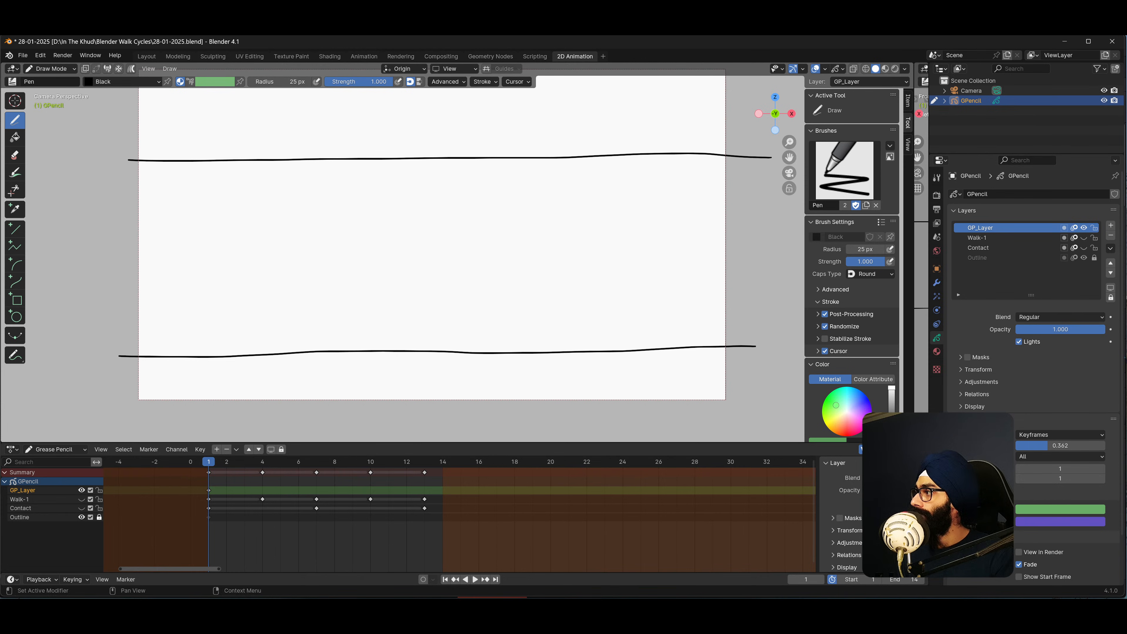
Switch to DaVinci Resolve and move the last clip pair on Video 3 and Video 2 to 00:01:17:24, past the other clips.
{"action": "key", "text": "alt+Tab"}
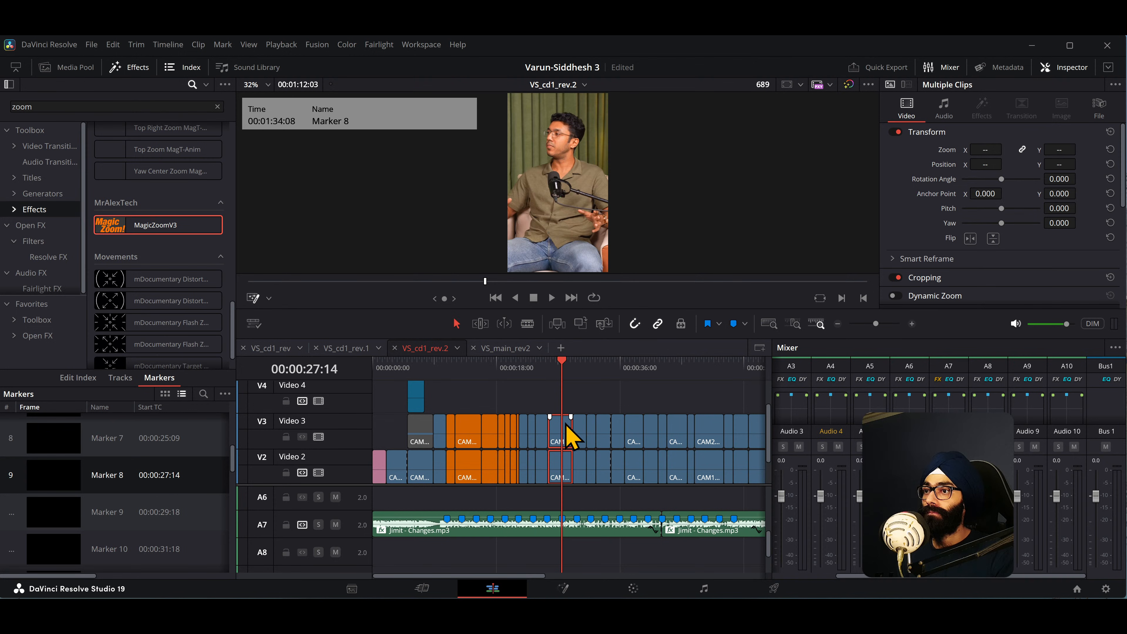
{"action": "scroll", "coordinate": [566, 424], "scroll_direction": "down", "scroll_amount": 3, "text": "alt"}
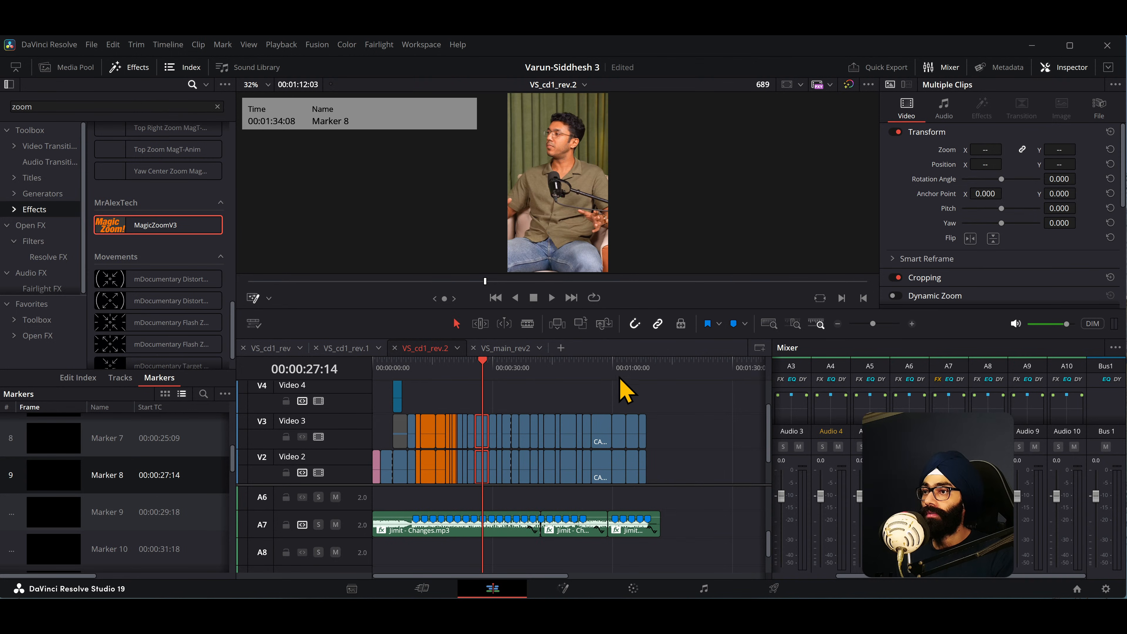
{"action": "left_click", "coordinate": [630, 367]}
{"action": "left_click_drag", "start_coordinate": [643, 420], "coordinate": [690, 421]}
{"action": "left_click", "coordinate": [684, 369]}
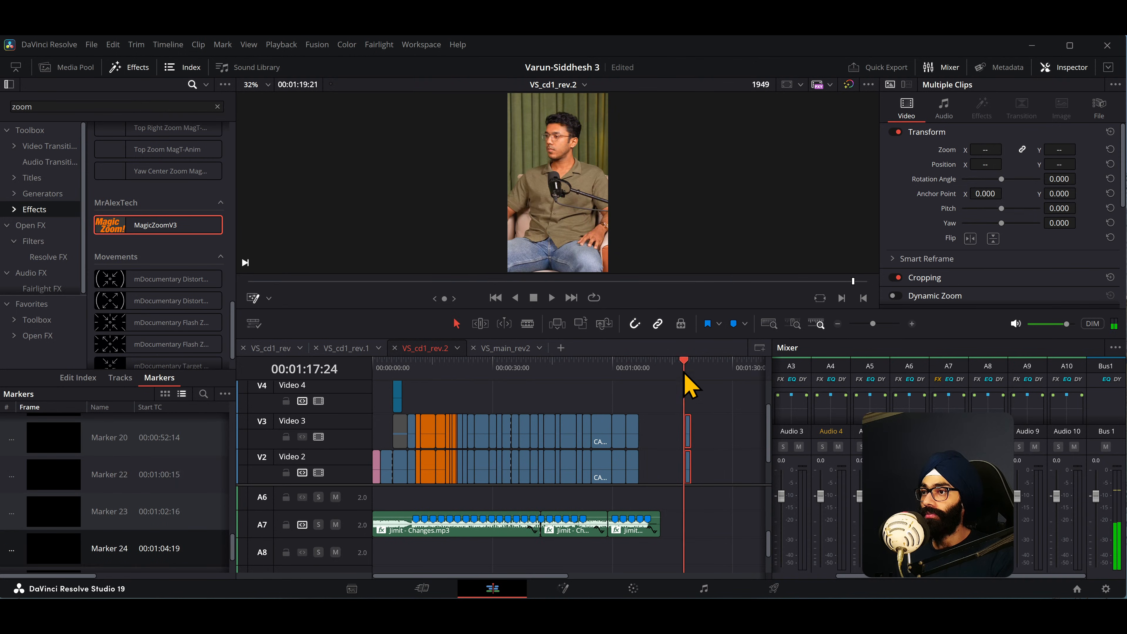
Show the retime curve of the separated CAM2 clip on the Video 3 track.
{"action": "scroll", "coordinate": [699, 416], "scroll_direction": "up", "scroll_amount": 4, "text": "alt"}
{"action": "scroll", "coordinate": [557, 428], "scroll_direction": "up", "scroll_amount": 5, "text": "alt"}
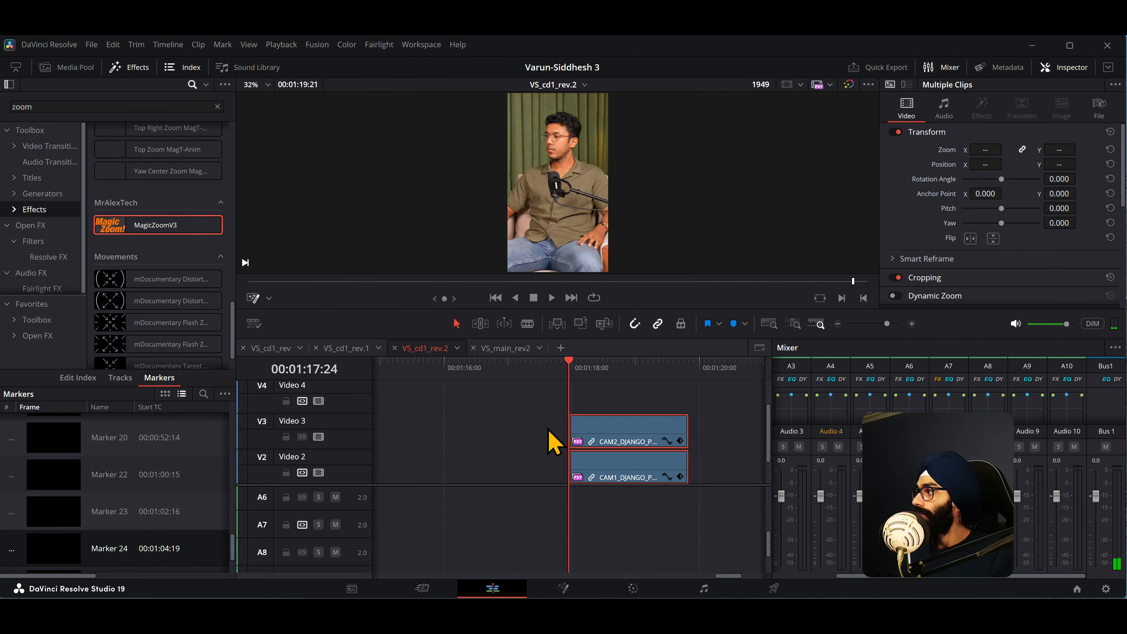
{"action": "right_click", "coordinate": [615, 435]}
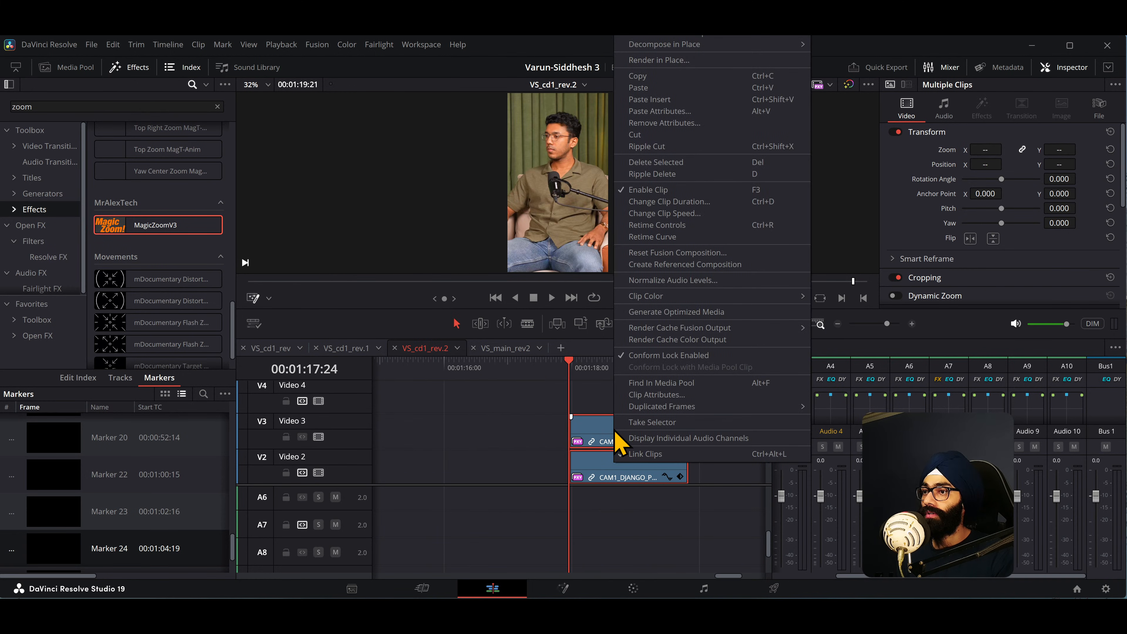
{"action": "right_click", "coordinate": [612, 437]}
{"action": "right_click", "coordinate": [613, 436]}
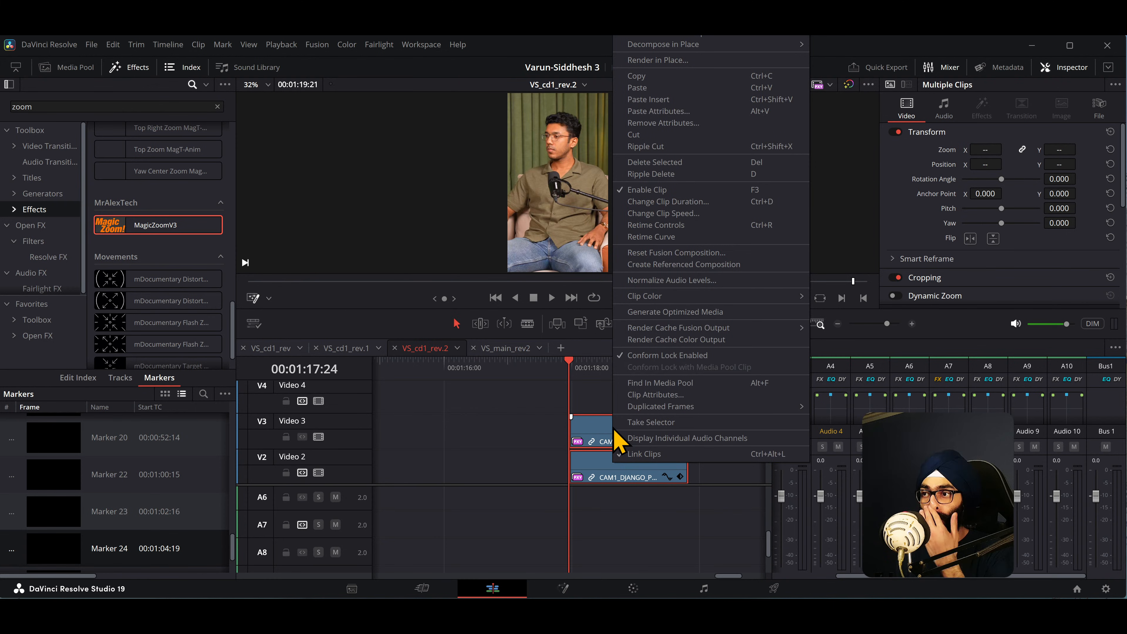
{"action": "left_click", "coordinate": [656, 237]}
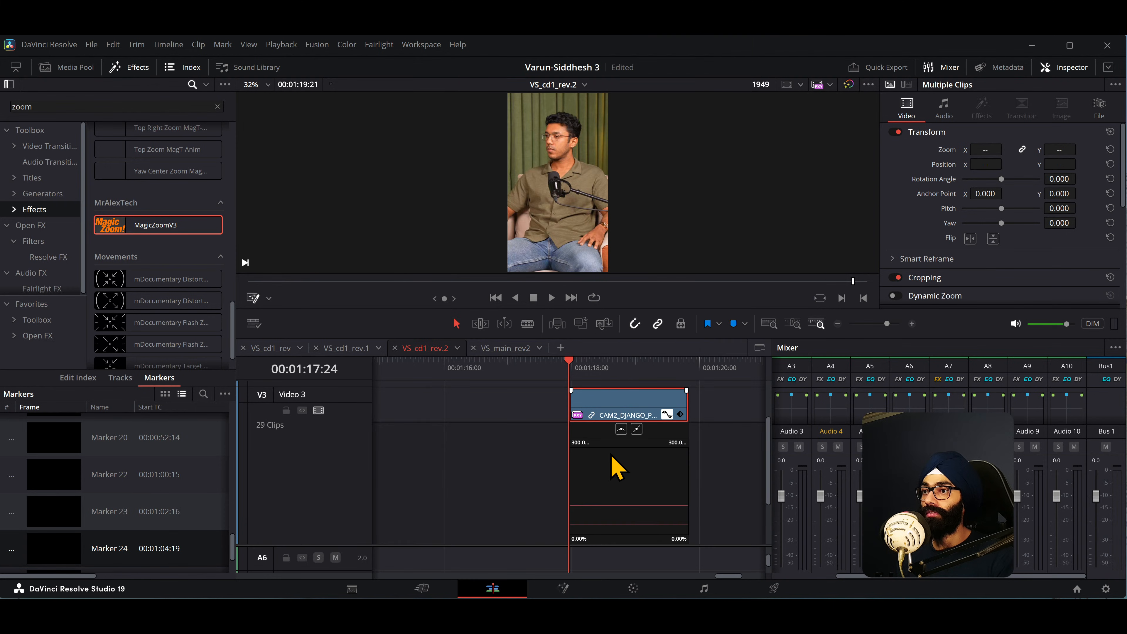
Place the playhead at 00:01:18:04 near the start of the clip and examine its retime curve.
{"action": "scroll", "coordinate": [597, 462], "scroll_direction": "up", "scroll_amount": 1, "text": "alt"}
{"action": "left_click_drag", "start_coordinate": [572, 365], "coordinate": [586, 364]}
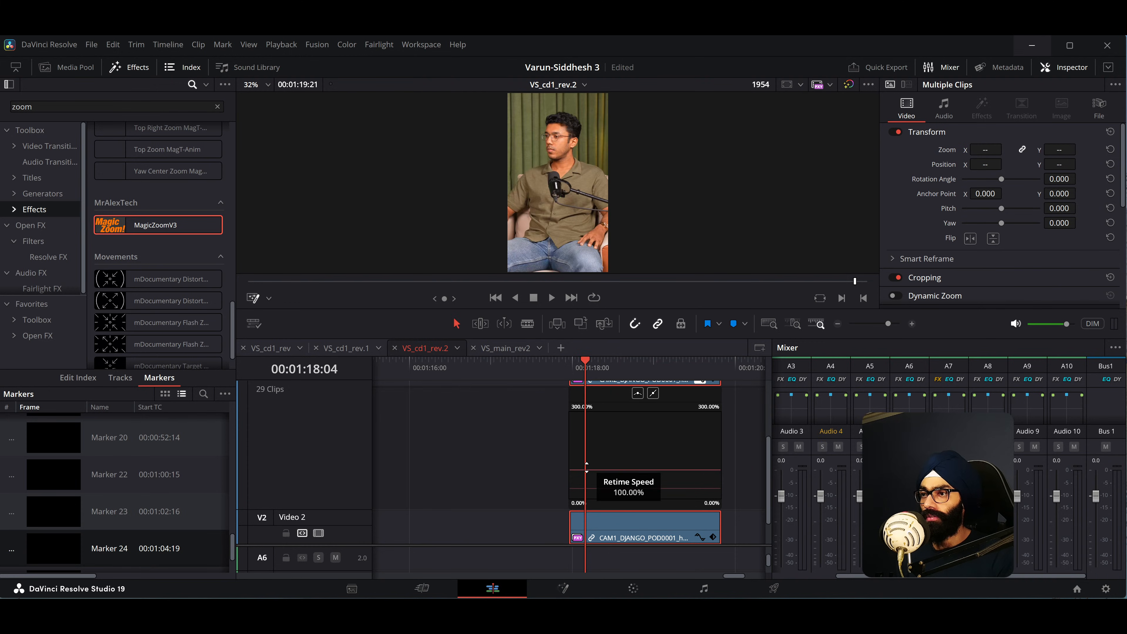
{"action": "scroll", "coordinate": [586, 435], "scroll_direction": "up", "scroll_amount": 1, "text": "alt"}
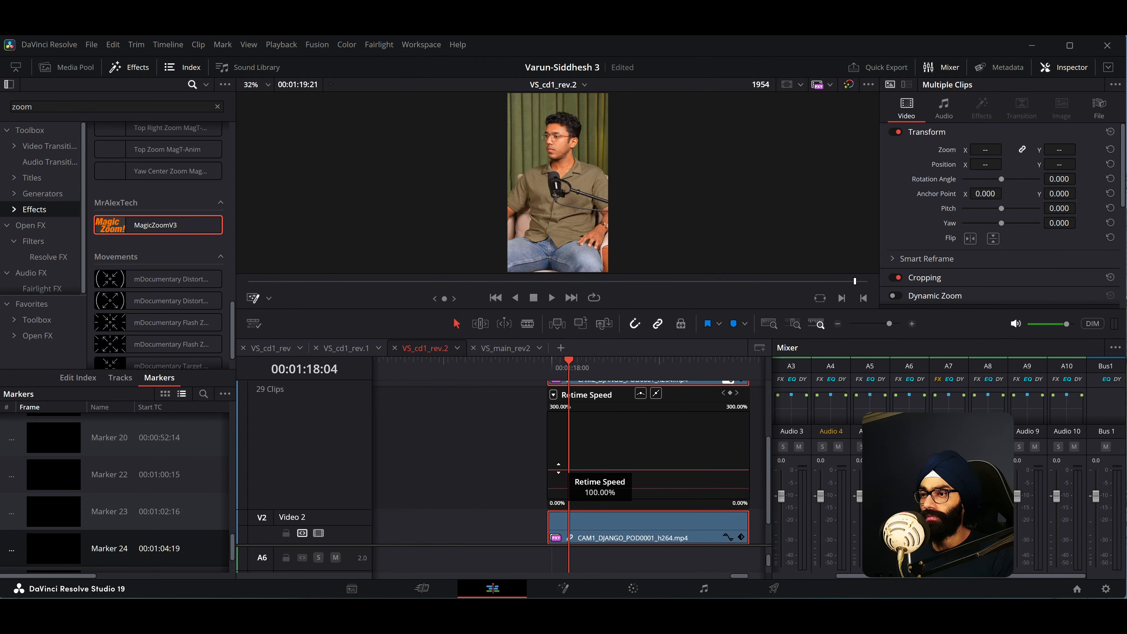
{"action": "scroll", "coordinate": [581, 423], "scroll_direction": "up", "scroll_amount": 2}
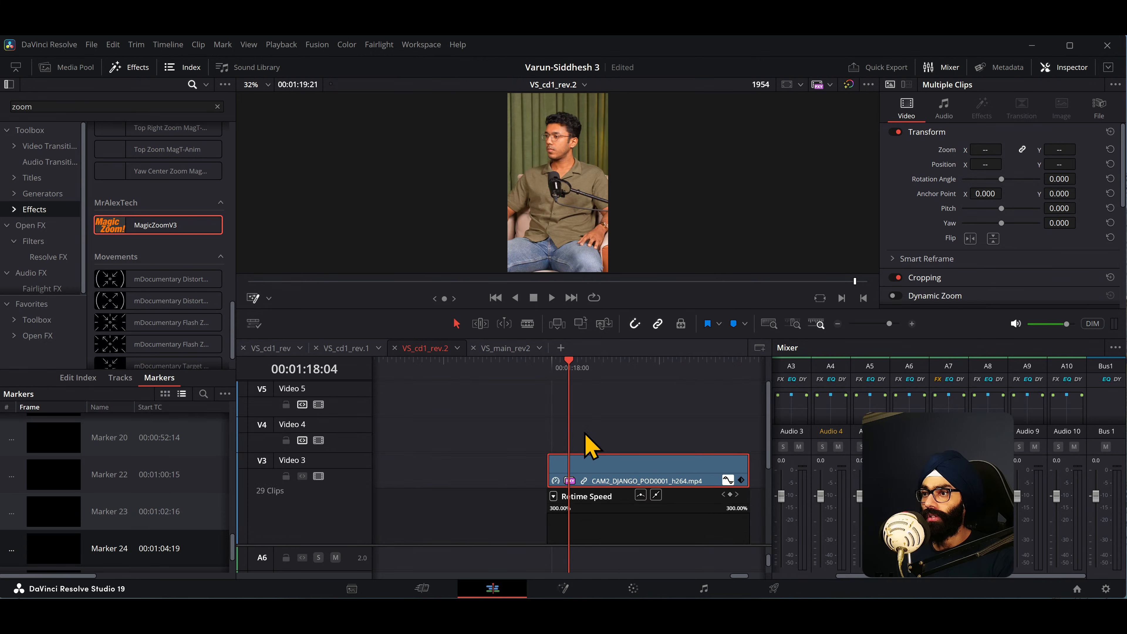
{"action": "scroll", "coordinate": [587, 433], "scroll_direction": "down", "scroll_amount": 3}
{"action": "scroll", "coordinate": [599, 451], "scroll_direction": "up", "scroll_amount": 2}
{"action": "scroll", "coordinate": [599, 450], "scroll_direction": "down", "scroll_amount": 2}
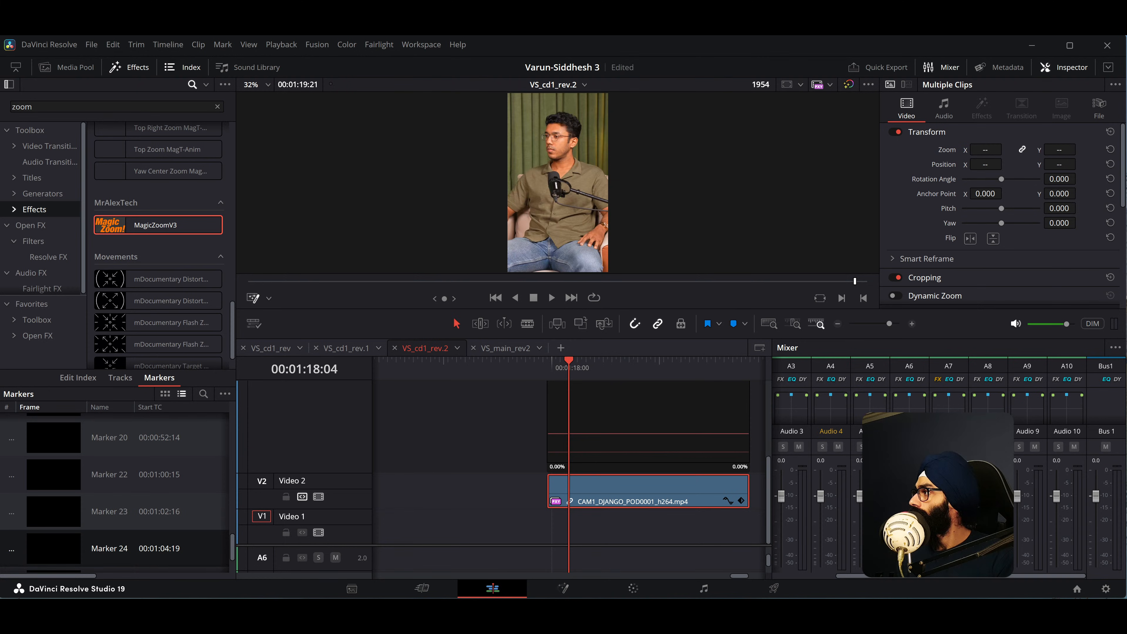
Reduce the height of the Video 2 and Video 1 tracks below the retime curve.
{"action": "scroll", "coordinate": [628, 459], "scroll_direction": "down", "scroll_amount": 2, "text": "alt"}
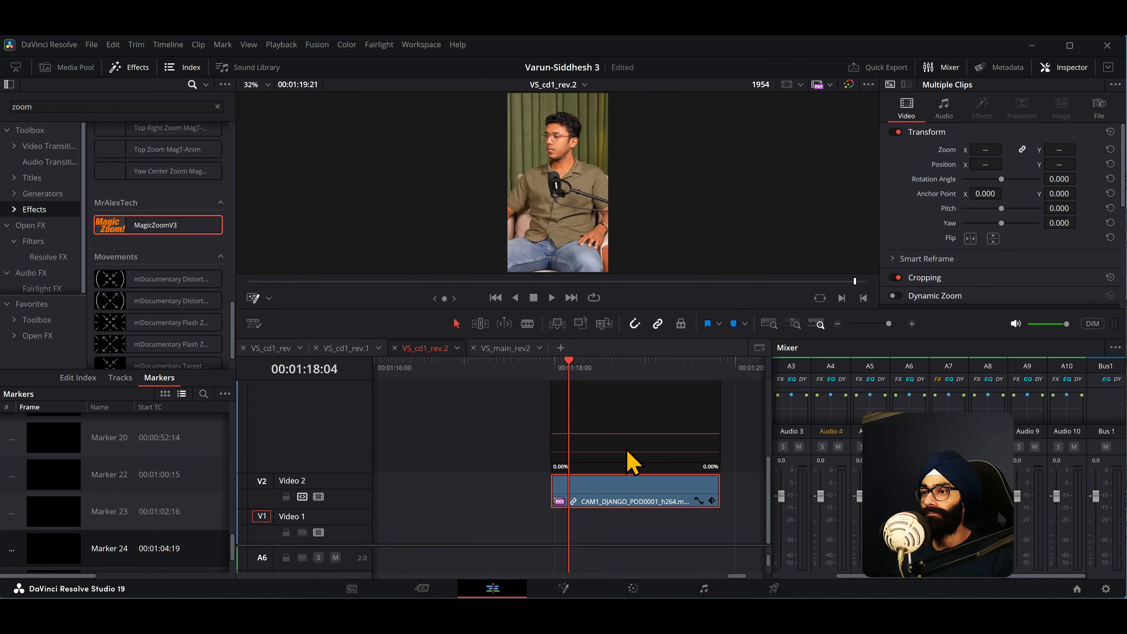
{"action": "left_click_drag", "start_coordinate": [325, 473], "coordinate": [324, 493]}
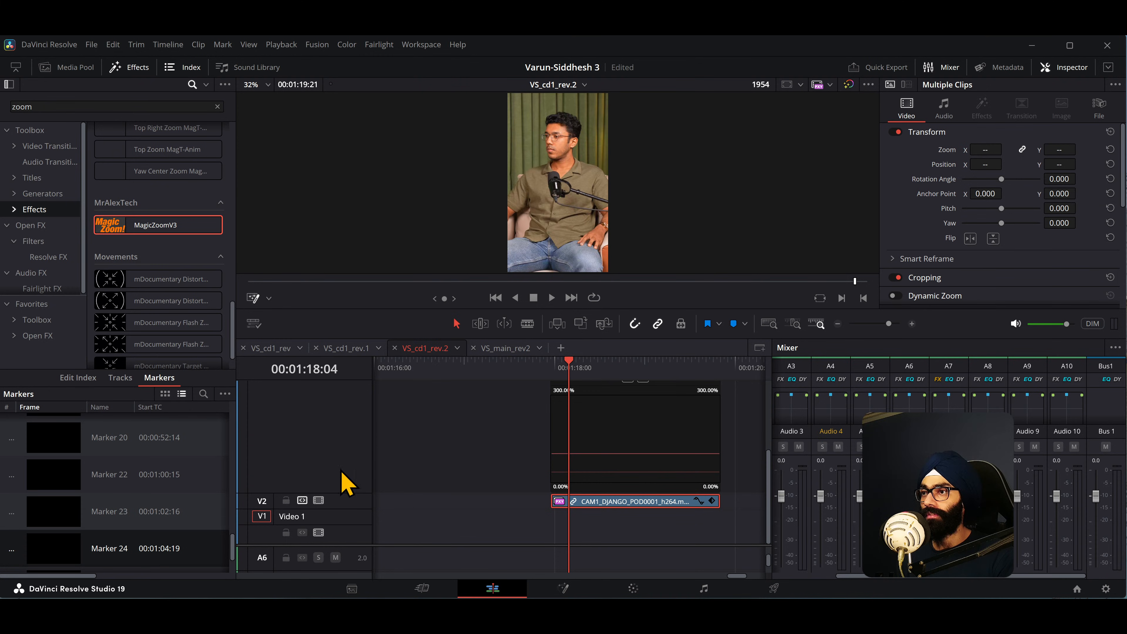
{"action": "scroll", "coordinate": [631, 438], "scroll_direction": "down", "scroll_amount": 2, "text": "alt"}
{"action": "scroll", "coordinate": [577, 432], "scroll_direction": "up", "scroll_amount": 1}
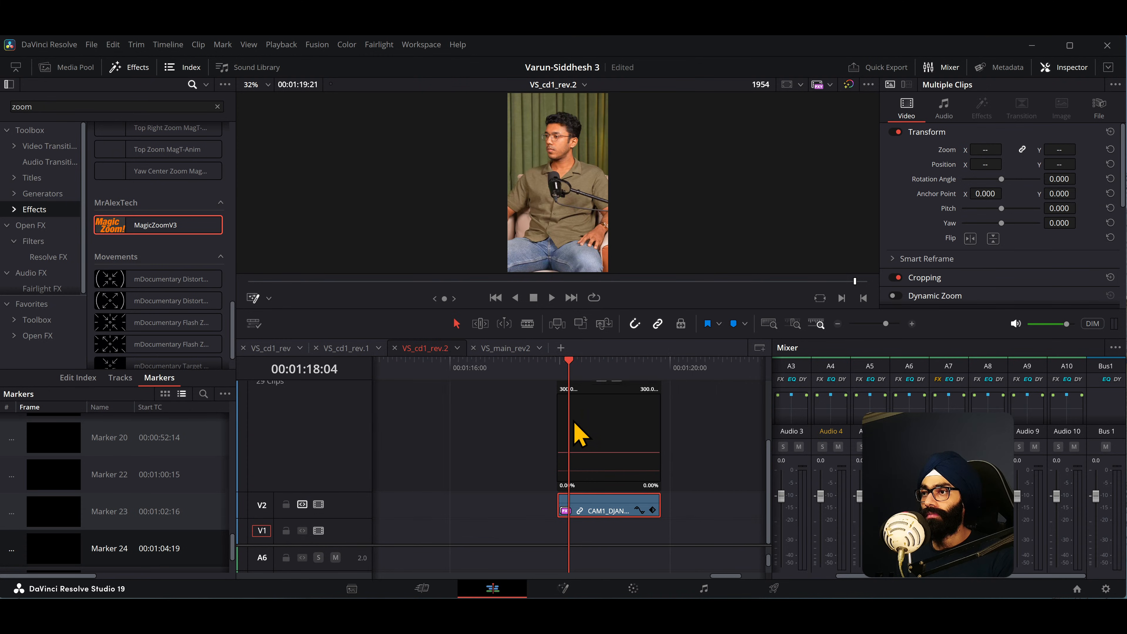
{"action": "scroll", "coordinate": [580, 439], "scroll_direction": "up", "scroll_amount": 1}
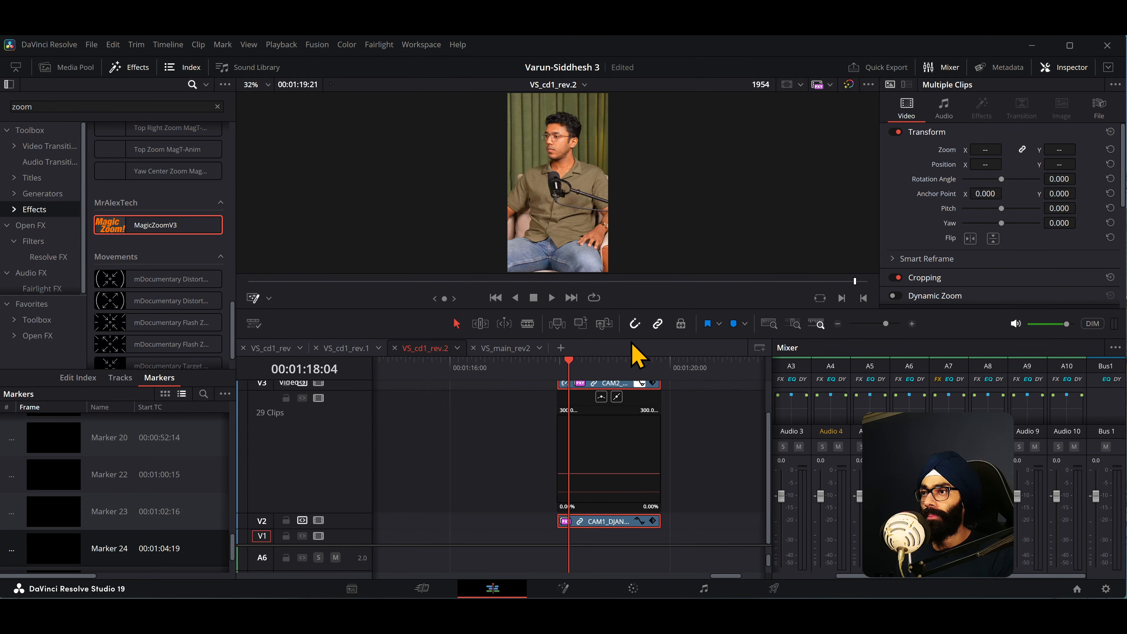
Enlarge the timeline area and add a Retime Speed keyframe to the CAM2 clip at 00:01:18:10.
{"action": "left_click_drag", "start_coordinate": [631, 336], "coordinate": [631, 262]}
{"action": "scroll", "coordinate": [576, 407], "scroll_direction": "down", "scroll_amount": 1}
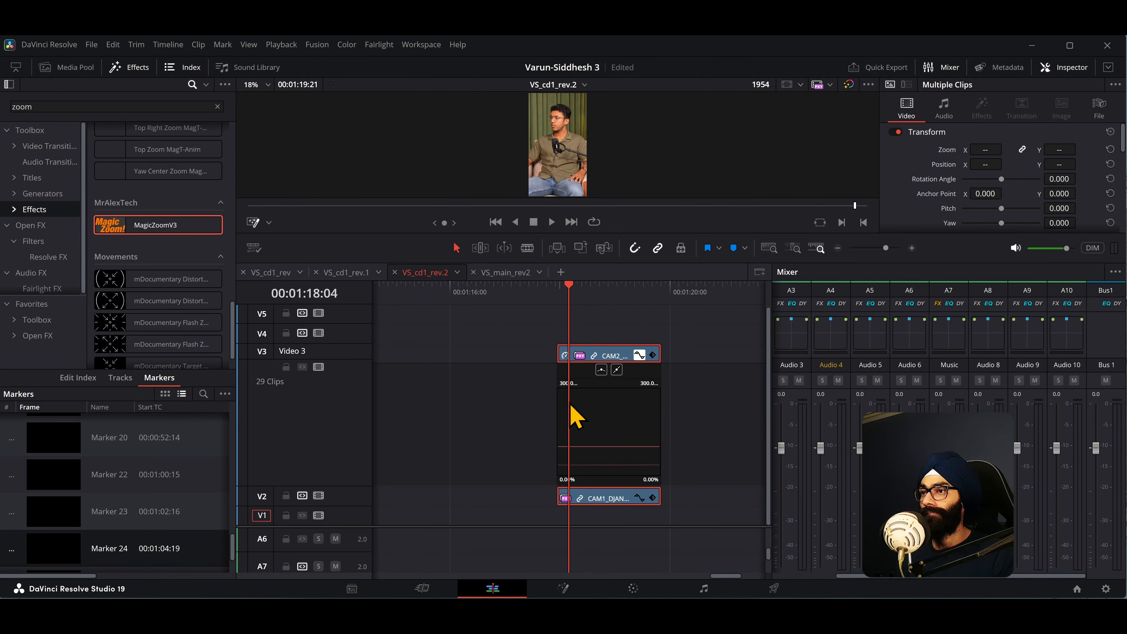
{"action": "scroll", "coordinate": [604, 417], "scroll_direction": "up", "scroll_amount": 1, "text": "alt"}
{"action": "scroll", "coordinate": [600, 406], "scroll_direction": "up", "scroll_amount": 1, "text": "alt"}
{"action": "left_click_drag", "start_coordinate": [572, 294], "coordinate": [591, 291]}
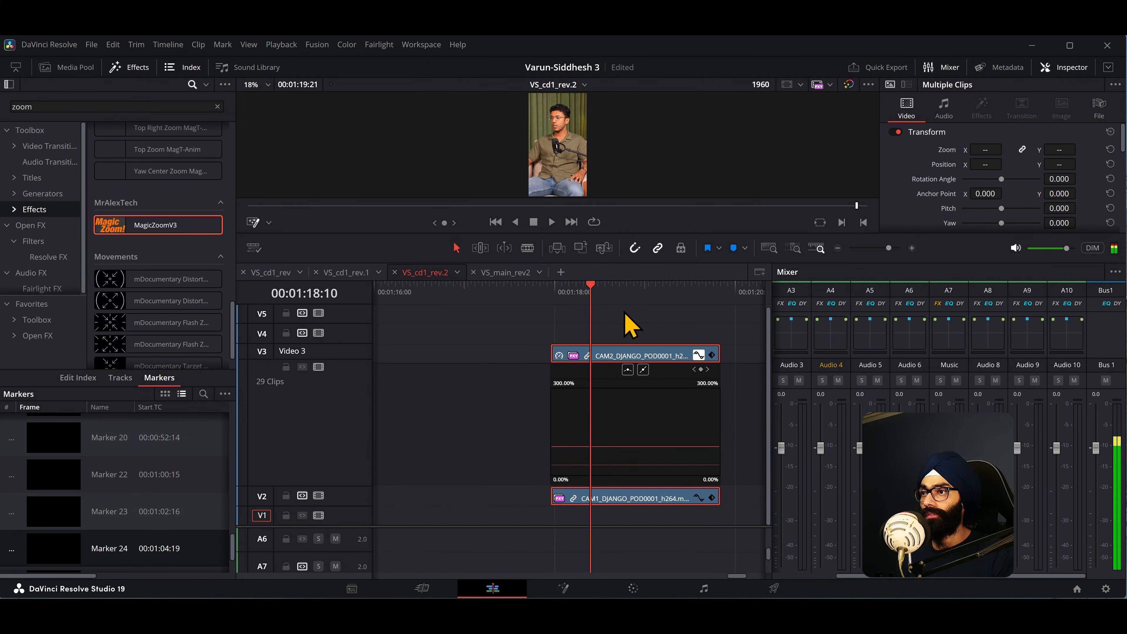
{"action": "scroll", "coordinate": [626, 313], "scroll_direction": "up", "scroll_amount": 1, "text": "alt"}
{"action": "left_click", "coordinate": [704, 369]}
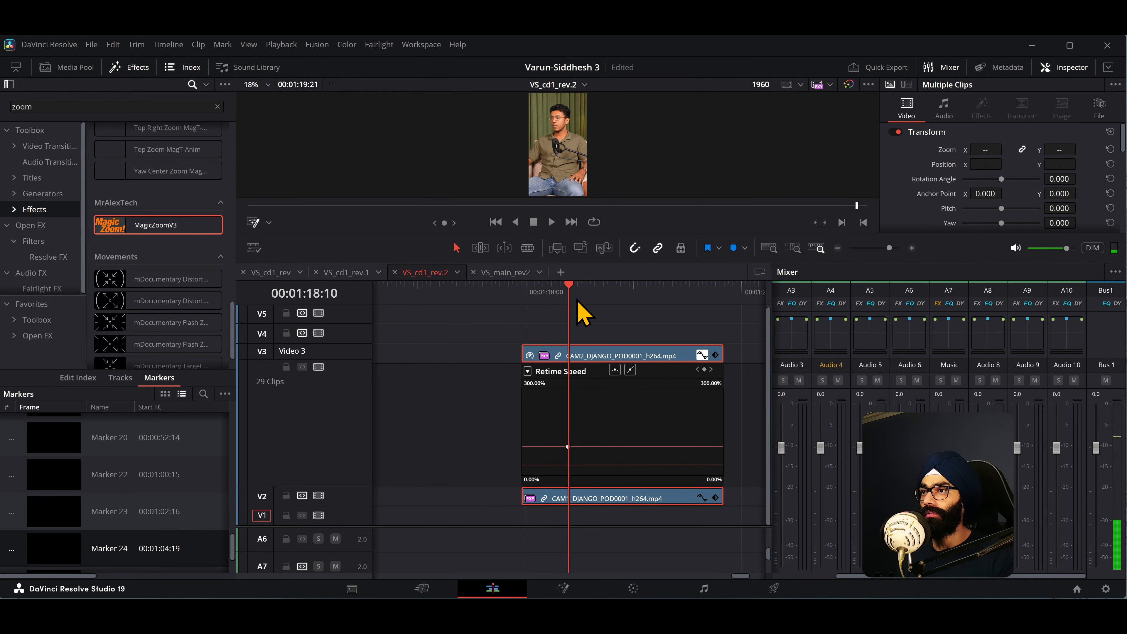
Add a second Retime Speed keyframe at 00:01:19:09 and raise the speed between the two keyframes.
{"action": "left_click_drag", "start_coordinate": [570, 295], "coordinate": [673, 306]}
{"action": "left_click", "coordinate": [704, 369]}
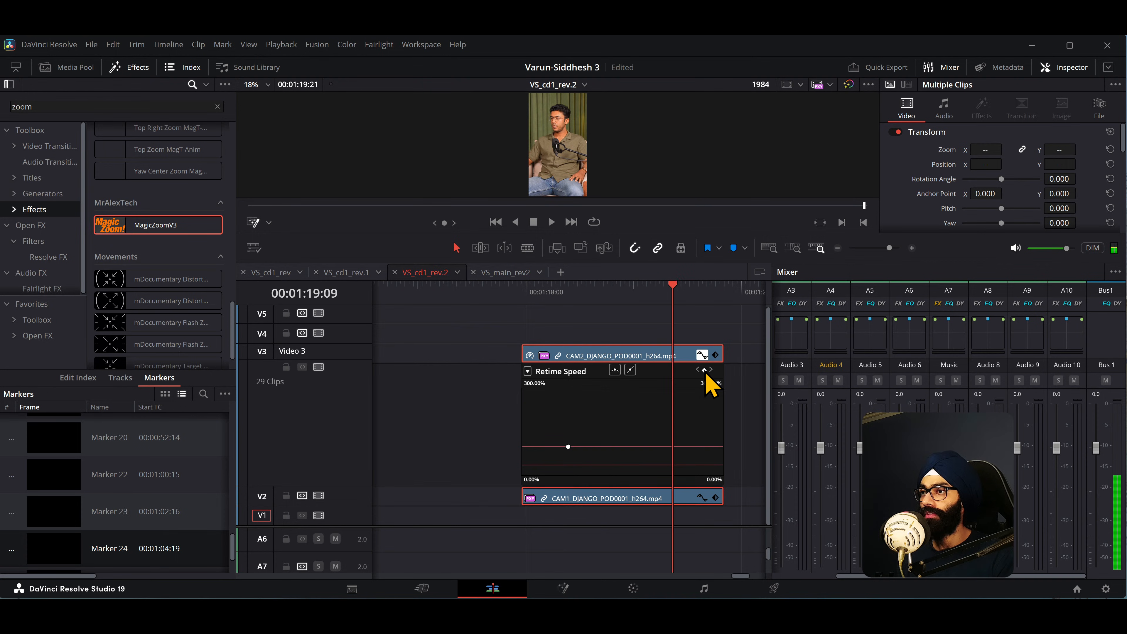
{"action": "left_click_drag", "start_coordinate": [618, 446], "coordinate": [587, 402]}
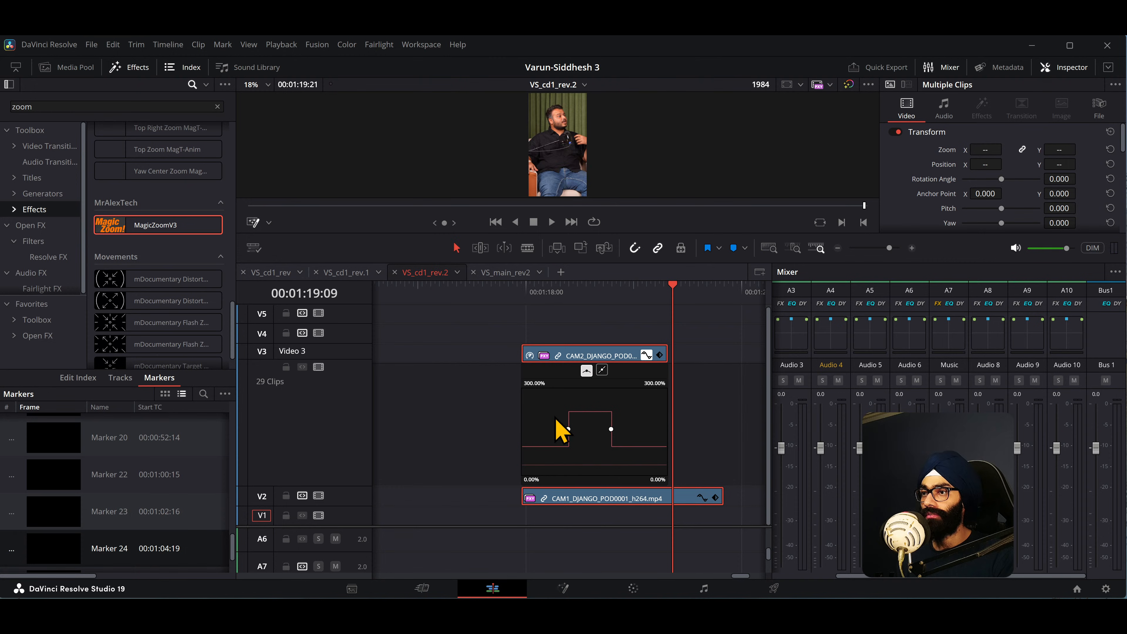
Smooth both speed keyframes on the CAM2 clip's retime curve so the speed eases in and out.
{"action": "left_click_drag", "start_coordinate": [550, 406], "coordinate": [625, 435]}
{"action": "left_click", "coordinate": [588, 371]}
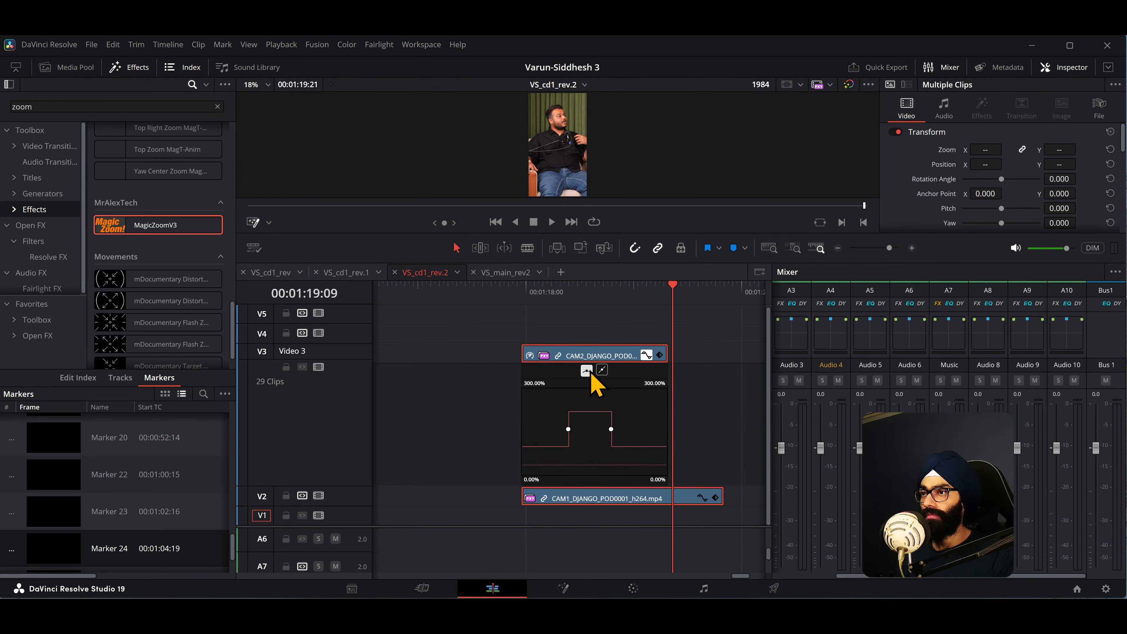
{"action": "scroll", "coordinate": [577, 427], "scroll_direction": "up", "scroll_amount": 1, "text": "alt"}
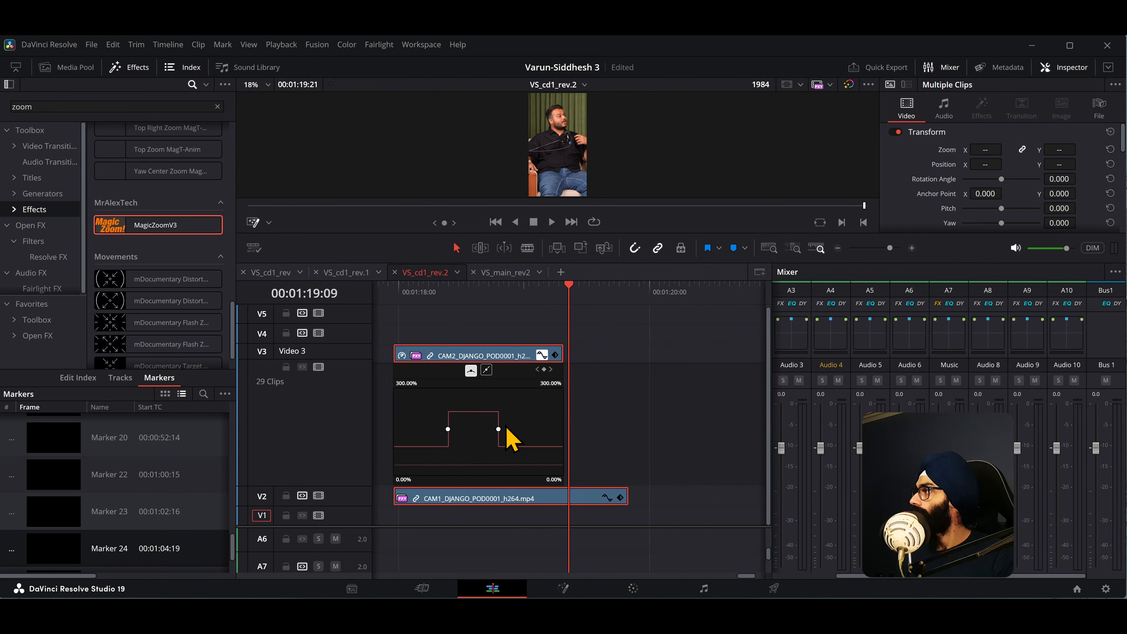
{"action": "left_click", "coordinate": [448, 429]}
{"action": "left_click", "coordinate": [471, 370]}
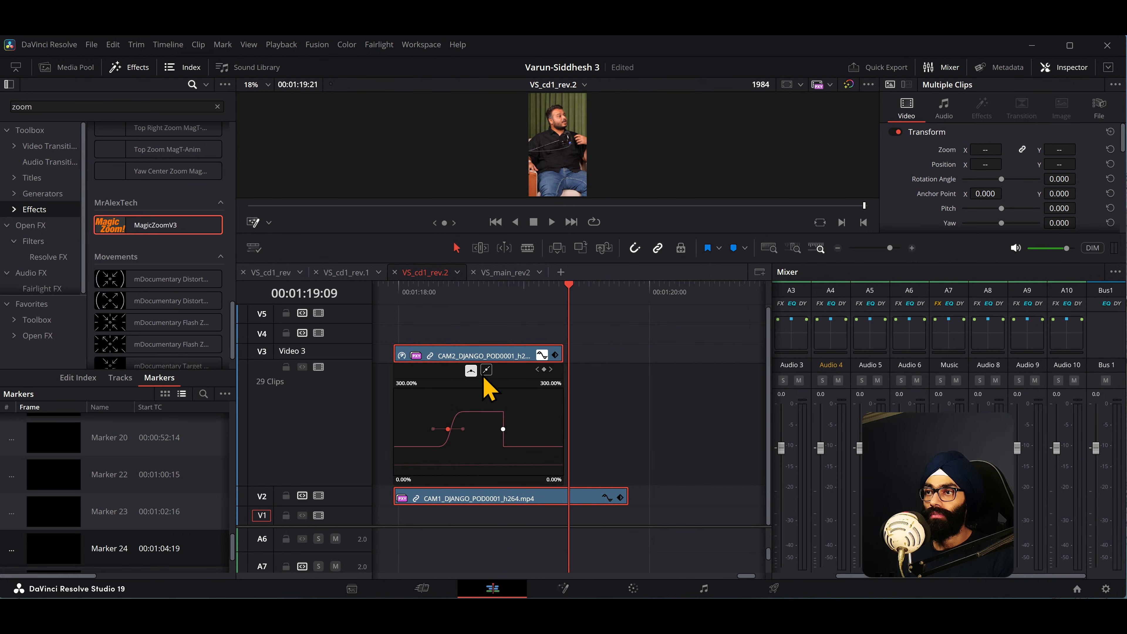
{"action": "left_click", "coordinate": [503, 429]}
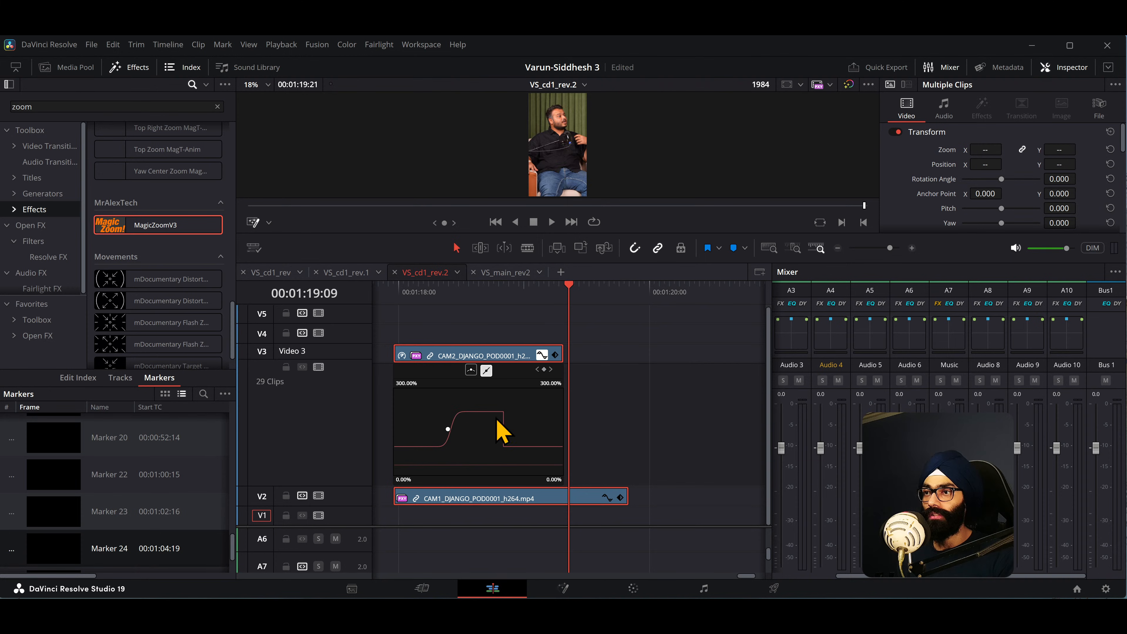
{"action": "left_click", "coordinate": [470, 370]}
Play the retimed CAM2 clip several times from different points to examine the eased speed change.
{"action": "left_click", "coordinate": [443, 297]}
{"action": "key", "text": "space"}
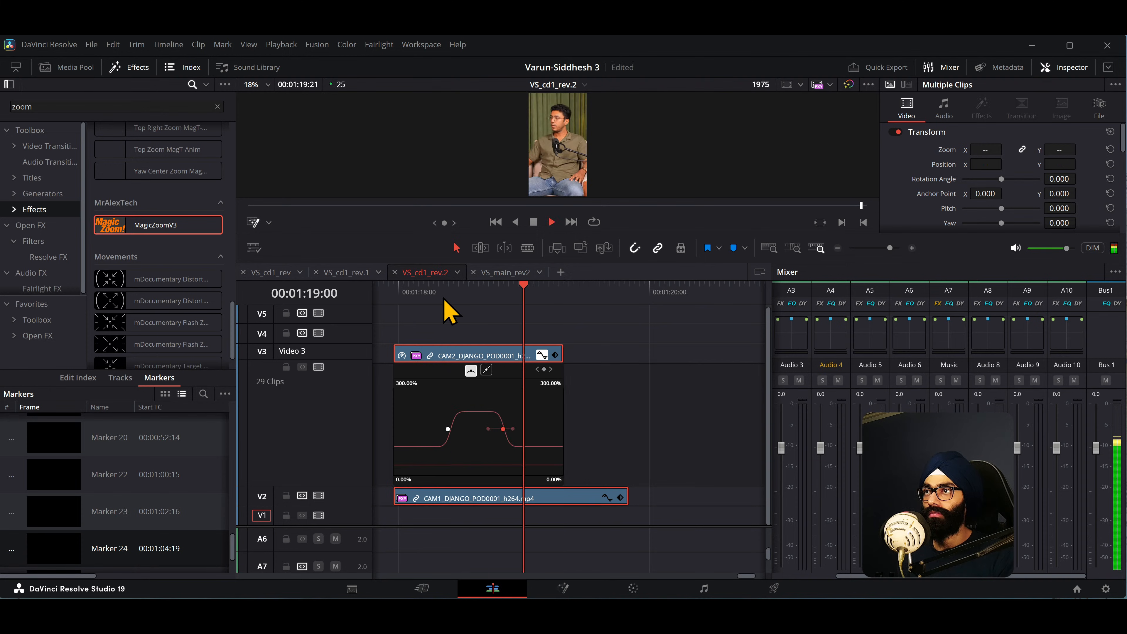
{"action": "left_click", "coordinate": [491, 298]}
{"action": "left_click", "coordinate": [394, 296]}
{"action": "key", "text": "space"}
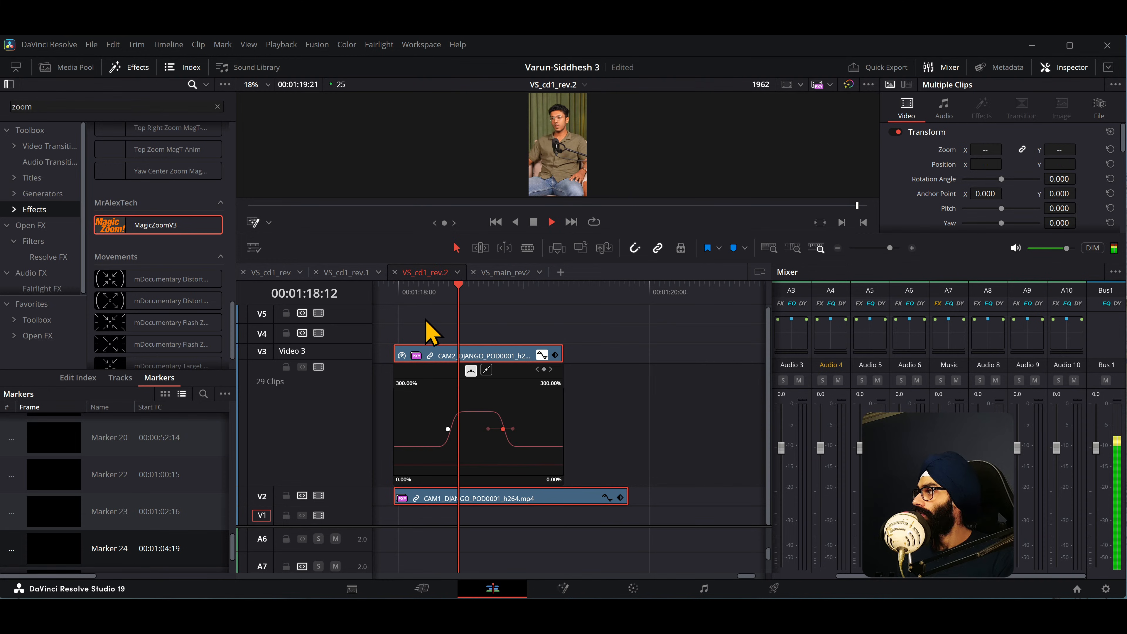
{"action": "scroll", "coordinate": [528, 360], "scroll_direction": "down", "scroll_amount": 1, "text": "alt"}
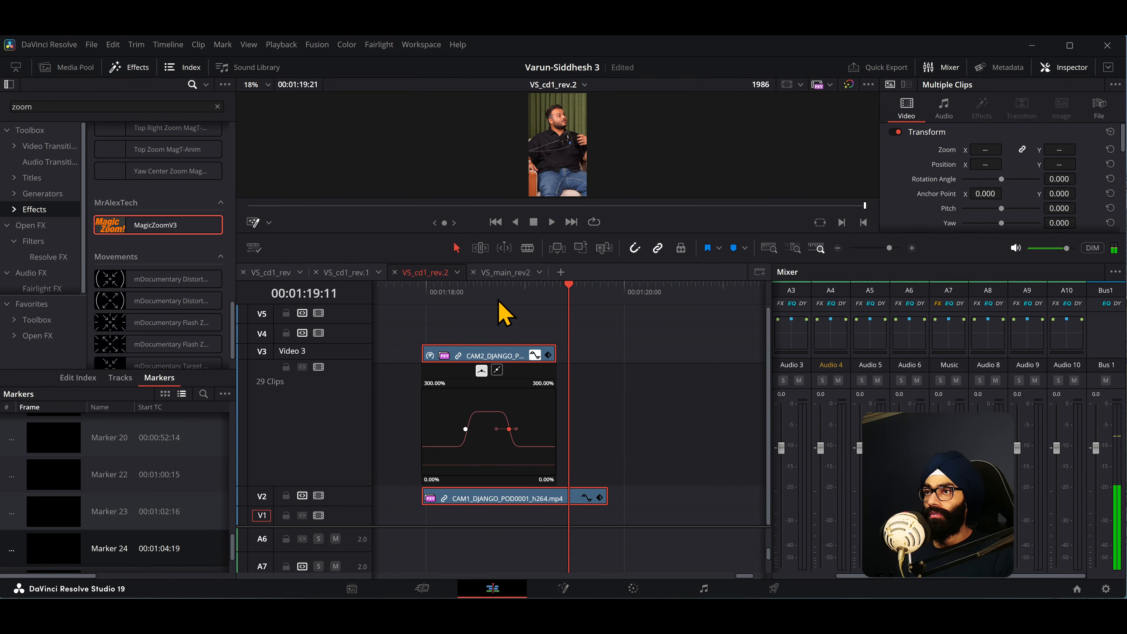
{"action": "left_click", "coordinate": [475, 293]}
{"action": "key", "text": "space"}
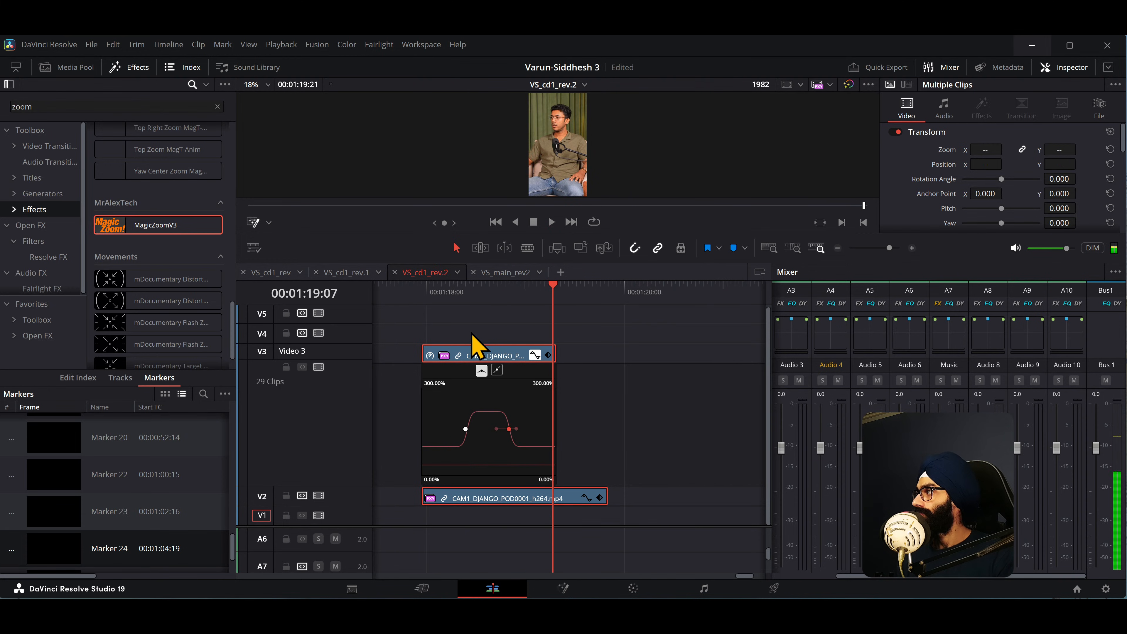
Switch the second speed keyframe to linear and back to smooth for comparison, and select the first keyframe to inspect its easing.
{"action": "left_click", "coordinate": [497, 370]}
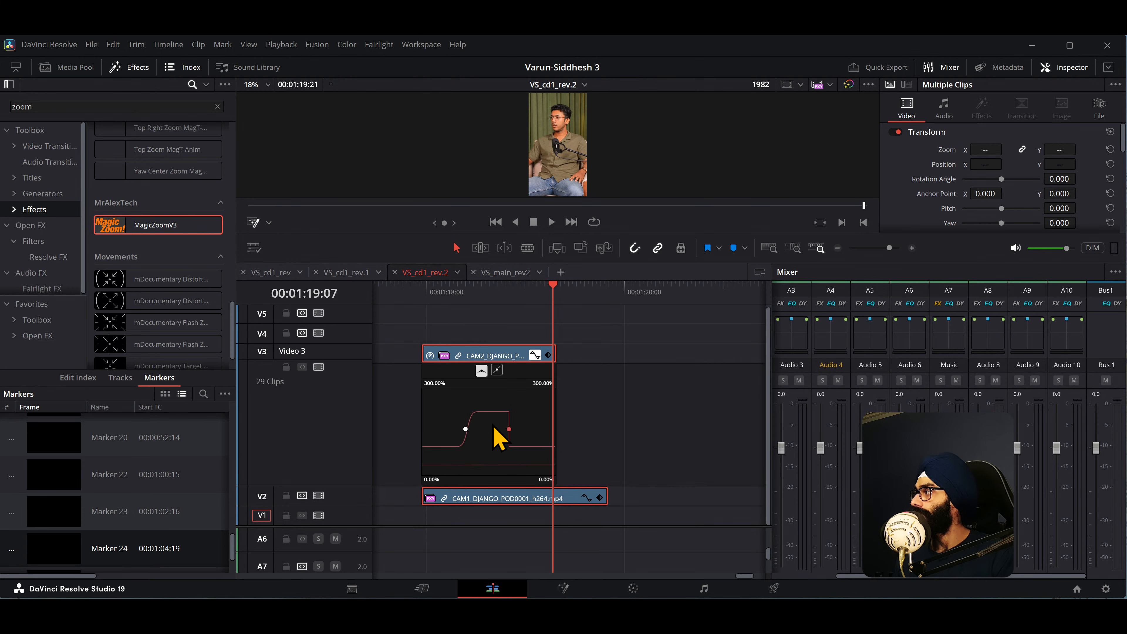
{"action": "scroll", "coordinate": [493, 425], "scroll_direction": "down", "scroll_amount": 2, "text": "alt"}
{"action": "scroll", "coordinate": [493, 425], "scroll_direction": "down", "scroll_amount": 1, "text": "alt"}
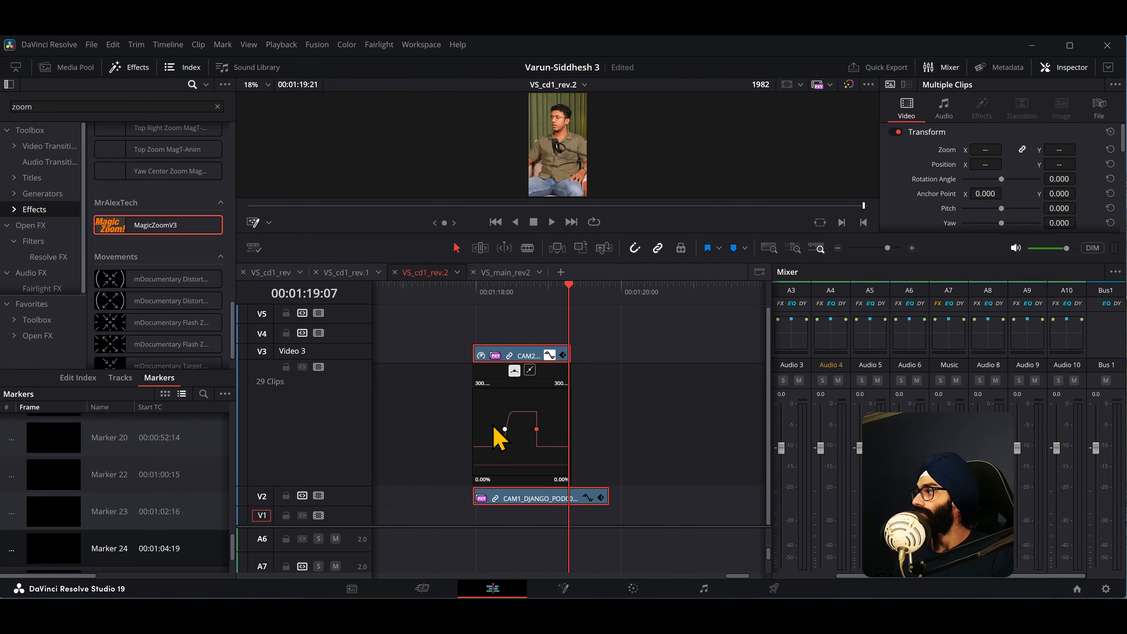
{"action": "left_click", "coordinate": [514, 369]}
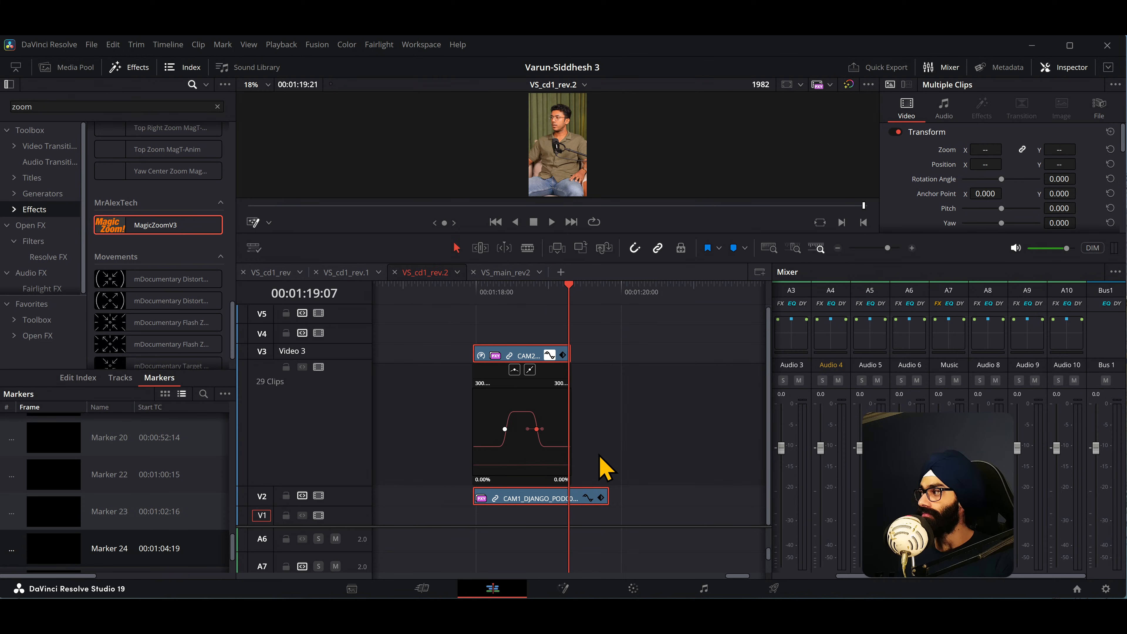
{"action": "left_click", "coordinate": [505, 429]}
{"action": "left_click_drag", "start_coordinate": [507, 429], "coordinate": [505, 429]}
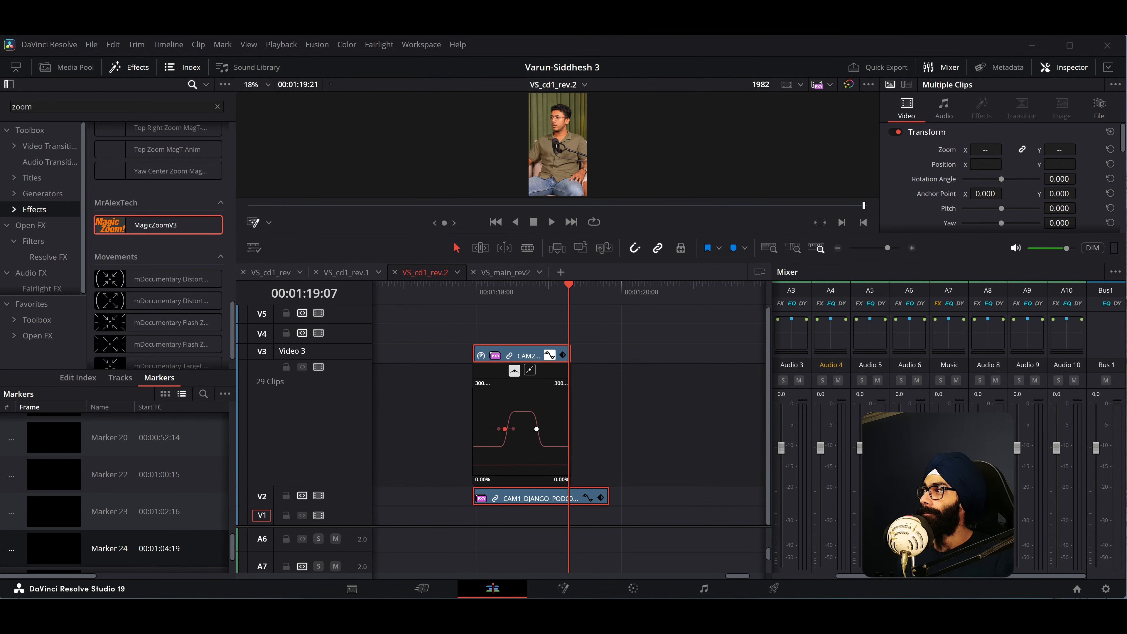
Switch to Chrome to view the YouTube video "Motion Graphics with Expressions and Macros - DaVinci Resolve Fusion", highlight its title, and return to DaVinci Resolve.
{"action": "key", "text": "alt+Tab"}
{"action": "key", "text": "alt+Tab"}
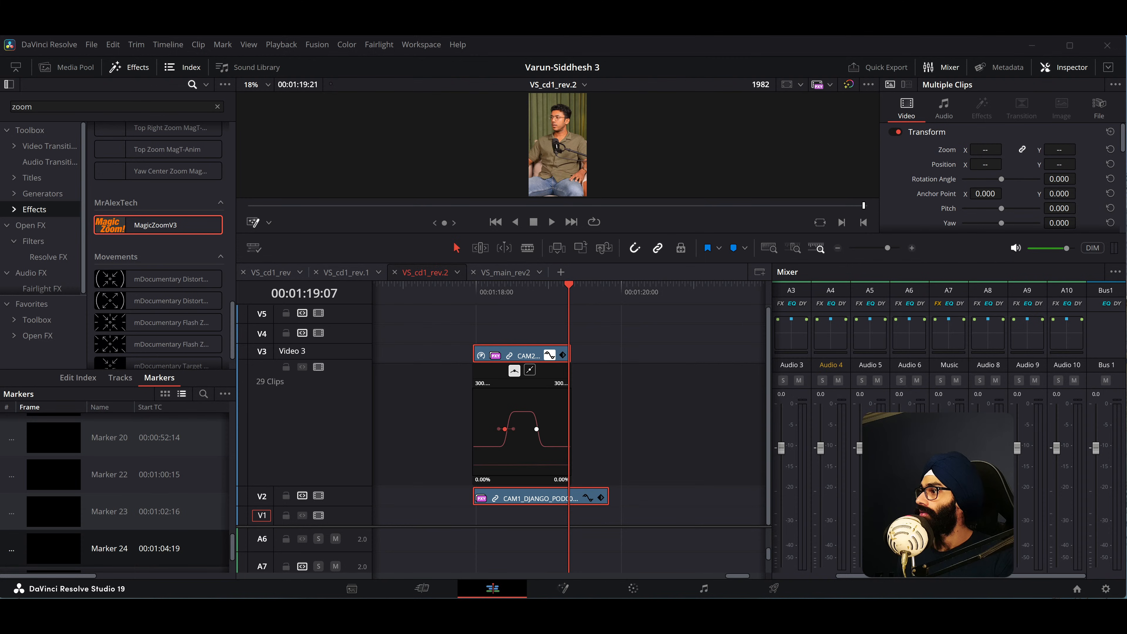
{"action": "left_click_drag", "start_coordinate": [1126, 134], "coordinate": [385, 87]}
{"action": "left_click_drag", "start_coordinate": [464, 95], "coordinate": [484, 86]}
{"action": "double_click", "coordinate": [485, 88]}
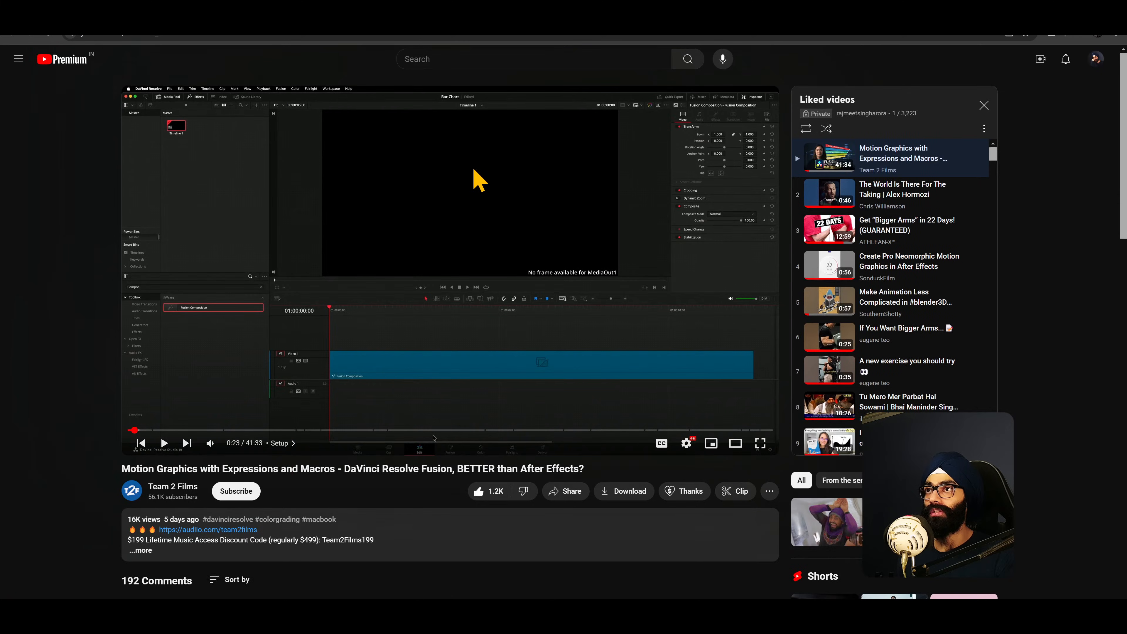
{"action": "key", "text": "alt+Tab"}
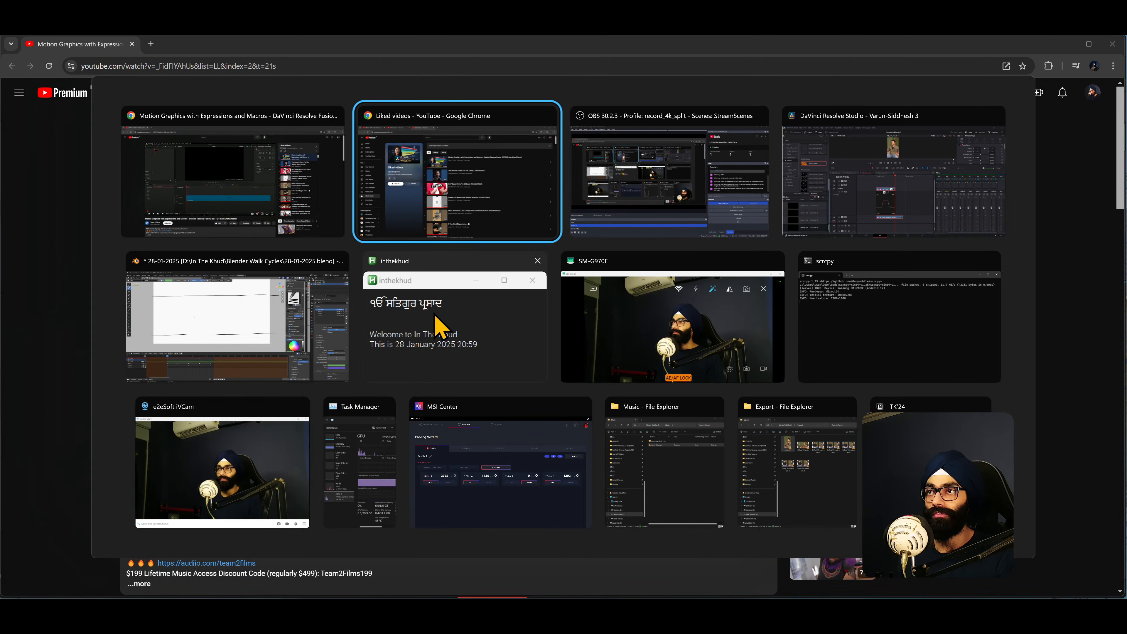
{"action": "left_click", "coordinate": [669, 199]}
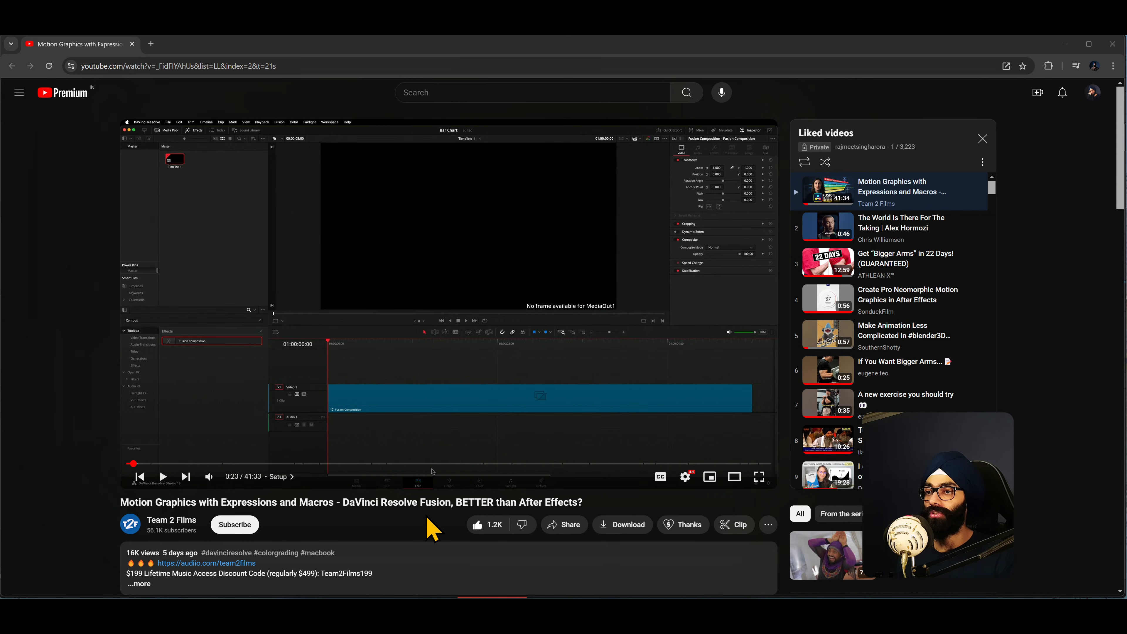
{"action": "left_click_drag", "start_coordinate": [376, 503], "coordinate": [567, 499]}
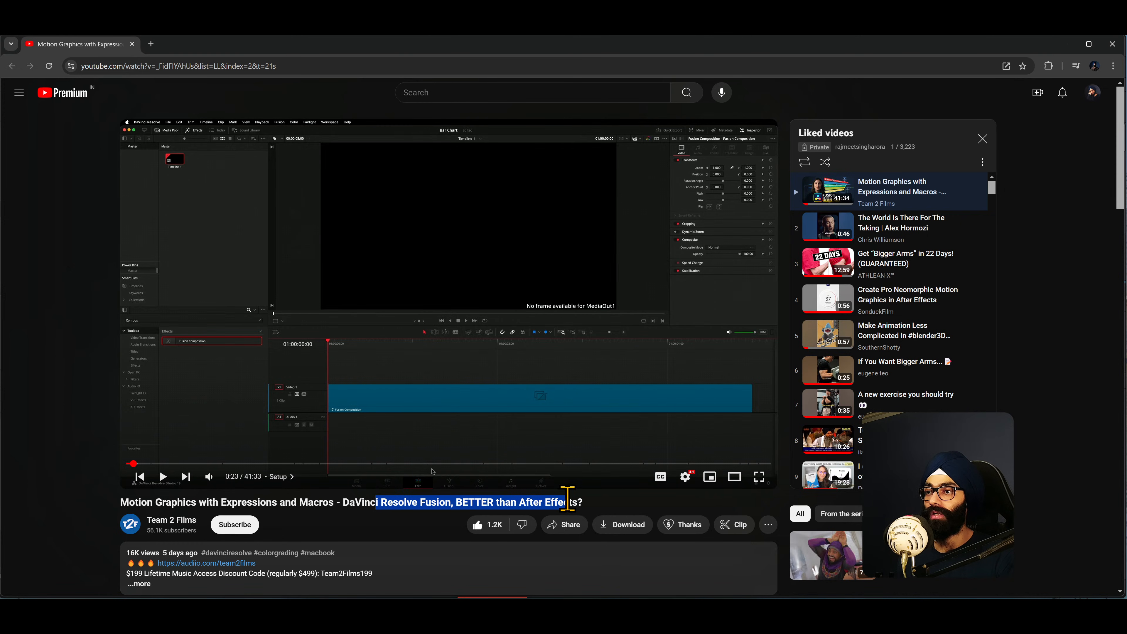
{"action": "left_click", "coordinate": [385, 534]}
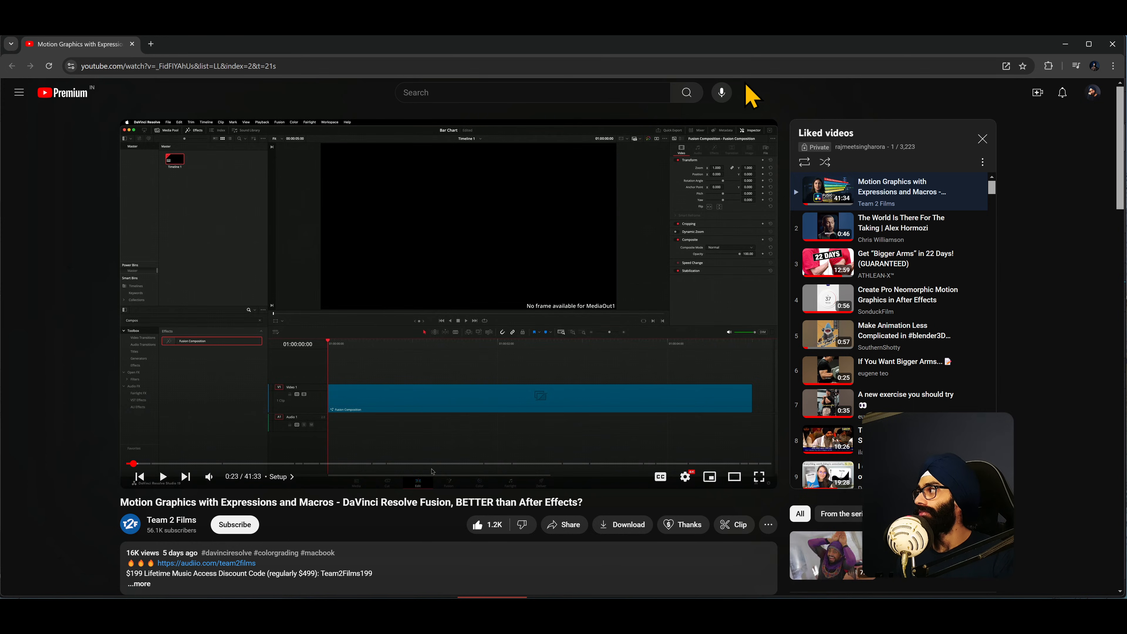
{"action": "left_click", "coordinate": [1065, 44]}
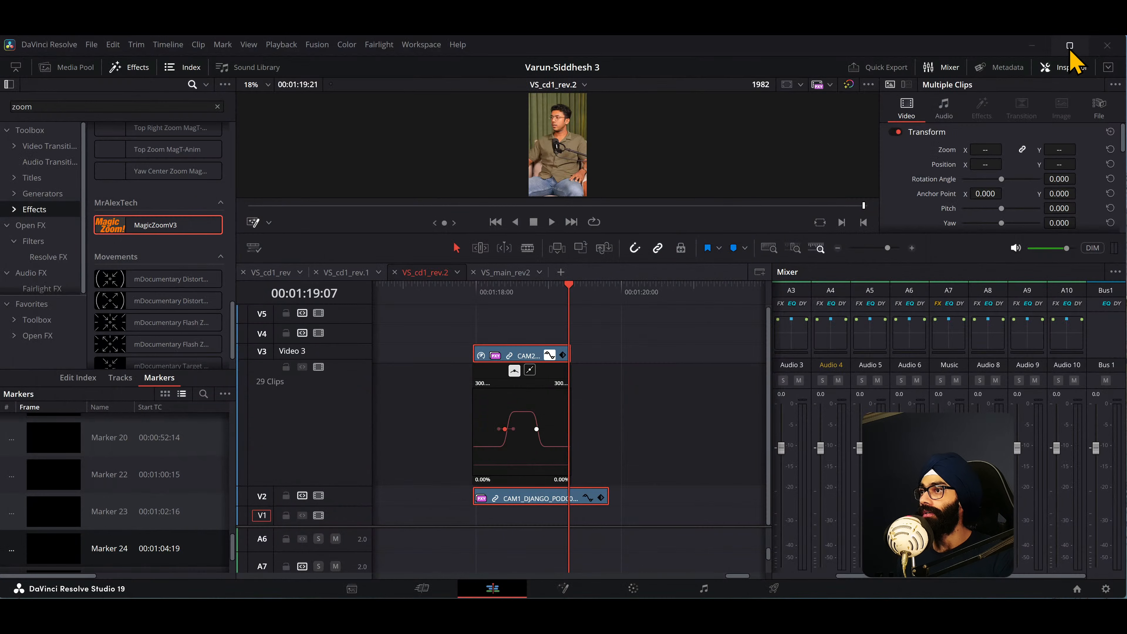
Hide the CAM2 clip's retime curve and move the separated clip pair back against the preceding clips on Video 3 and Video 2.
{"action": "left_click", "coordinate": [548, 355]}
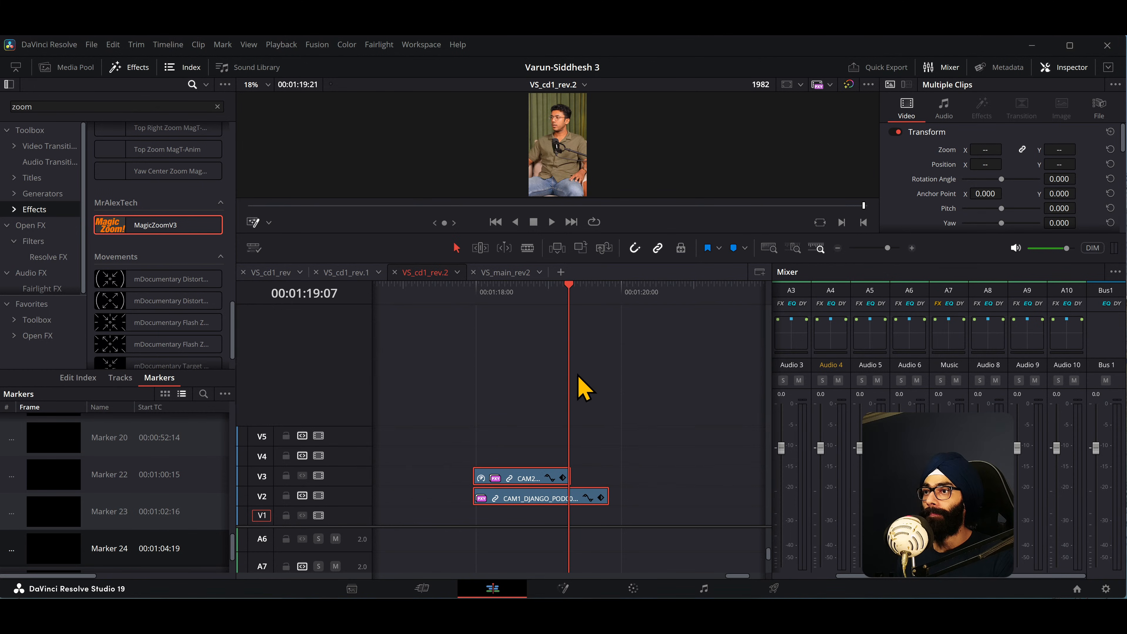
{"action": "scroll", "coordinate": [505, 435], "scroll_direction": "down", "scroll_amount": 8, "text": "ctrl"}
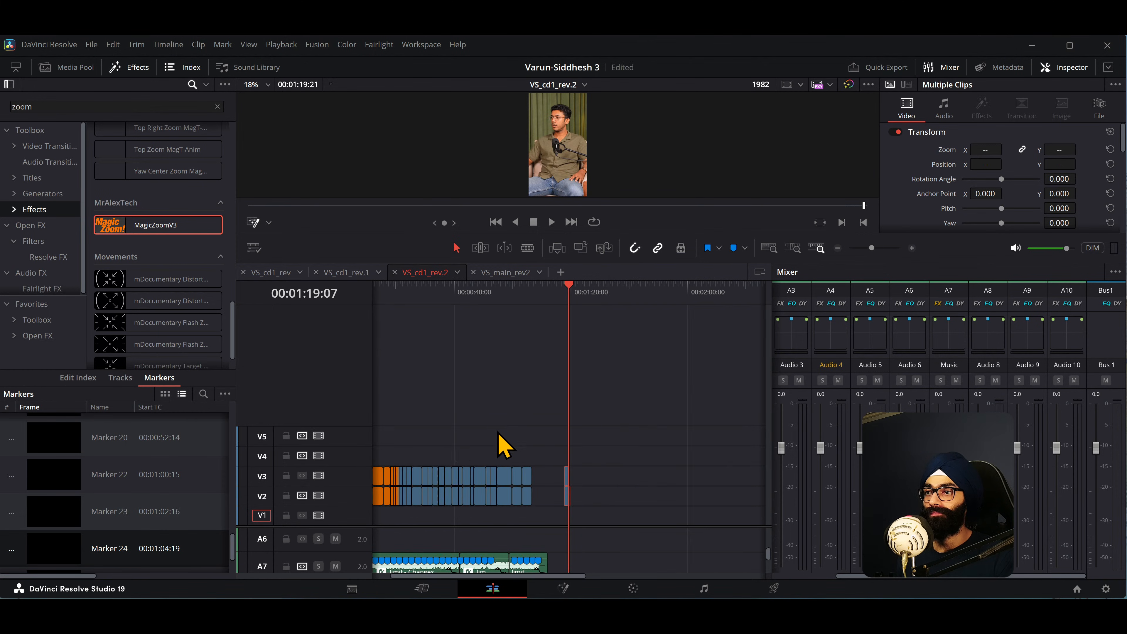
{"action": "scroll", "coordinate": [458, 439], "scroll_direction": "up", "scroll_amount": 3, "text": "ctrl"}
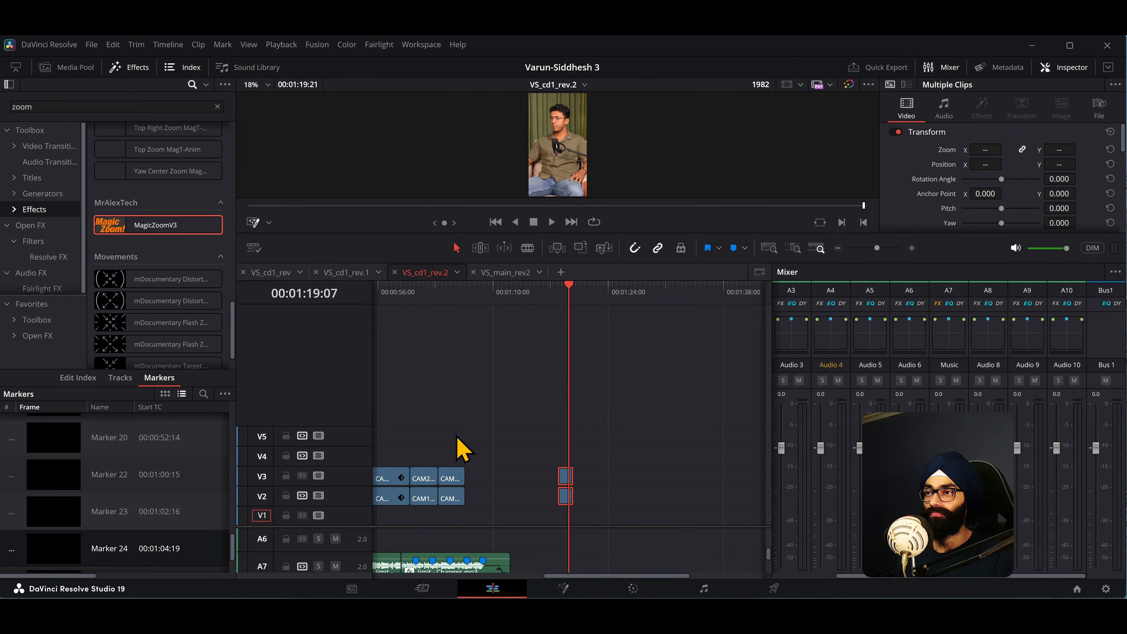
{"action": "key", "text": "ctrl+shift+comma"}
{"action": "left_click_drag", "start_coordinate": [485, 301], "coordinate": [479, 303]}
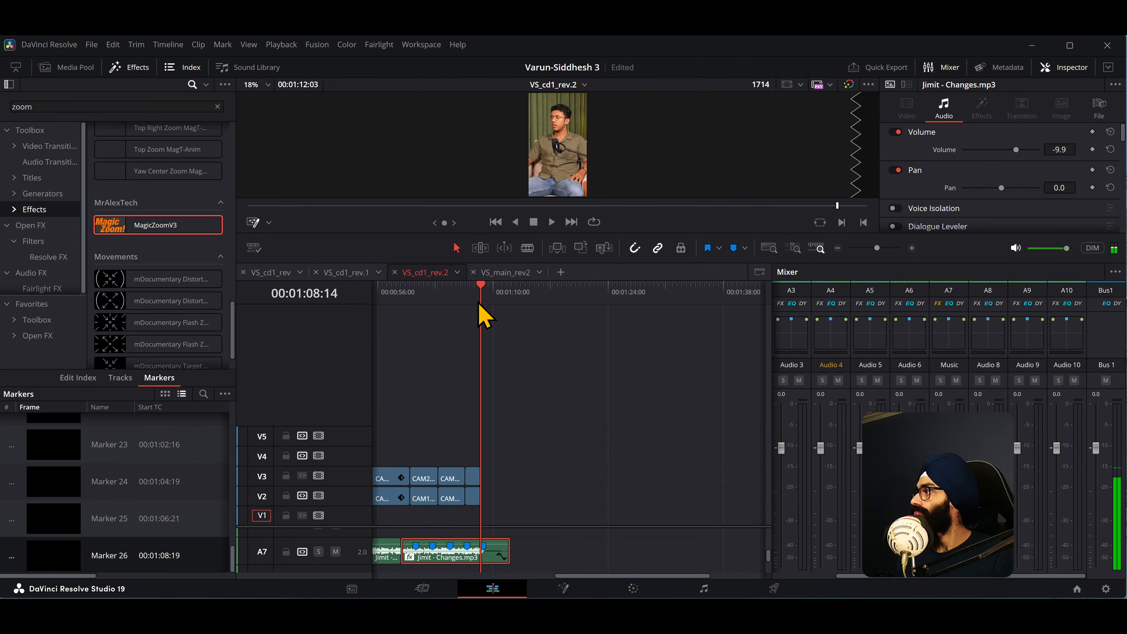
Switch to Blender and draw a round head touching the upper guide line with a flat-bottomed torso outline beneath it.
{"action": "key", "text": "alt+Tab"}
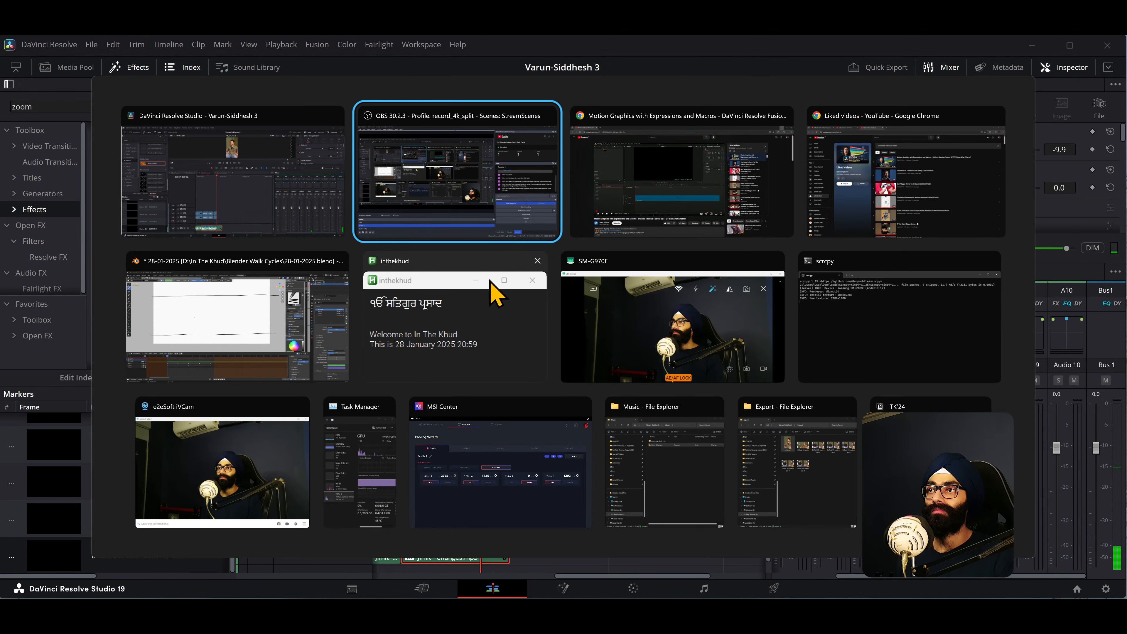
{"action": "left_click", "coordinate": [263, 343]}
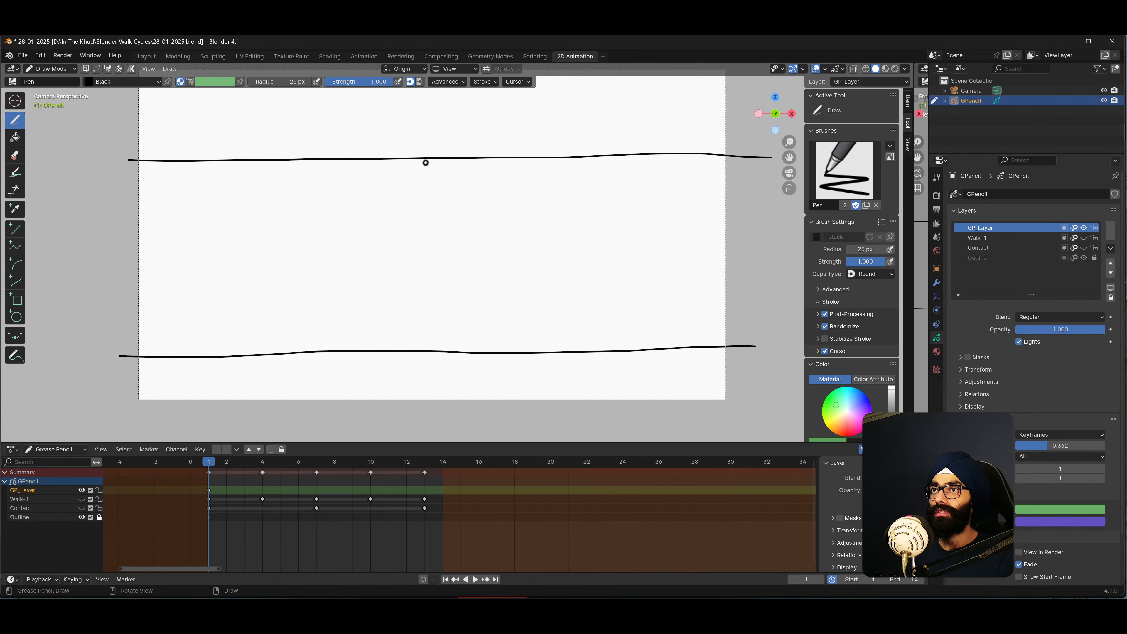
{"action": "mouse_move", "coordinate": [425, 161]}
{"action": "left_mouse_down"}
{"action": "mouse_move", "coordinate": [412, 175]}
{"action": "mouse_move", "coordinate": [432, 190]}
{"action": "mouse_move", "coordinate": [439, 164]}
{"action": "mouse_move", "coordinate": [423, 159]}
{"action": "left_mouse_up"}
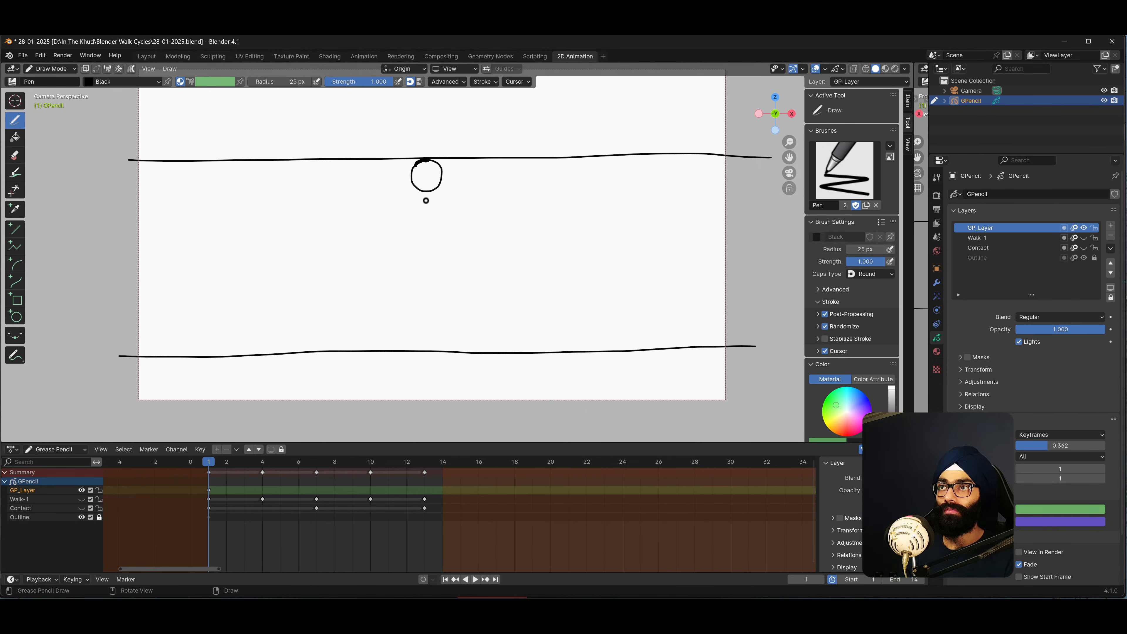
{"action": "mouse_move", "coordinate": [425, 199]}
{"action": "left_mouse_down"}
{"action": "mouse_move", "coordinate": [408, 216]}
{"action": "mouse_move", "coordinate": [403, 260]}
{"action": "mouse_move", "coordinate": [433, 261]}
{"action": "mouse_move", "coordinate": [448, 248]}
{"action": "mouse_move", "coordinate": [442, 208]}
{"action": "mouse_move", "coordinate": [422, 199]}
{"action": "left_mouse_up"}
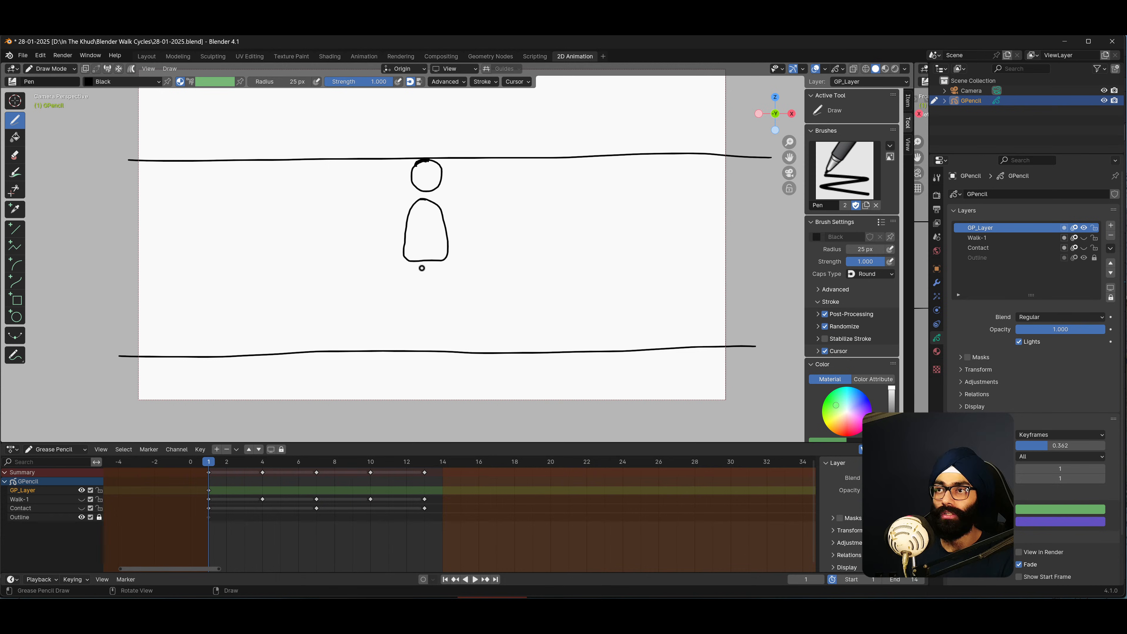
Erase the lower part of the torso outline and redraw it as a closed, rounded shape.
{"action": "key", "text": "e"}
{"action": "left_click_drag", "start_coordinate": [418, 260], "coordinate": [422, 272]}
{"action": "key", "text": "f"}
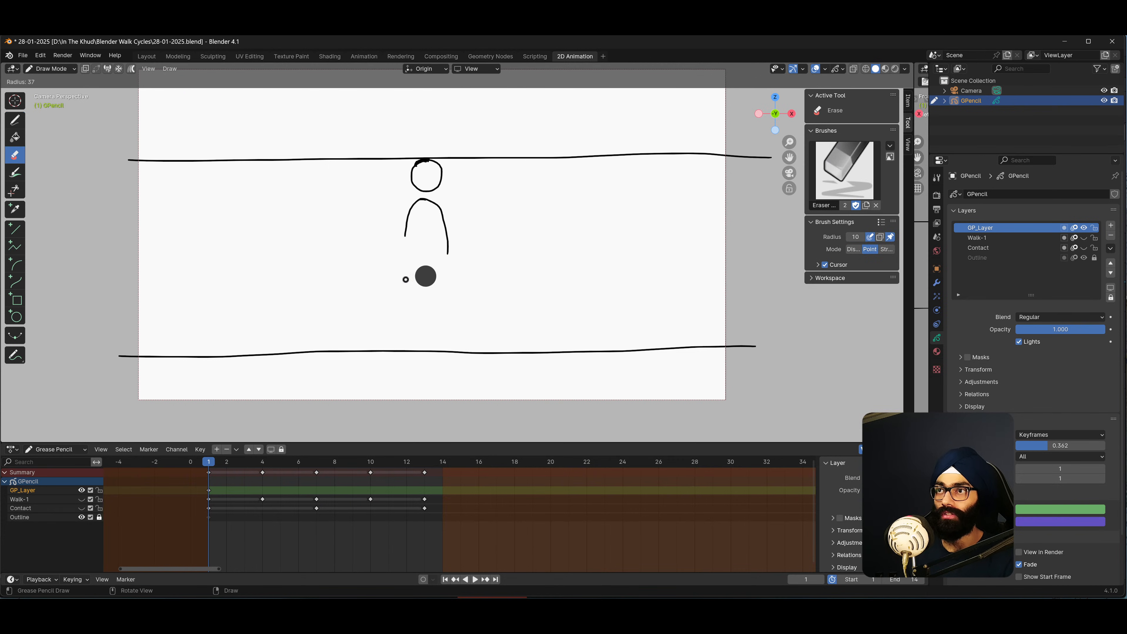
{"action": "left_click", "coordinate": [405, 278]}
{"action": "key", "text": "d"}
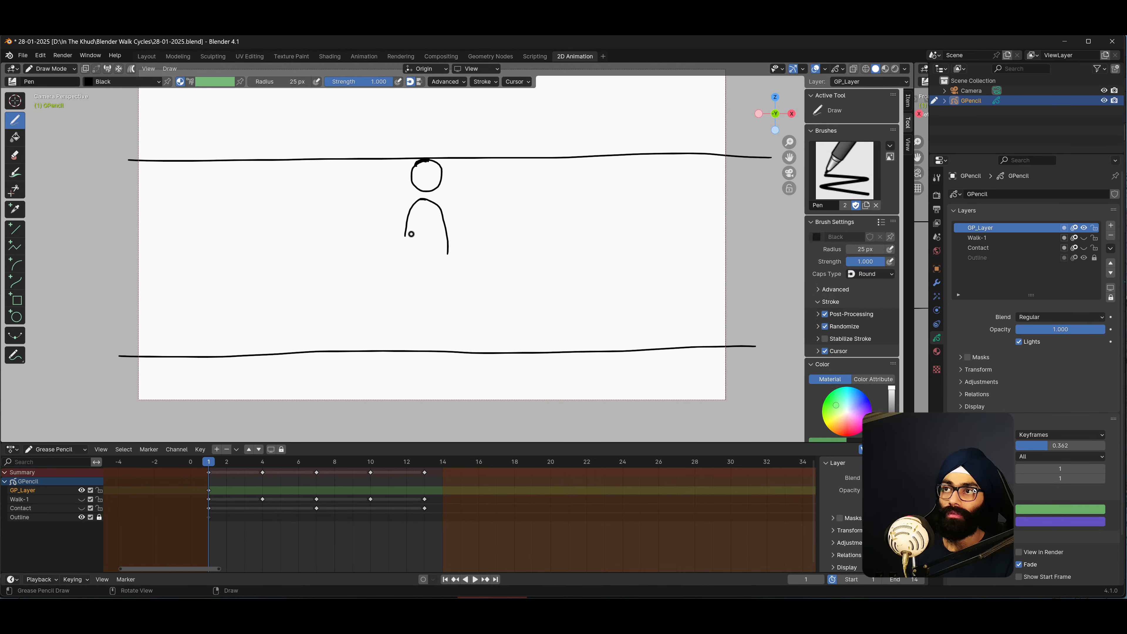
{"action": "left_click_drag", "start_coordinate": [406, 236], "coordinate": [407, 255]}
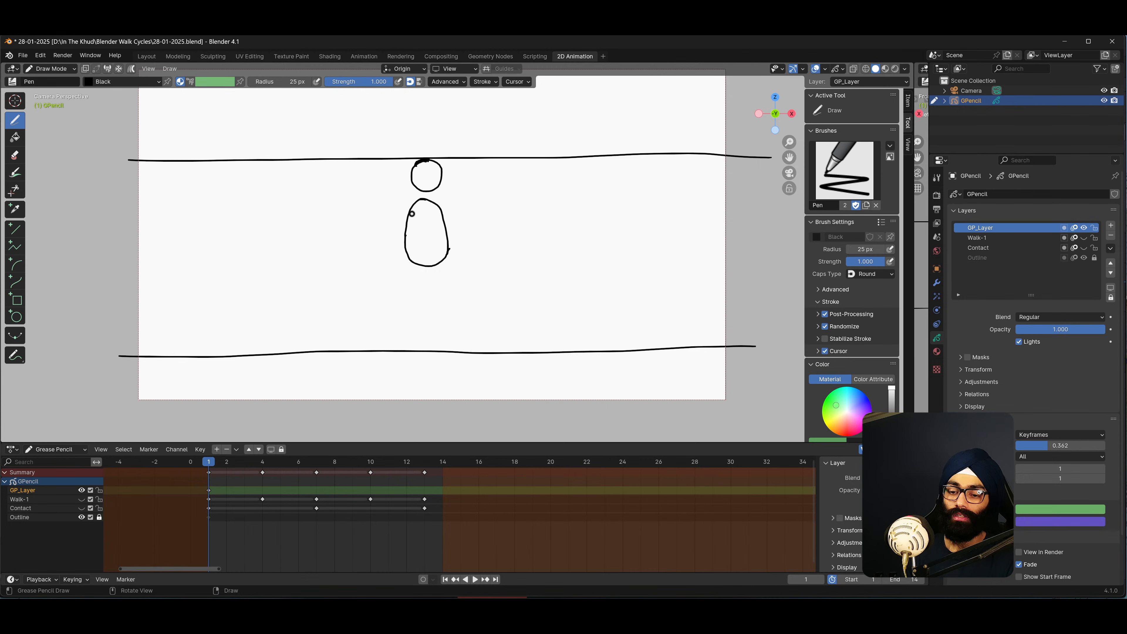
Set the eraser radius to 36 px and erase the torso outline's upper side beneath the rear shoulder.
{"action": "key", "text": "e"}
{"action": "key", "text": "f"}
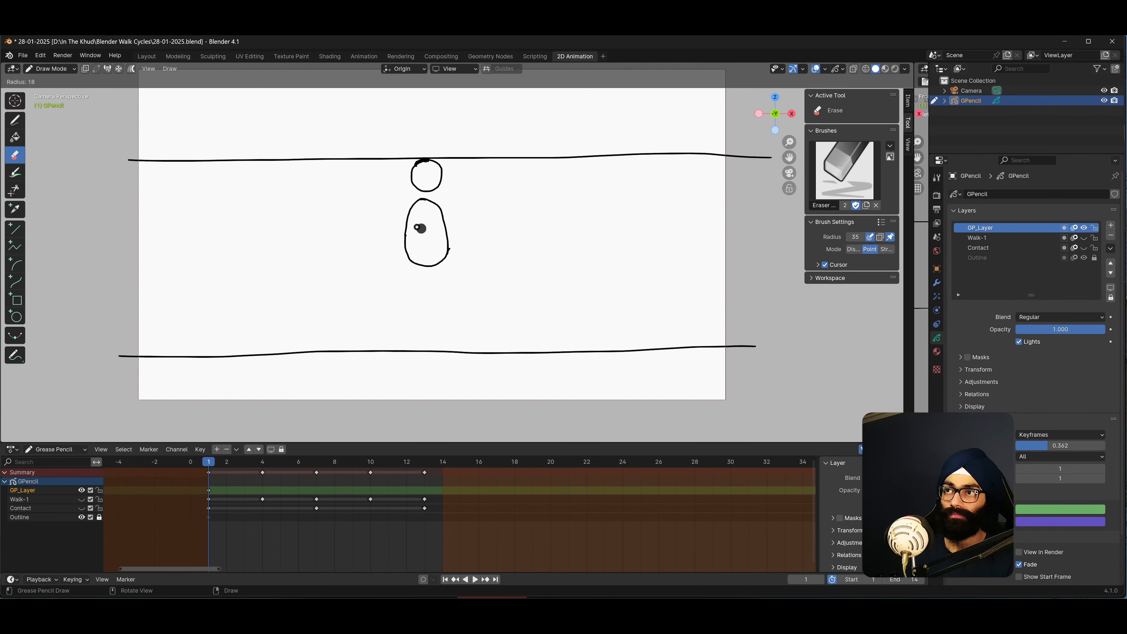
{"action": "left_click", "coordinate": [419, 228]}
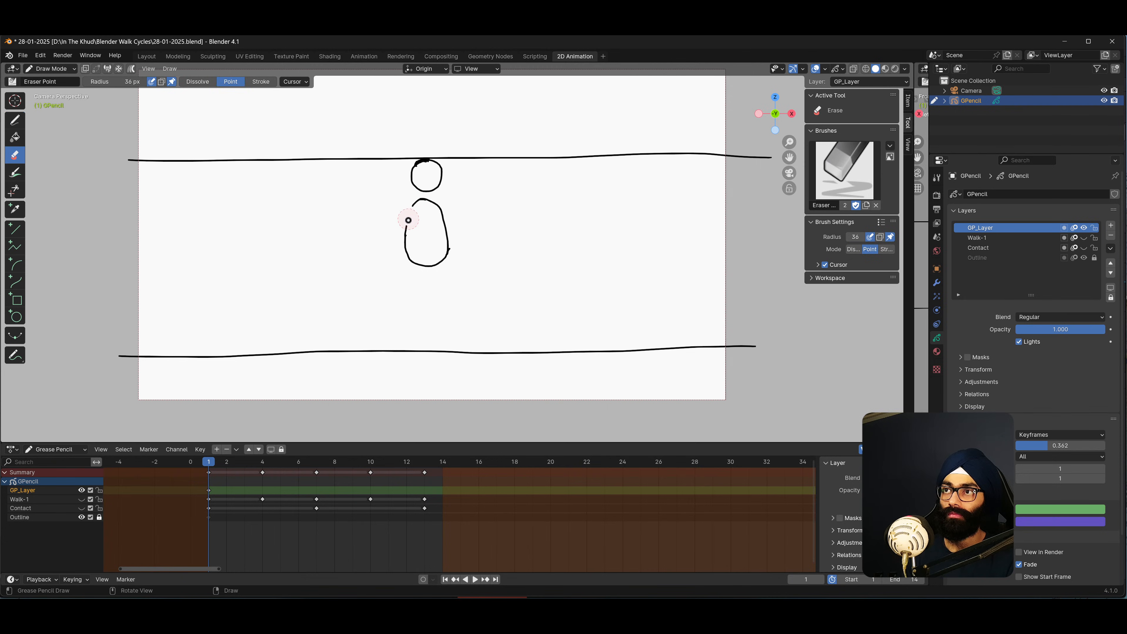
{"action": "left_click_drag", "start_coordinate": [408, 220], "coordinate": [405, 226]}
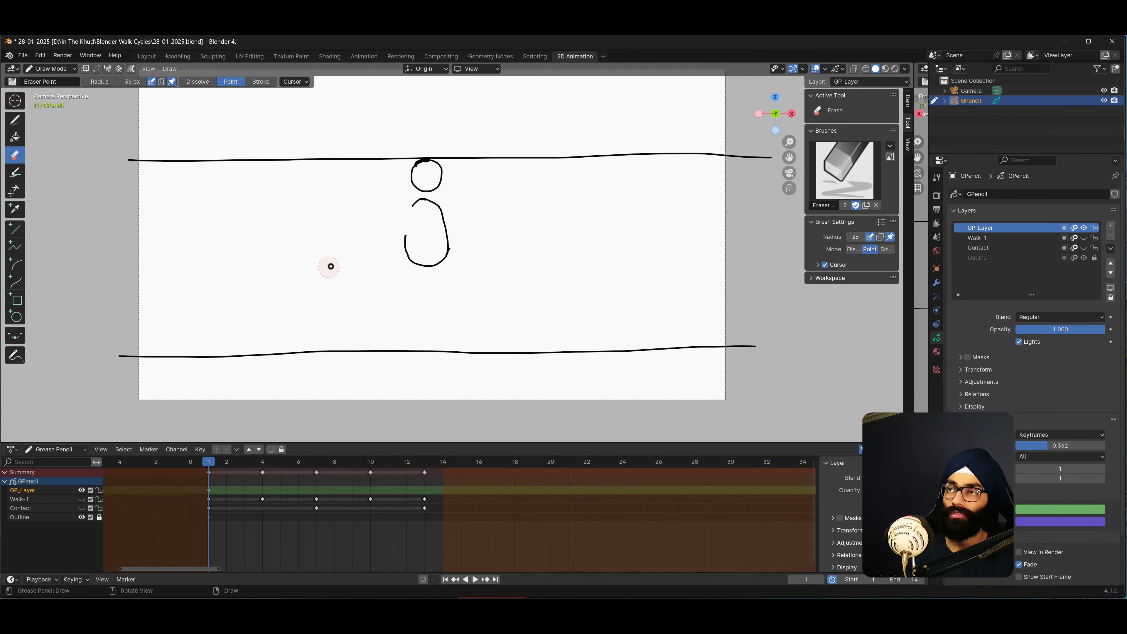
Draw the bent rear arm from the shoulder to the hand, close the torso edge beside it, and add the front arm's upper stroke.
{"action": "key", "text": "d"}
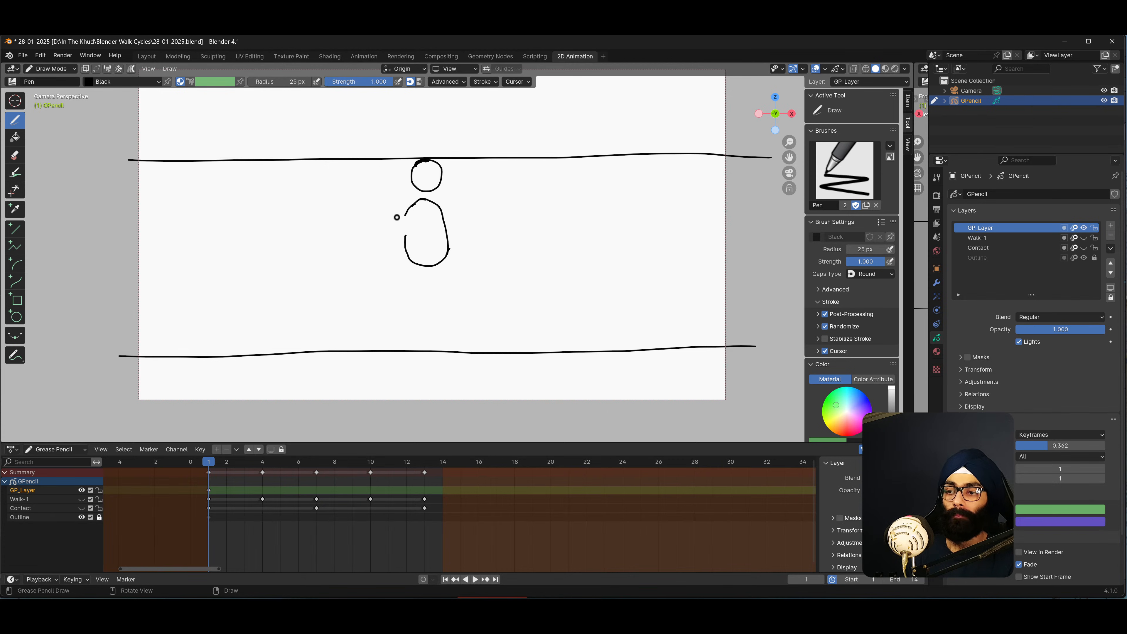
{"action": "left_click_drag", "start_coordinate": [422, 202], "coordinate": [384, 234]}
{"action": "key", "text": "ctrl+z"}
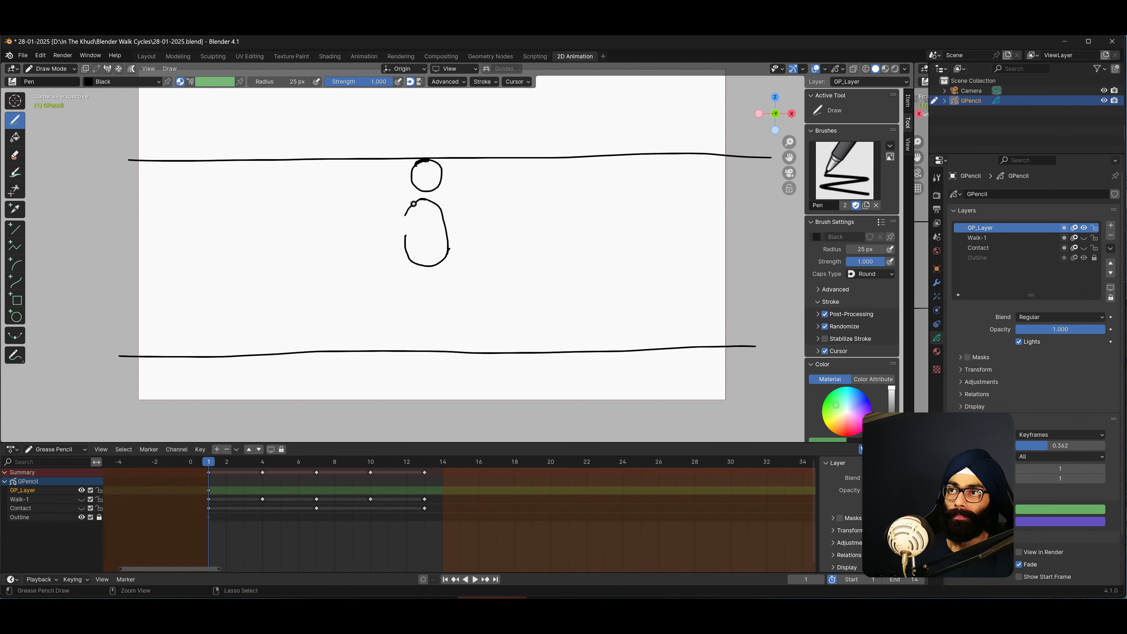
{"action": "mouse_move", "coordinate": [420, 201]}
{"action": "left_mouse_down"}
{"action": "mouse_move", "coordinate": [385, 244]}
{"action": "mouse_move", "coordinate": [403, 213]}
{"action": "mouse_move", "coordinate": [381, 230]}
{"action": "mouse_move", "coordinate": [367, 258]}
{"action": "left_mouse_up"}
{"action": "key", "text": "ctrl+z"}
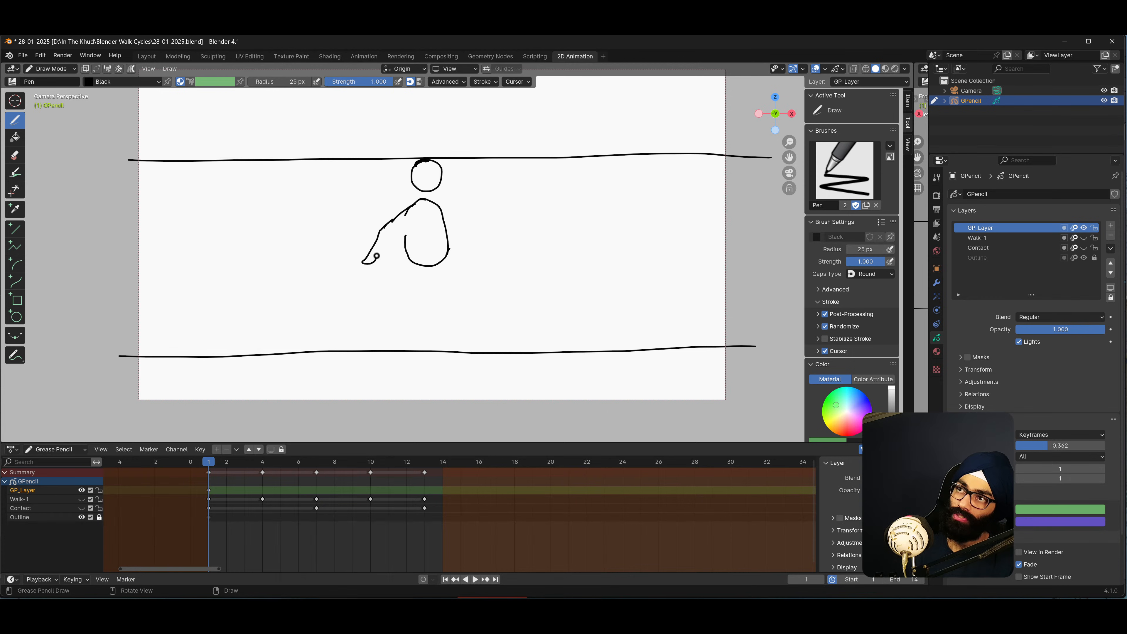
{"action": "left_click_drag", "start_coordinate": [376, 253], "coordinate": [404, 220]}
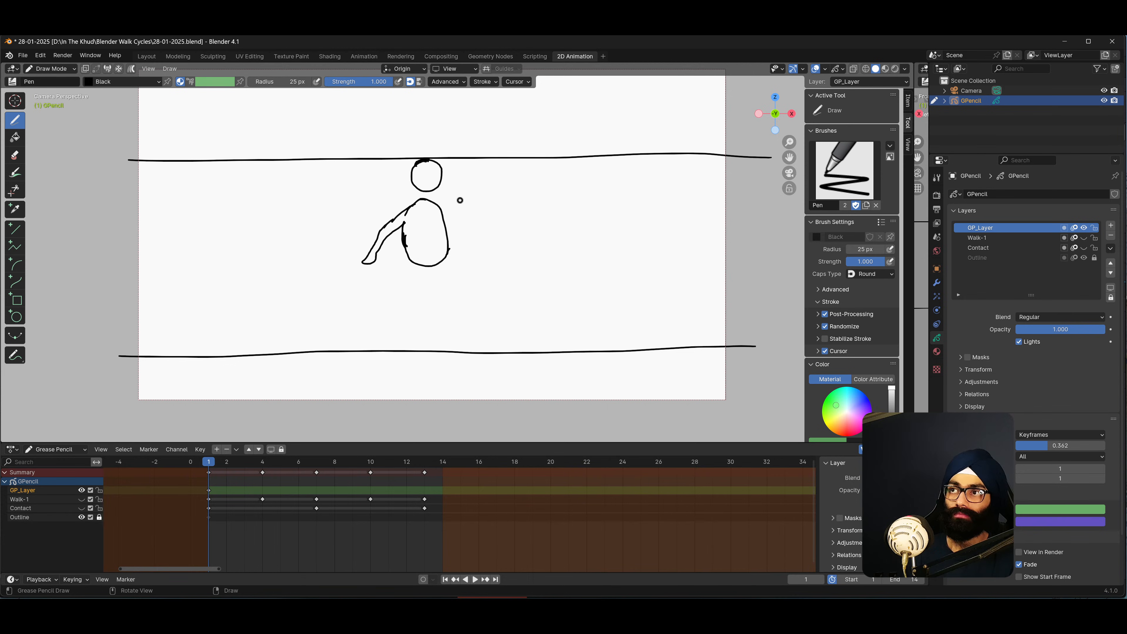
{"action": "left_click_drag", "start_coordinate": [443, 213], "coordinate": [458, 228]}
{"action": "key", "text": "ctrl+z"}
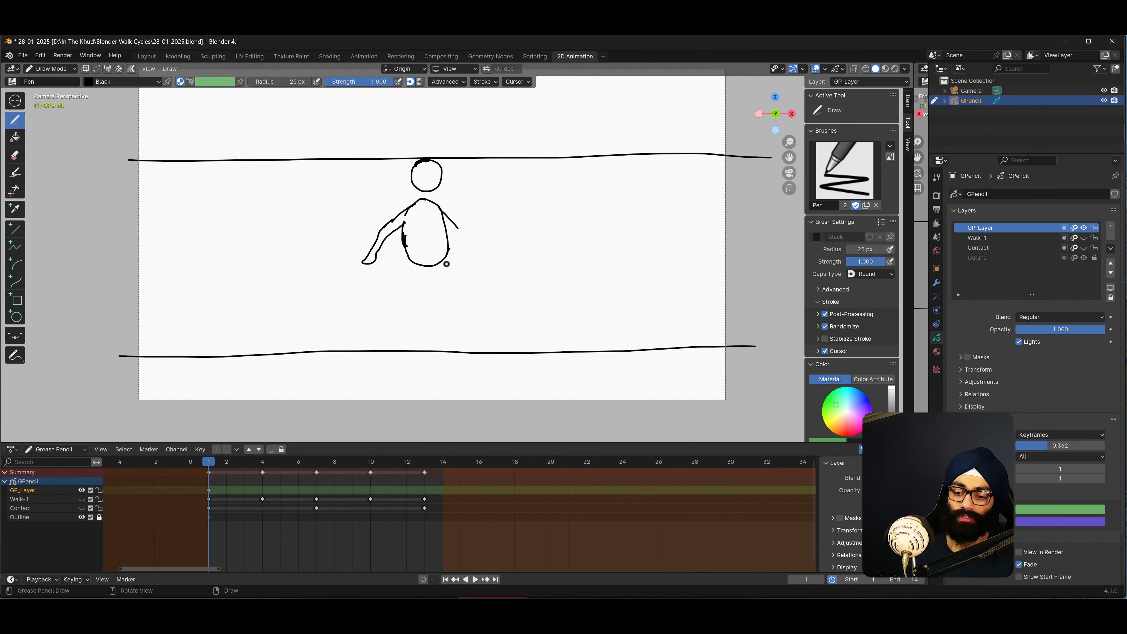
Erase the torso's lower front corner and draw both legs in a wide stride, with the feet on the lower guide line.
{"action": "key", "text": "e"}
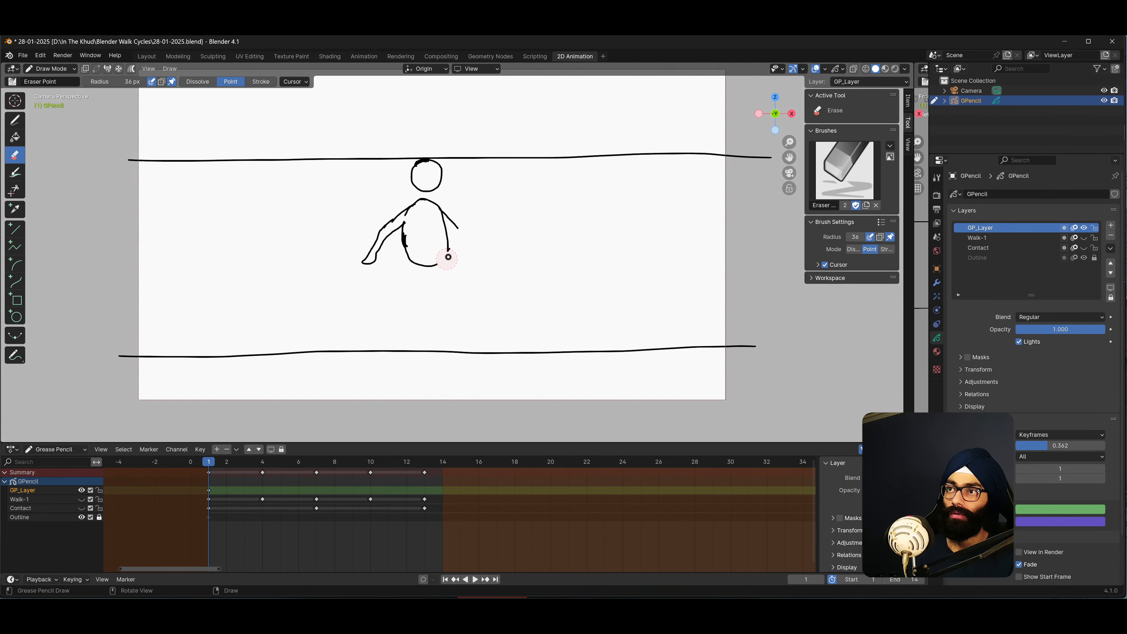
{"action": "key", "text": "d"}
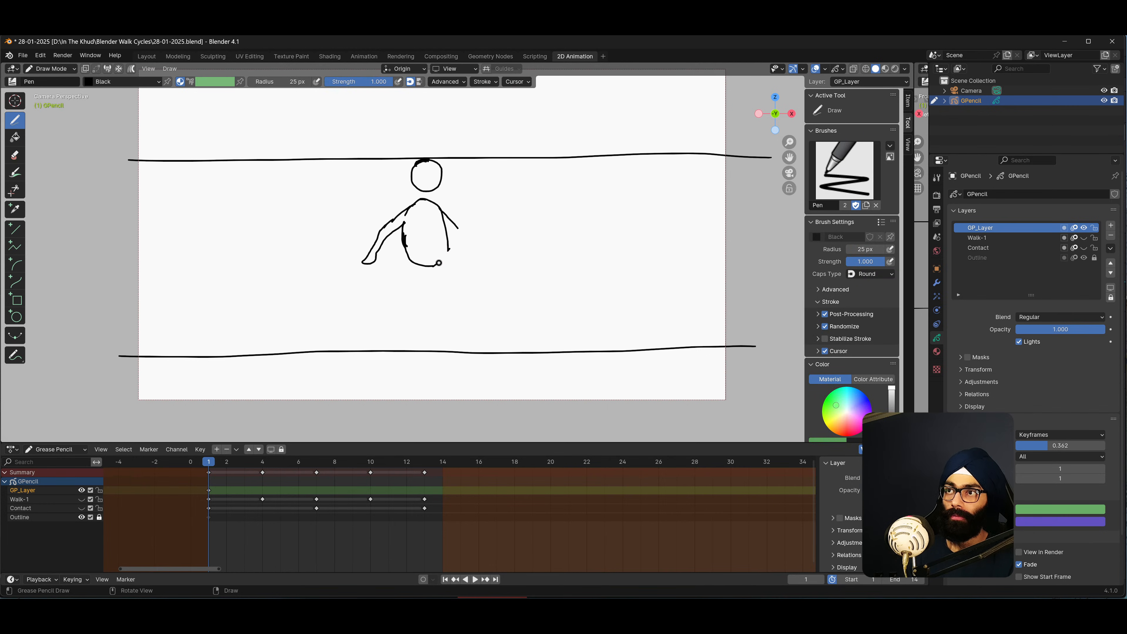
{"action": "mouse_move", "coordinate": [437, 269]}
{"action": "left_mouse_down"}
{"action": "mouse_move", "coordinate": [478, 353]}
{"action": "mouse_move", "coordinate": [499, 338]}
{"action": "mouse_move", "coordinate": [480, 335]}
{"action": "left_mouse_up"}
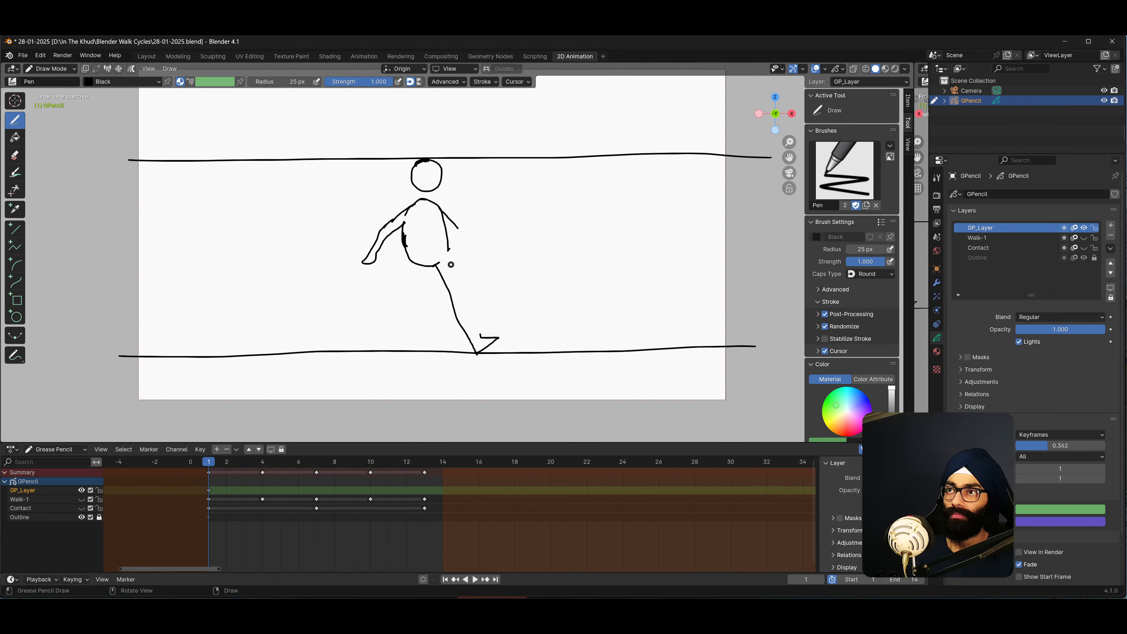
{"action": "left_click_drag", "start_coordinate": [448, 261], "coordinate": [484, 338]}
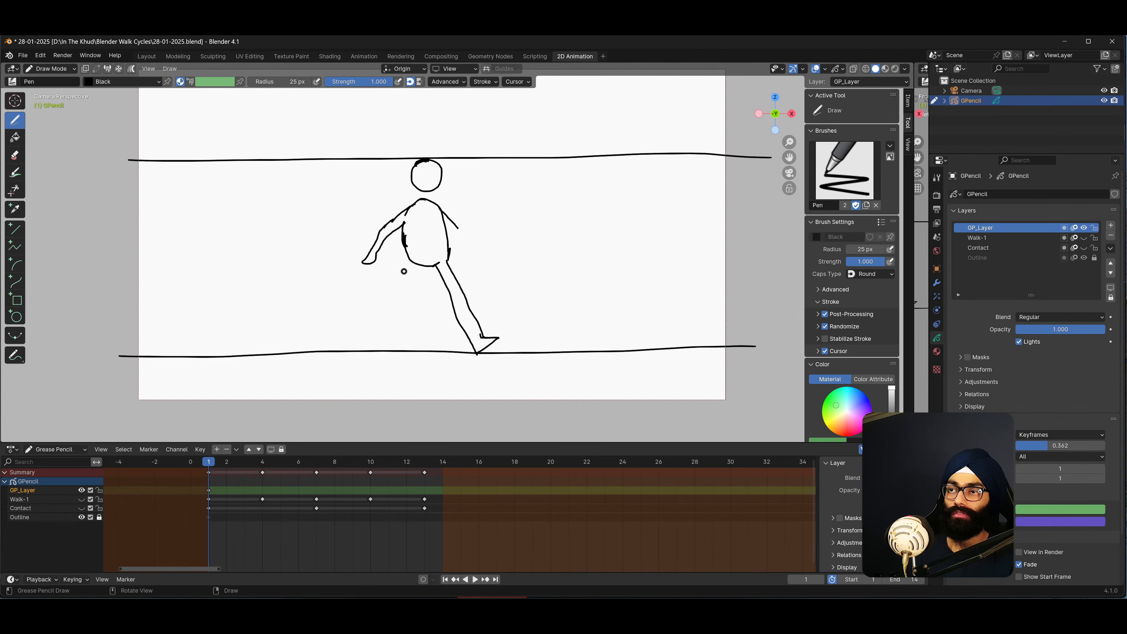
{"action": "mouse_move", "coordinate": [416, 266]}
{"action": "left_mouse_down"}
{"action": "mouse_move", "coordinate": [406, 292]}
{"action": "mouse_move", "coordinate": [425, 279]}
{"action": "mouse_move", "coordinate": [416, 305]}
{"action": "mouse_move", "coordinate": [362, 353]}
{"action": "mouse_move", "coordinate": [382, 351]}
{"action": "mouse_move", "coordinate": [371, 343]}
{"action": "left_mouse_up"}
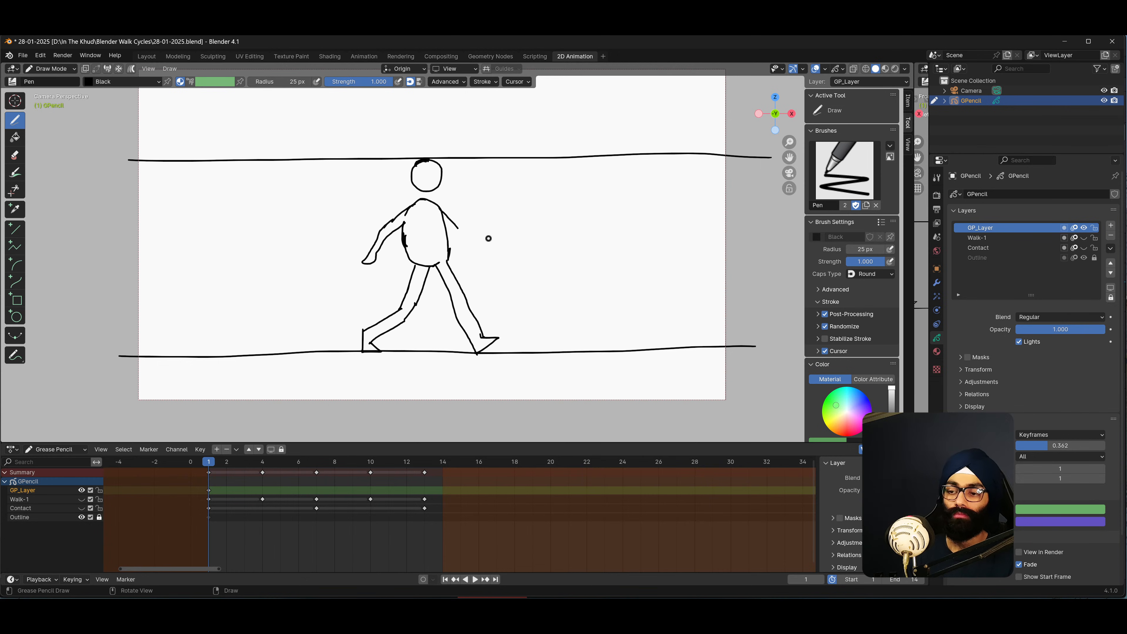
Finish outlining the front arm, and shade the rear leg and front arm with hatching strokes.
{"action": "left_click_drag", "start_coordinate": [446, 229], "coordinate": [457, 245]}
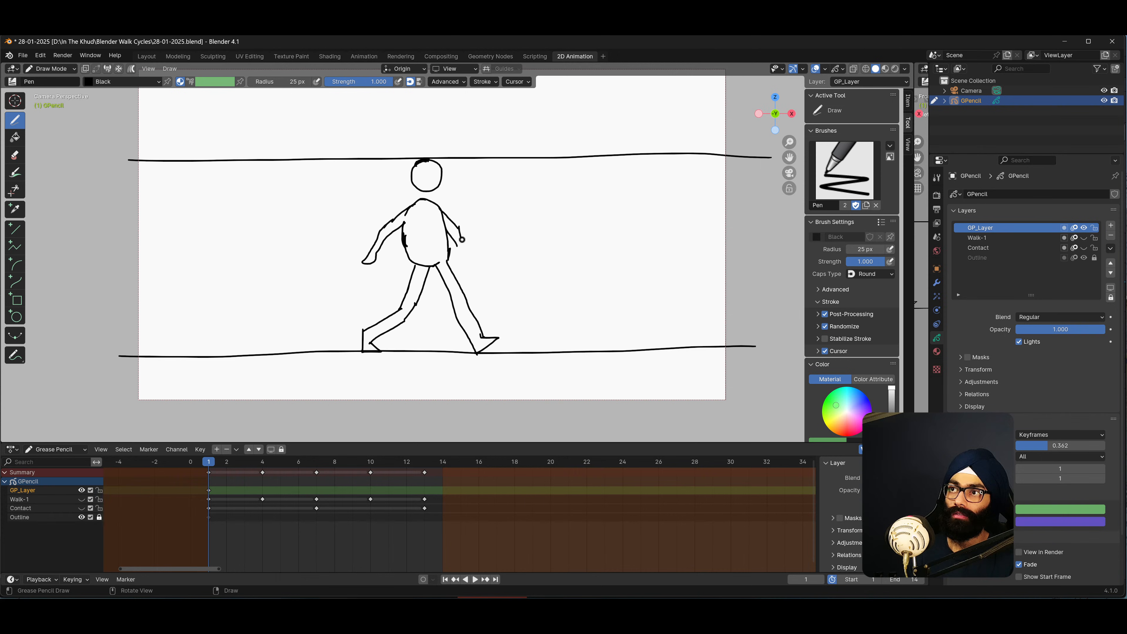
{"action": "mouse_move", "coordinate": [458, 242]}
{"action": "left_mouse_down"}
{"action": "mouse_move", "coordinate": [467, 266]}
{"action": "mouse_move", "coordinate": [463, 249]}
{"action": "left_mouse_up"}
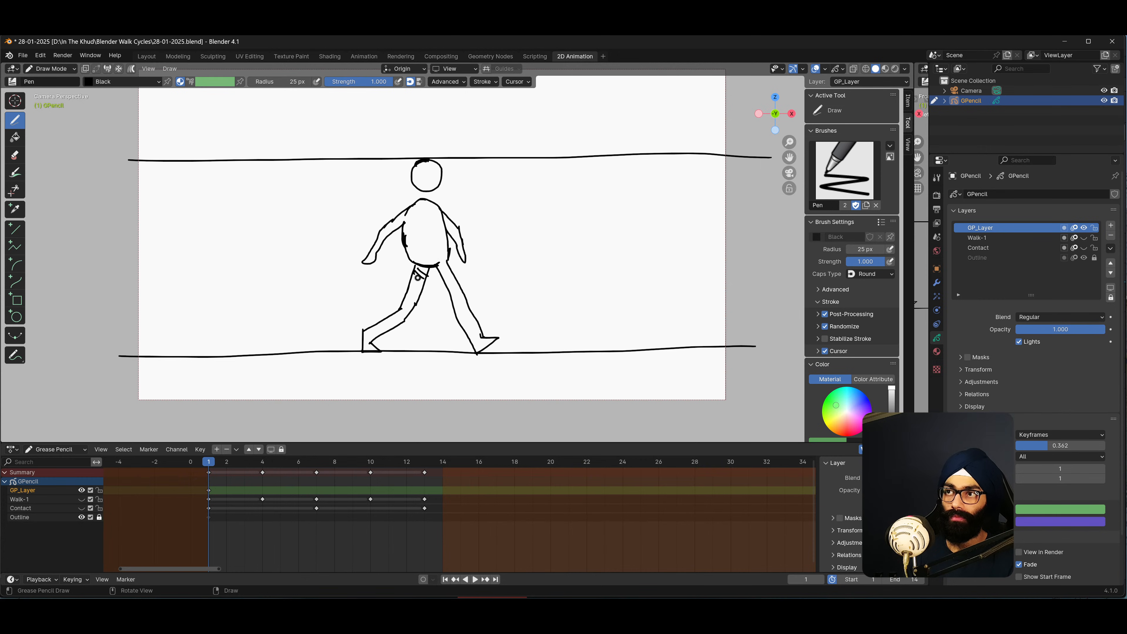
{"action": "mouse_move", "coordinate": [417, 278]}
{"action": "left_mouse_down"}
{"action": "mouse_move", "coordinate": [417, 304]}
{"action": "mouse_move", "coordinate": [391, 325]}
{"action": "left_mouse_up"}
{"action": "left_click_drag", "start_coordinate": [384, 318], "coordinate": [368, 342]}
{"action": "left_click_drag", "start_coordinate": [368, 342], "coordinate": [373, 346]}
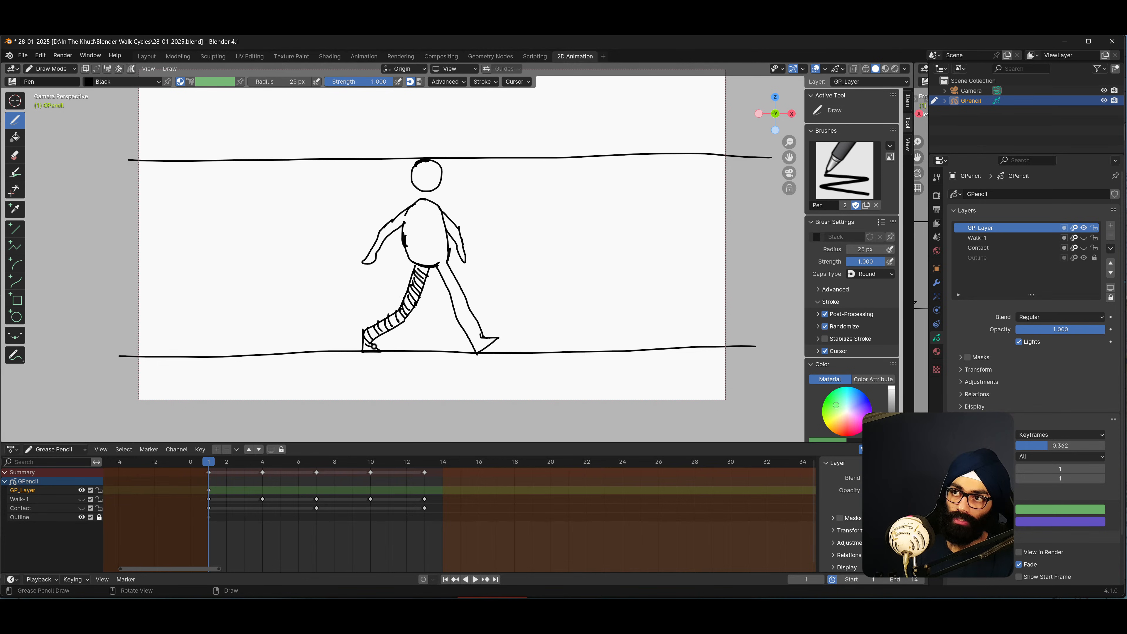
{"action": "left_click_drag", "start_coordinate": [442, 223], "coordinate": [449, 218]}
{"action": "left_click_drag", "start_coordinate": [444, 232], "coordinate": [454, 225]}
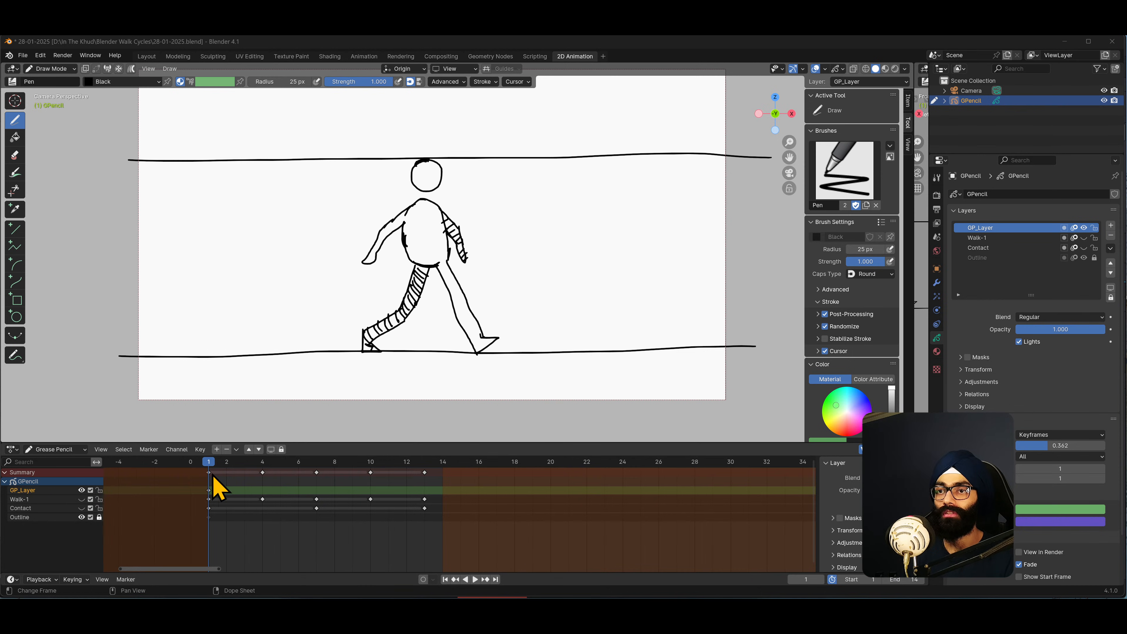
Duplicate GP_Layer's frame 1 keyframe to frame 13 and make frame 13 the current frame.
{"action": "left_click", "coordinate": [209, 487]}
{"action": "left_click", "coordinate": [208, 490]}
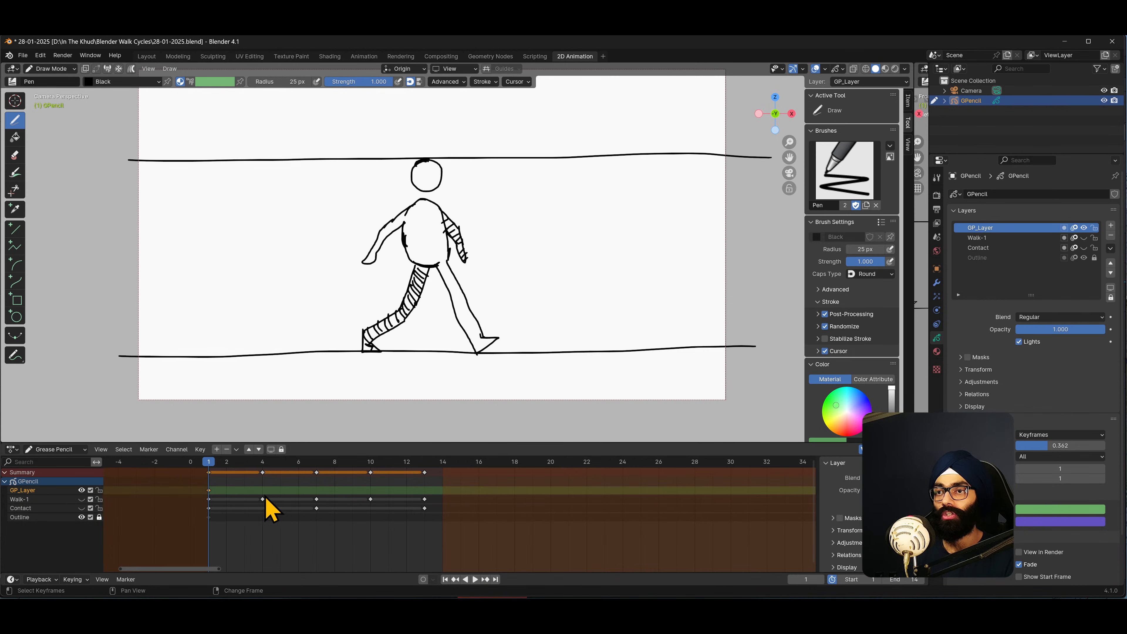
{"action": "key", "text": "g"}
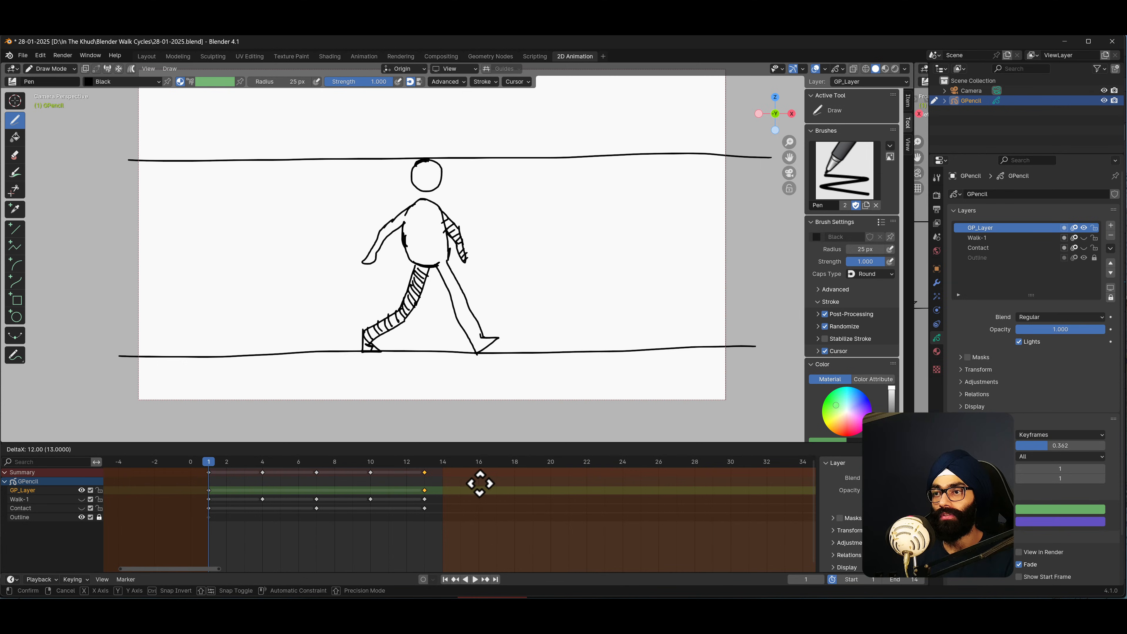
{"action": "left_click", "coordinate": [482, 489]}
{"action": "key", "text": "space"}
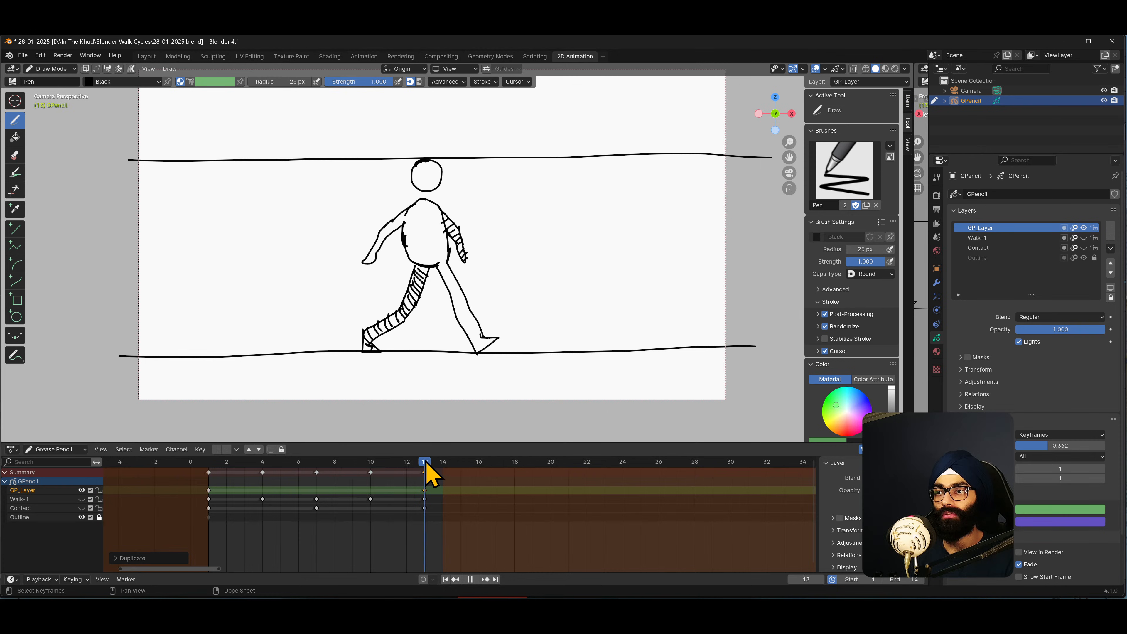
{"action": "key", "text": "space"}
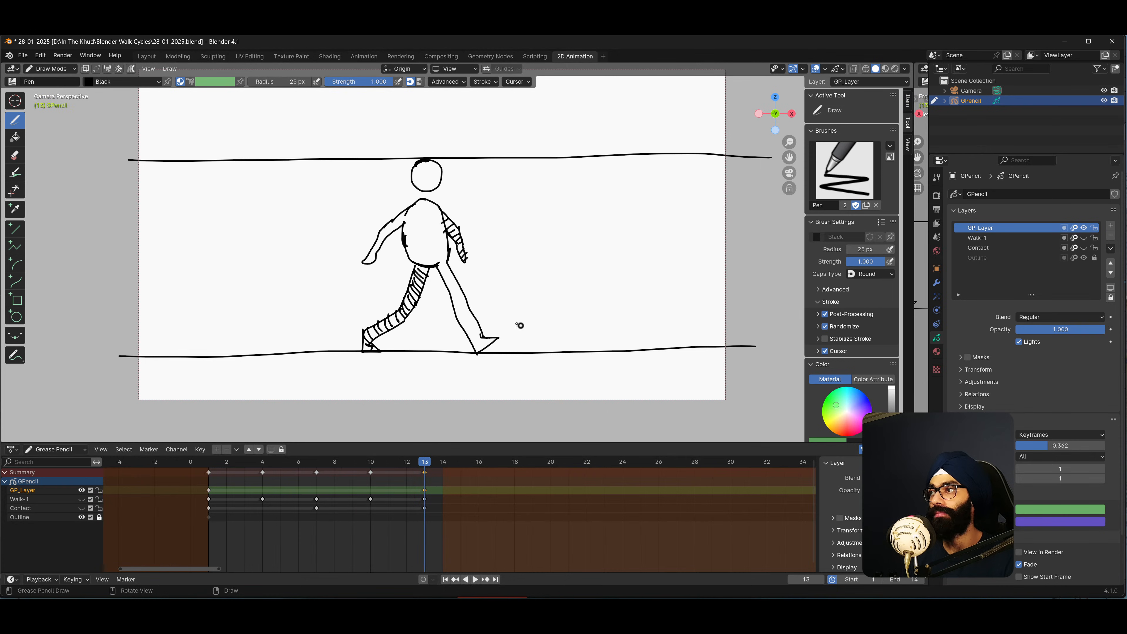
Toggle GP_Layer's onion skinning off and on again, and set the onion skin opacity to 0.427.
{"action": "left_click", "coordinate": [1075, 228]}
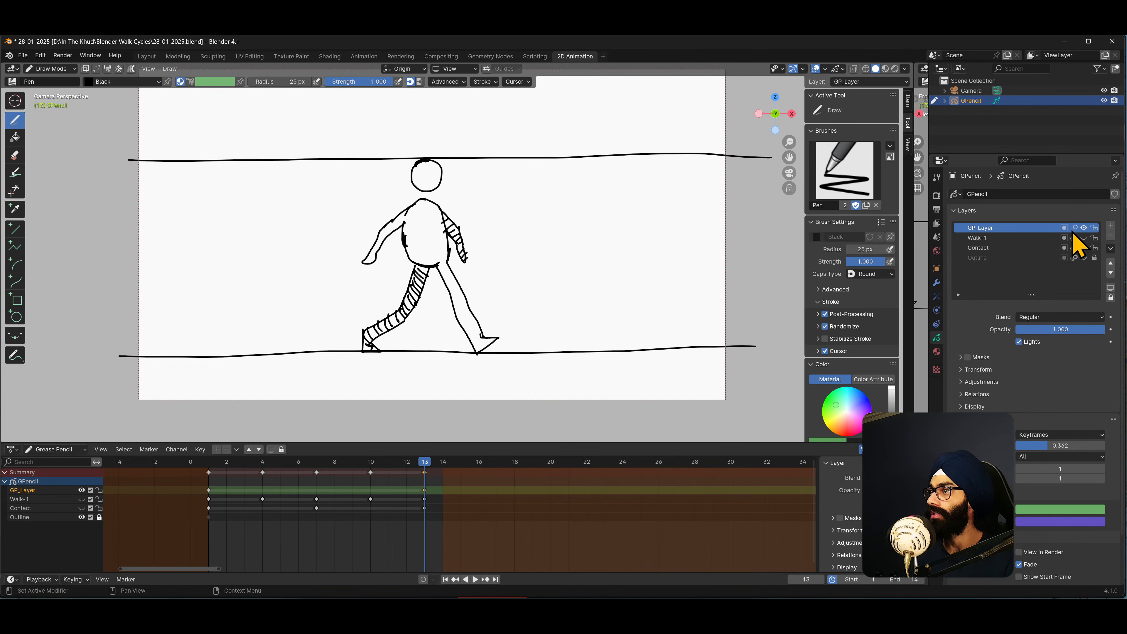
{"action": "left_click", "coordinate": [1074, 228]}
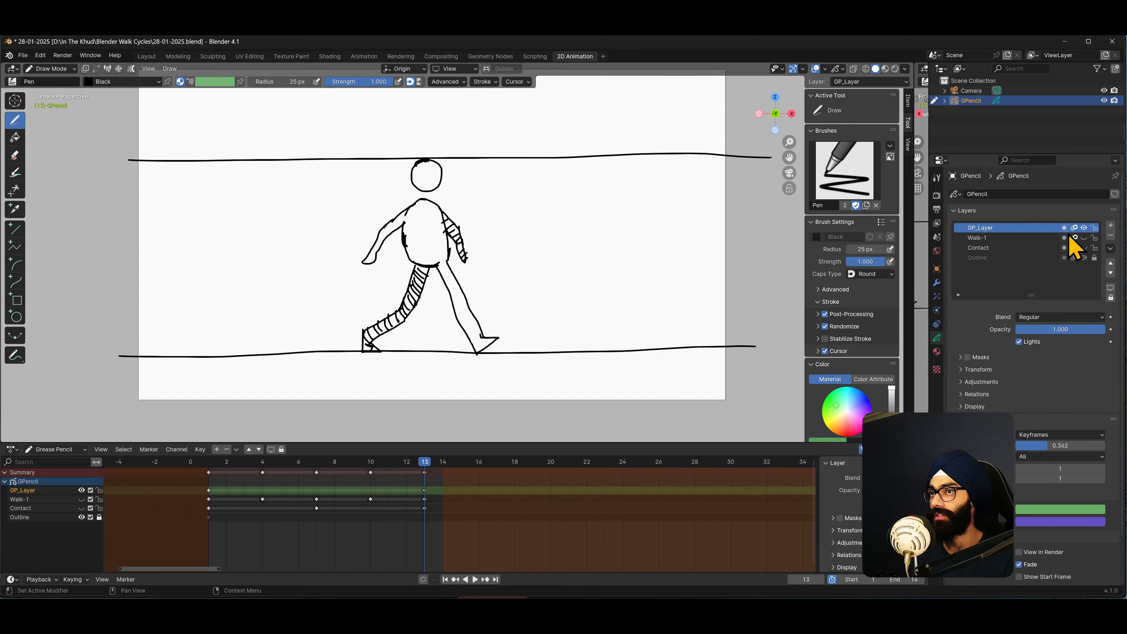
{"action": "mouse_move", "coordinate": [1045, 446]}
{"action": "left_mouse_down"}
{"action": "mouse_move", "coordinate": [1069, 447]}
{"action": "mouse_move", "coordinate": [1054, 448]}
{"action": "left_mouse_up"}
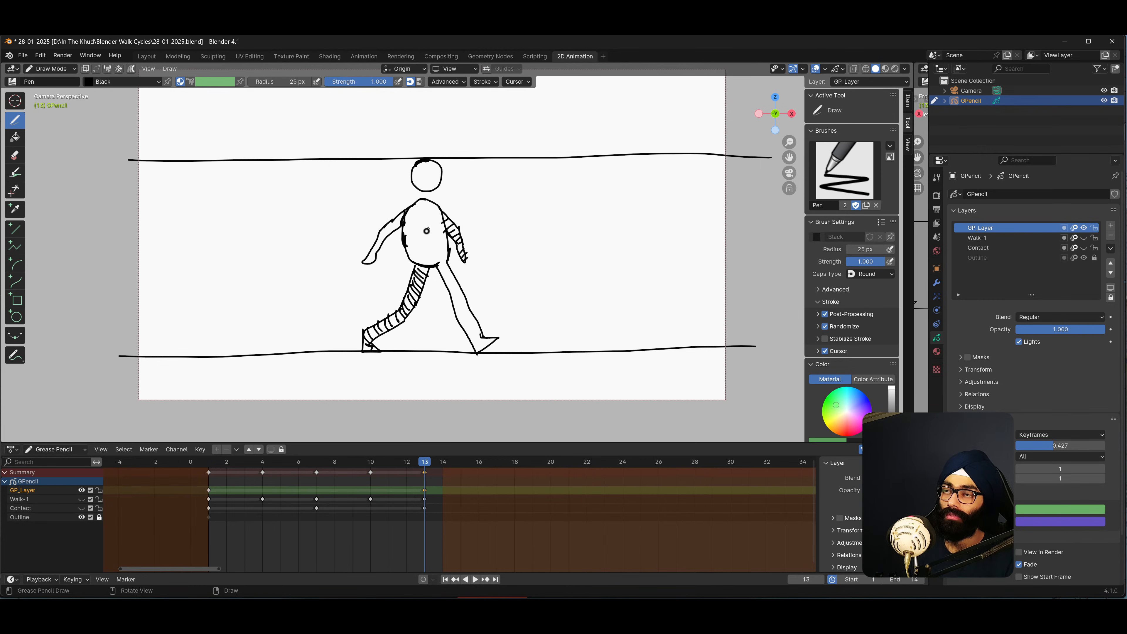
On frame 13, erase the front arm's shoulder joint with a 31 px eraser and redraw strokes along the torso and hand.
{"action": "key", "text": "e"}
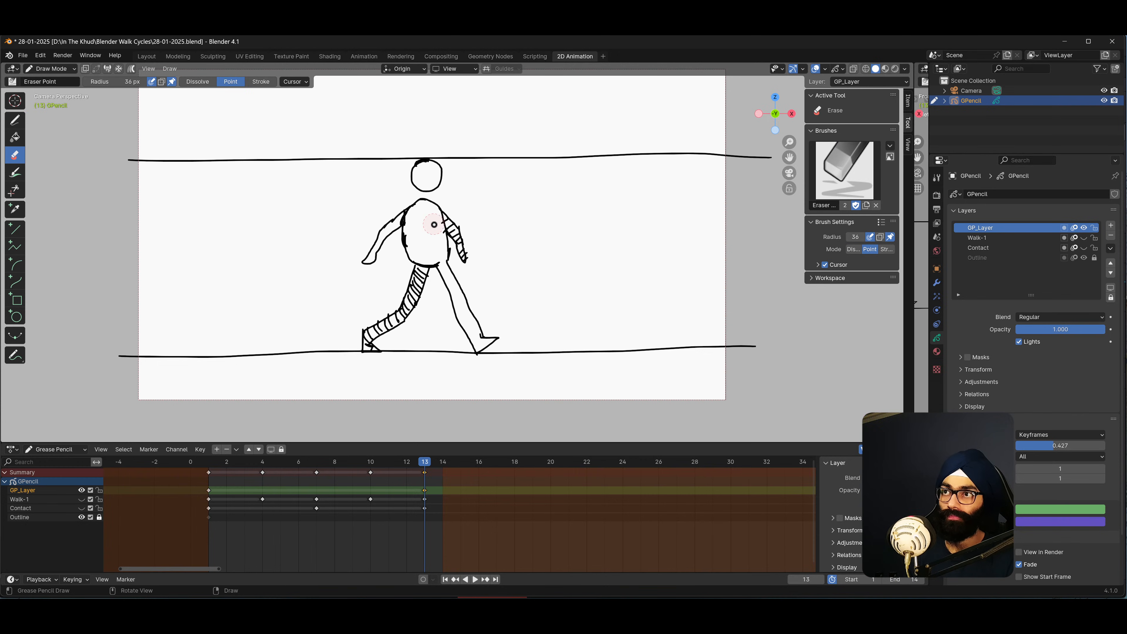
{"action": "key", "text": "f"}
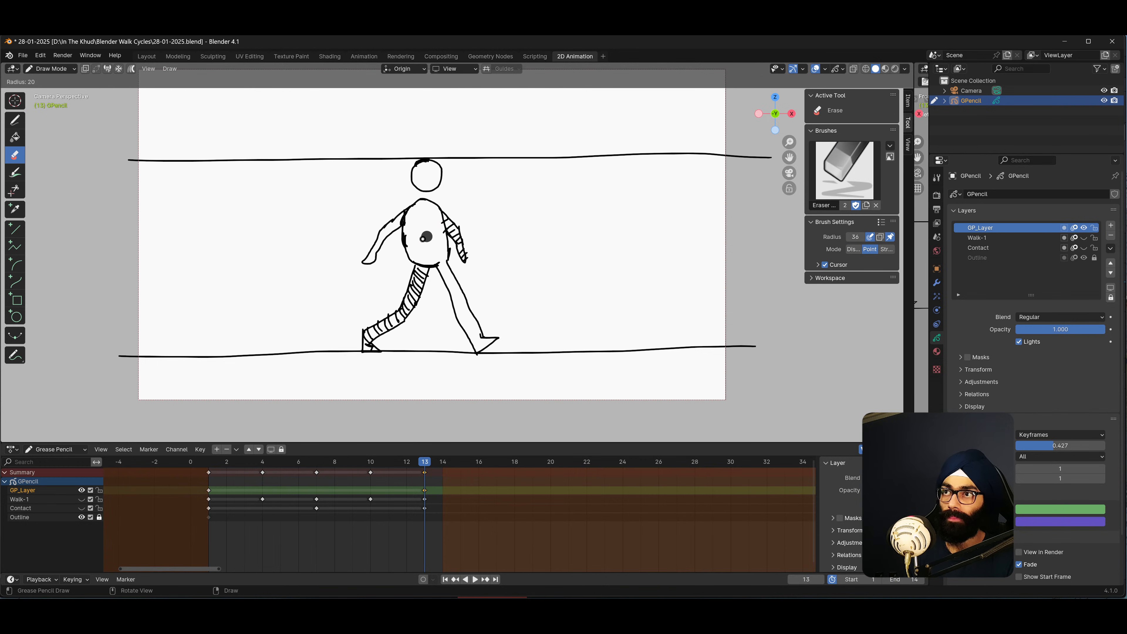
{"action": "left_click", "coordinate": [432, 234]}
{"action": "left_click", "coordinate": [442, 216]}
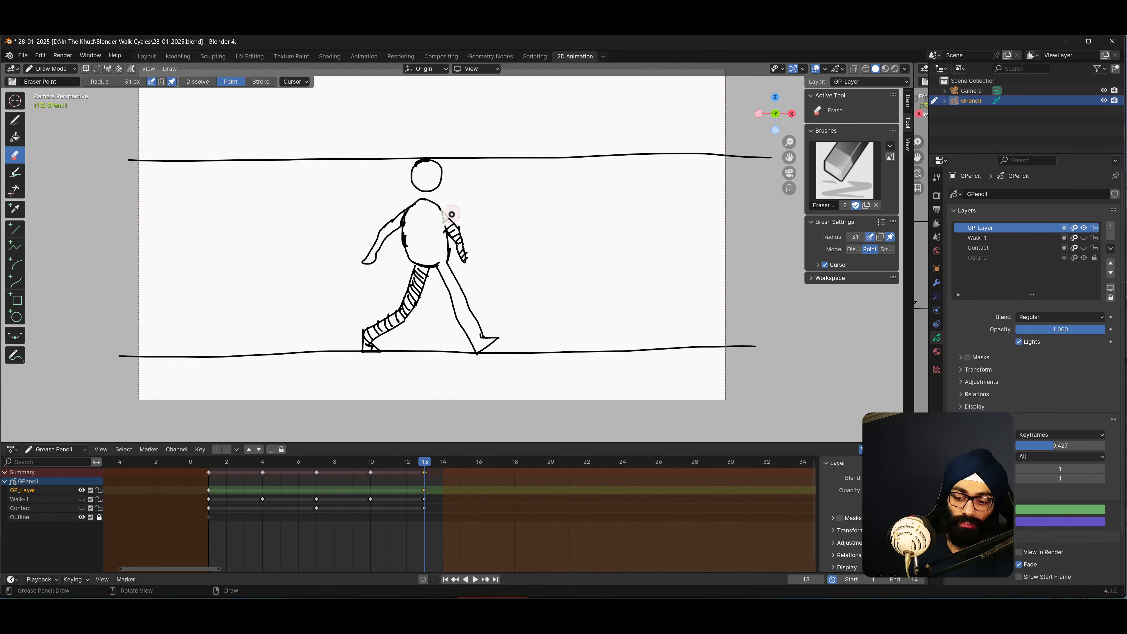
{"action": "key", "text": "d"}
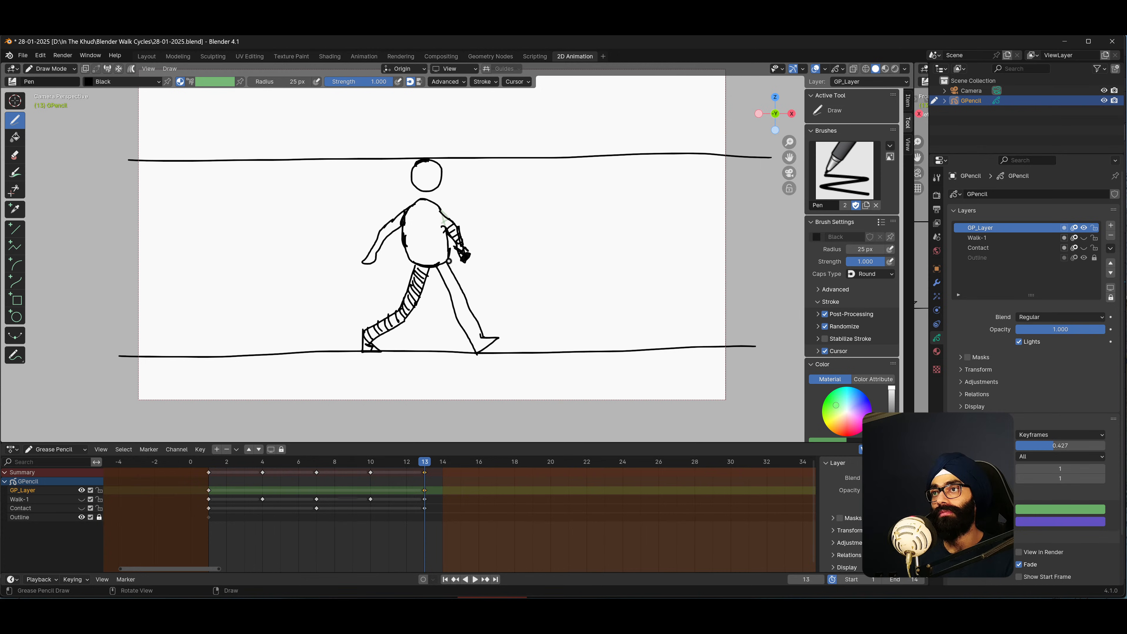
Erase both arms and both legs on frame 13, keeping the head and torso, and reduce the eraser radius to 23 px.
{"action": "key", "text": "e"}
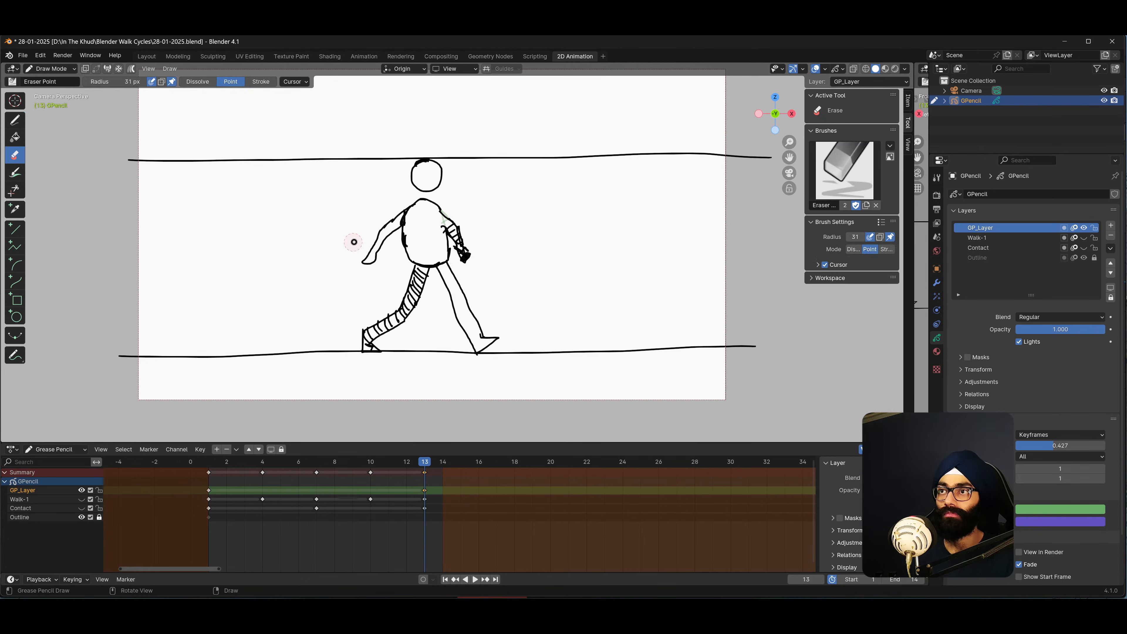
{"action": "mouse_move", "coordinate": [352, 241]}
{"action": "left_mouse_down"}
{"action": "mouse_move", "coordinate": [376, 242]}
{"action": "mouse_move", "coordinate": [372, 260]}
{"action": "mouse_move", "coordinate": [392, 236]}
{"action": "mouse_move", "coordinate": [377, 311]}
{"action": "mouse_move", "coordinate": [421, 301]}
{"action": "mouse_move", "coordinate": [443, 350]}
{"action": "mouse_move", "coordinate": [449, 320]}
{"action": "mouse_move", "coordinate": [414, 318]}
{"action": "mouse_move", "coordinate": [412, 271]}
{"action": "mouse_move", "coordinate": [450, 279]}
{"action": "mouse_move", "coordinate": [448, 225]}
{"action": "mouse_move", "coordinate": [461, 262]}
{"action": "mouse_move", "coordinate": [425, 274]}
{"action": "left_mouse_up"}
{"action": "key", "text": "f"}
{"action": "left_click", "coordinate": [385, 297]}
{"action": "key", "text": "f"}
{"action": "left_click", "coordinate": [422, 316]}
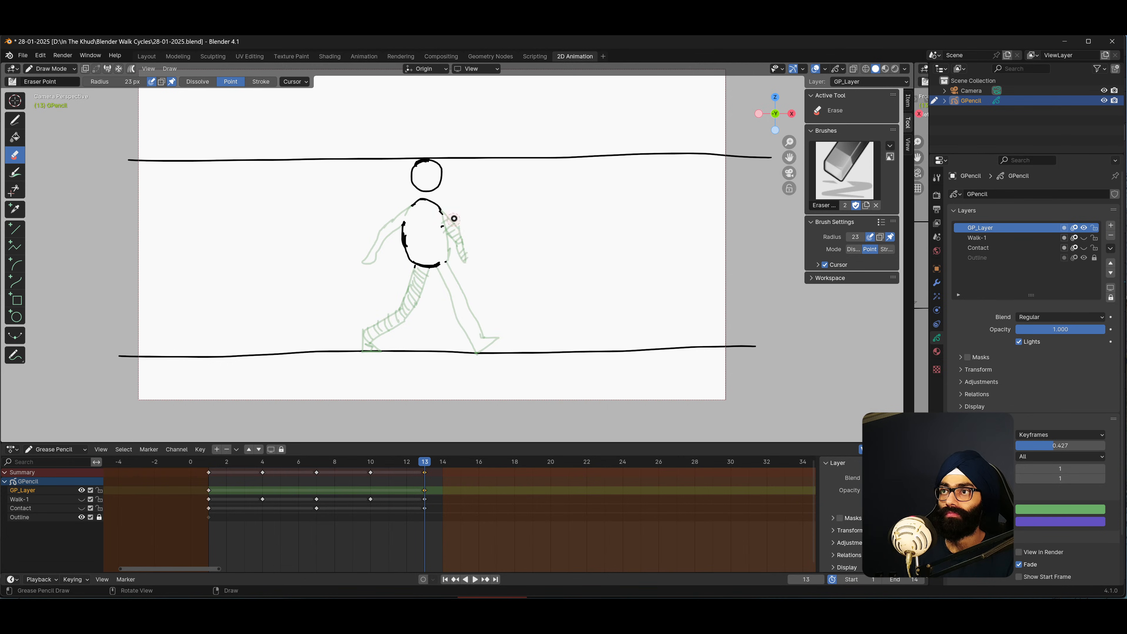
Close the gaps in the torso outline on frame 13 and erase the stray strokes at the shoulder and hip.
{"action": "key", "text": "d"}
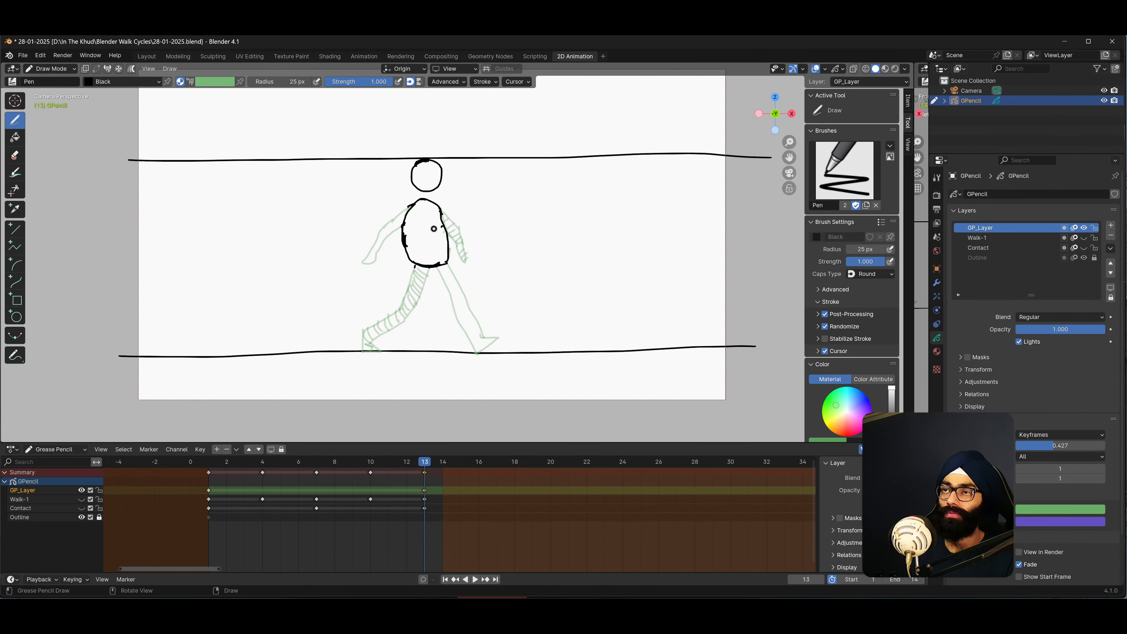
{"action": "key", "text": "e"}
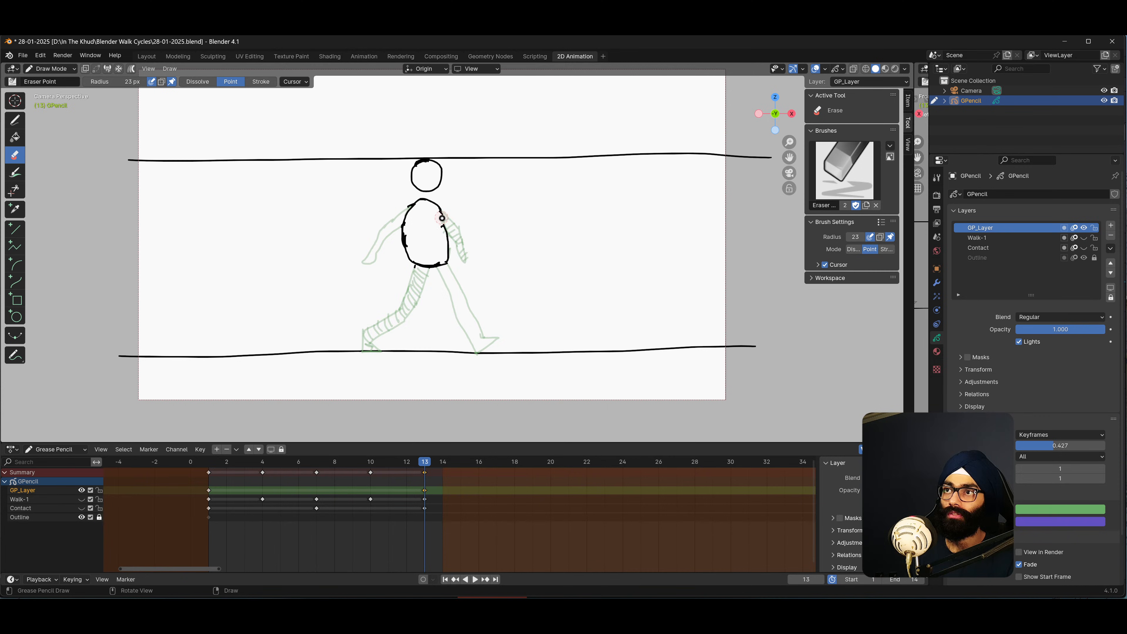
{"action": "mouse_move", "coordinate": [442, 218]}
{"action": "left_mouse_down"}
{"action": "mouse_move", "coordinate": [421, 269]}
{"action": "mouse_move", "coordinate": [420, 251]}
{"action": "left_mouse_up"}
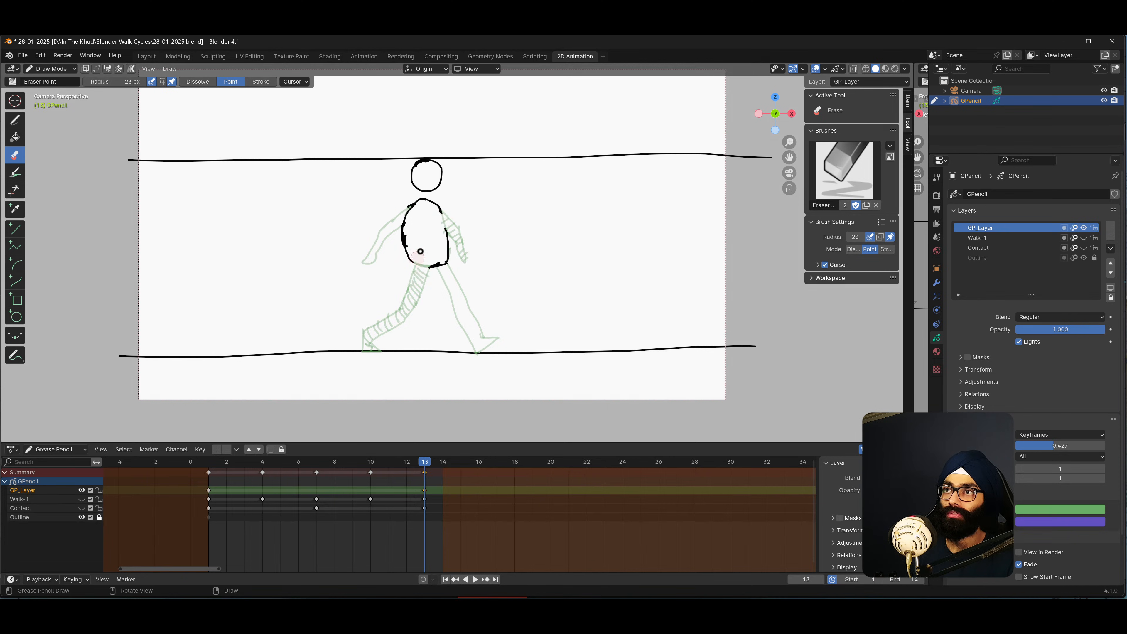
Outline the back leg and the front leg with their feet on frame 13, using the Pen brush.
{"action": "key", "text": "d"}
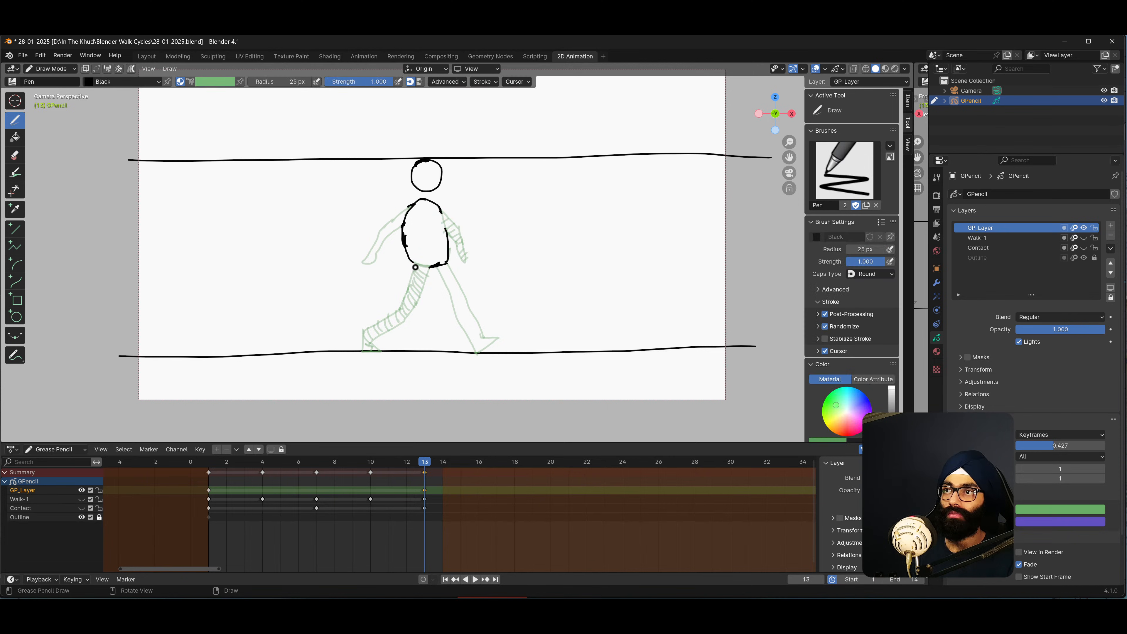
{"action": "mouse_move", "coordinate": [417, 262]}
{"action": "left_mouse_down"}
{"action": "mouse_move", "coordinate": [405, 298]}
{"action": "mouse_move", "coordinate": [424, 291]}
{"action": "mouse_move", "coordinate": [418, 307]}
{"action": "left_mouse_up"}
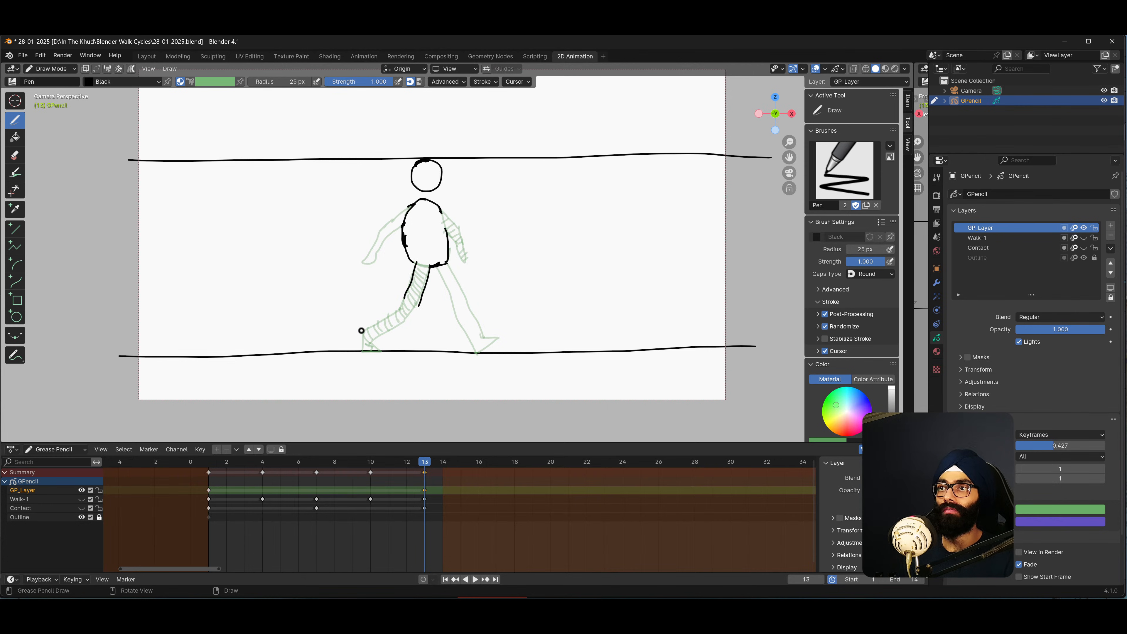
{"action": "mouse_move", "coordinate": [361, 330]}
{"action": "left_mouse_down"}
{"action": "mouse_move", "coordinate": [407, 296]}
{"action": "mouse_move", "coordinate": [367, 352]}
{"action": "mouse_move", "coordinate": [357, 329]}
{"action": "left_mouse_up"}
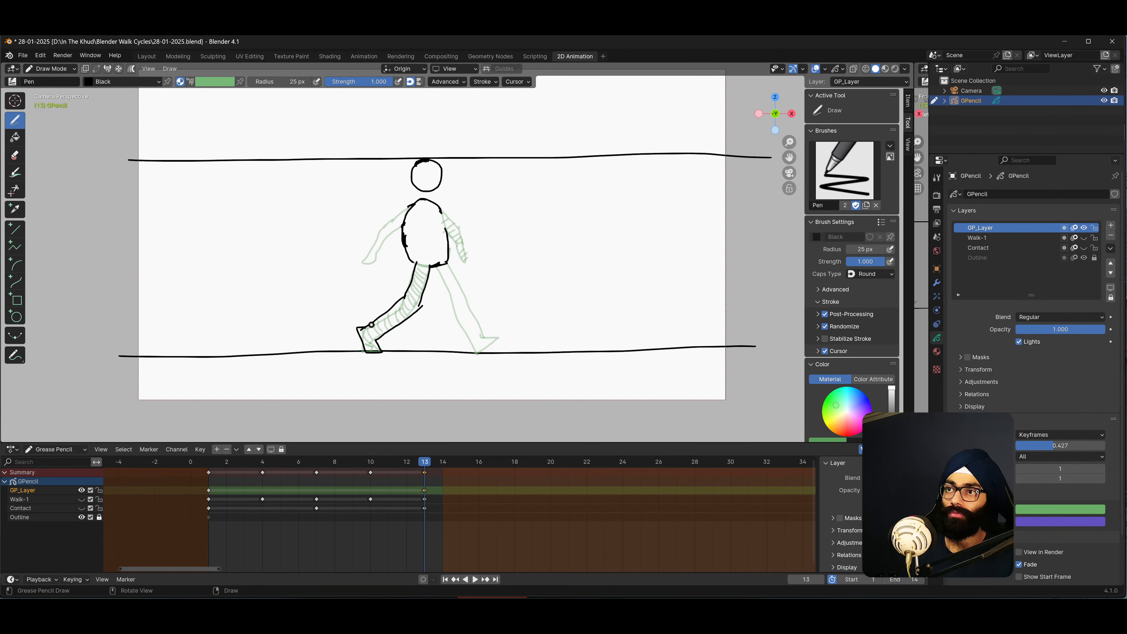
{"action": "mouse_move", "coordinate": [439, 270]}
{"action": "left_mouse_down"}
{"action": "mouse_move", "coordinate": [466, 338]}
{"action": "mouse_move", "coordinate": [493, 348]}
{"action": "mouse_move", "coordinate": [464, 302]}
{"action": "mouse_move", "coordinate": [476, 320]}
{"action": "left_mouse_up"}
{"action": "key", "text": "e"}
{"action": "key", "text": "d"}
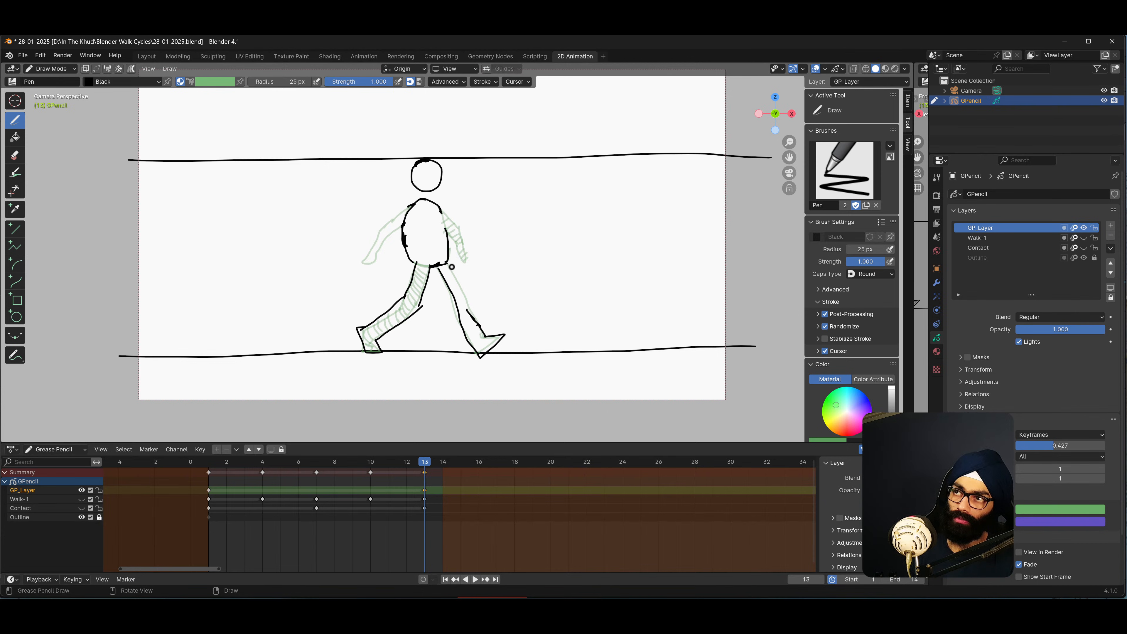
{"action": "left_click_drag", "start_coordinate": [447, 264], "coordinate": [455, 281]}
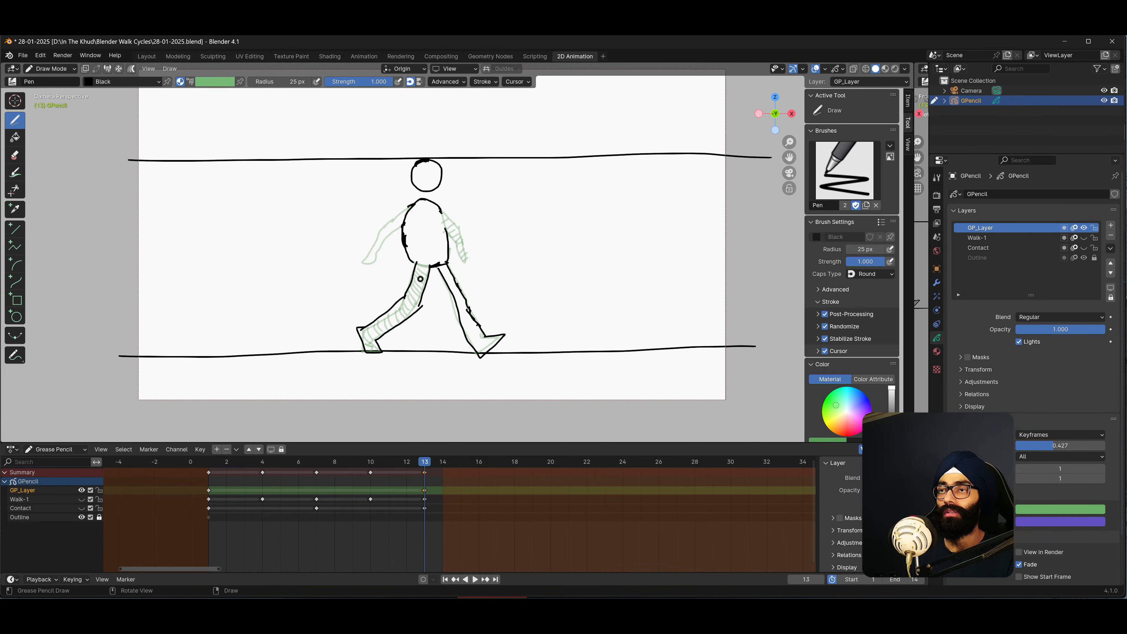
Turn off Stabilize Stroke and fill the front leg on frame 13 with hatching down to the foot.
{"action": "left_click_drag", "start_coordinate": [415, 271], "coordinate": [421, 275]}
{"action": "left_click_drag", "start_coordinate": [414, 274], "coordinate": [420, 278]}
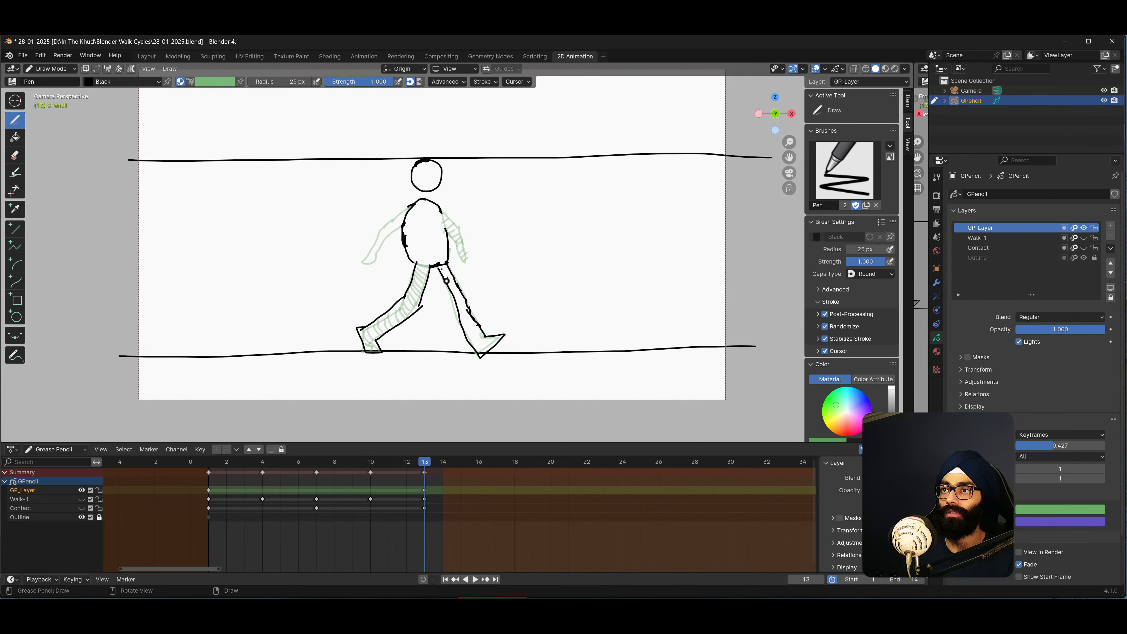
{"action": "left_click", "coordinate": [825, 339]}
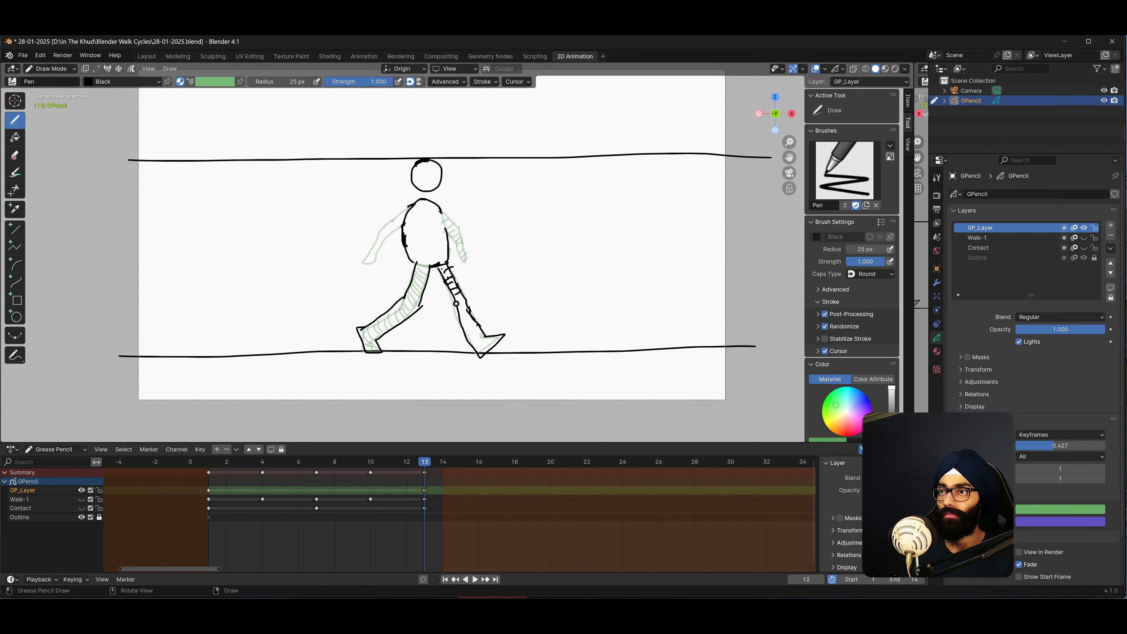
{"action": "left_click_drag", "start_coordinate": [456, 304], "coordinate": [496, 345]}
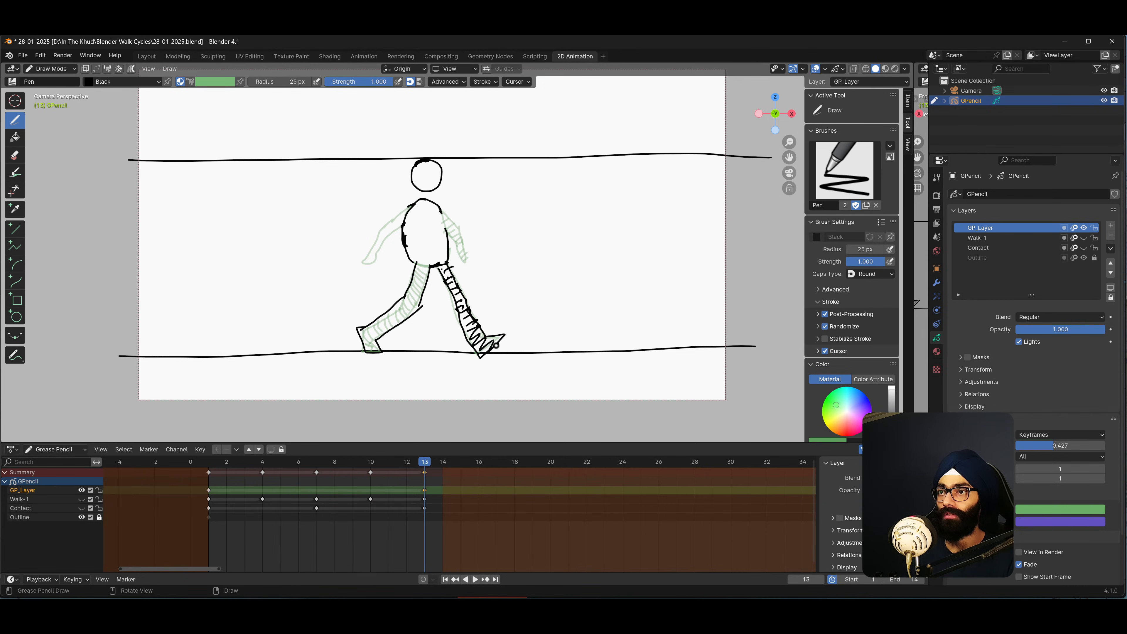
Turn on Stabilize Stroke and draw the front arm's outline with its hand on frame 13.
{"action": "left_click", "coordinate": [824, 338]}
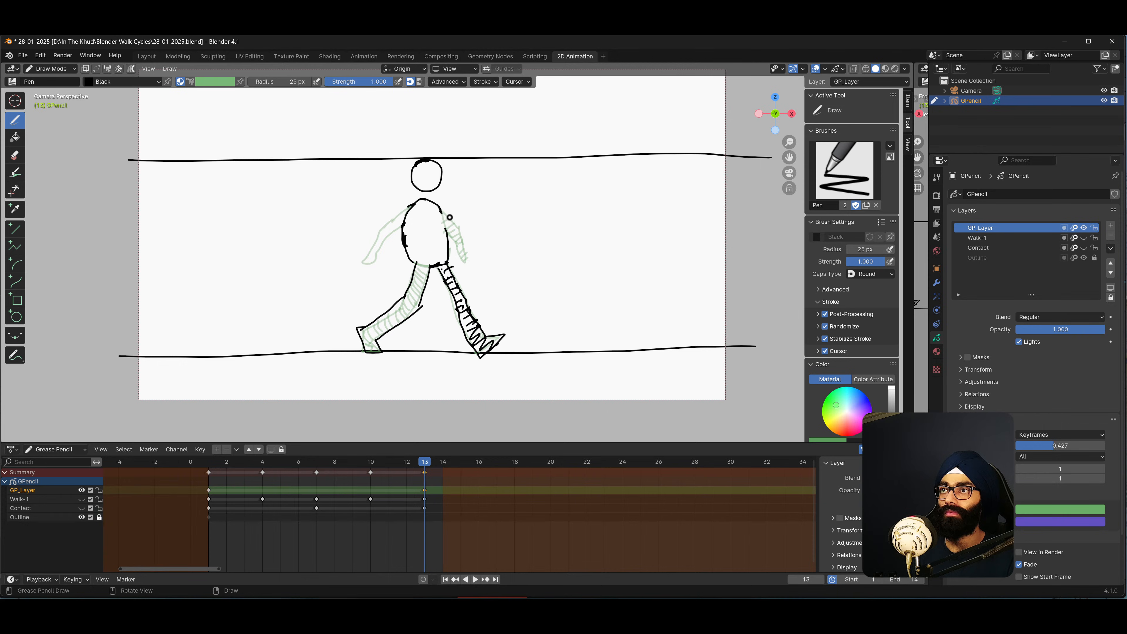
{"action": "mouse_move", "coordinate": [442, 212]}
{"action": "left_mouse_down"}
{"action": "mouse_move", "coordinate": [484, 255]}
{"action": "mouse_move", "coordinate": [464, 260]}
{"action": "mouse_move", "coordinate": [476, 269]}
{"action": "left_mouse_up"}
{"action": "key", "text": "ctrl+z"}
{"action": "mouse_move", "coordinate": [445, 231]}
{"action": "left_mouse_down"}
{"action": "mouse_move", "coordinate": [484, 272]}
{"action": "mouse_move", "coordinate": [469, 237]}
{"action": "mouse_move", "coordinate": [454, 240]}
{"action": "left_mouse_up"}
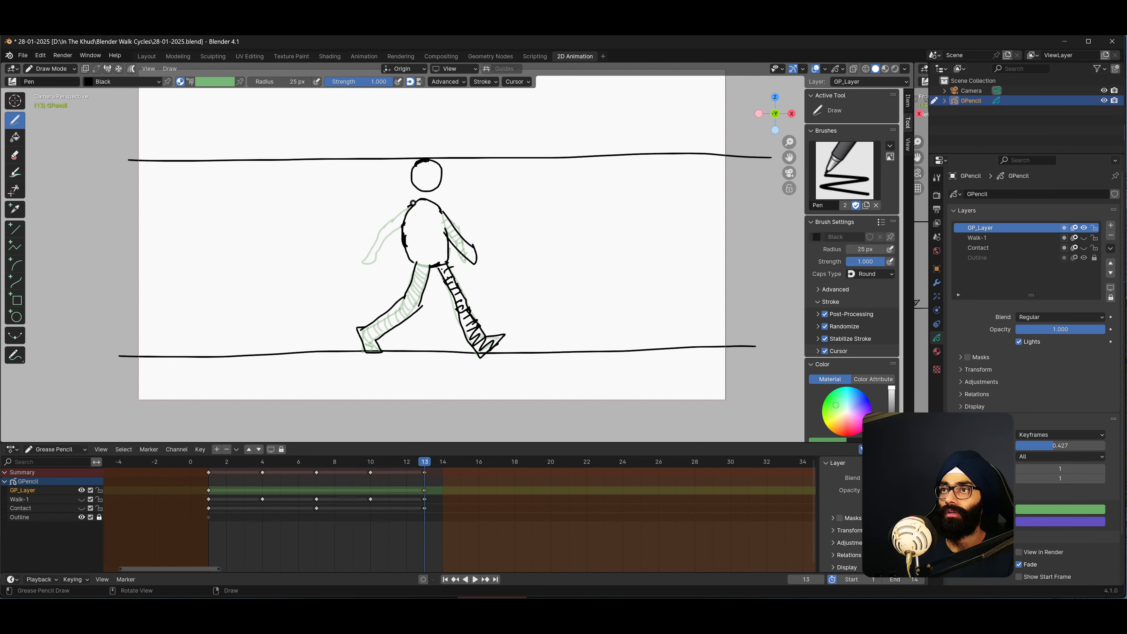
Outline the back arm on frame 13 and fill it with hatching, with Stabilize Stroke off for the hatching.
{"action": "mouse_move", "coordinate": [412, 202]}
{"action": "left_mouse_down"}
{"action": "mouse_move", "coordinate": [378, 228]}
{"action": "mouse_move", "coordinate": [361, 274]}
{"action": "mouse_move", "coordinate": [384, 268]}
{"action": "mouse_move", "coordinate": [386, 243]}
{"action": "left_mouse_up"}
{"action": "key", "text": "ctrl+z"}
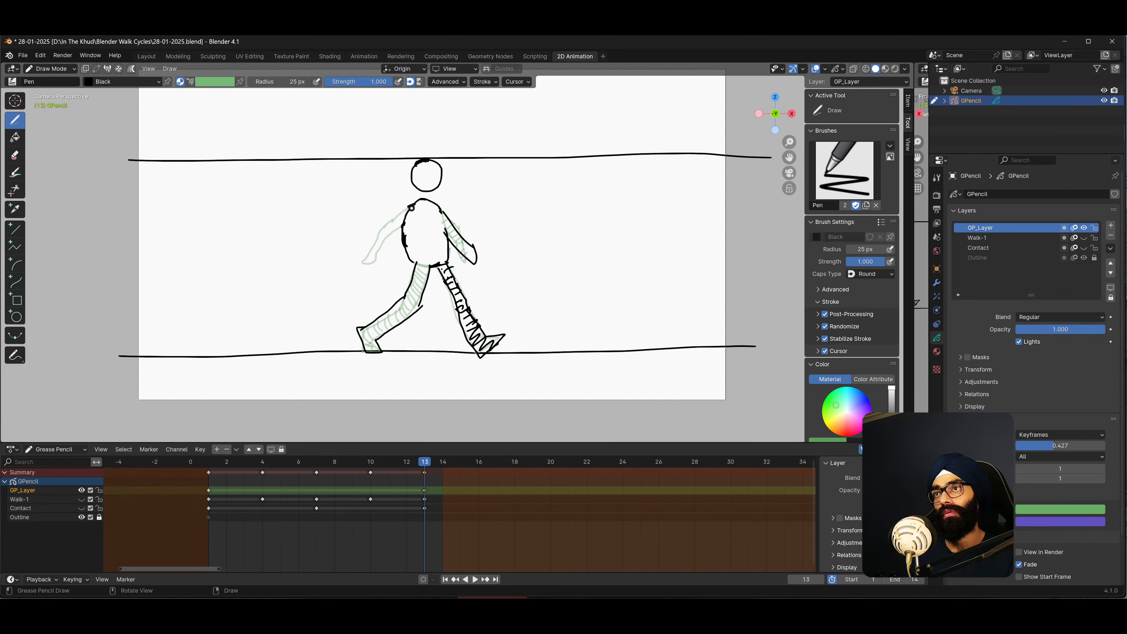
{"action": "mouse_move", "coordinate": [411, 208]}
{"action": "left_mouse_down"}
{"action": "mouse_move", "coordinate": [357, 266]}
{"action": "mouse_move", "coordinate": [412, 225]}
{"action": "left_mouse_up"}
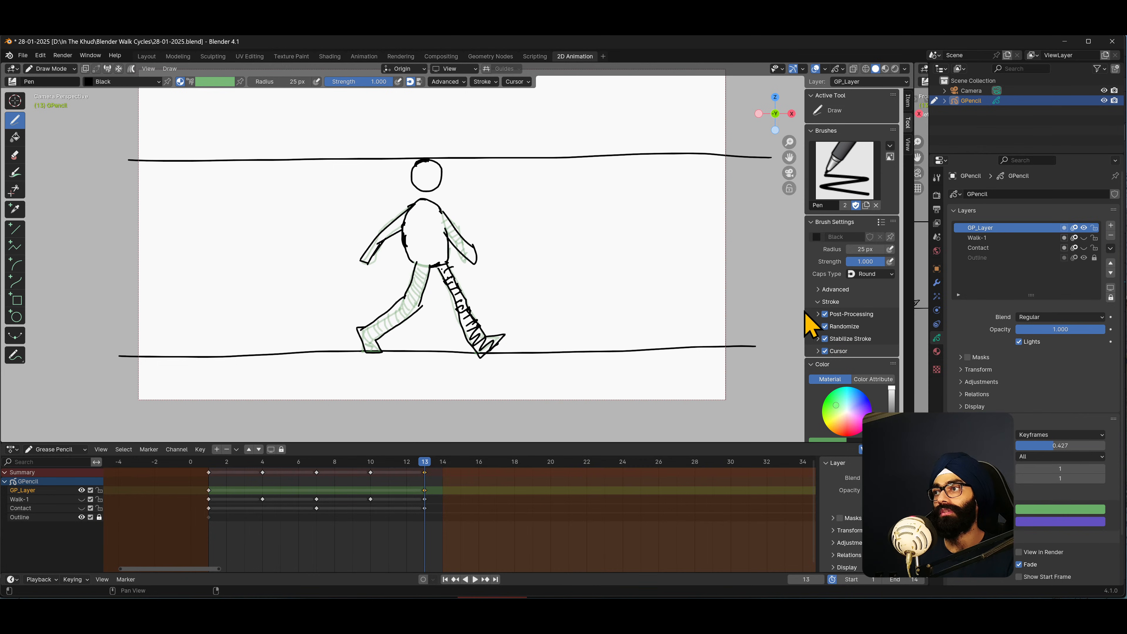
{"action": "left_click", "coordinate": [824, 338]}
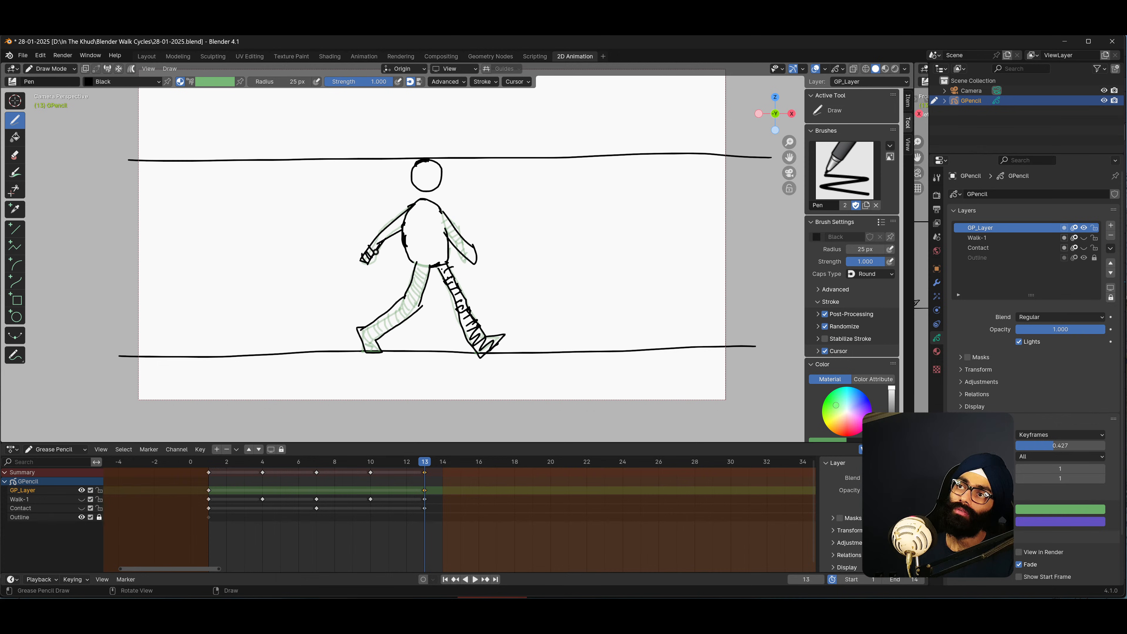
{"action": "left_click_drag", "start_coordinate": [376, 252], "coordinate": [381, 235]}
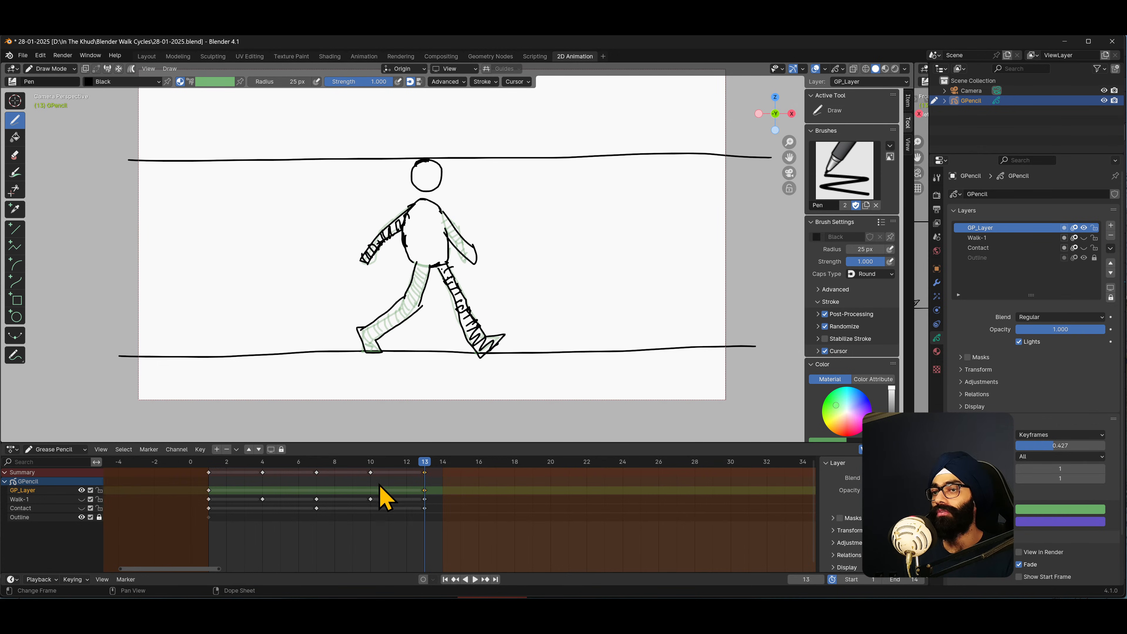
{"action": "key", "text": "b"}
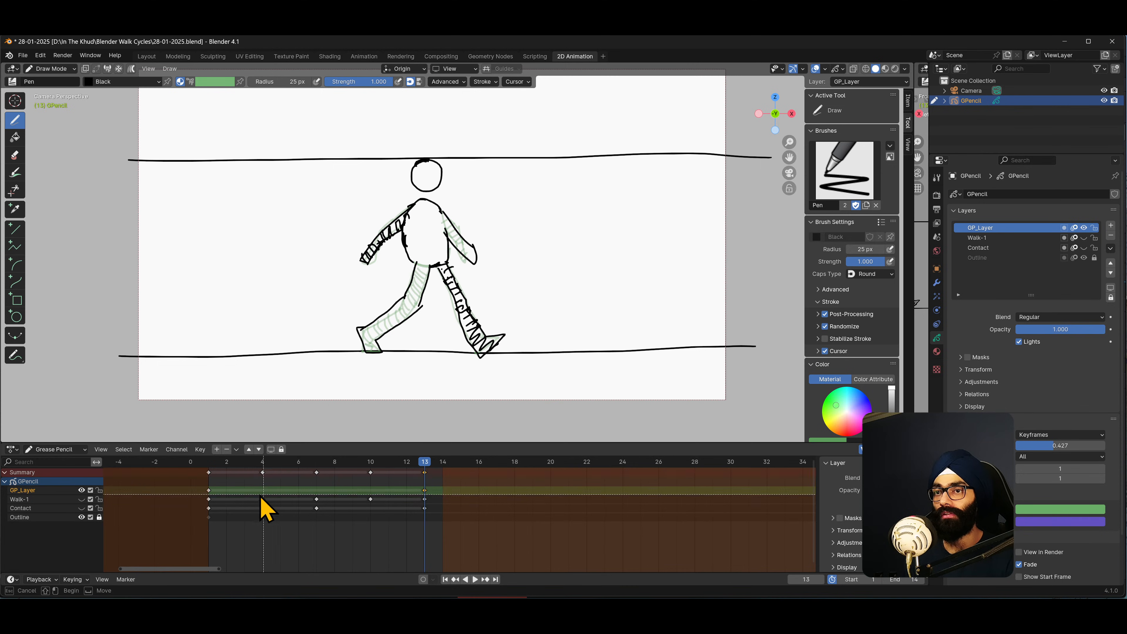
{"action": "left_click_drag", "start_coordinate": [209, 466], "coordinate": [438, 521]}
{"action": "key", "text": "Escape"}
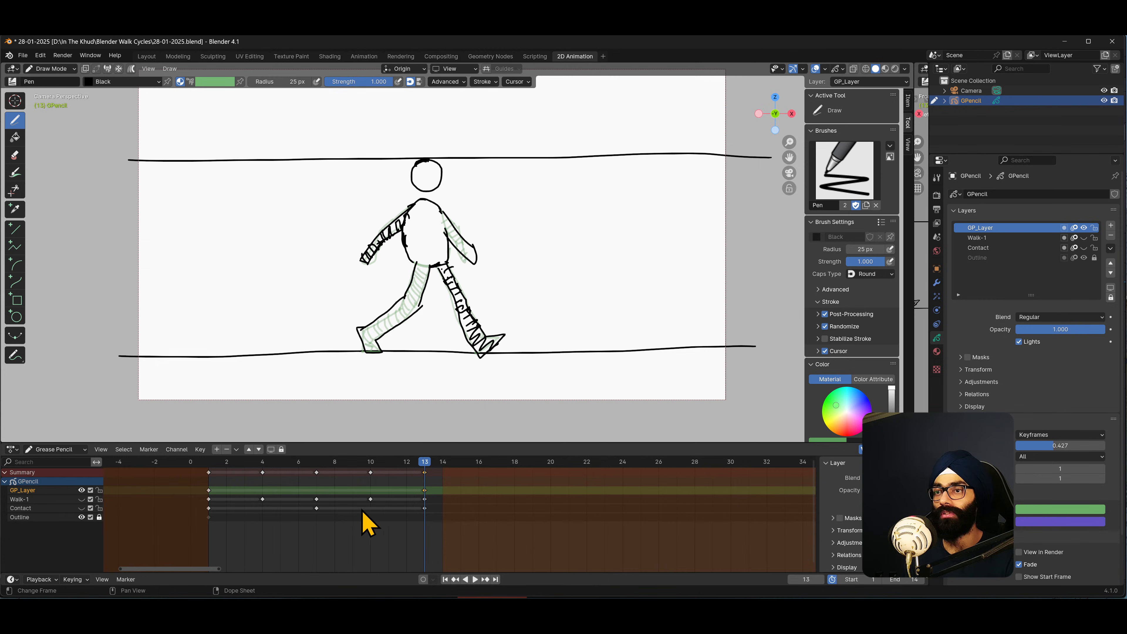
Play back the animation several times to review the change between the frame 1 and frame 13 contact poses.
{"action": "key", "text": "space"}
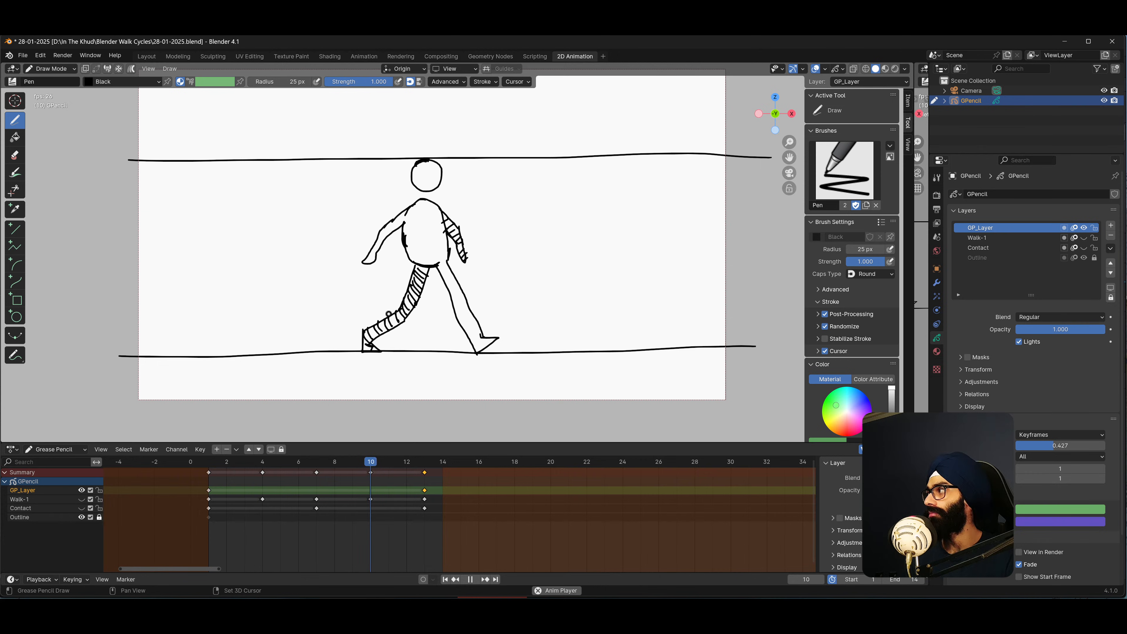
{"action": "key", "text": "space"}
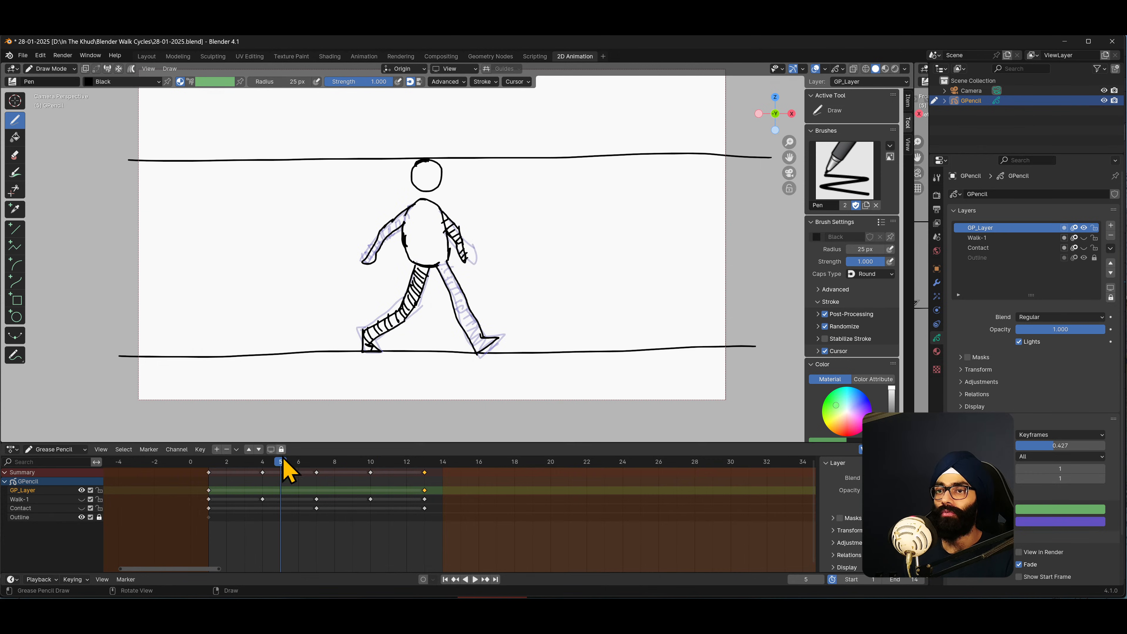
{"action": "left_click", "coordinate": [279, 466]}
{"action": "key", "text": "space"}
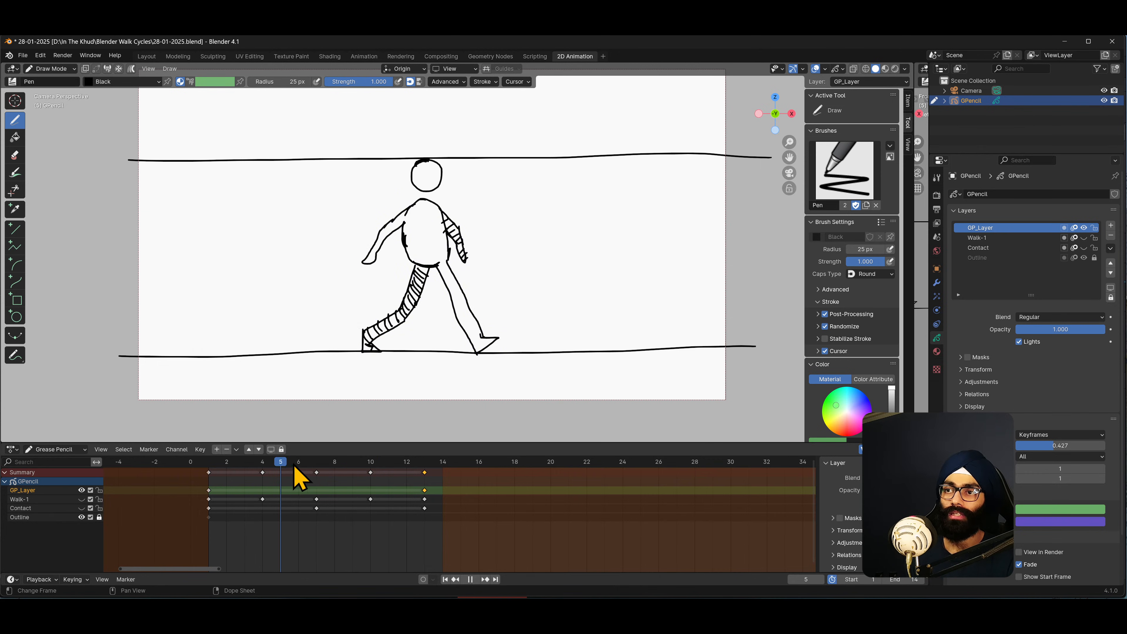
{"action": "key", "text": "space"}
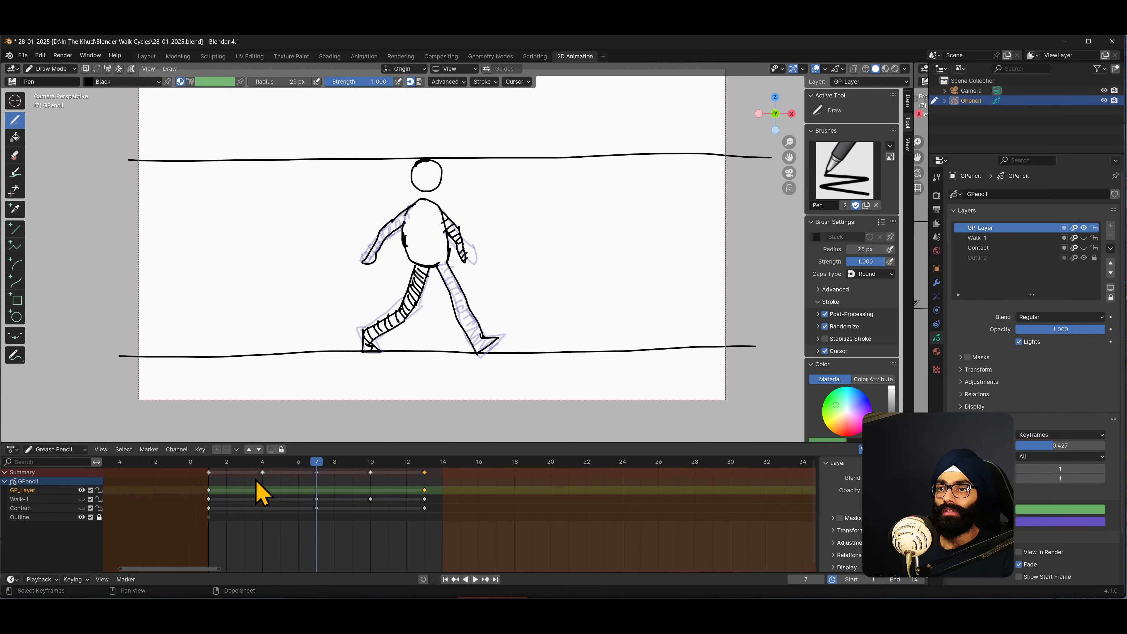
{"action": "key", "text": "space"}
{"action": "key", "text": "Escape"}
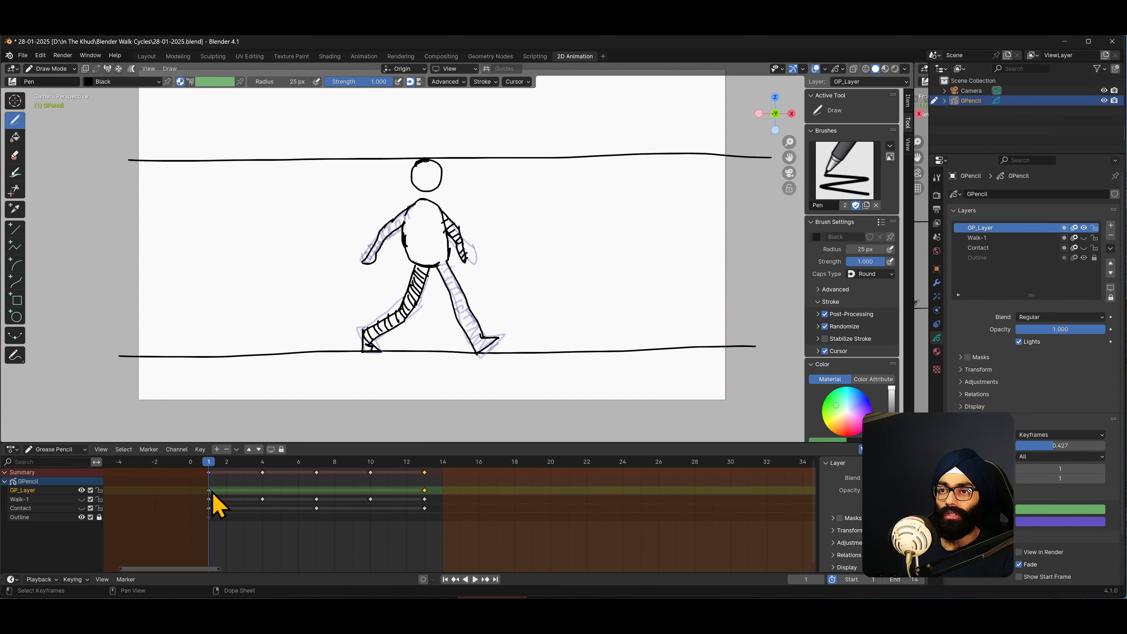
Duplicate GP_Layer's frame 1 keyframe to frame 7 and make frame 7 the current frame.
{"action": "left_click", "coordinate": [215, 491]}
{"action": "key", "text": "g"}
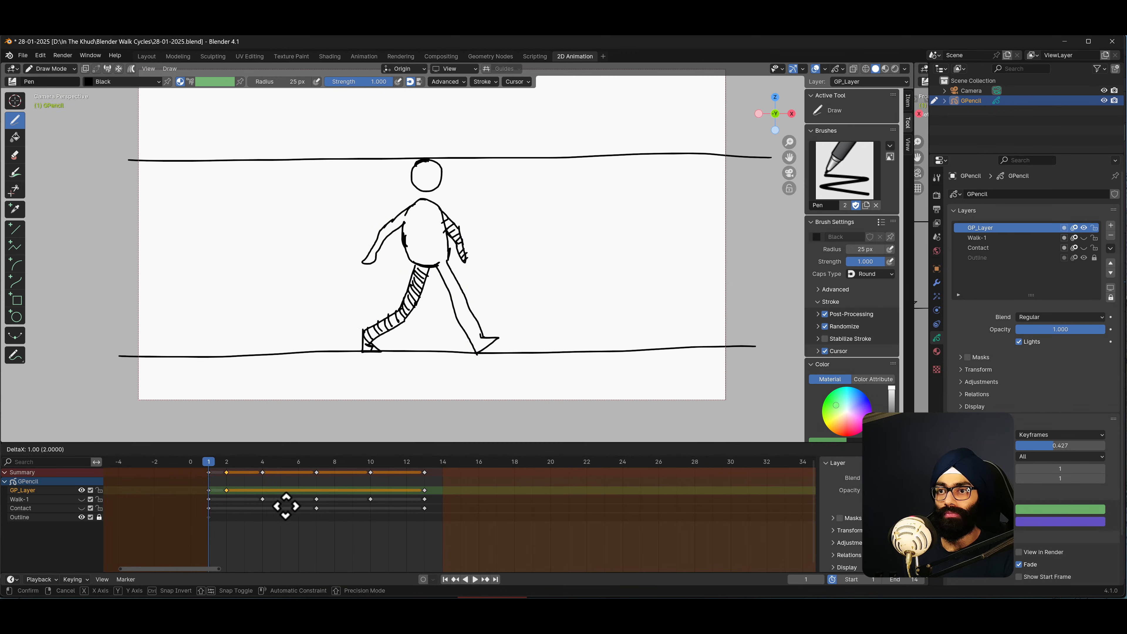
{"action": "left_click", "coordinate": [365, 510]}
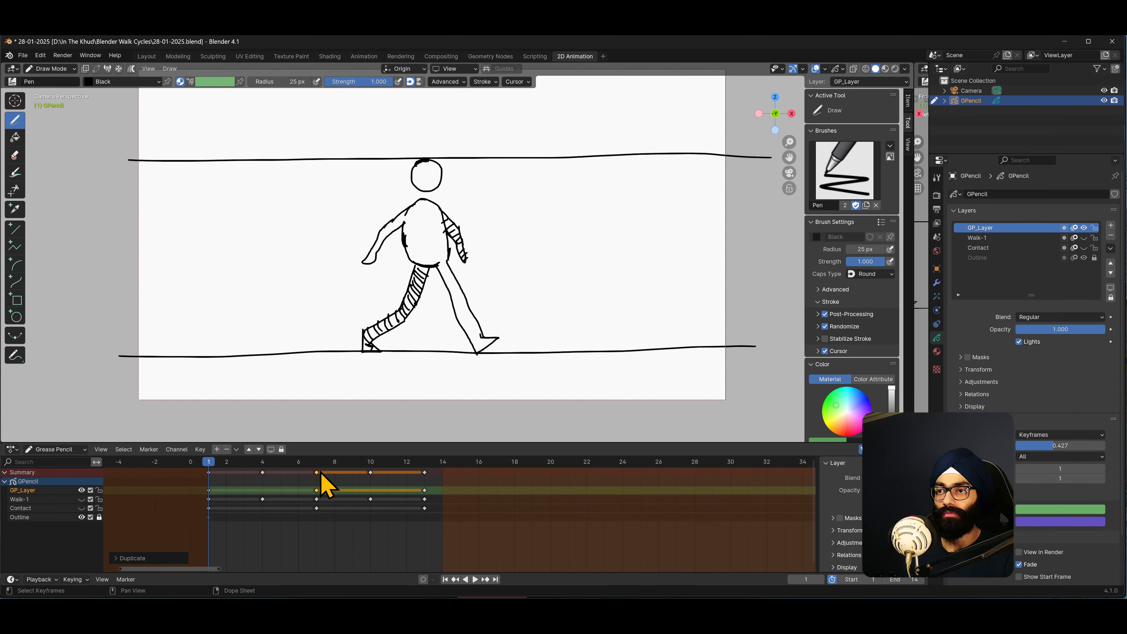
{"action": "left_click", "coordinate": [322, 463]}
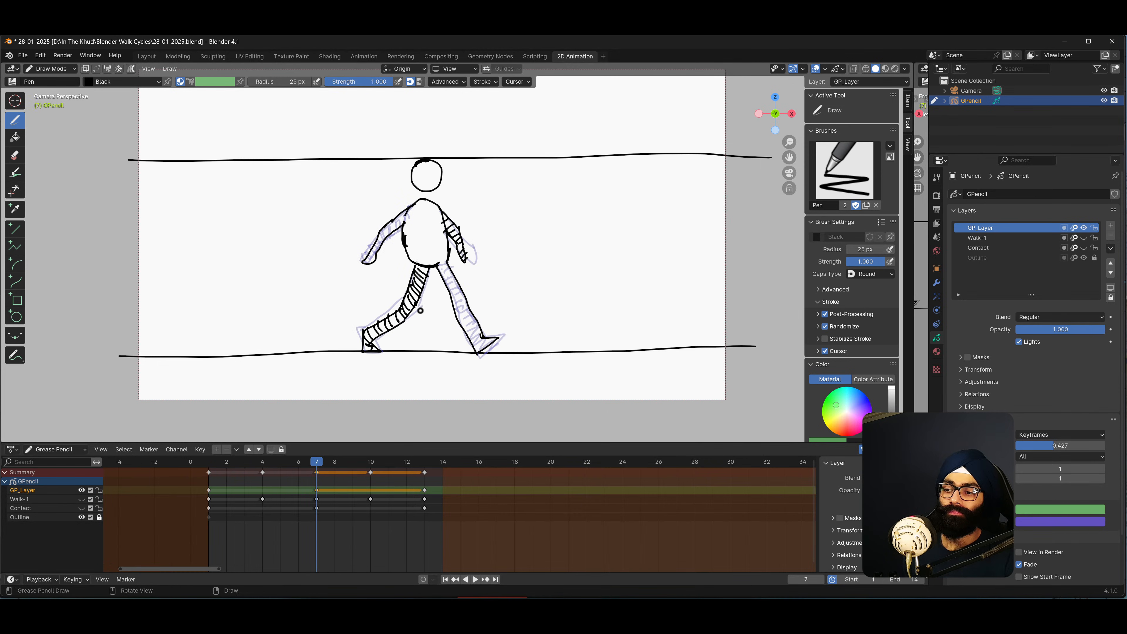
In Edit Mode, select all strokes of the figure on frame 7 and move them up about 0.096 m along Z.
{"action": "key", "text": "ctrl+Tab"}
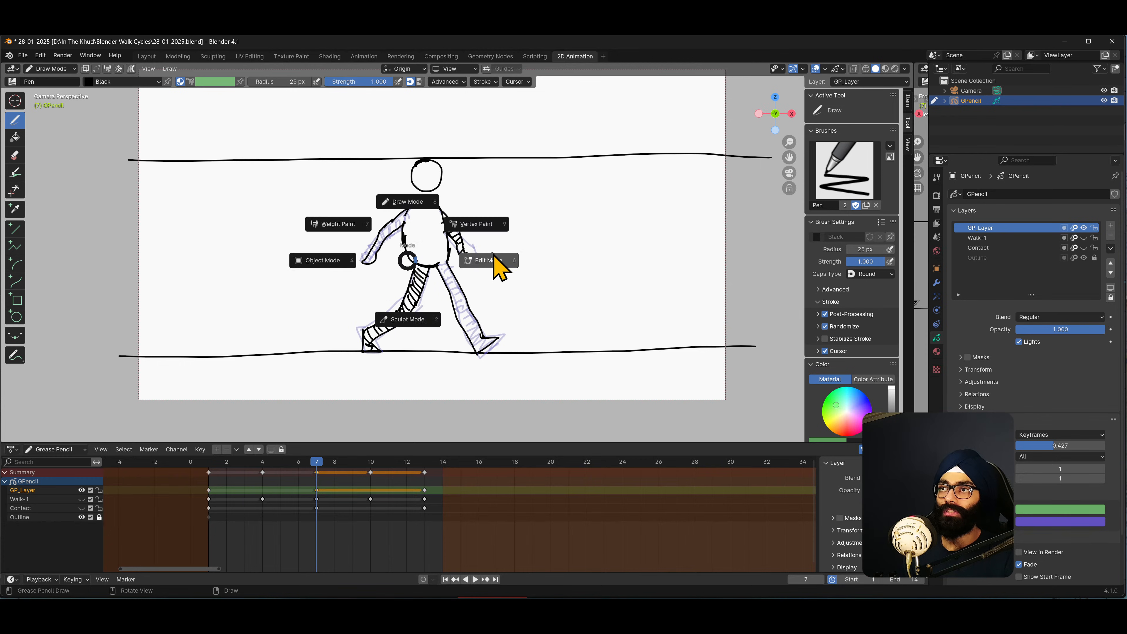
{"action": "left_click", "coordinate": [492, 264]}
{"action": "left_click_drag", "start_coordinate": [384, 152], "coordinate": [454, 197]}
{"action": "key", "text": "a"}
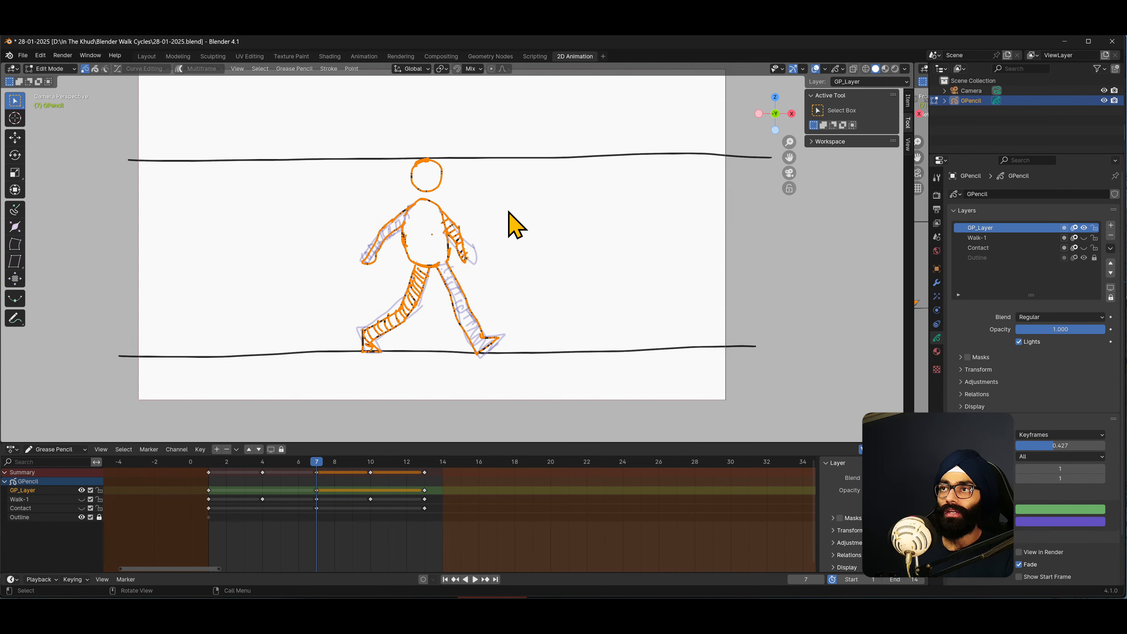
{"action": "key", "text": "g"}
{"action": "key", "text": "z"}
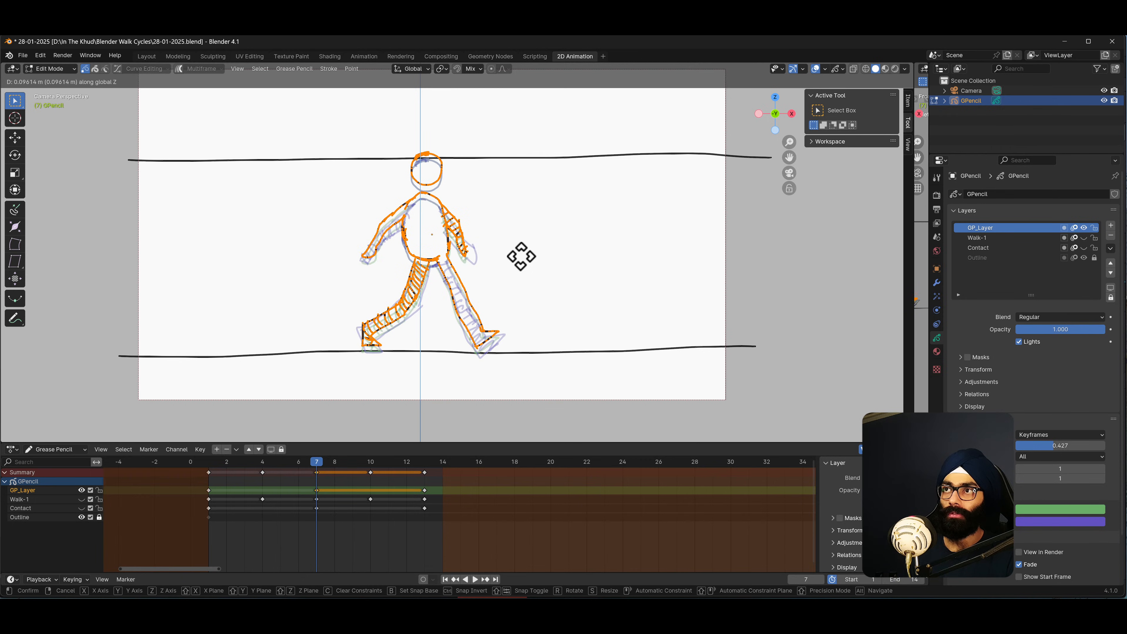
{"action": "left_click", "coordinate": [521, 257]}
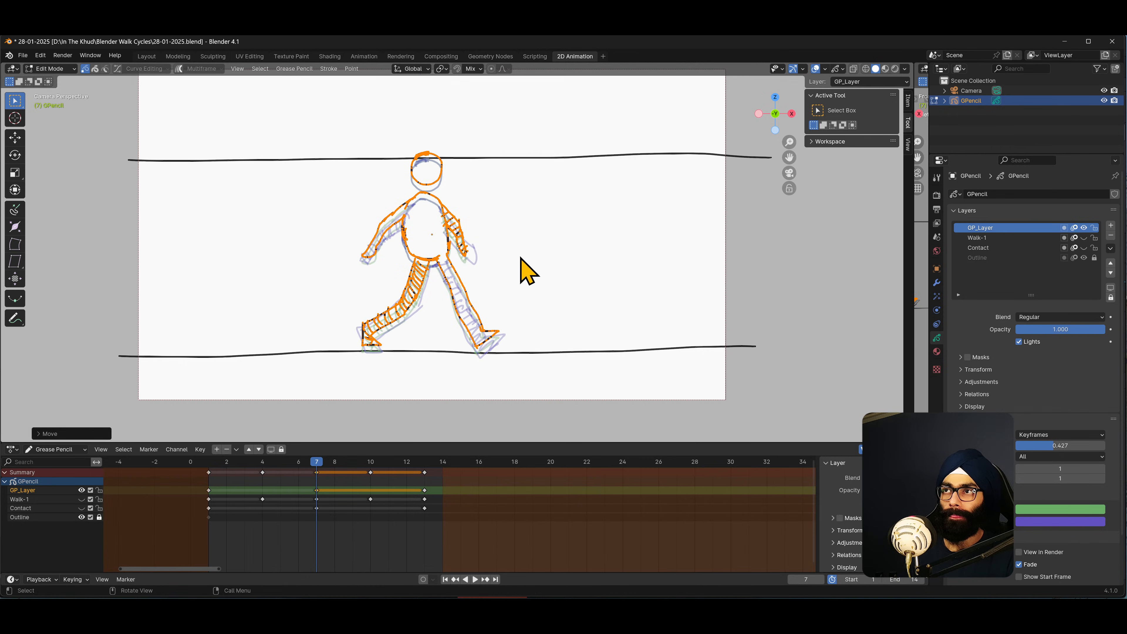
Lower the whole figure on frame 7 slightly along Z and deselect its strokes.
{"action": "key", "text": "g"}
{"action": "key", "text": "z"}
{"action": "left_click", "coordinate": [525, 276]}
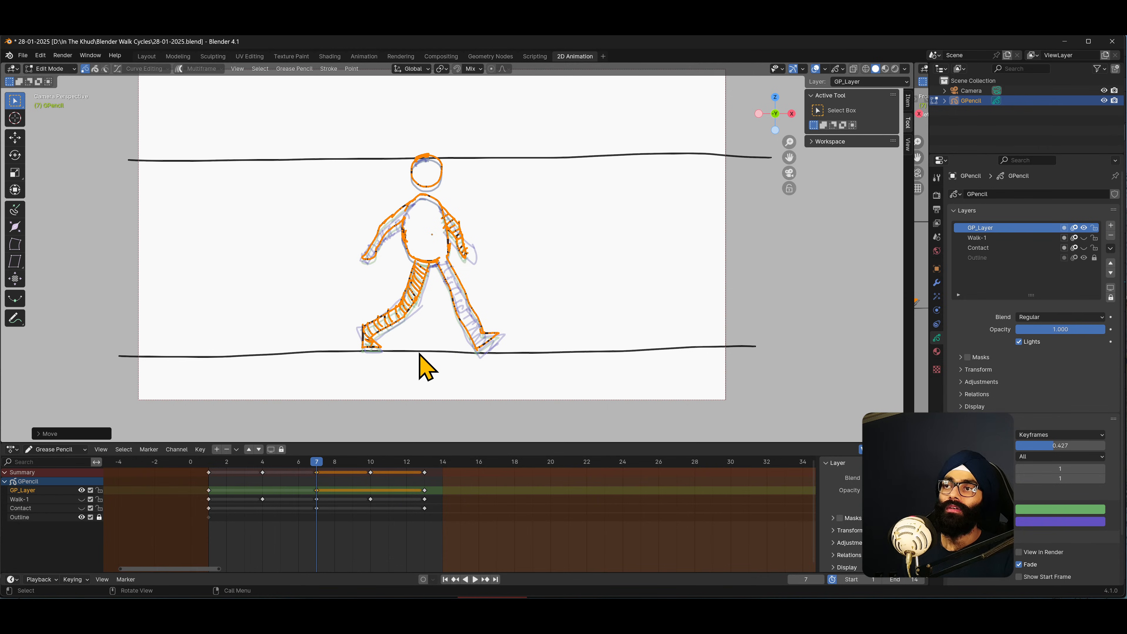
{"action": "left_click", "coordinate": [508, 269]}
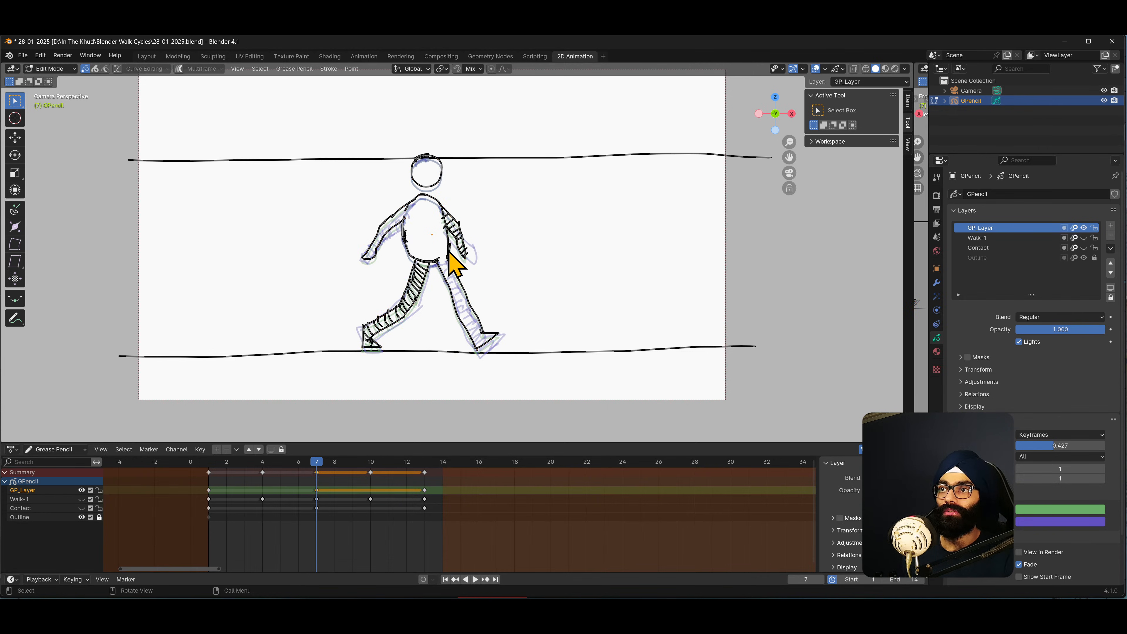
In Draw Mode, erase both arms and both legs of the frame 7 figure using the Eraser Point brush at 39 px radius.
{"action": "key", "text": "ctrl+Tab"}
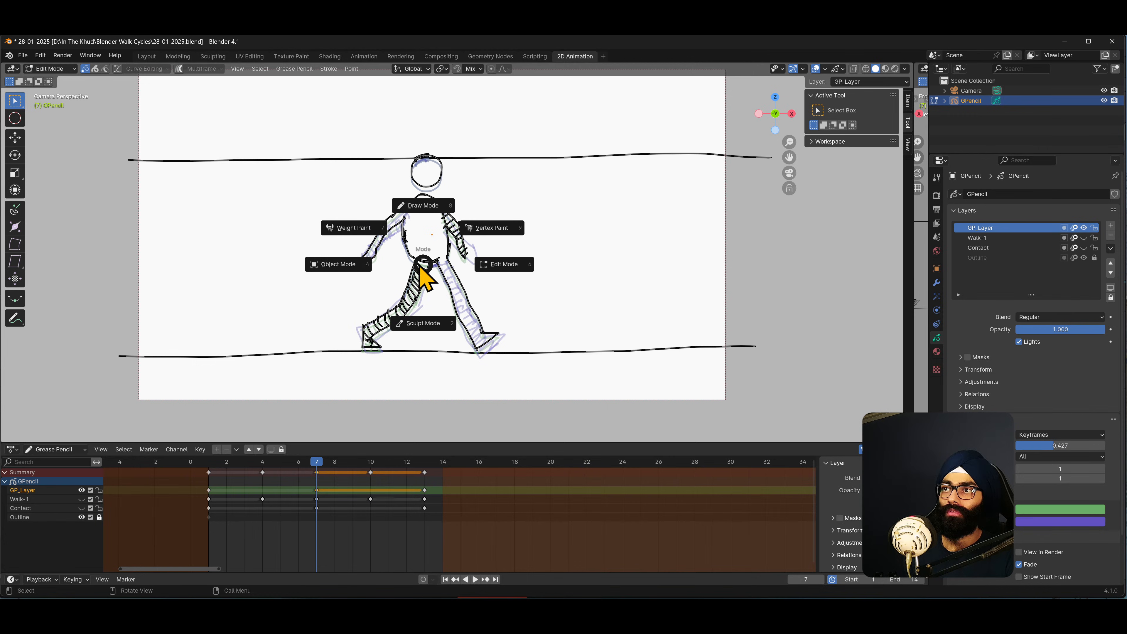
{"action": "left_click", "coordinate": [369, 231]}
{"action": "key", "text": "e"}
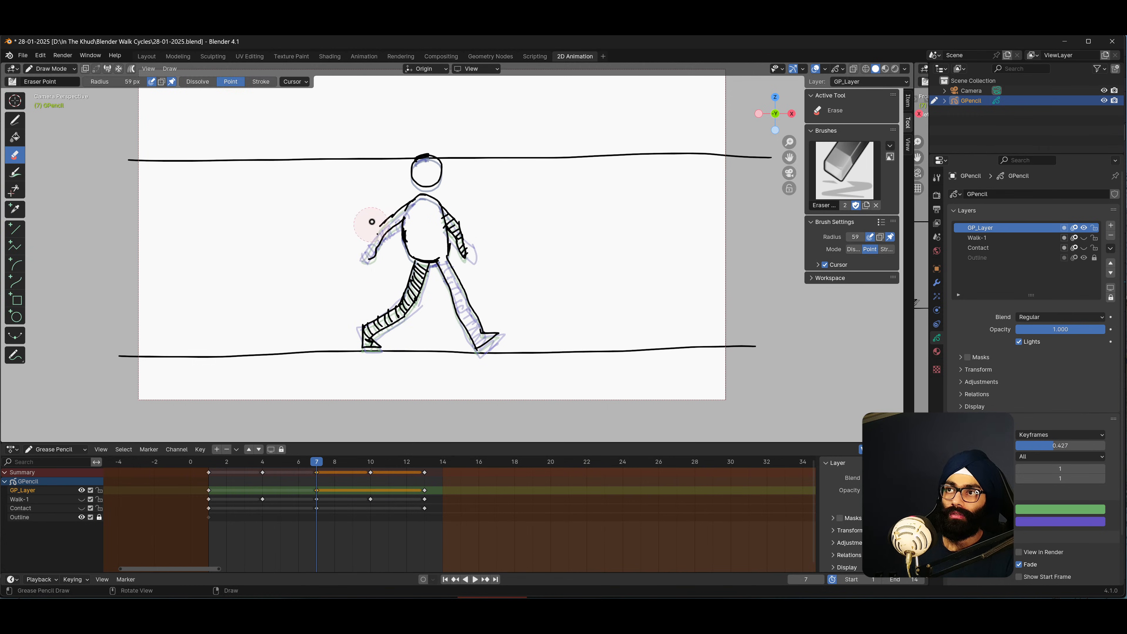
{"action": "key", "text": "f"}
{"action": "left_click", "coordinate": [368, 254]}
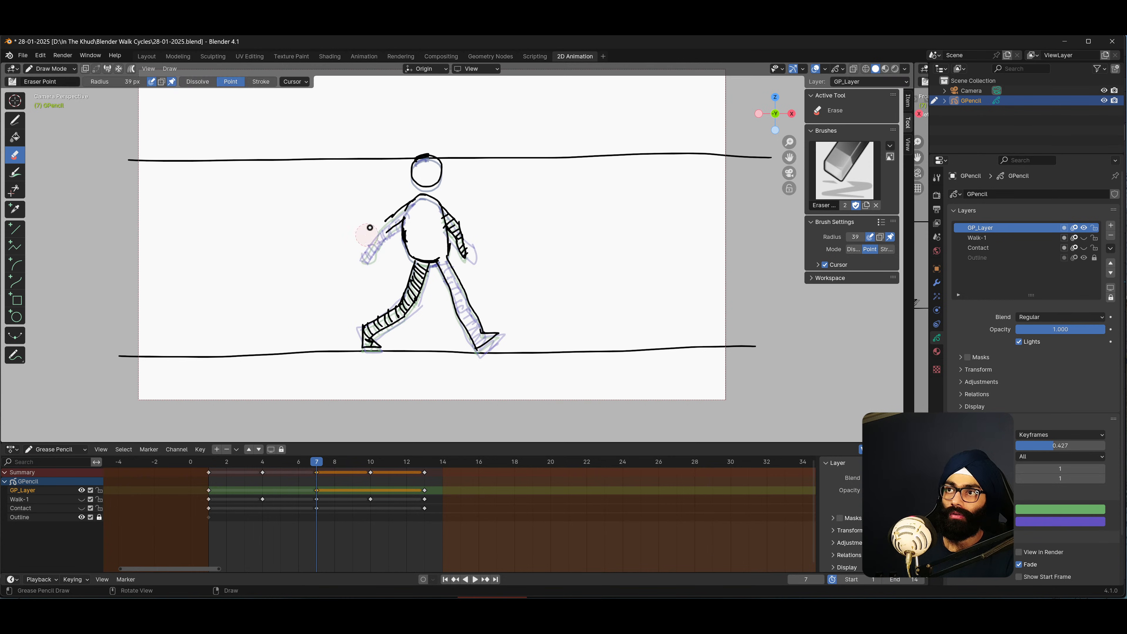
{"action": "left_click_drag", "start_coordinate": [384, 225], "coordinate": [386, 228]}
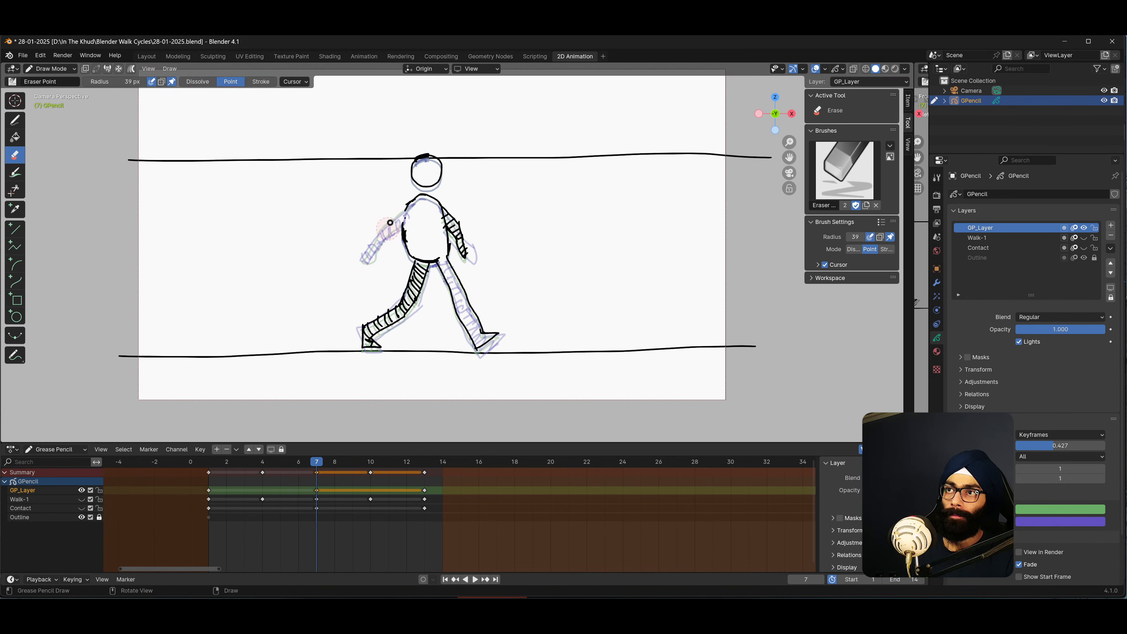
{"action": "mouse_move", "coordinate": [389, 290]}
{"action": "left_mouse_down"}
{"action": "mouse_move", "coordinate": [428, 300]}
{"action": "mouse_move", "coordinate": [403, 274]}
{"action": "mouse_move", "coordinate": [425, 272]}
{"action": "mouse_move", "coordinate": [369, 340]}
{"action": "mouse_move", "coordinate": [488, 327]}
{"action": "mouse_move", "coordinate": [510, 359]}
{"action": "mouse_move", "coordinate": [488, 357]}
{"action": "mouse_move", "coordinate": [480, 309]}
{"action": "mouse_move", "coordinate": [422, 364]}
{"action": "left_mouse_up"}
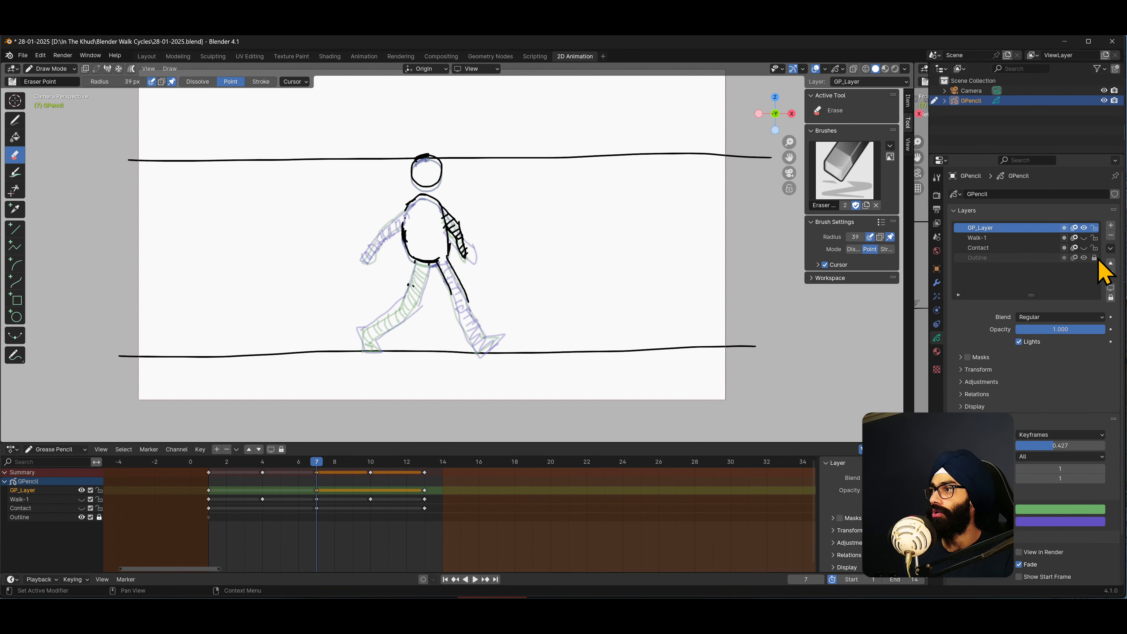
{"action": "mouse_move", "coordinate": [464, 306]}
{"action": "left_mouse_down"}
{"action": "mouse_move", "coordinate": [453, 273]}
{"action": "mouse_move", "coordinate": [441, 275]}
{"action": "left_mouse_up"}
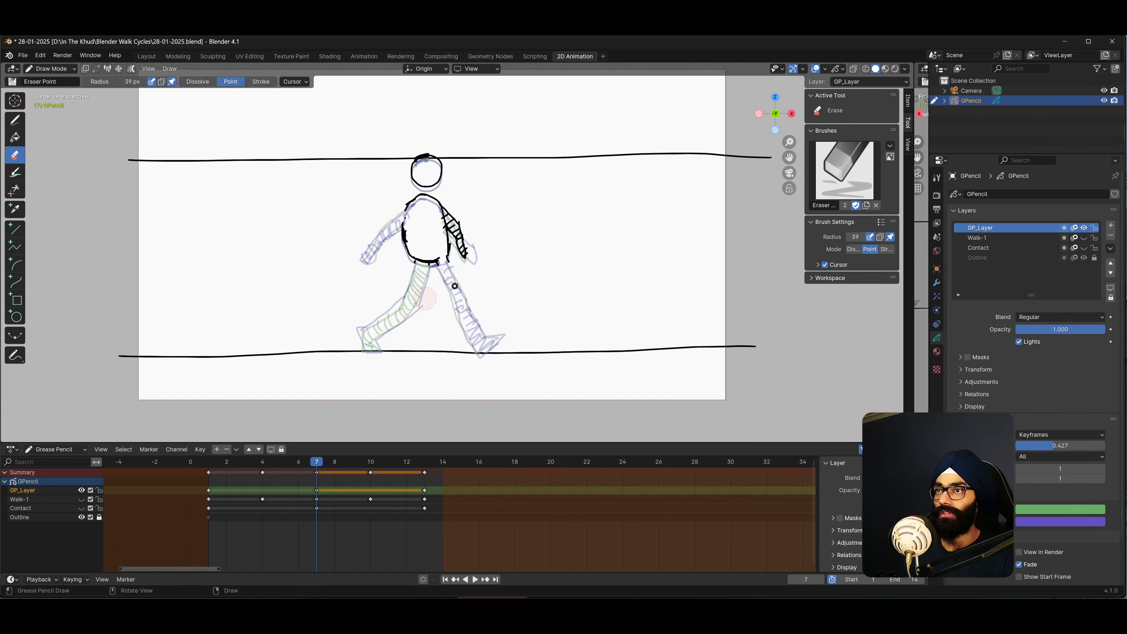
{"action": "mouse_move", "coordinate": [471, 213]}
{"action": "left_mouse_down"}
{"action": "mouse_move", "coordinate": [453, 210]}
{"action": "mouse_move", "coordinate": [461, 243]}
{"action": "left_mouse_up"}
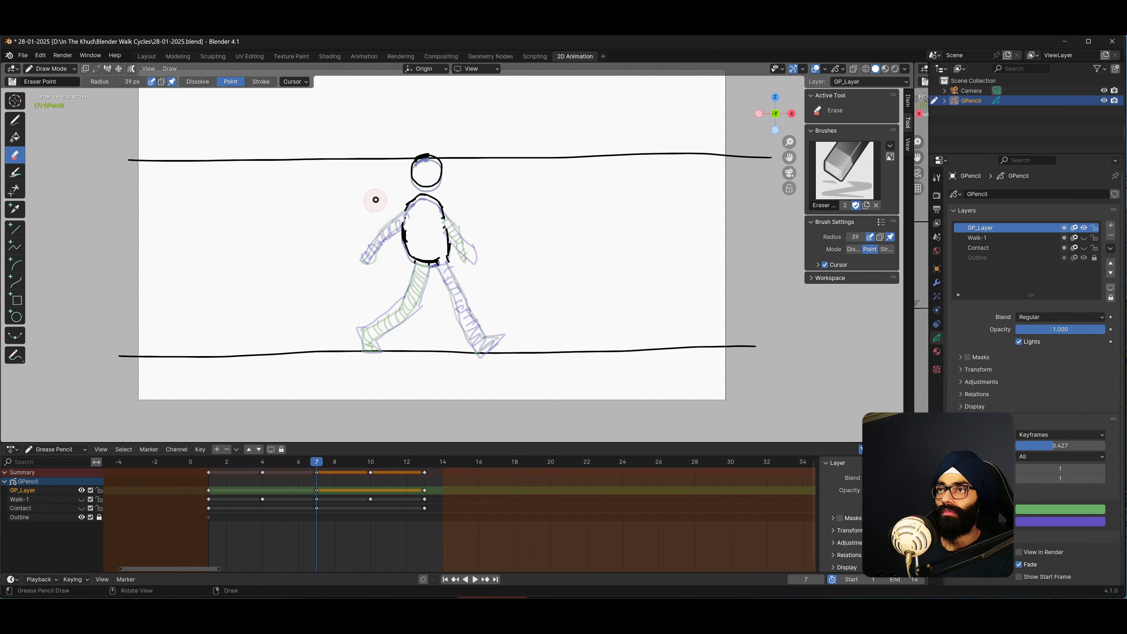
With the Pen, close the torso outline and draw a straight standing leg with its foot on the ground line, enabling Stabilize Stroke for the shin.
{"action": "key", "text": "d"}
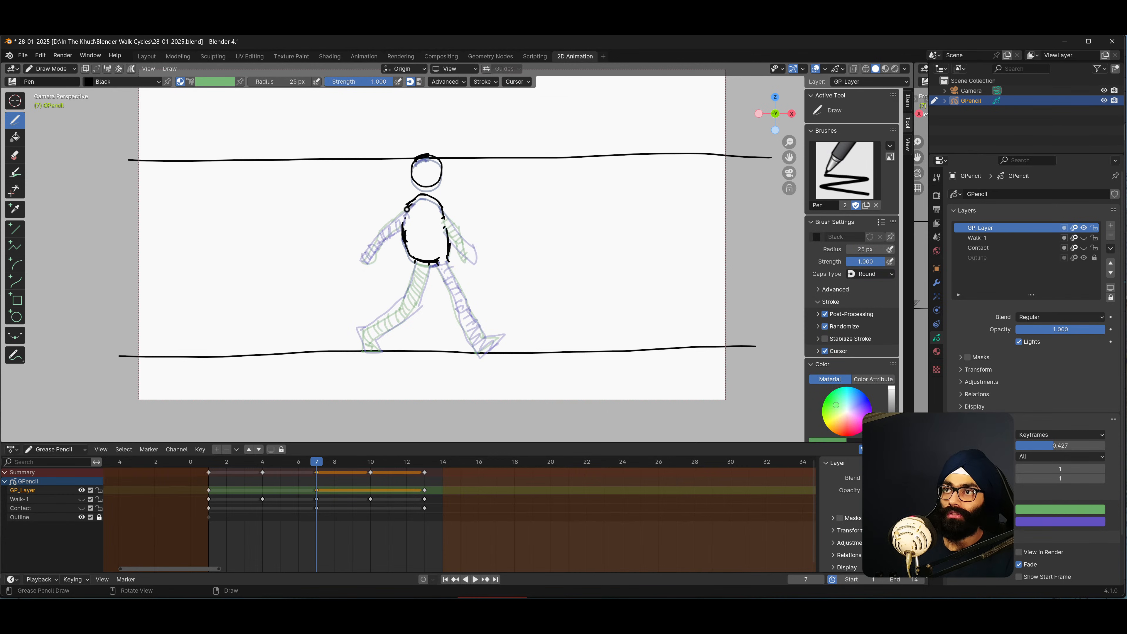
{"action": "left_click_drag", "start_coordinate": [444, 215], "coordinate": [450, 255]}
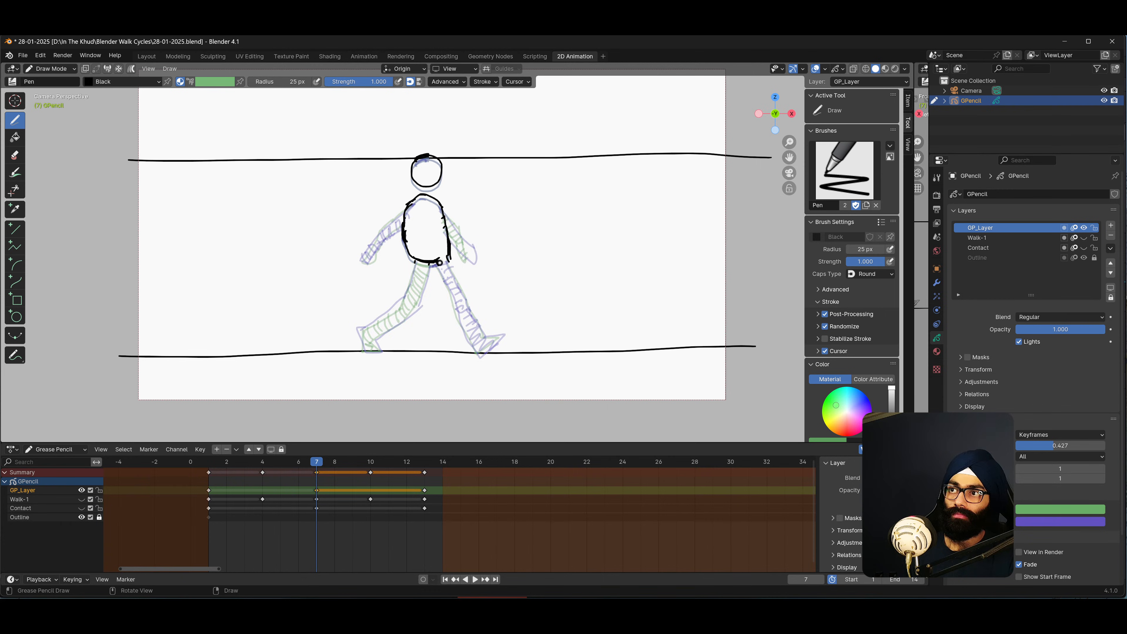
{"action": "mouse_move", "coordinate": [416, 261]}
{"action": "left_mouse_down"}
{"action": "mouse_move", "coordinate": [409, 350]}
{"action": "mouse_move", "coordinate": [440, 350]}
{"action": "left_mouse_up"}
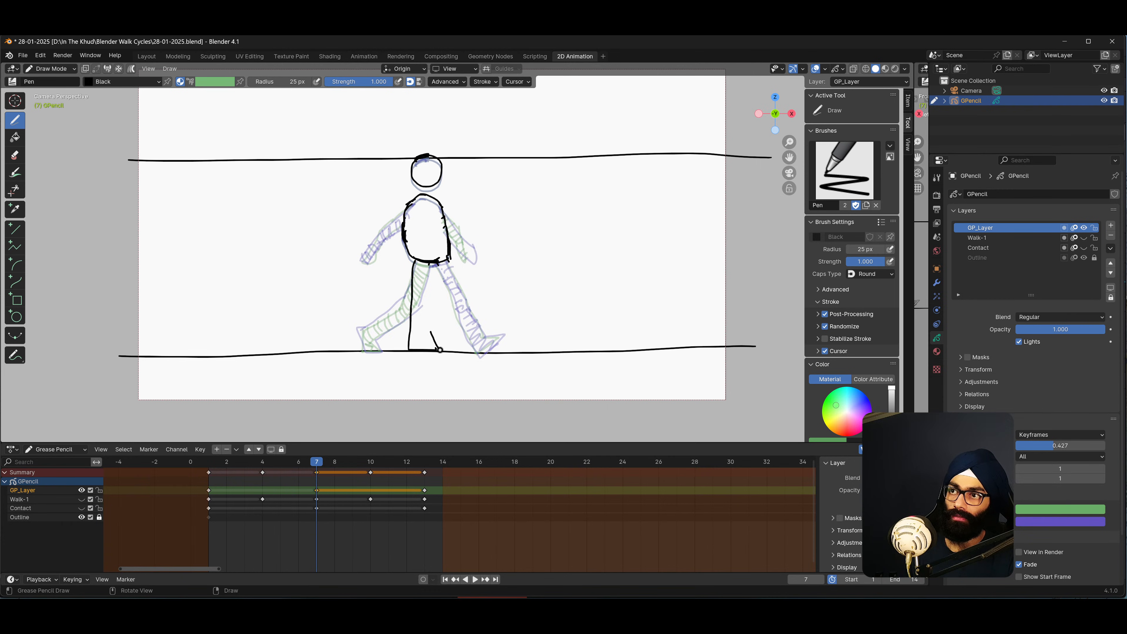
{"action": "key", "text": "ctrl+z"}
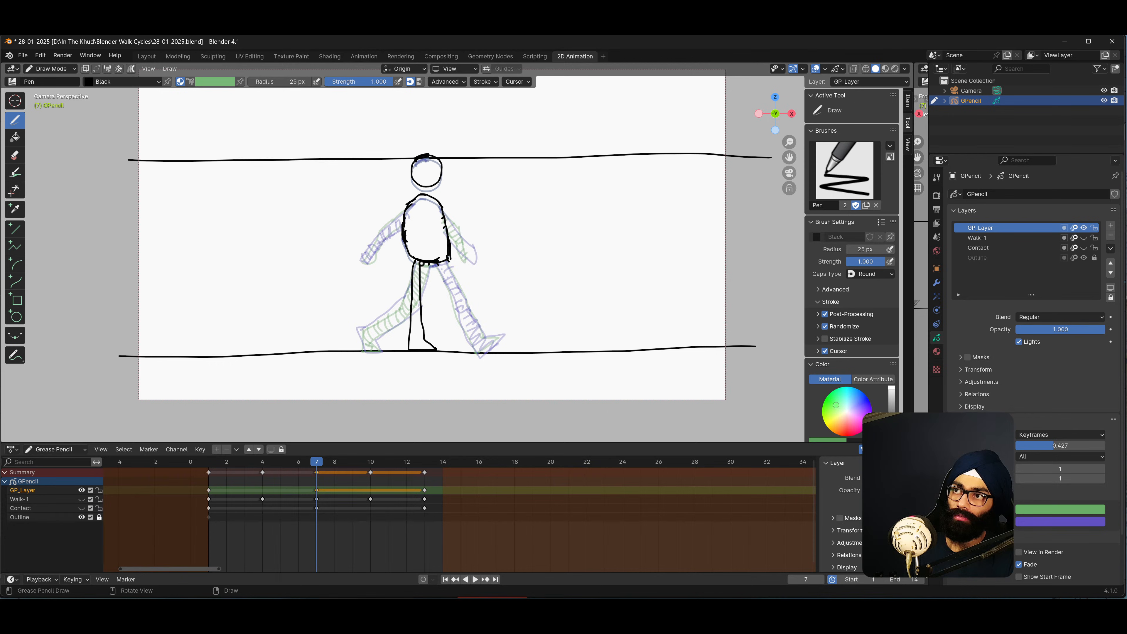
{"action": "key", "text": "ctrl+z"}
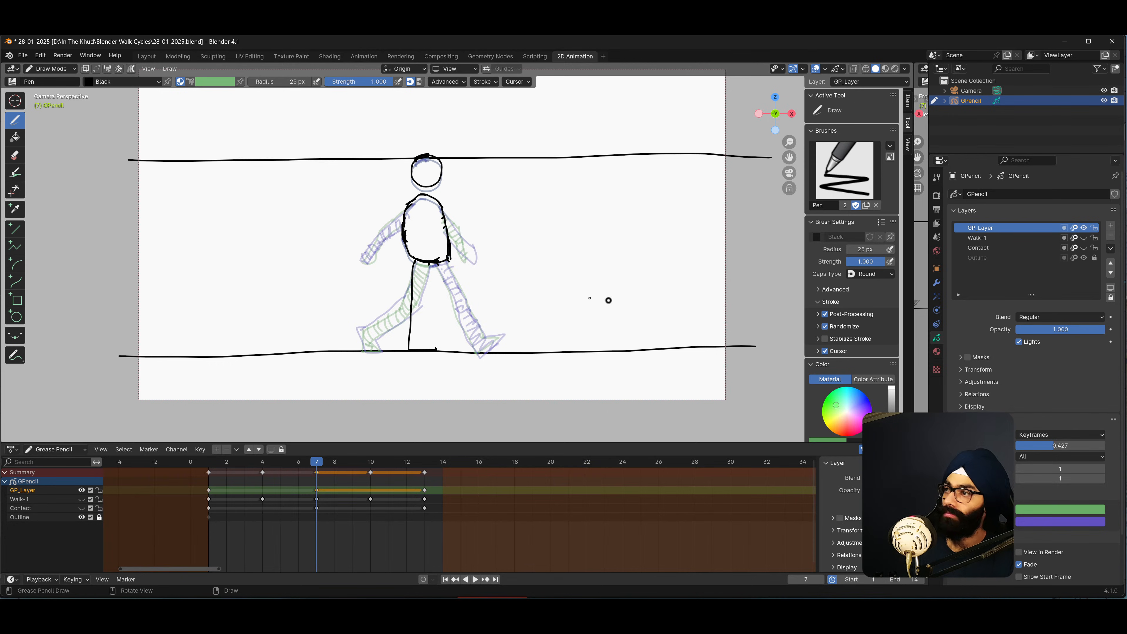
{"action": "left_click", "coordinate": [825, 339]}
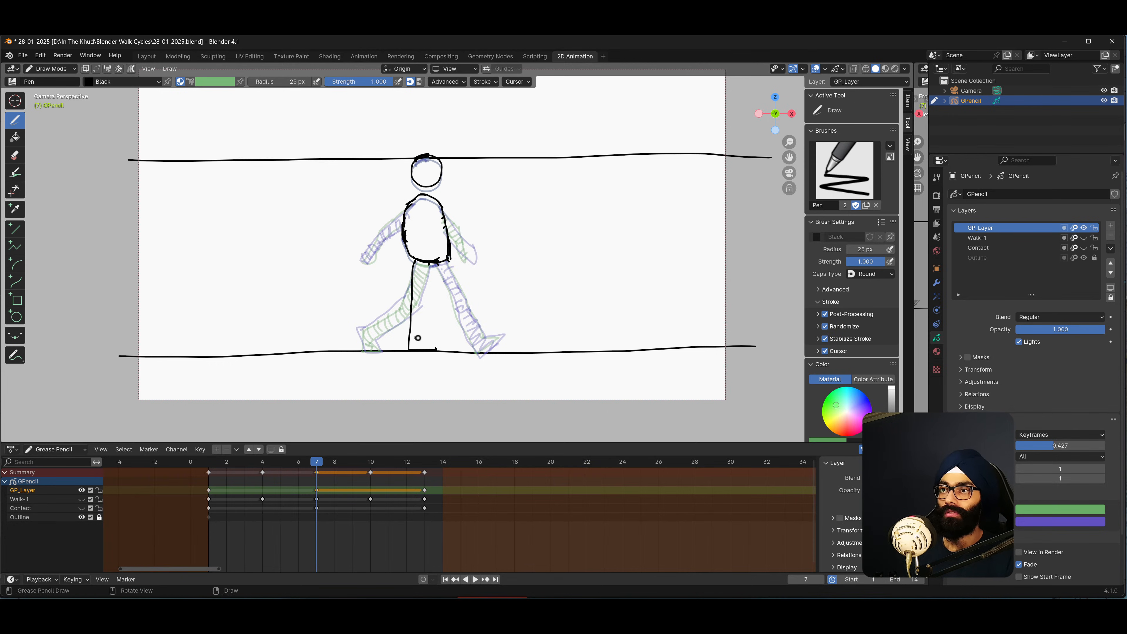
{"action": "mouse_move", "coordinate": [429, 340]}
{"action": "left_mouse_down"}
{"action": "mouse_move", "coordinate": [417, 331]}
{"action": "mouse_move", "coordinate": [416, 294]}
{"action": "left_mouse_up"}
{"action": "key", "text": "ctrl+z"}
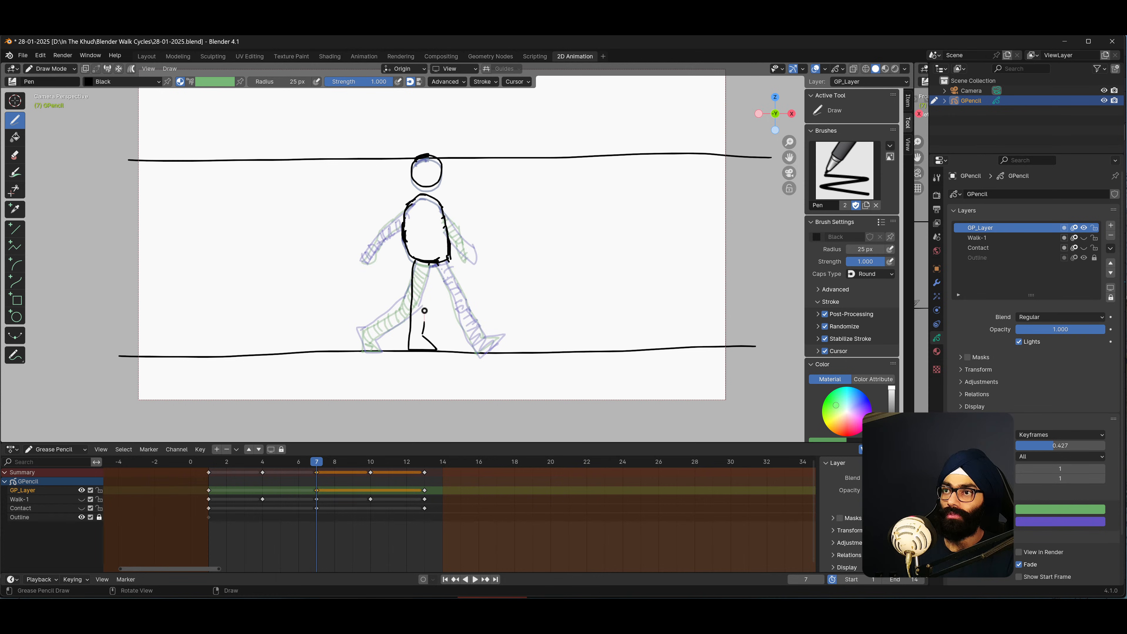
{"action": "left_click_drag", "start_coordinate": [424, 282], "coordinate": [427, 253]}
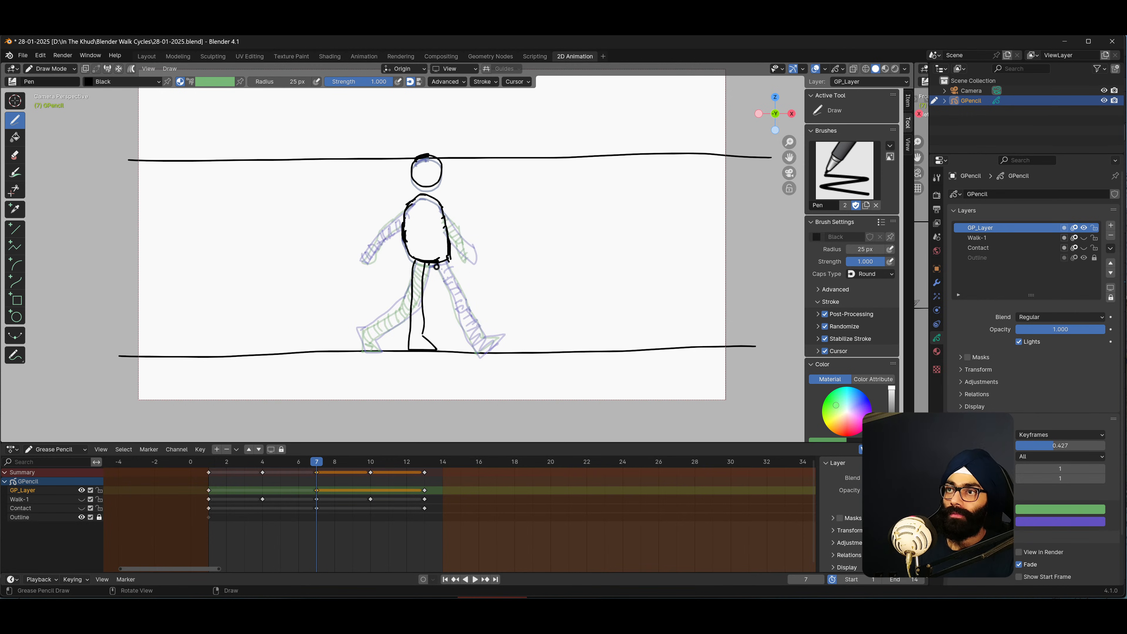
Draw the passing leg on frame 7 with its knee bent forward and its lower leg and foot trailing behind the standing leg.
{"action": "left_click_drag", "start_coordinate": [436, 266], "coordinate": [453, 314]}
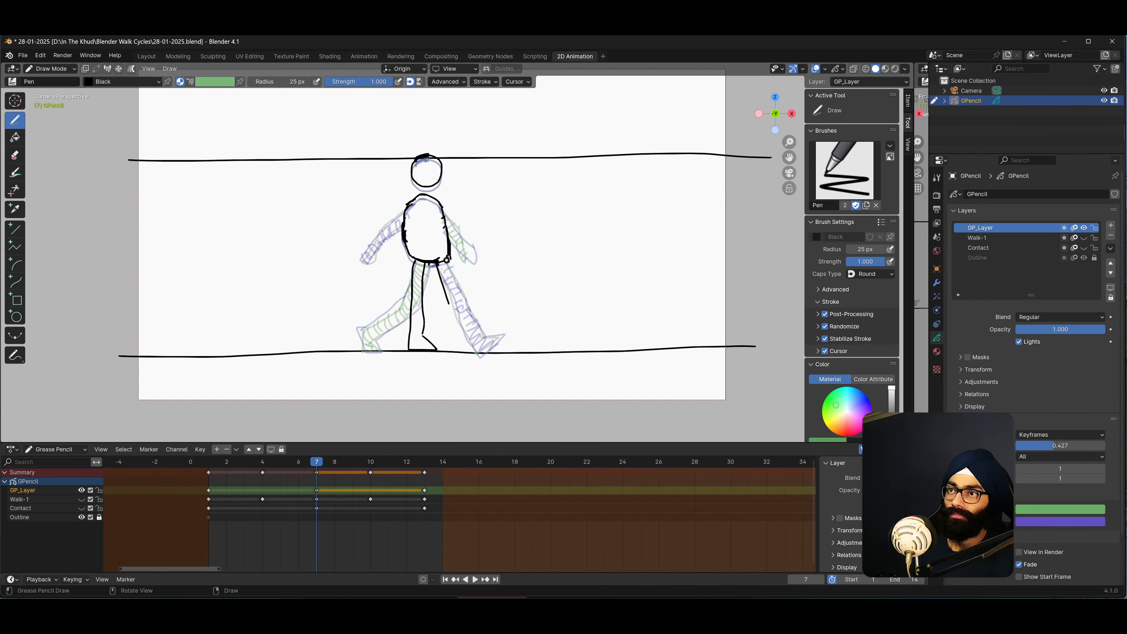
{"action": "left_click_drag", "start_coordinate": [446, 259], "coordinate": [469, 316]}
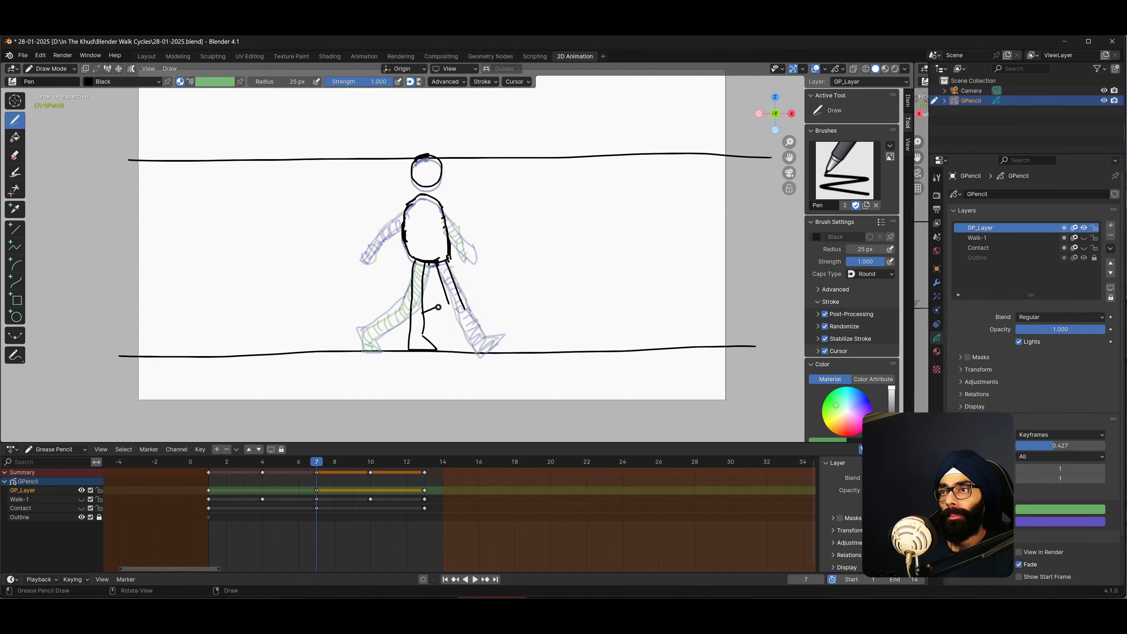
{"action": "mouse_move", "coordinate": [435, 324]}
{"action": "left_mouse_down"}
{"action": "mouse_move", "coordinate": [468, 309]}
{"action": "mouse_move", "coordinate": [404, 318]}
{"action": "mouse_move", "coordinate": [413, 325]}
{"action": "left_mouse_up"}
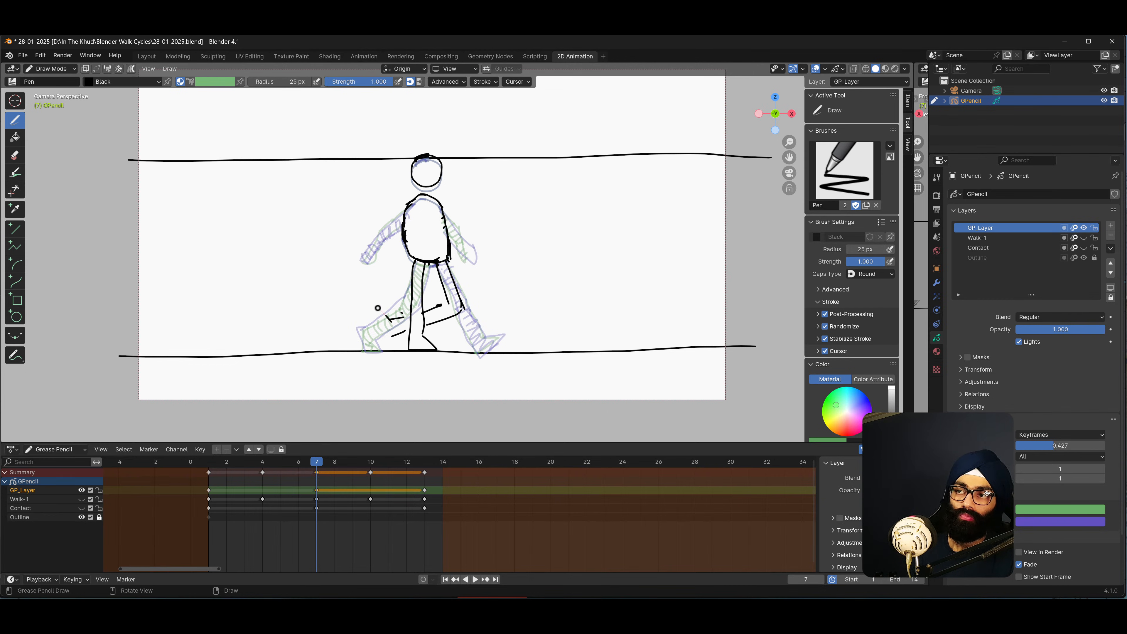
{"action": "mouse_move", "coordinate": [377, 308]}
{"action": "left_mouse_down"}
{"action": "mouse_move", "coordinate": [379, 356]}
{"action": "mouse_move", "coordinate": [399, 328]}
{"action": "left_mouse_up"}
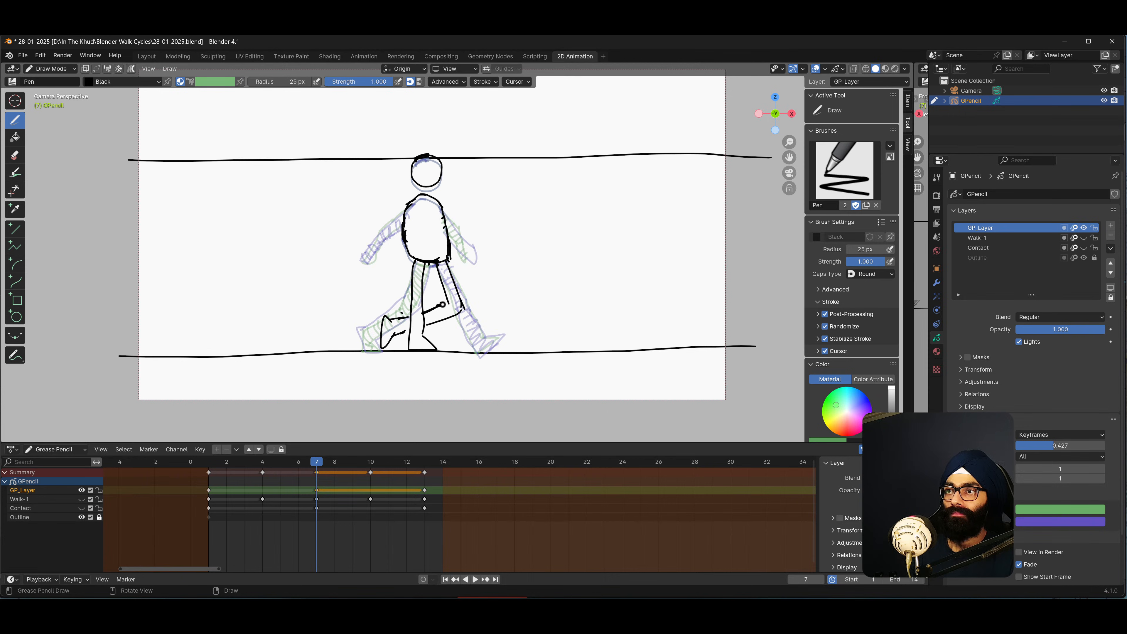
{"action": "left_click_drag", "start_coordinate": [457, 305], "coordinate": [463, 298]}
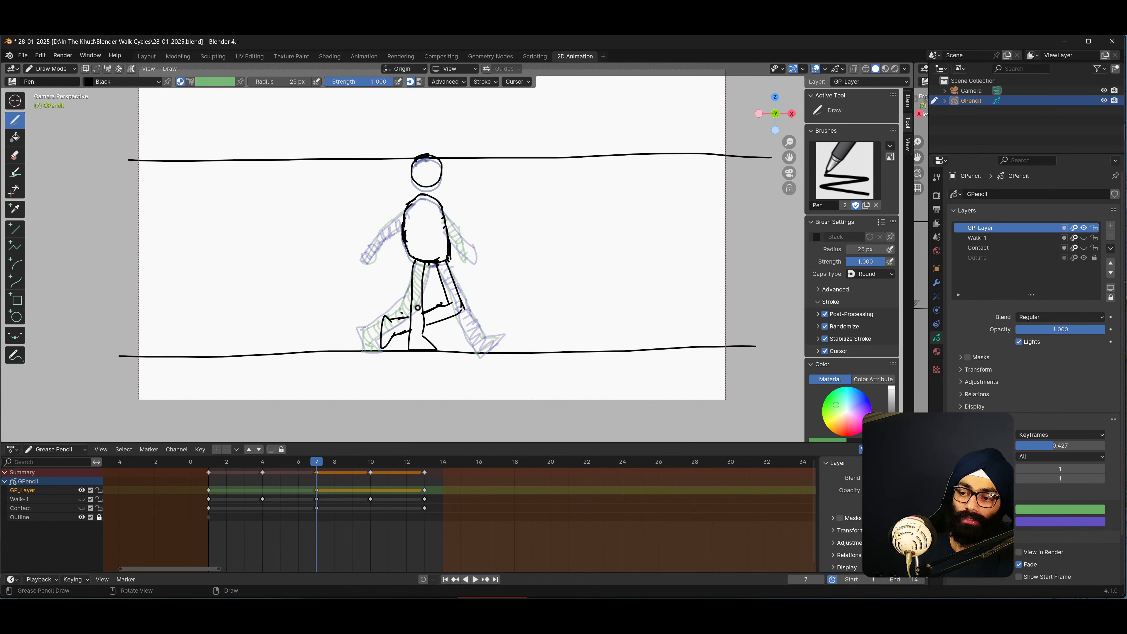
Erase the passing leg's trailing shin and foot and redraw them shorter with Stabilize Stroke disabled.
{"action": "key", "text": "e"}
{"action": "mouse_move", "coordinate": [401, 337]}
{"action": "left_mouse_down"}
{"action": "mouse_move", "coordinate": [379, 331]}
{"action": "mouse_move", "coordinate": [393, 323]}
{"action": "mouse_move", "coordinate": [381, 345]}
{"action": "left_mouse_up"}
{"action": "mouse_move", "coordinate": [453, 305]}
{"action": "left_mouse_down"}
{"action": "mouse_move", "coordinate": [433, 316]}
{"action": "mouse_move", "coordinate": [448, 309]}
{"action": "mouse_move", "coordinate": [439, 323]}
{"action": "mouse_move", "coordinate": [443, 297]}
{"action": "mouse_move", "coordinate": [422, 318]}
{"action": "left_mouse_up"}
{"action": "key", "text": "d"}
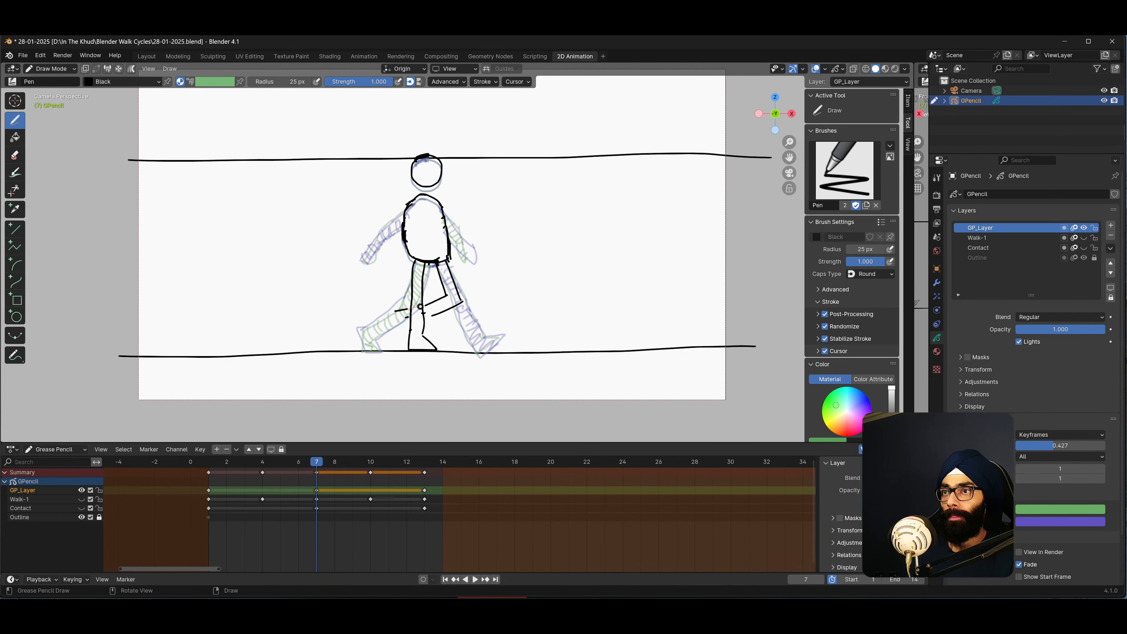
{"action": "mouse_move", "coordinate": [398, 312]}
{"action": "left_mouse_down"}
{"action": "mouse_move", "coordinate": [398, 335]}
{"action": "mouse_move", "coordinate": [420, 309]}
{"action": "mouse_move", "coordinate": [450, 312]}
{"action": "left_mouse_up"}
{"action": "left_click", "coordinate": [824, 339]}
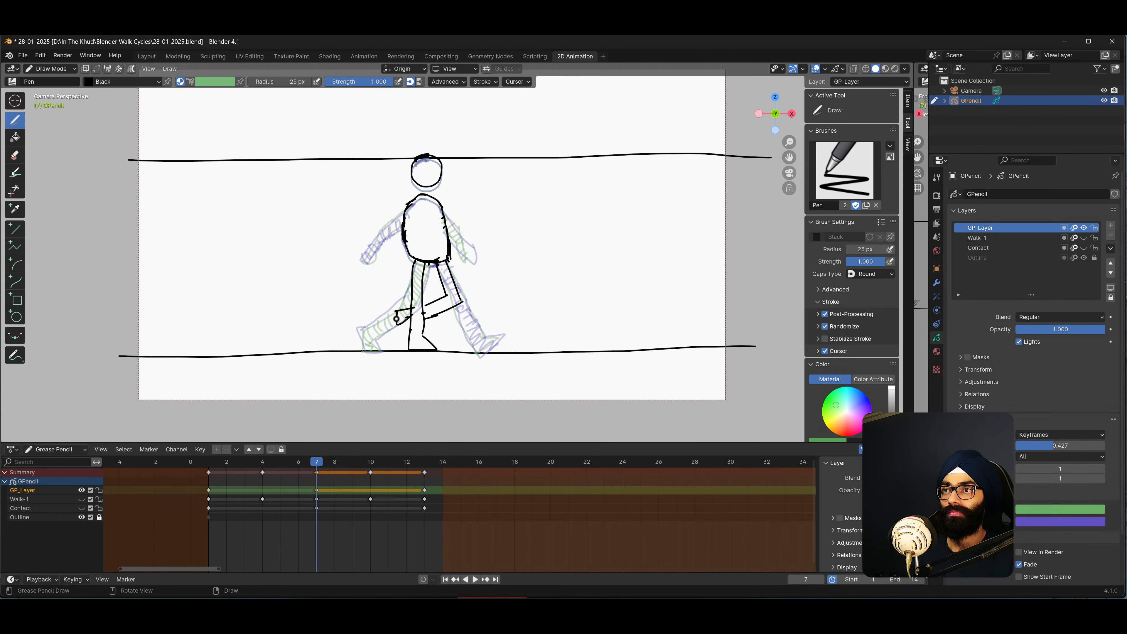
{"action": "mouse_move", "coordinate": [398, 311]}
{"action": "left_mouse_down"}
{"action": "mouse_move", "coordinate": [386, 333]}
{"action": "mouse_move", "coordinate": [410, 320]}
{"action": "left_mouse_up"}
{"action": "key", "text": "ctrl+z"}
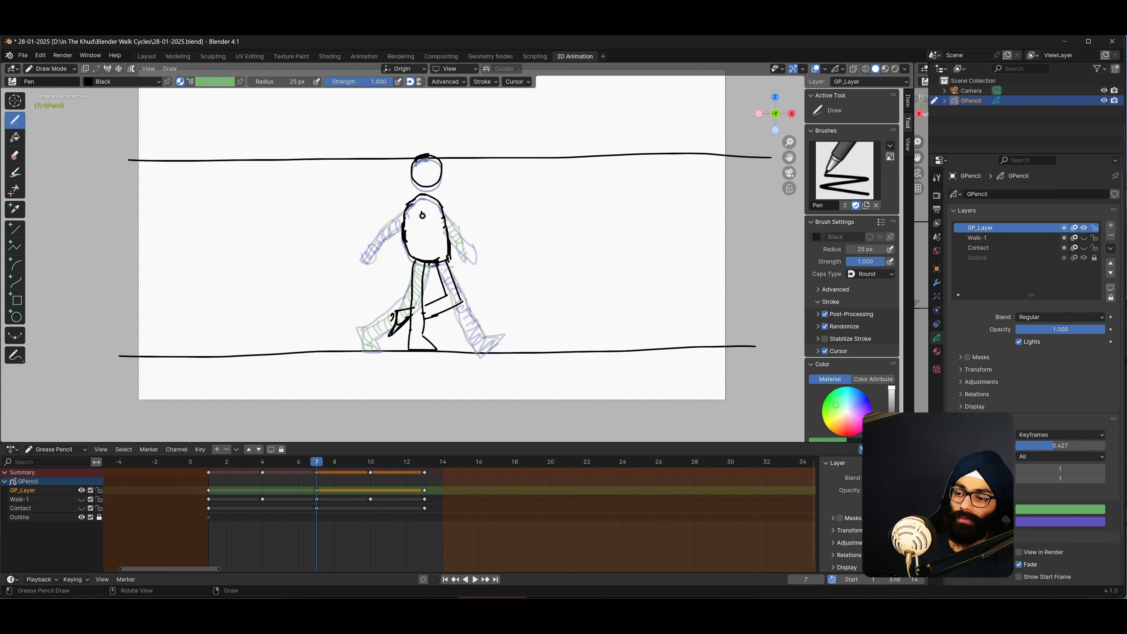
Draw one arm hanging straight down over the torso and the other forearm in front of the body, and play back the animation.
{"action": "left_click_drag", "start_coordinate": [422, 238], "coordinate": [421, 256]}
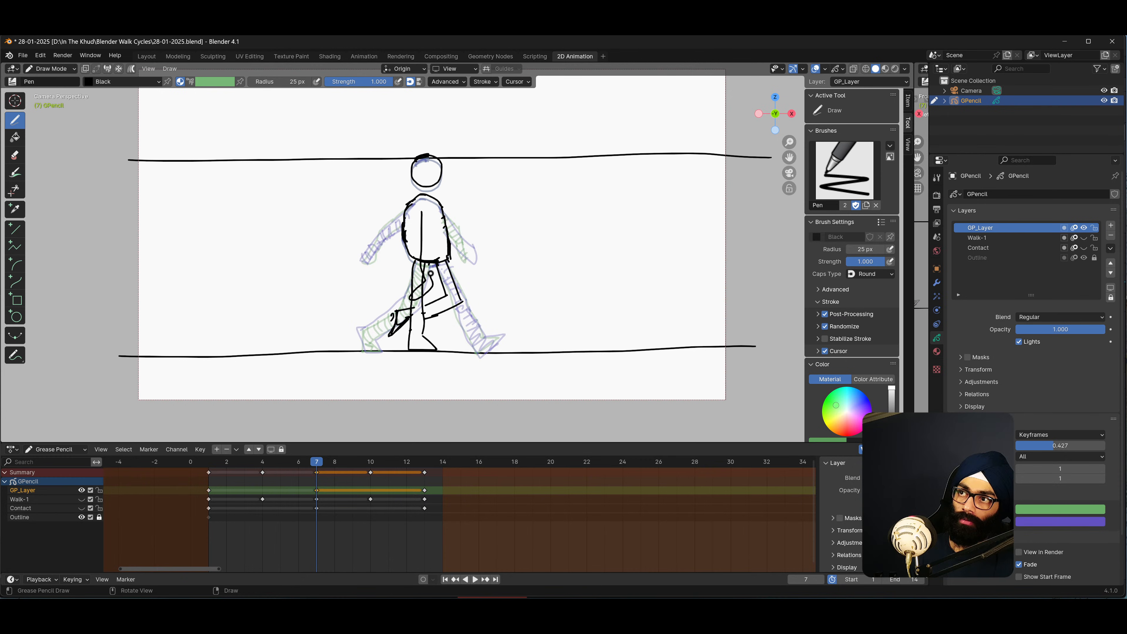
{"action": "left_click_drag", "start_coordinate": [431, 253], "coordinate": [429, 225]}
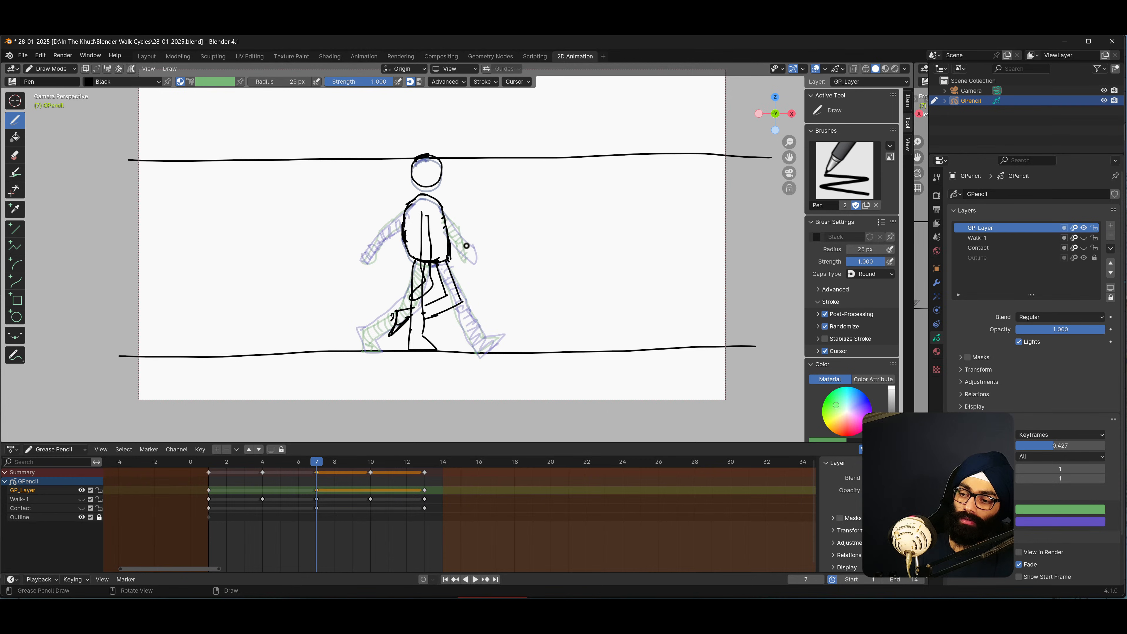
{"action": "left_click_drag", "start_coordinate": [450, 257], "coordinate": [471, 272]}
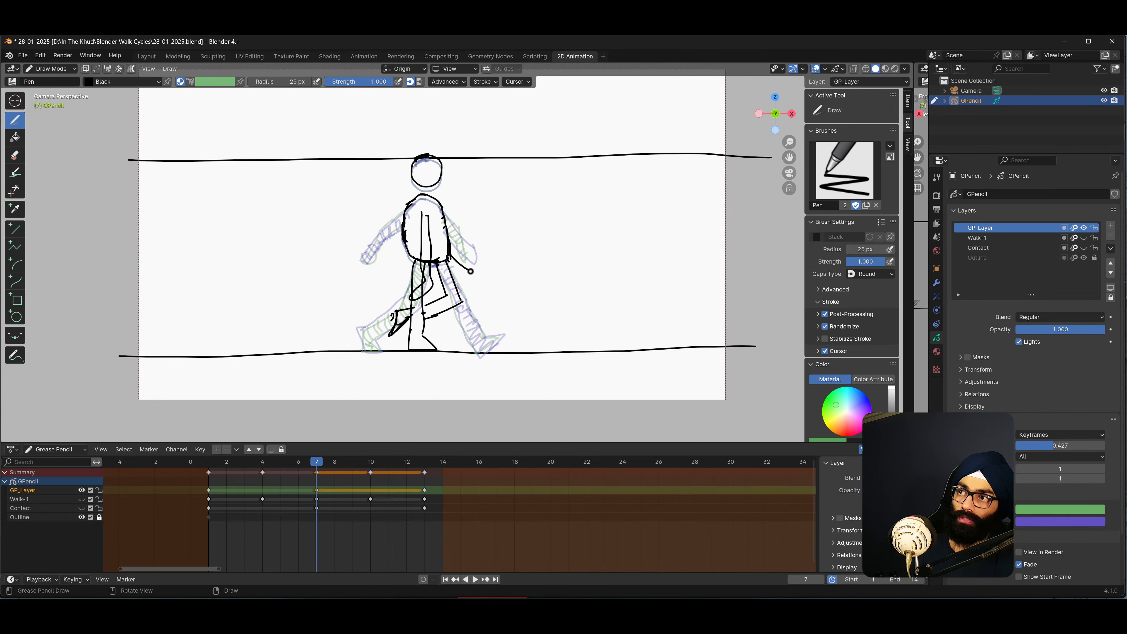
{"action": "key", "text": "space"}
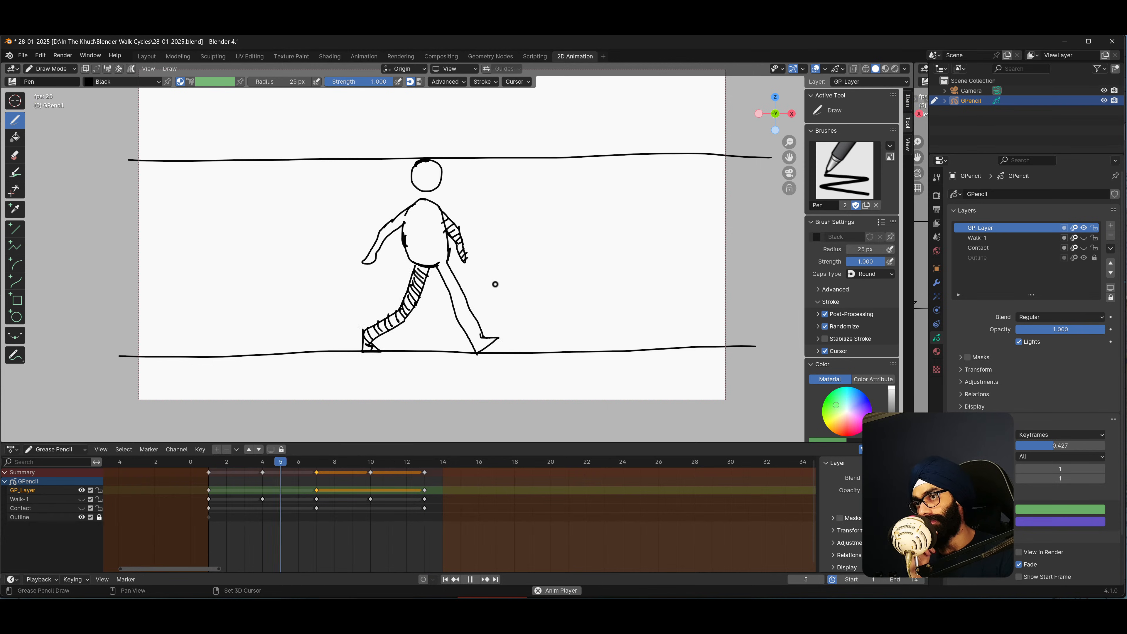
{"action": "key", "text": "space"}
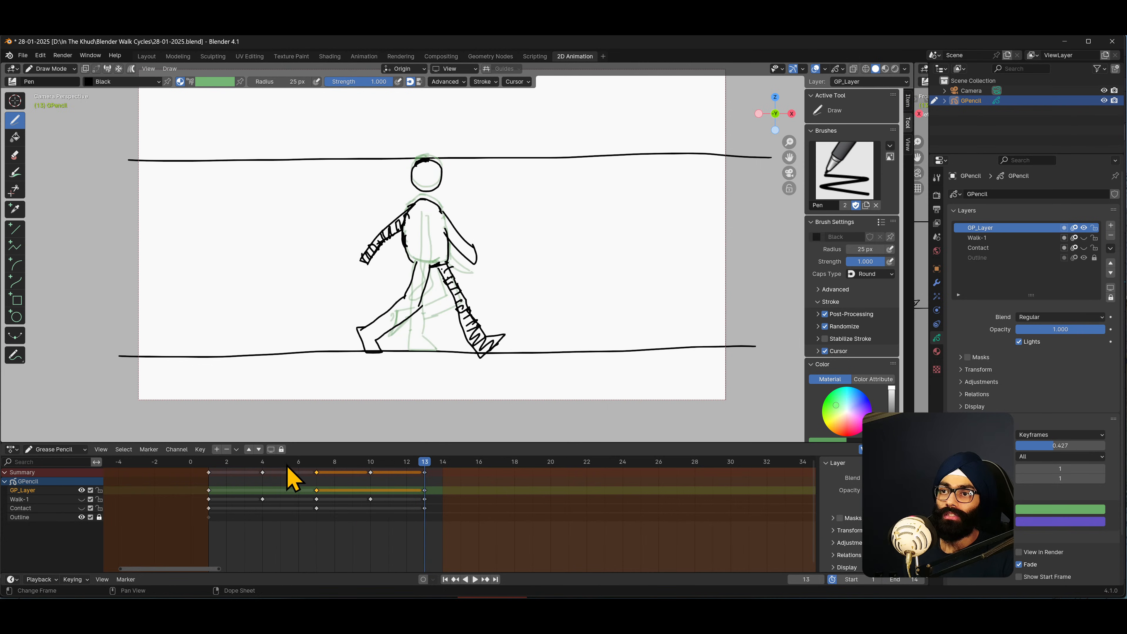
Make frame 4 the current frame and duplicate GP_Layer's frame 1 keyframe onto it.
{"action": "left_click_drag", "start_coordinate": [289, 473], "coordinate": [261, 484]}
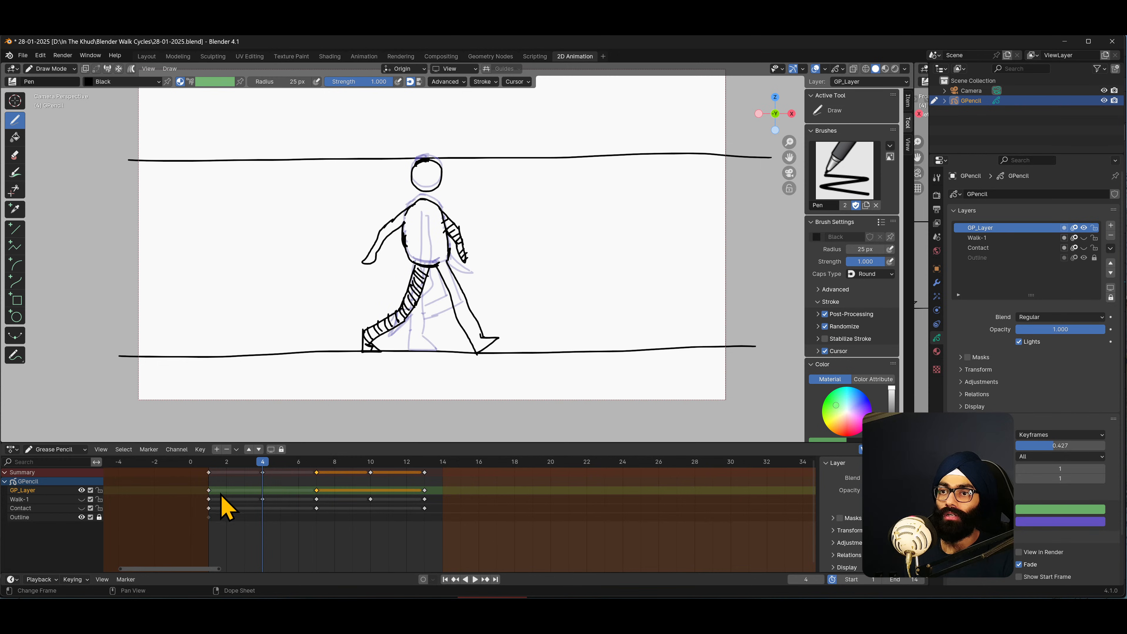
{"action": "left_click", "coordinate": [208, 490]}
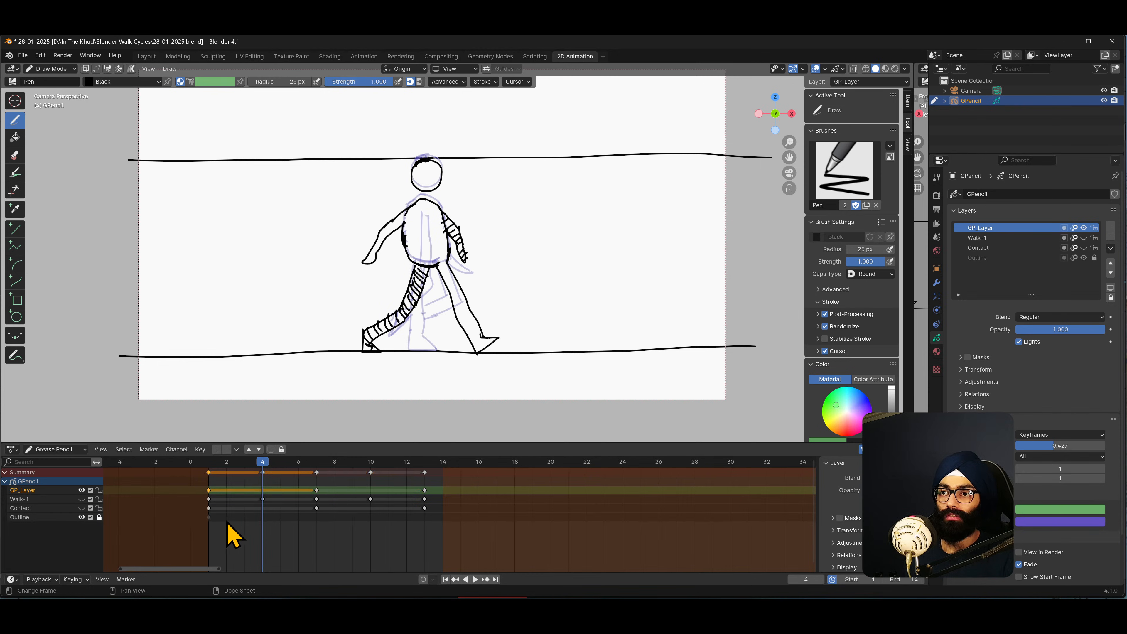
{"action": "key", "text": "shift+d"}
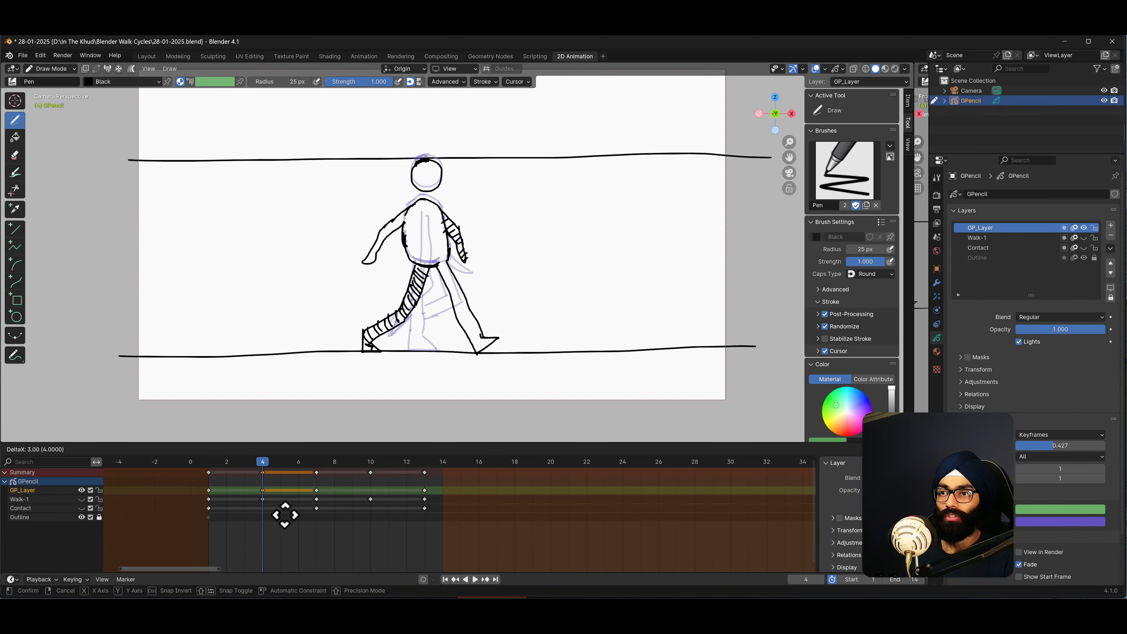
{"action": "left_click", "coordinate": [282, 515]}
In Edit Mode, select all strokes of the frame 4 figure and move them down about 0.1 m along Z.
{"action": "key", "text": "Tab"}
{"action": "key", "text": "a"}
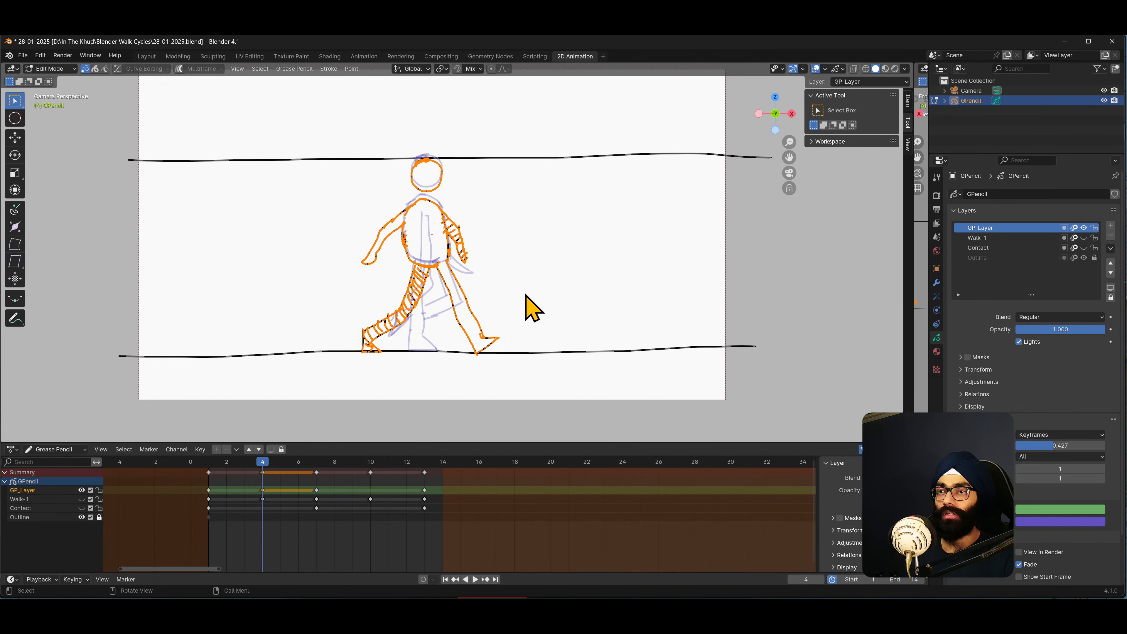
{"action": "key", "text": "g"}
{"action": "key", "text": "z"}
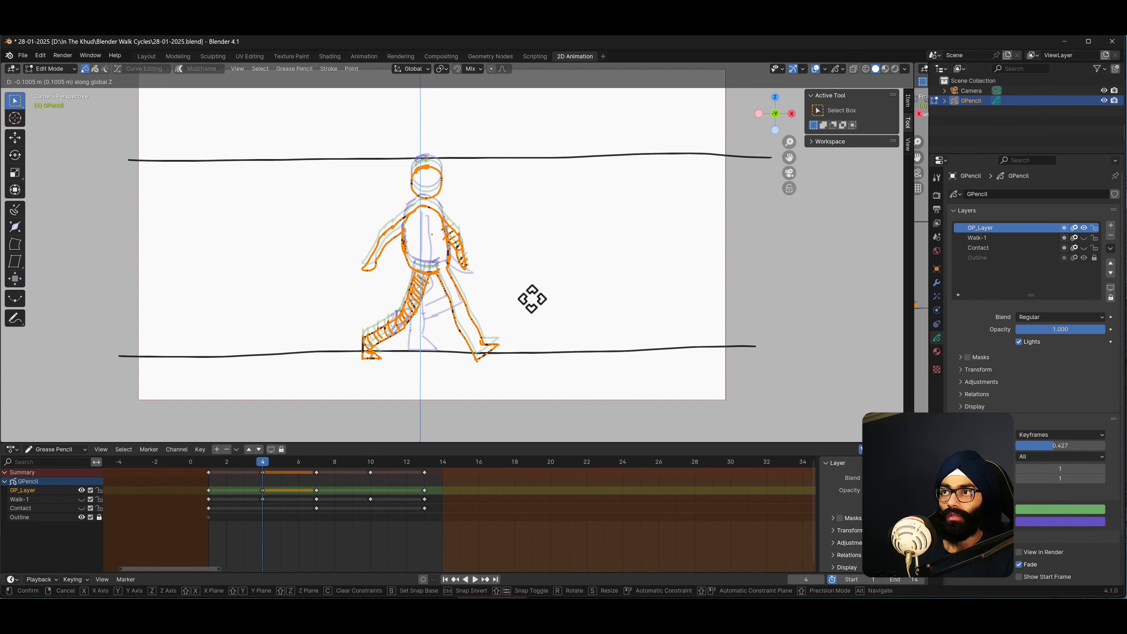
{"action": "left_click", "coordinate": [533, 299]}
In Draw Mode, erase the frame 4 figure's backward-swung arm with the point eraser at a 27 px radius.
{"action": "key", "text": "ctrl+Tab"}
{"action": "left_click", "coordinate": [514, 242]}
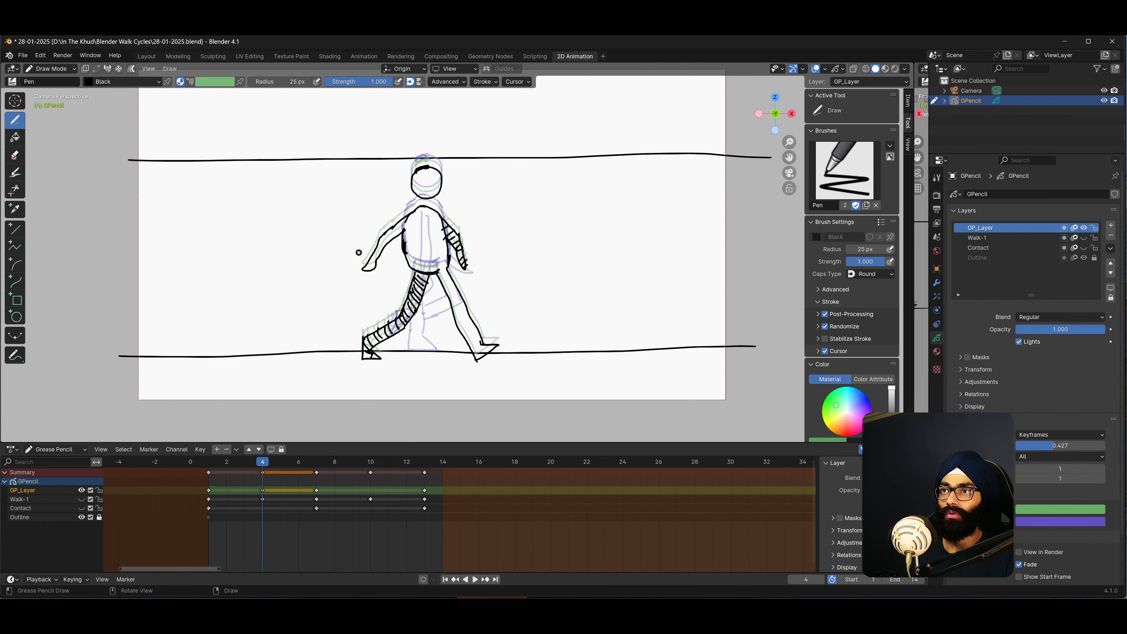
{"action": "key", "text": "e"}
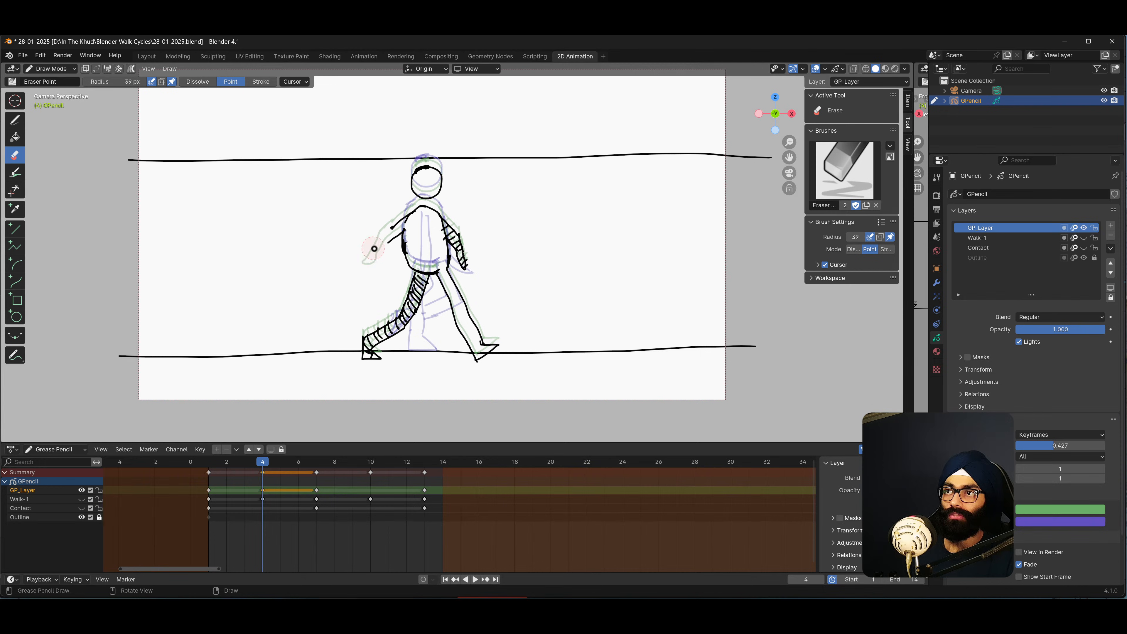
{"action": "key", "text": "f"}
{"action": "left_click", "coordinate": [380, 243]}
{"action": "left_click_drag", "start_coordinate": [384, 244], "coordinate": [398, 222]}
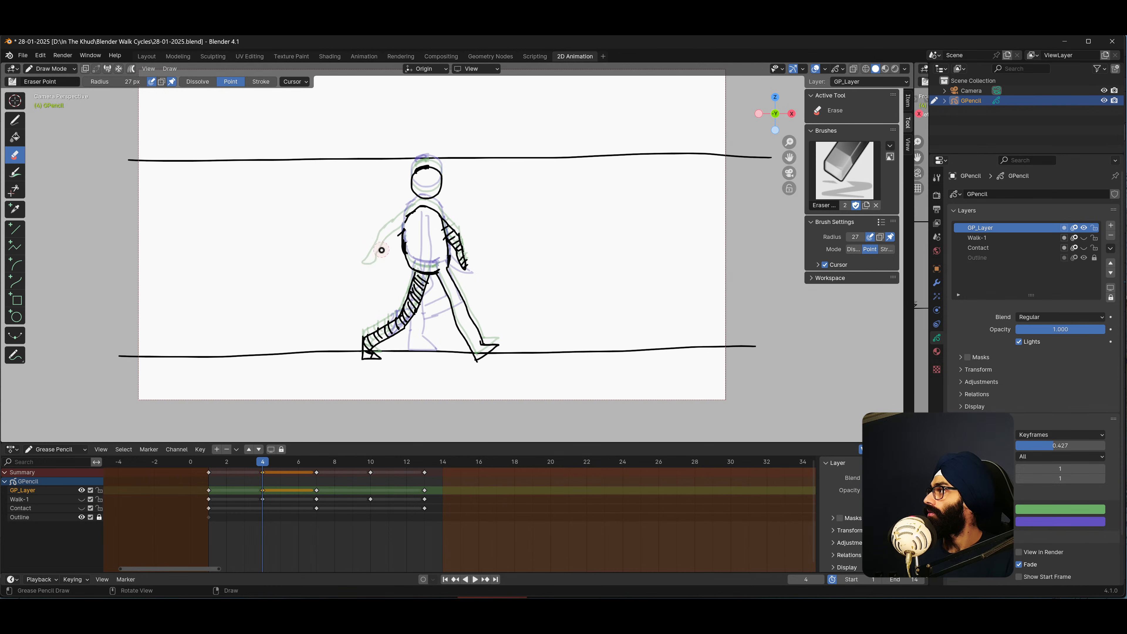
Erase both legs of the frame 4 figure below the torso, enlarging the eraser to 89 px and reducing it to 43 px for leftovers.
{"action": "mouse_move", "coordinate": [436, 289]}
{"action": "left_mouse_down"}
{"action": "mouse_move", "coordinate": [415, 282]}
{"action": "mouse_move", "coordinate": [386, 320]}
{"action": "mouse_move", "coordinate": [377, 335]}
{"action": "mouse_move", "coordinate": [392, 354]}
{"action": "left_mouse_up"}
{"action": "key", "text": "f"}
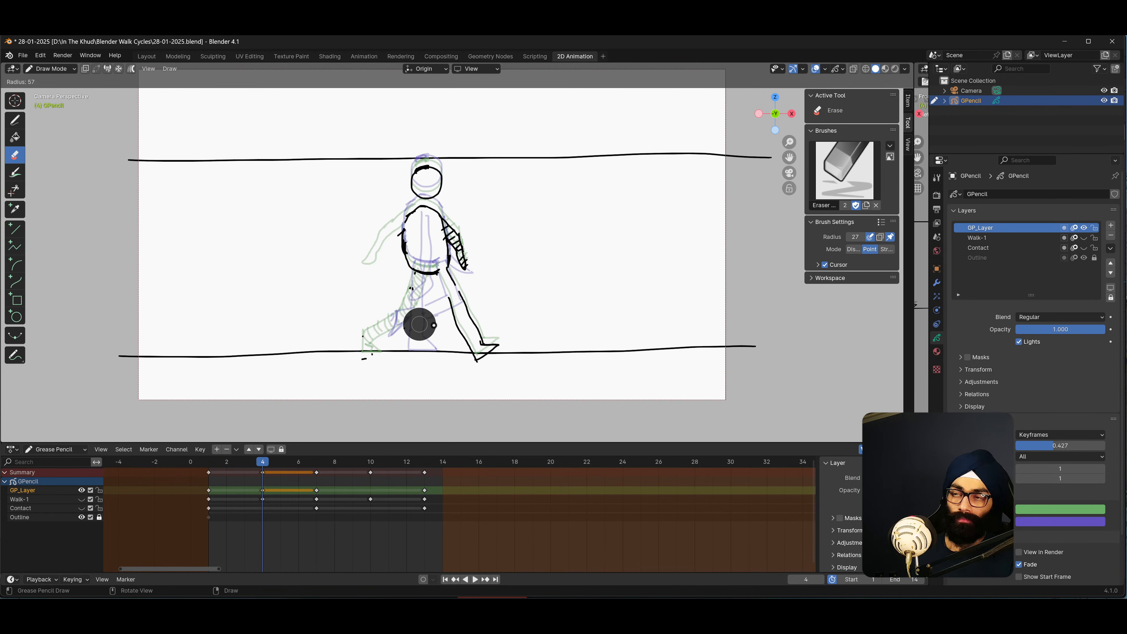
{"action": "left_click", "coordinate": [428, 314]}
{"action": "mouse_move", "coordinate": [405, 309]}
{"action": "left_mouse_down"}
{"action": "mouse_move", "coordinate": [390, 335]}
{"action": "mouse_move", "coordinate": [465, 328]}
{"action": "mouse_move", "coordinate": [495, 346]}
{"action": "mouse_move", "coordinate": [432, 324]}
{"action": "mouse_move", "coordinate": [440, 293]}
{"action": "mouse_move", "coordinate": [461, 287]}
{"action": "mouse_move", "coordinate": [440, 317]}
{"action": "left_mouse_up"}
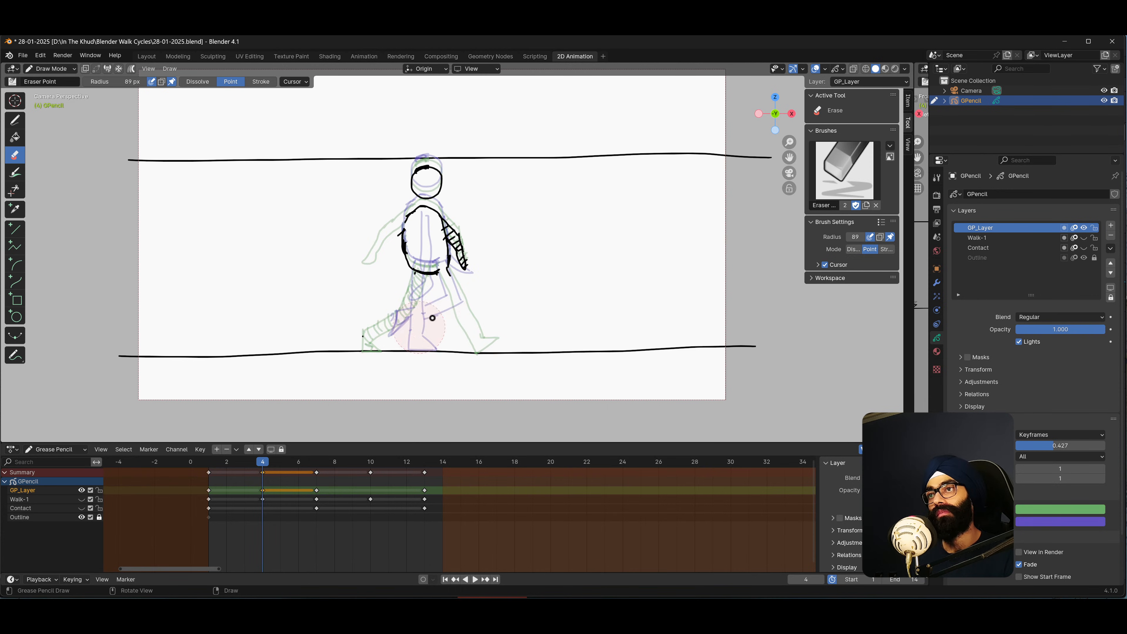
{"action": "key", "text": "f"}
{"action": "left_click", "coordinate": [410, 316]}
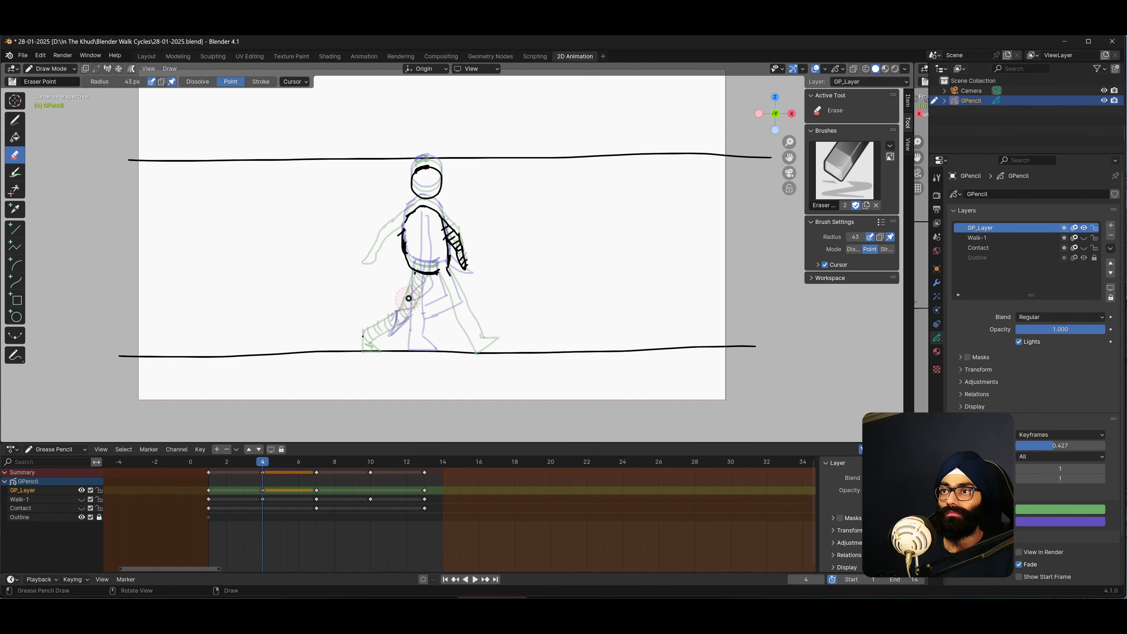
{"action": "mouse_move", "coordinate": [416, 280]}
{"action": "left_mouse_down"}
{"action": "mouse_move", "coordinate": [363, 332]}
{"action": "mouse_move", "coordinate": [443, 300]}
{"action": "mouse_move", "coordinate": [424, 310]}
{"action": "left_mouse_up"}
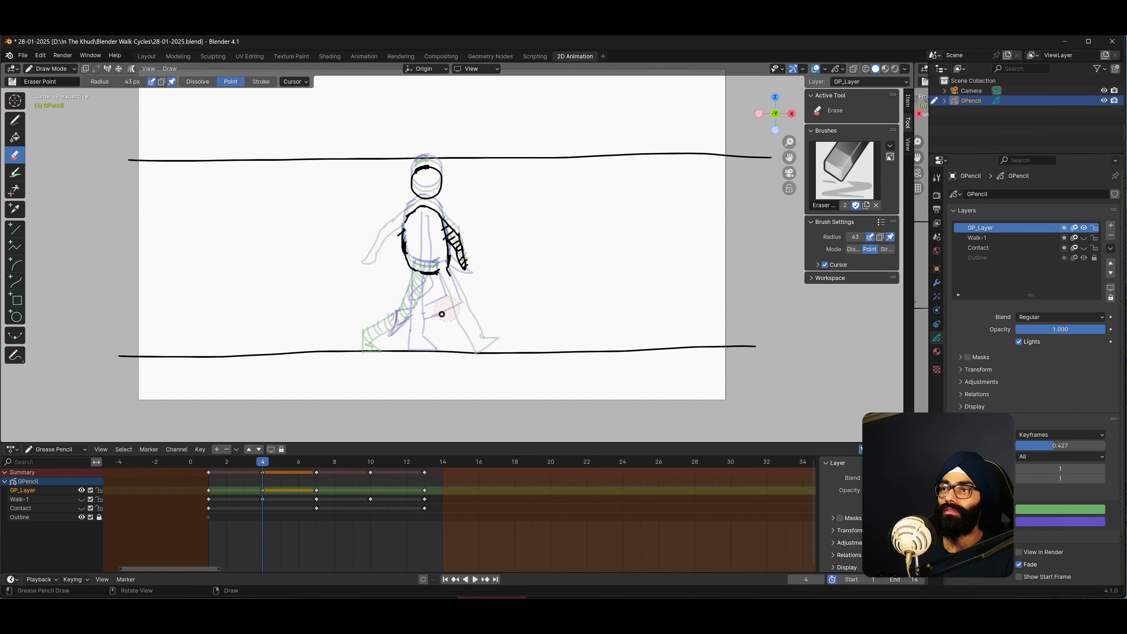
Draw the backward-swung arm from the shoulder with the Pen, reaching farther back than the frame 1 ghost arm.
{"action": "key", "text": "d"}
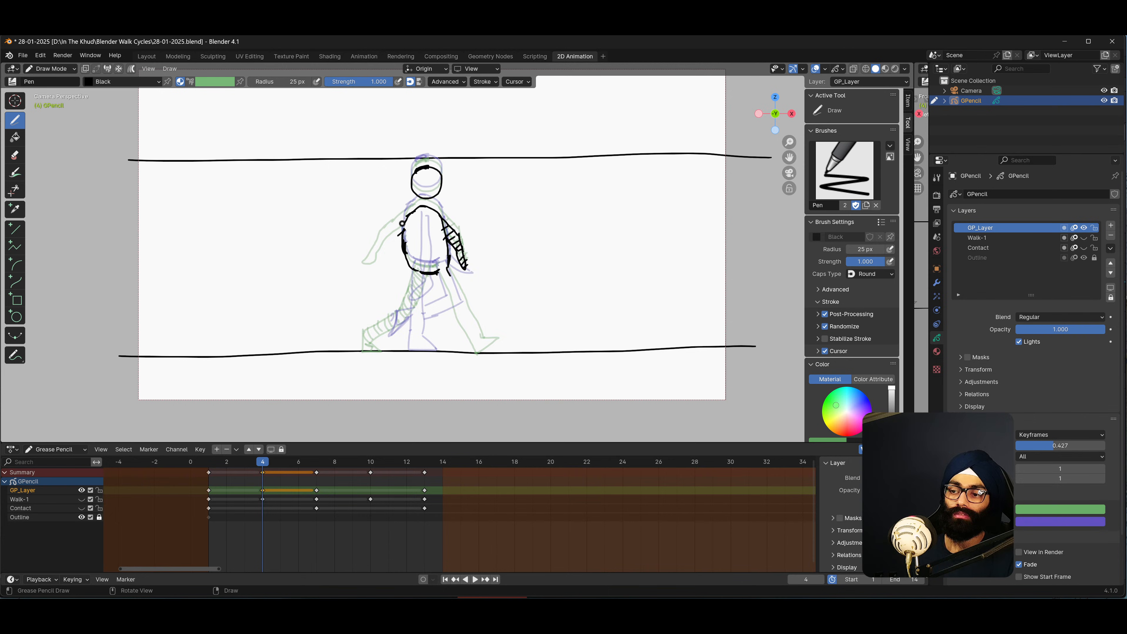
{"action": "left_click_drag", "start_coordinate": [415, 212], "coordinate": [386, 232]}
{"action": "key", "text": "ctrl+z"}
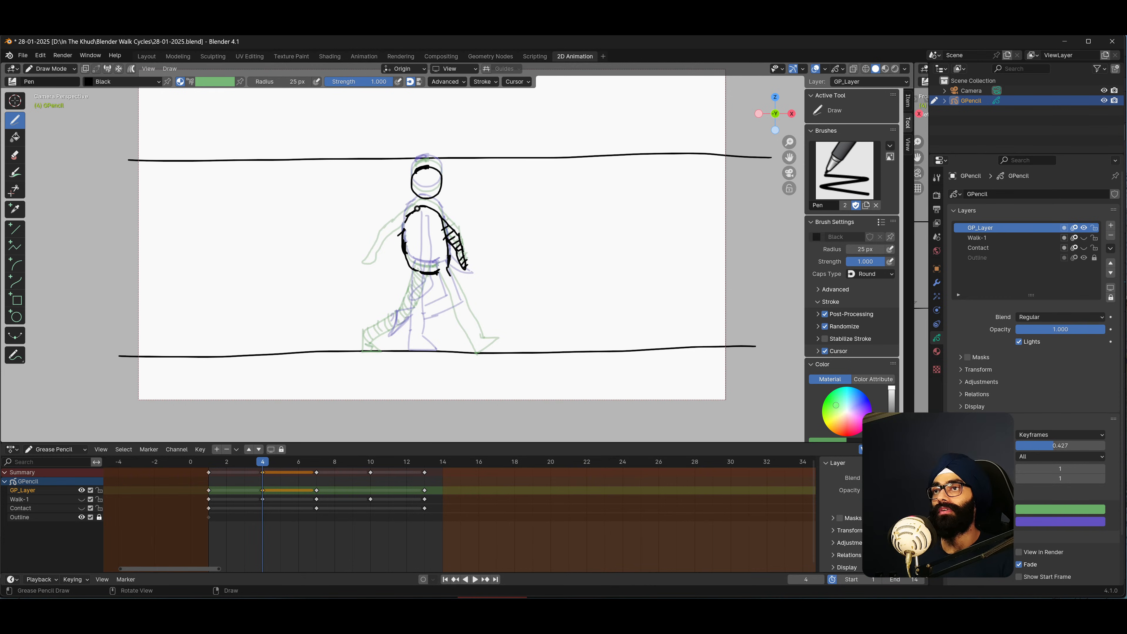
{"action": "left_click_drag", "start_coordinate": [413, 212], "coordinate": [355, 254]}
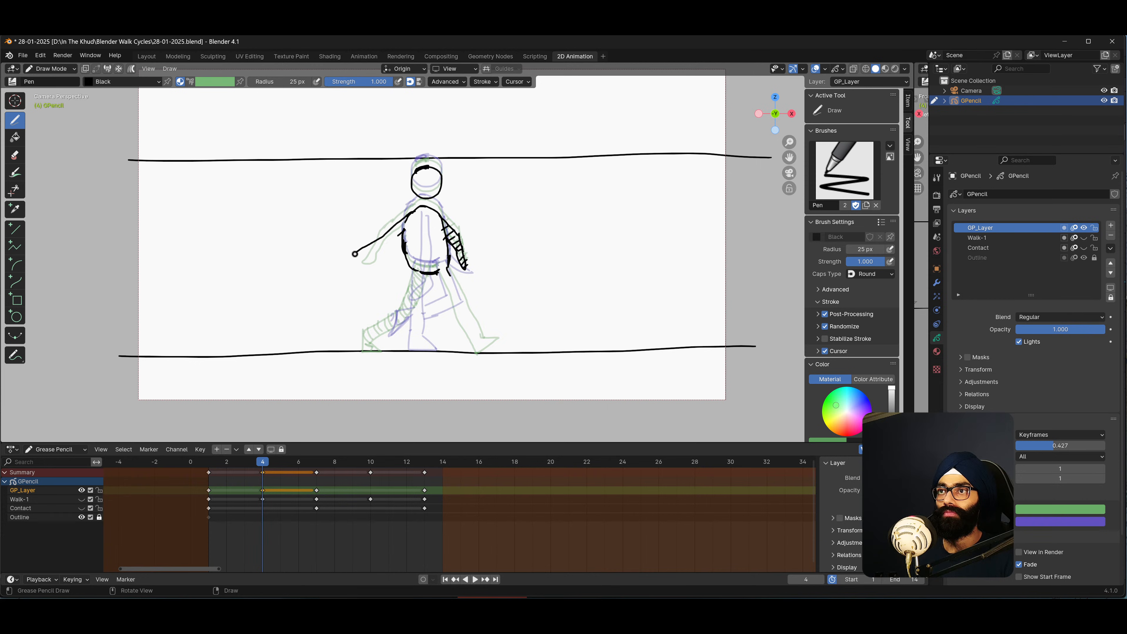
{"action": "key", "text": "ctrl+z"}
{"action": "mouse_move", "coordinate": [412, 212]}
{"action": "left_mouse_down"}
{"action": "mouse_move", "coordinate": [359, 260]}
{"action": "mouse_move", "coordinate": [405, 231]}
{"action": "mouse_move", "coordinate": [464, 225]}
{"action": "mouse_move", "coordinate": [460, 244]}
{"action": "left_mouse_up"}
Erase the hatched forward arm, repair the torso's front edge and draw a new arm reaching farther forward with a pointed hand.
{"action": "key", "text": "e"}
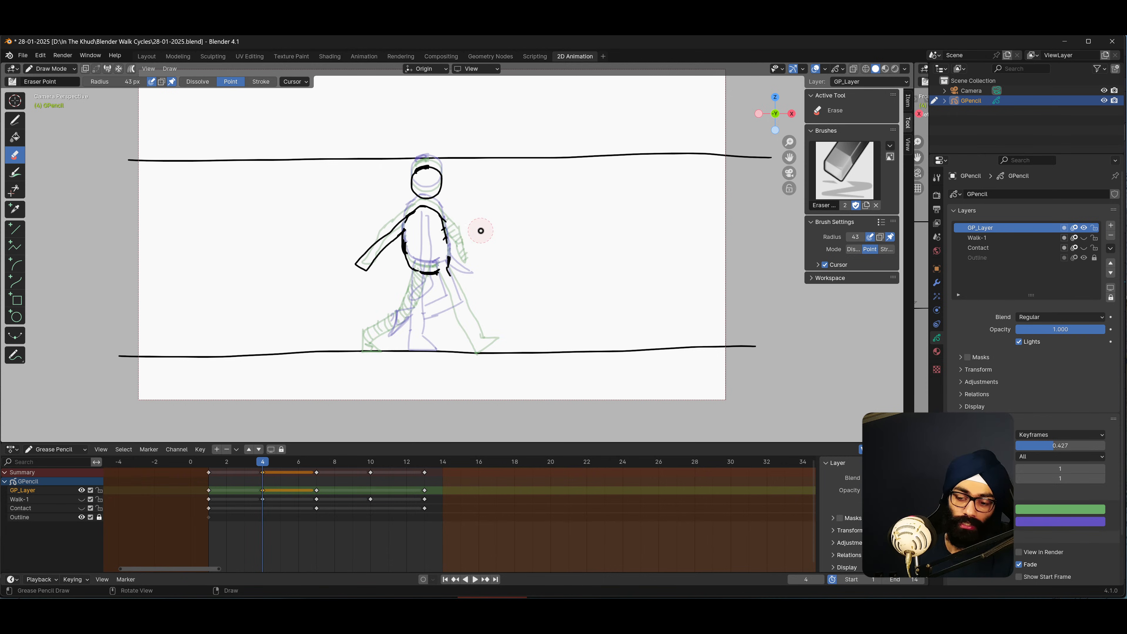
{"action": "key", "text": "b"}
{"action": "left_click_drag", "start_coordinate": [447, 246], "coordinate": [438, 277]}
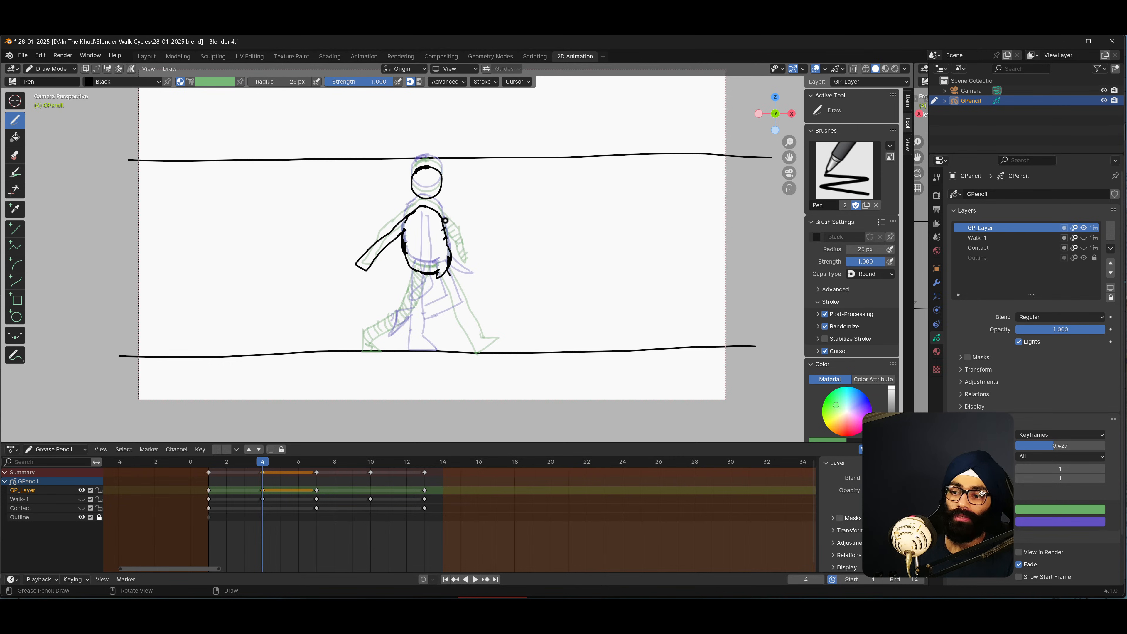
{"action": "left_click_drag", "start_coordinate": [442, 217], "coordinate": [498, 258]}
{"action": "left_click_drag", "start_coordinate": [443, 236], "coordinate": [499, 263]}
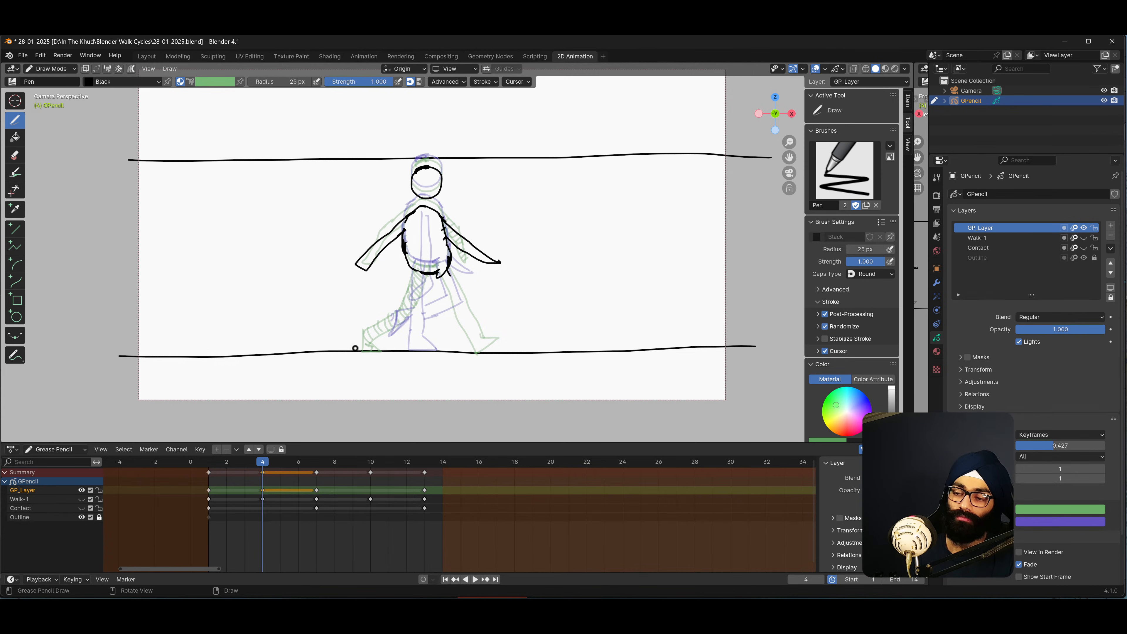
Sketch a lower hip line under the torso and erase part of the torso's old bottom edge.
{"action": "left_click_drag", "start_coordinate": [407, 270], "coordinate": [439, 276]}
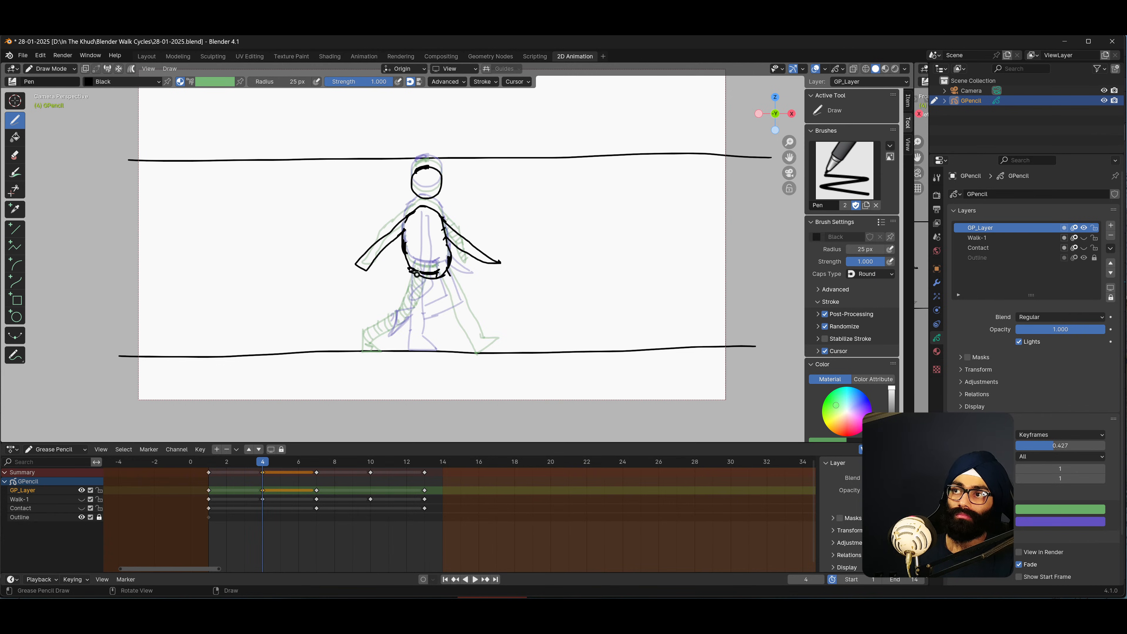
{"action": "left_click_drag", "start_coordinate": [410, 272], "coordinate": [451, 286]}
{"action": "key", "text": "e"}
{"action": "key", "text": "d"}
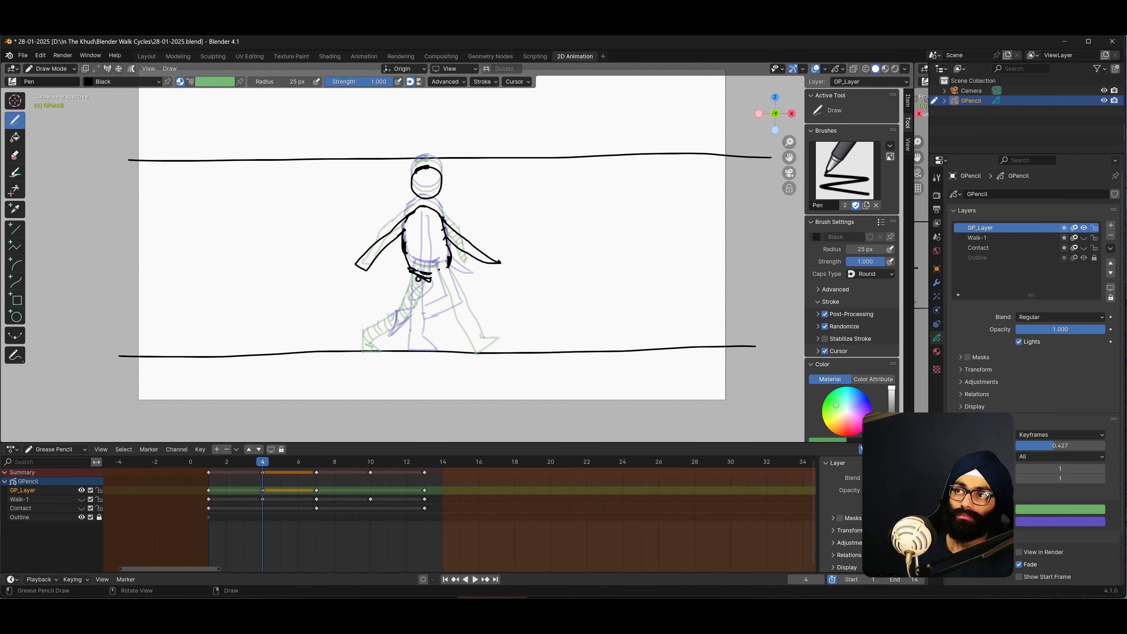
{"action": "mouse_move", "coordinate": [408, 288]}
{"action": "left_mouse_down"}
{"action": "mouse_move", "coordinate": [400, 303]}
{"action": "mouse_move", "coordinate": [412, 311]}
{"action": "left_mouse_up"}
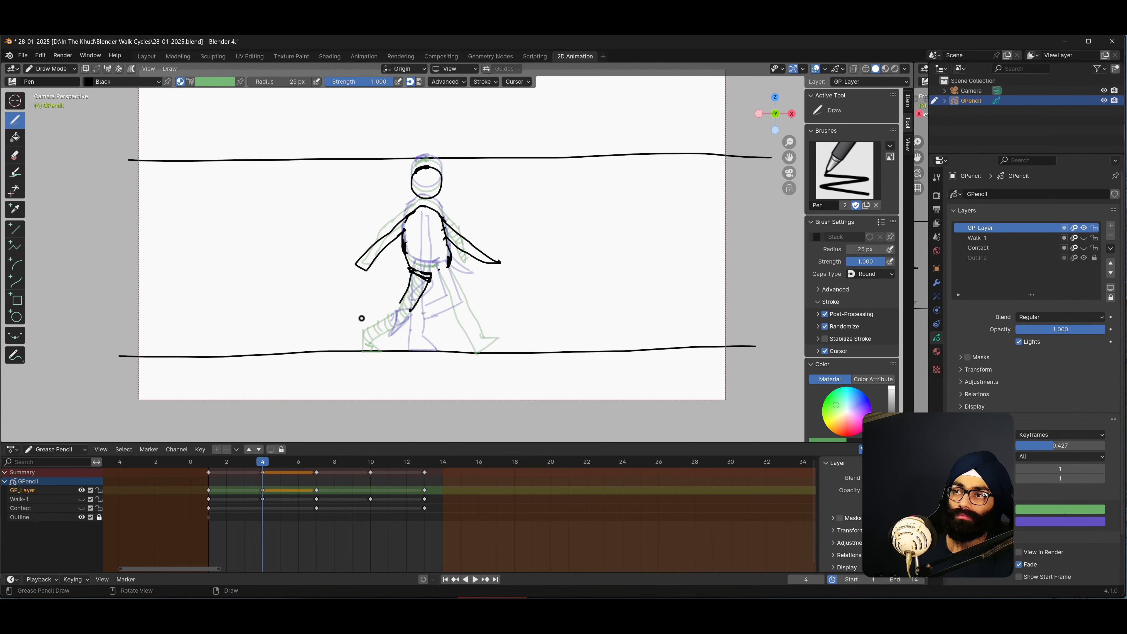
{"action": "mouse_move", "coordinate": [359, 321]}
{"action": "left_mouse_down"}
{"action": "mouse_move", "coordinate": [402, 303]}
{"action": "mouse_move", "coordinate": [397, 321]}
{"action": "mouse_move", "coordinate": [367, 331]}
{"action": "mouse_move", "coordinate": [366, 361]}
{"action": "mouse_move", "coordinate": [414, 309]}
{"action": "mouse_move", "coordinate": [373, 353]}
{"action": "left_mouse_up"}
{"action": "key", "text": "ctrl+z"}
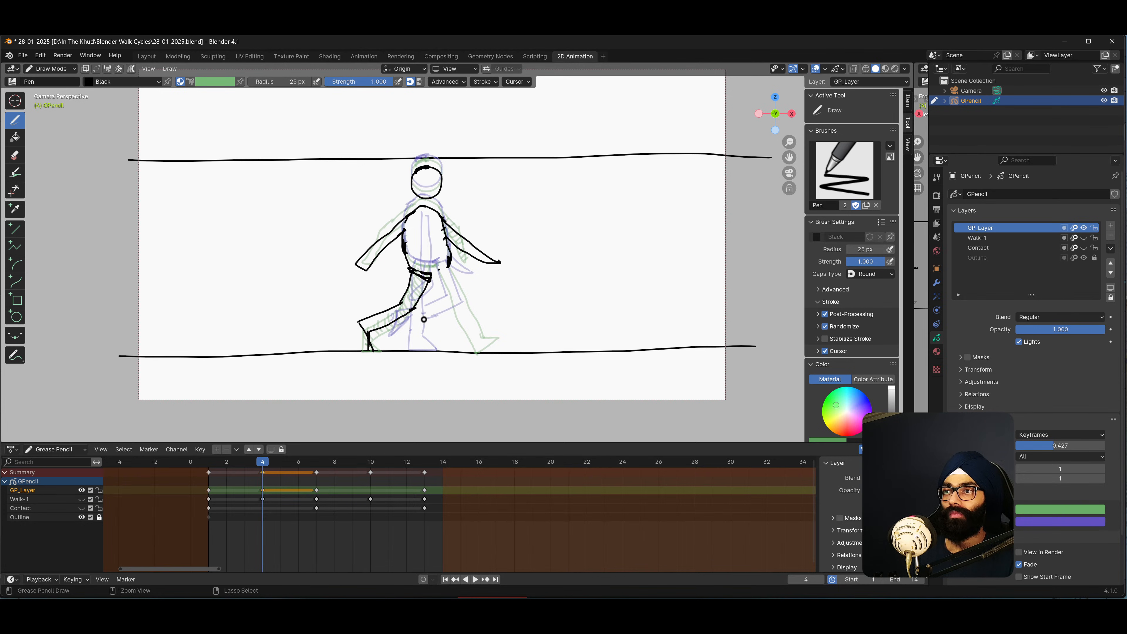
{"action": "key", "text": "ctrl+z"}
{"action": "key", "text": "ctrl+z"}
{"action": "key", "text": "ctrl+z"}
{"action": "key", "text": "ctrl+z"}
{"action": "key", "text": "ctrl+z"}
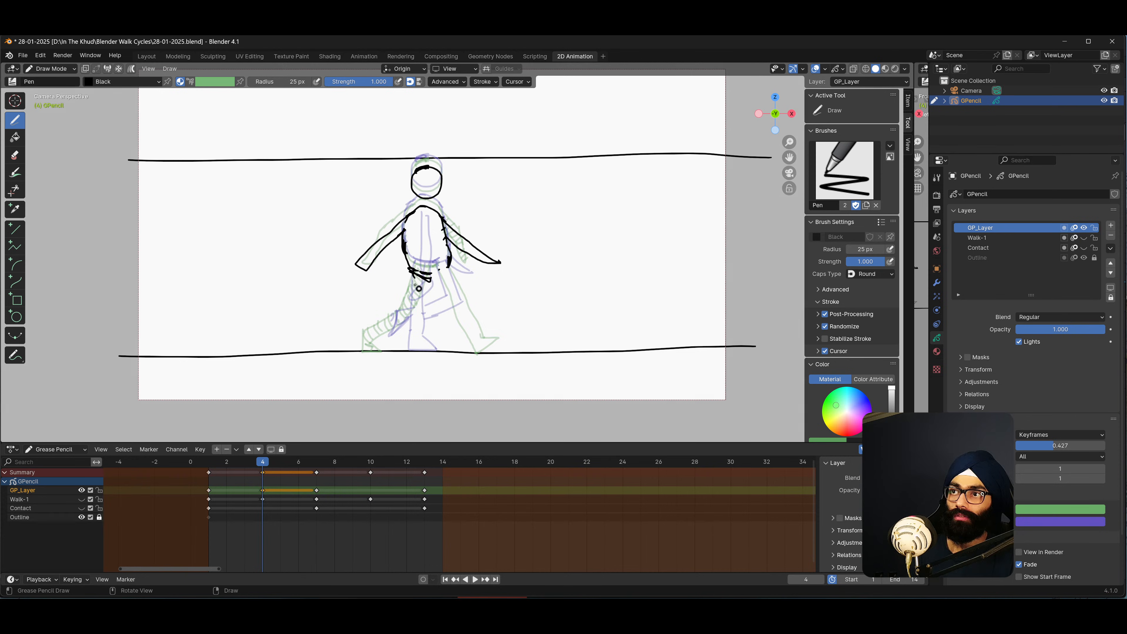
Round off the hips below the torso and draw the trailing leg bent backward with its toe on the ground line.
{"action": "left_click_drag", "start_coordinate": [446, 265], "coordinate": [409, 278]}
{"action": "left_click_drag", "start_coordinate": [411, 279], "coordinate": [454, 264]}
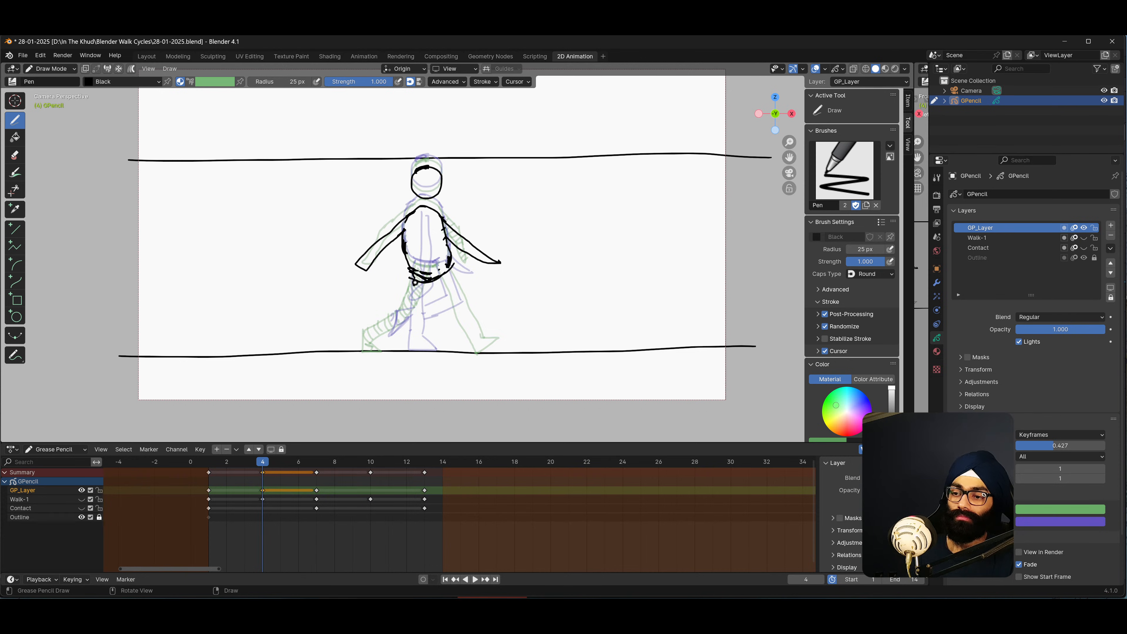
{"action": "left_click_drag", "start_coordinate": [427, 287], "coordinate": [375, 349]}
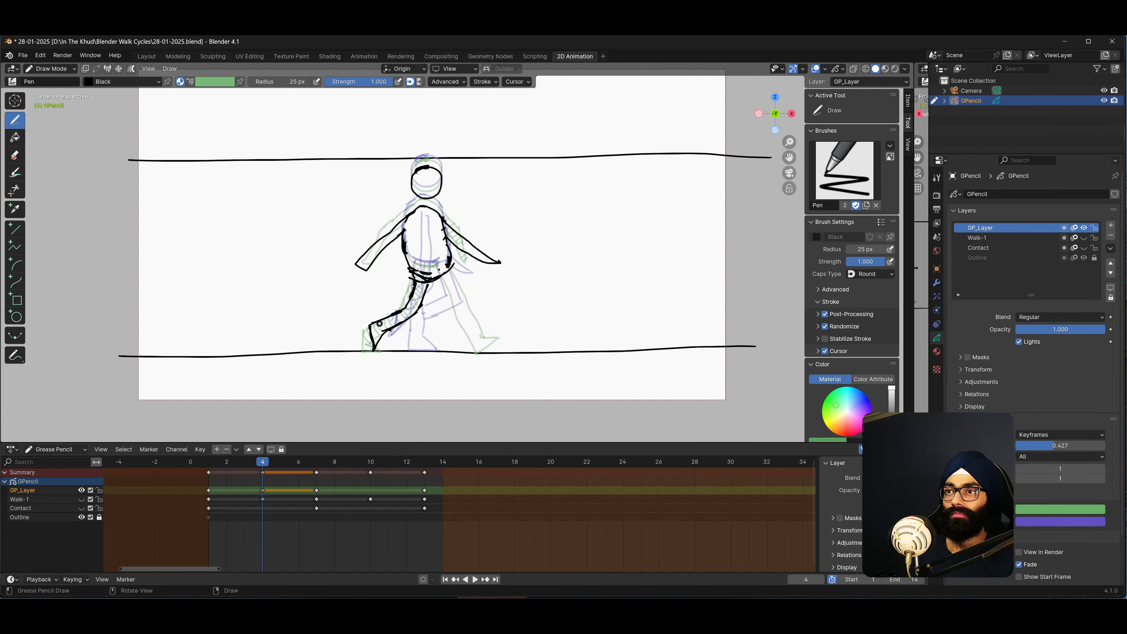
{"action": "mouse_move", "coordinate": [367, 327]}
{"action": "left_mouse_down", "text": "ctrl"}
{"action": "mouse_move", "coordinate": [373, 340]}
{"action": "mouse_move", "coordinate": [377, 327]}
{"action": "mouse_move", "coordinate": [358, 329]}
{"action": "mouse_move", "coordinate": [372, 326]}
{"action": "left_mouse_up", "text": "ctrl"}
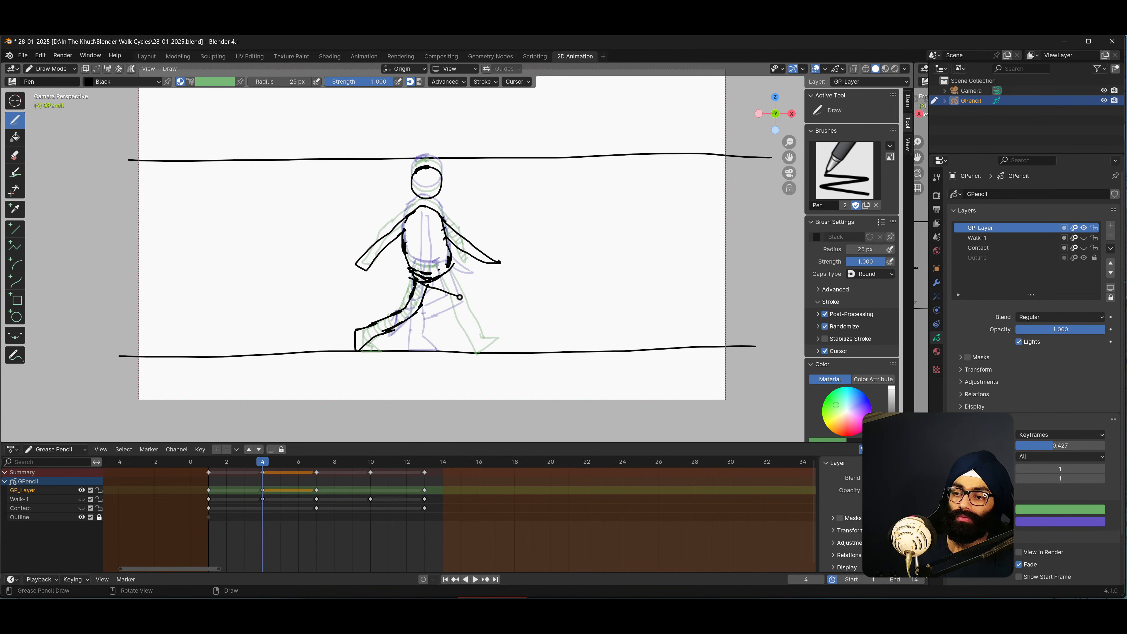
Draw the leading leg with a bent knee, an upright shin and the foot flat on the ground line.
{"action": "mouse_move", "coordinate": [460, 297]}
{"action": "left_mouse_down"}
{"action": "mouse_move", "coordinate": [458, 351]}
{"action": "mouse_move", "coordinate": [492, 351]}
{"action": "left_mouse_up"}
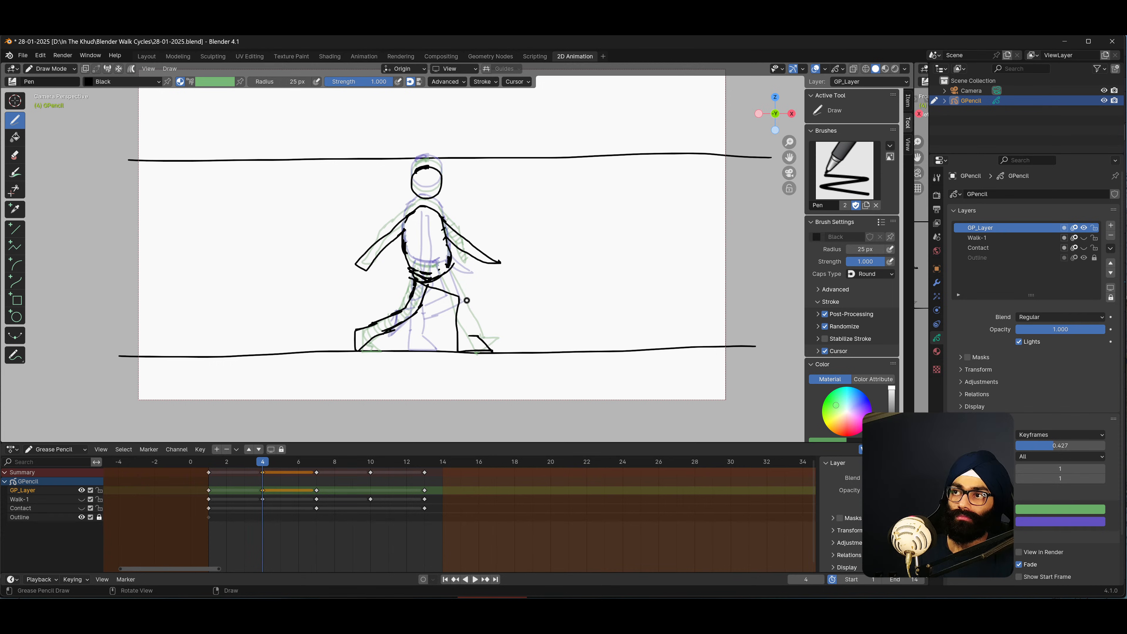
{"action": "left_click_drag", "start_coordinate": [467, 300], "coordinate": [477, 336]}
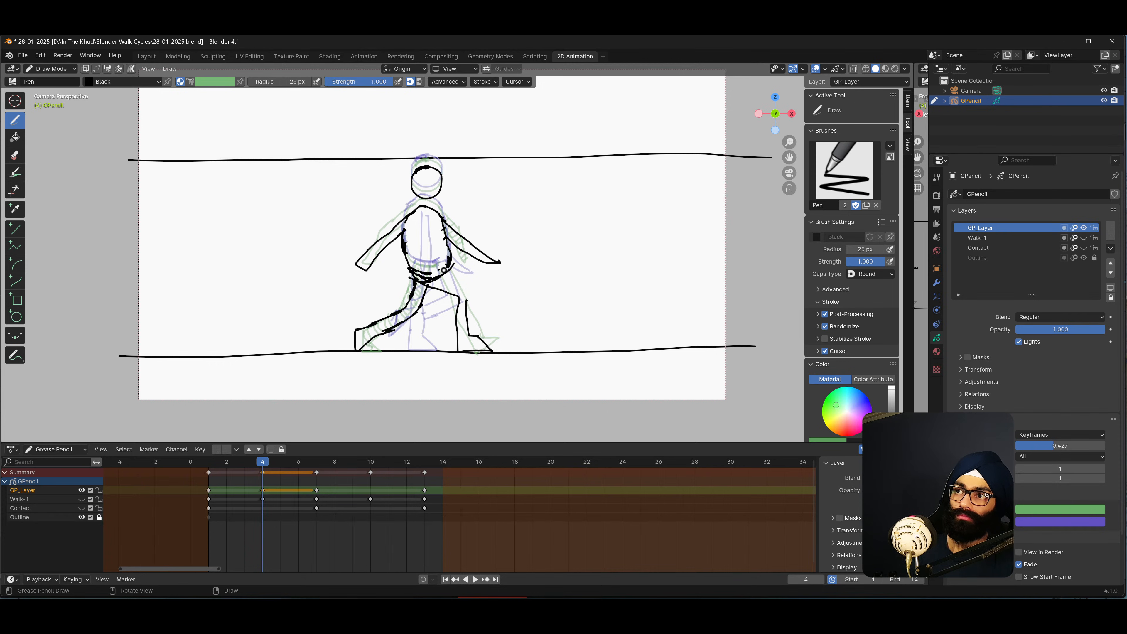
{"action": "left_click_drag", "start_coordinate": [443, 270], "coordinate": [471, 294]}
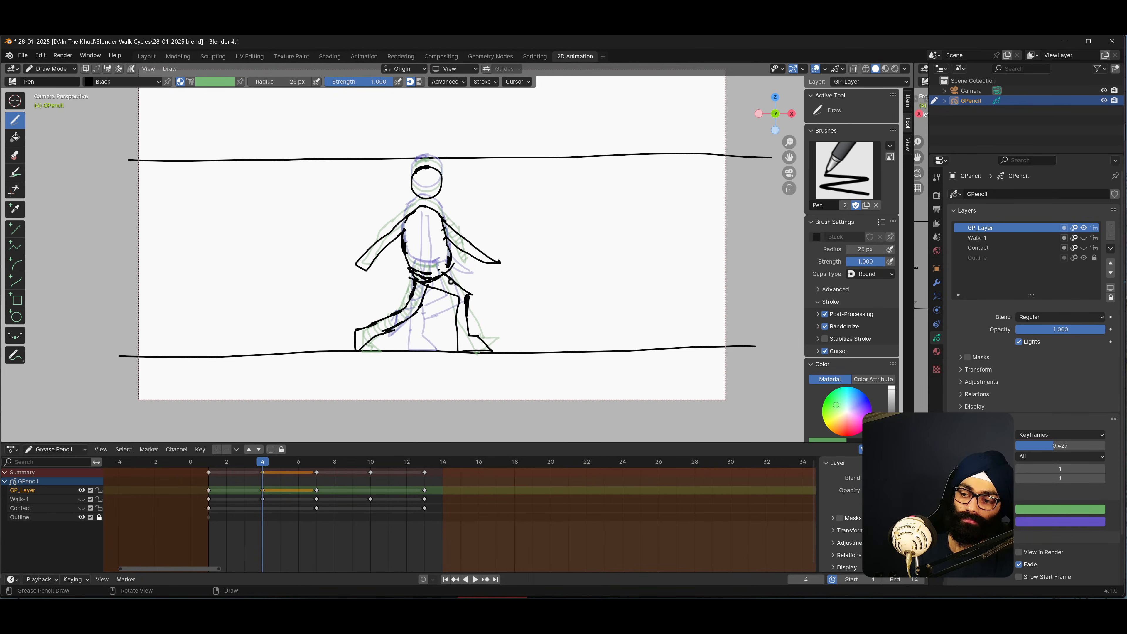
Clean up the hip and leading leg with a 22 px eraser, and redraw the thigh top and the shin's back line.
{"action": "key", "text": "e"}
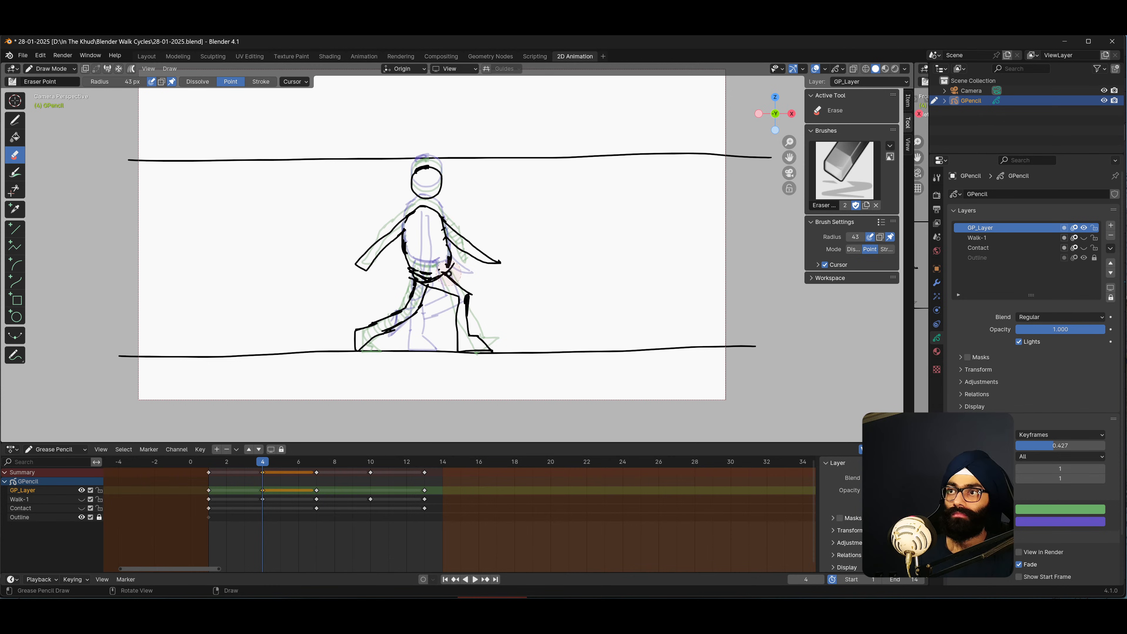
{"action": "key", "text": "f"}
{"action": "left_click", "coordinate": [465, 276]}
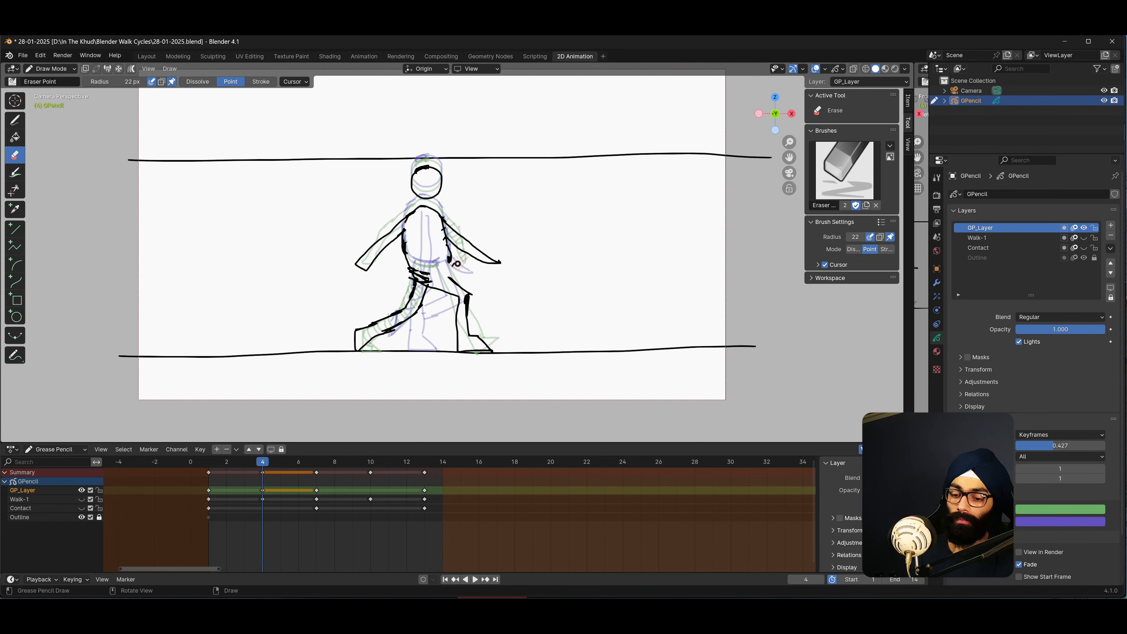
{"action": "key", "text": "d"}
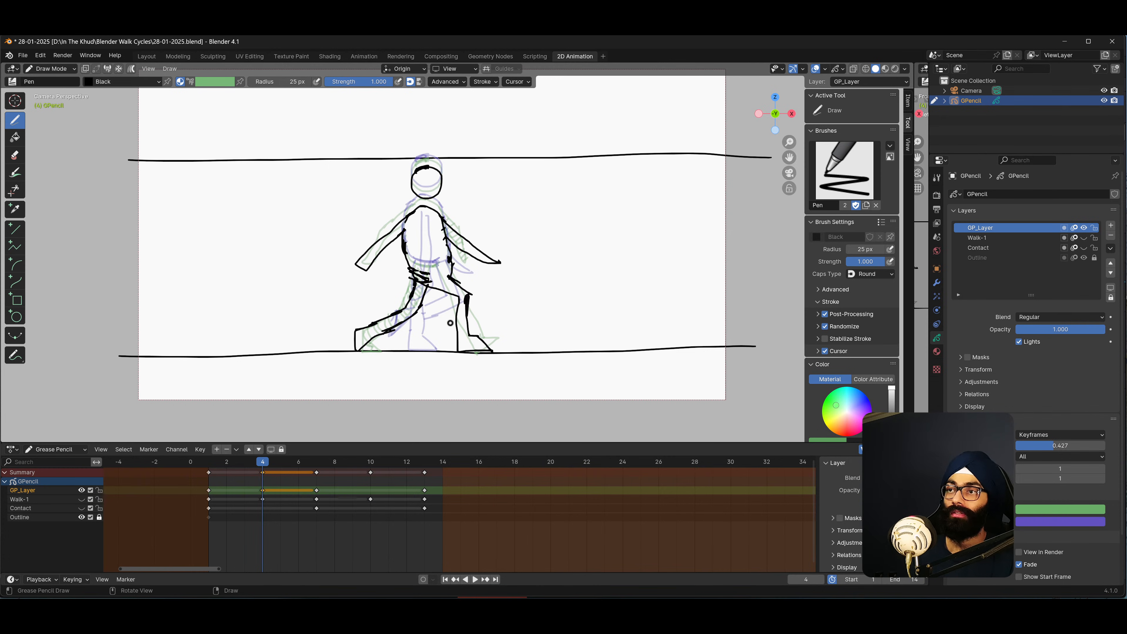
{"action": "key", "text": "e"}
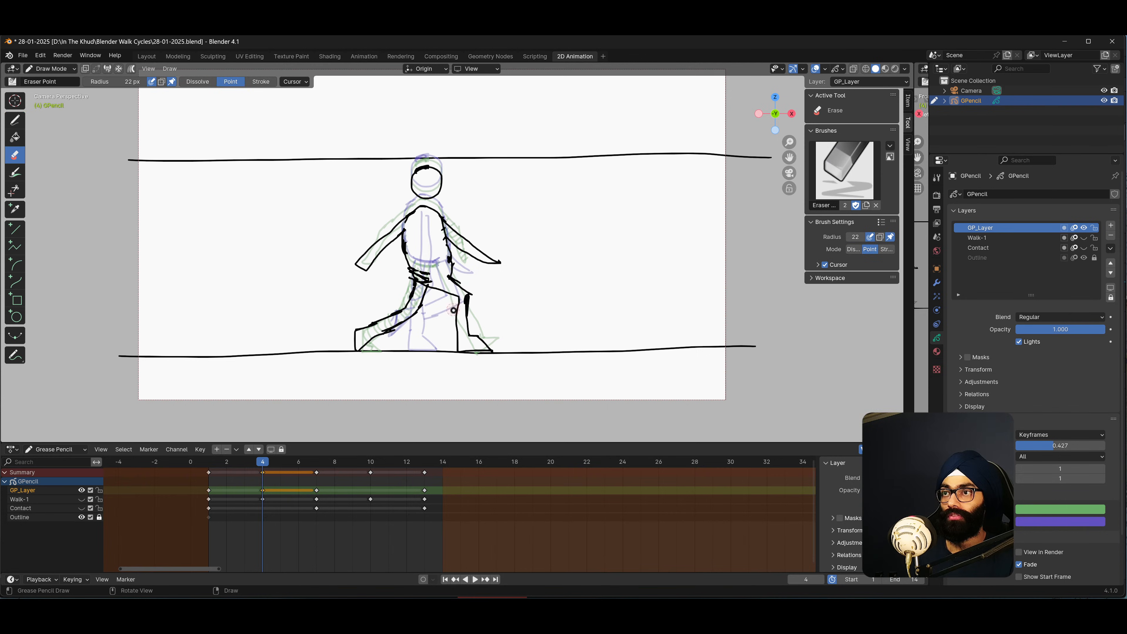
{"action": "key", "text": "d"}
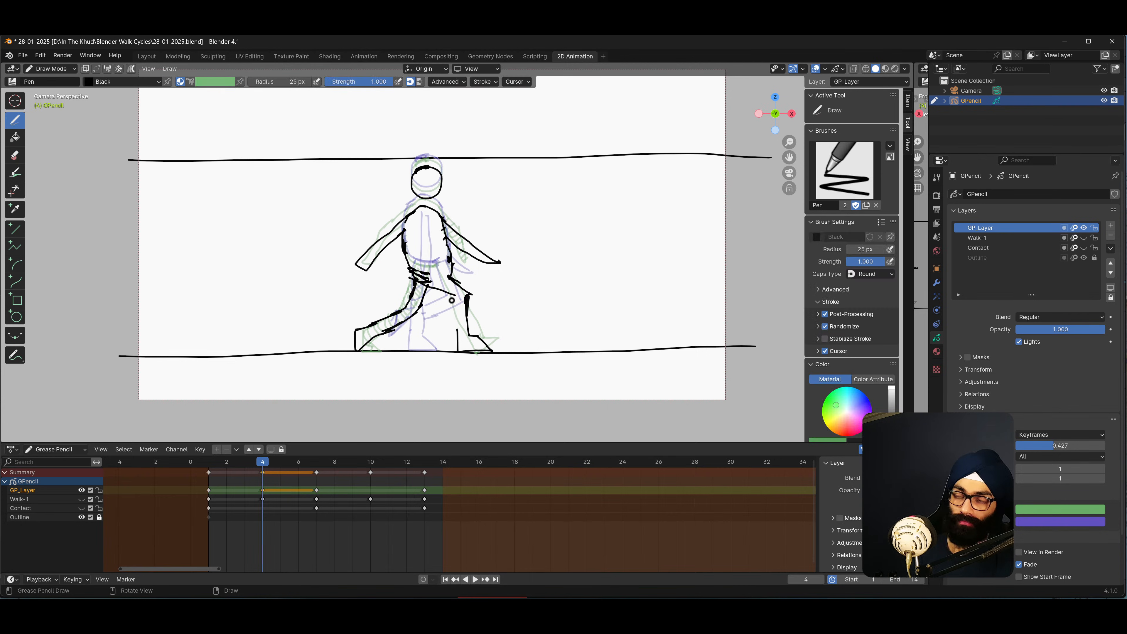
{"action": "left_click_drag", "start_coordinate": [454, 313], "coordinate": [457, 332]}
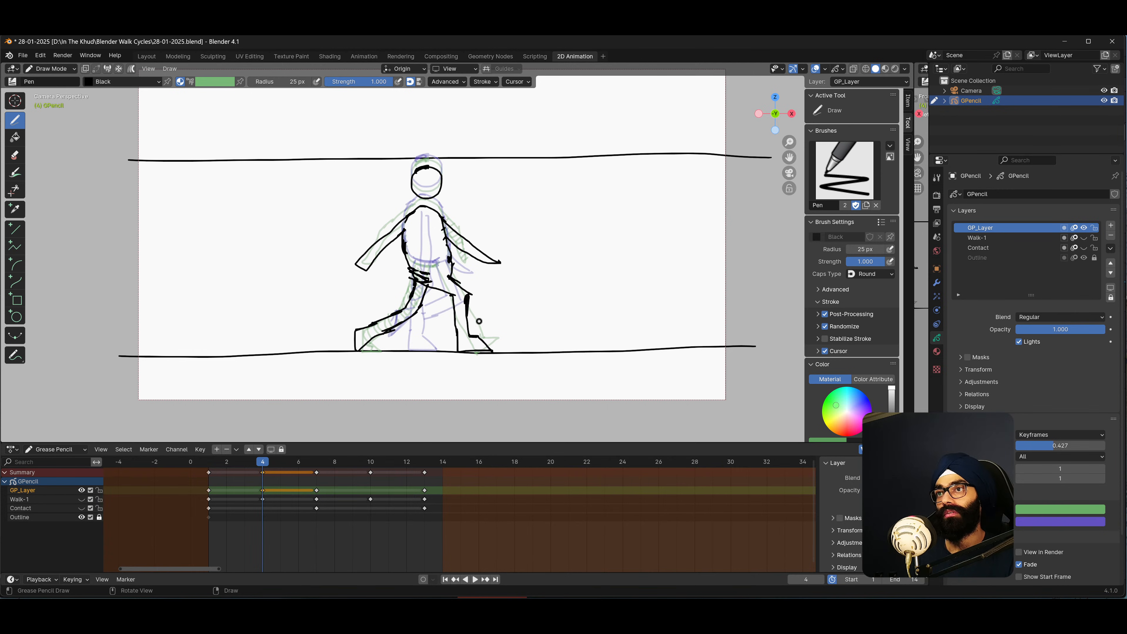
Play back the walk animation and scrub through the frames to review the down pose.
{"action": "key", "text": "space"}
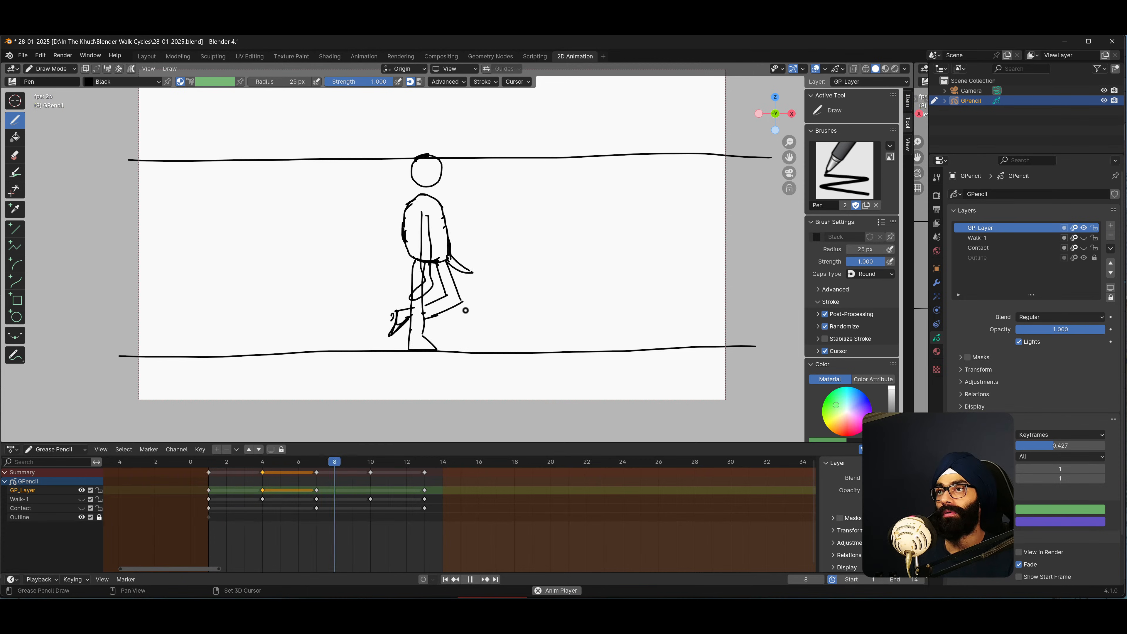
{"action": "key", "text": "space"}
{"action": "mouse_move", "coordinate": [228, 484]}
{"action": "left_mouse_down"}
{"action": "mouse_move", "coordinate": [209, 473]}
{"action": "mouse_move", "coordinate": [350, 466]}
{"action": "left_mouse_up"}
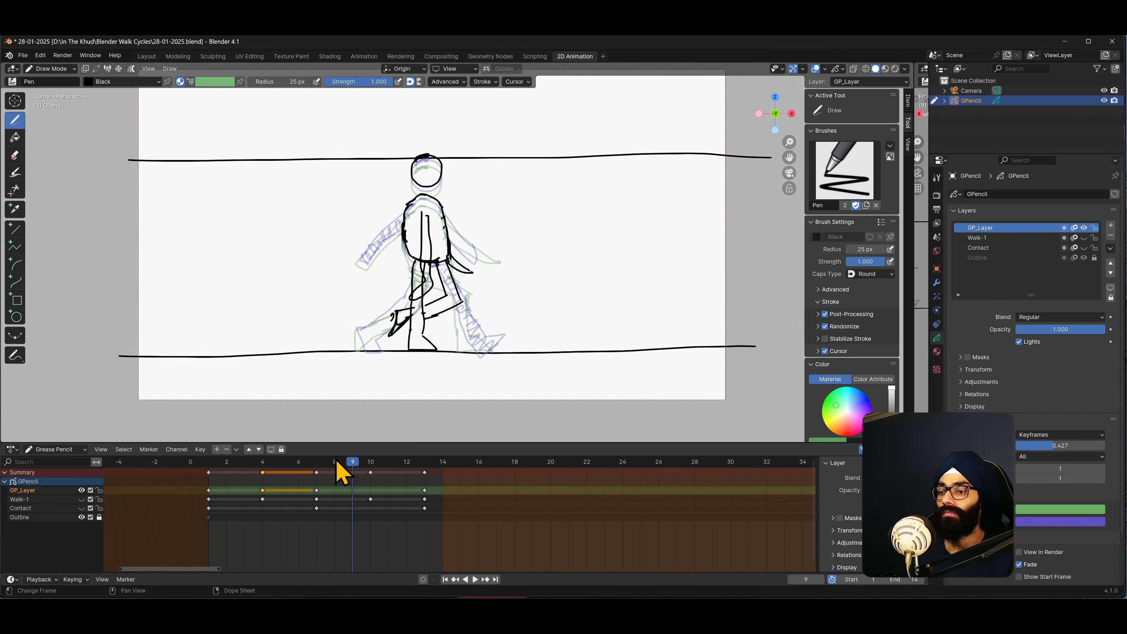
Make frame 10 the current frame and duplicate GP_Layer's frame 7 keyframe onto it.
{"action": "left_click", "coordinate": [366, 466]}
{"action": "mouse_move", "coordinate": [375, 466]}
{"action": "left_mouse_down"}
{"action": "mouse_move", "coordinate": [333, 466]}
{"action": "mouse_move", "coordinate": [423, 467]}
{"action": "mouse_move", "coordinate": [370, 467]}
{"action": "left_mouse_up"}
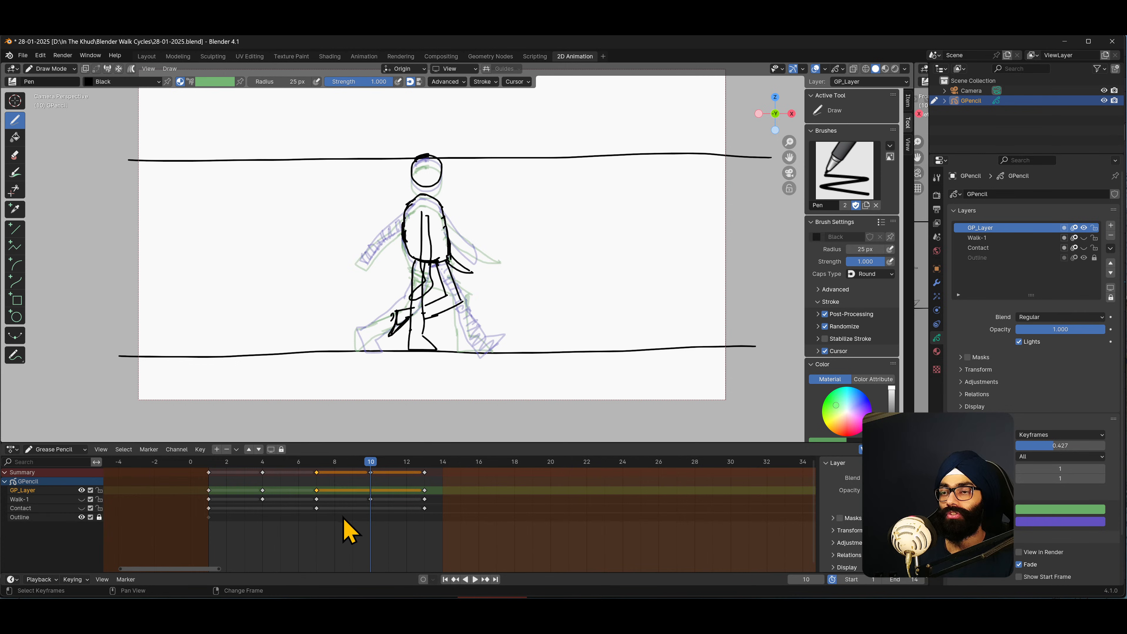
{"action": "key", "text": "shift+d"}
{"action": "left_click", "coordinate": [388, 513]}
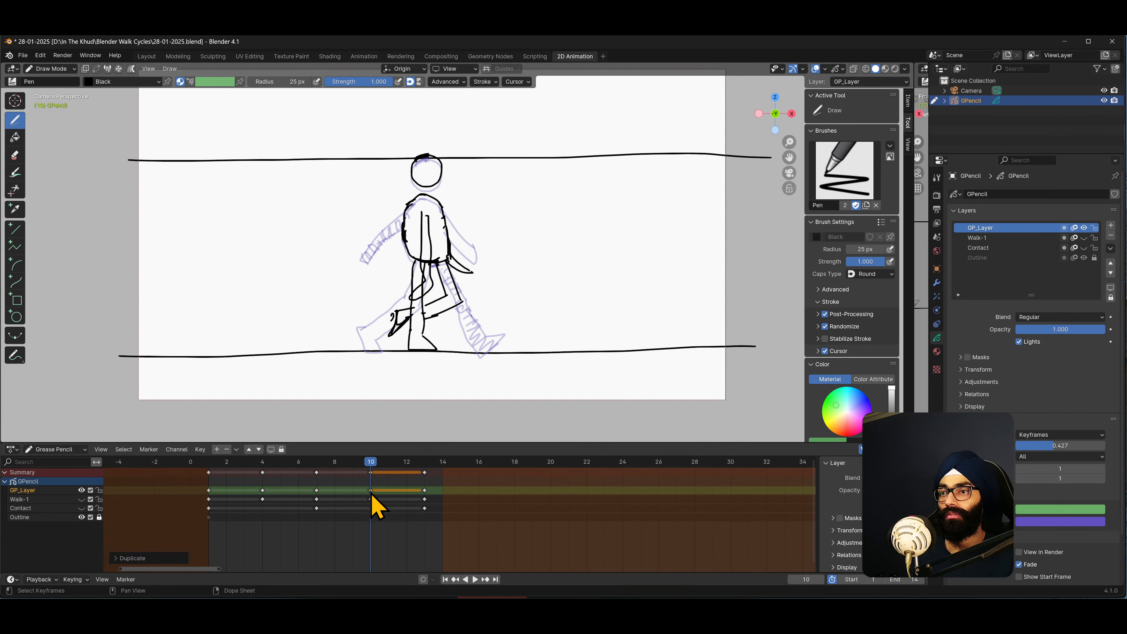
Raise the whole frame 10 figure about 0.1 m along the Z axis and return to Draw Mode.
{"action": "key", "text": "ctrl+Tab"}
{"action": "left_click", "coordinate": [462, 312]}
{"action": "key", "text": "g"}
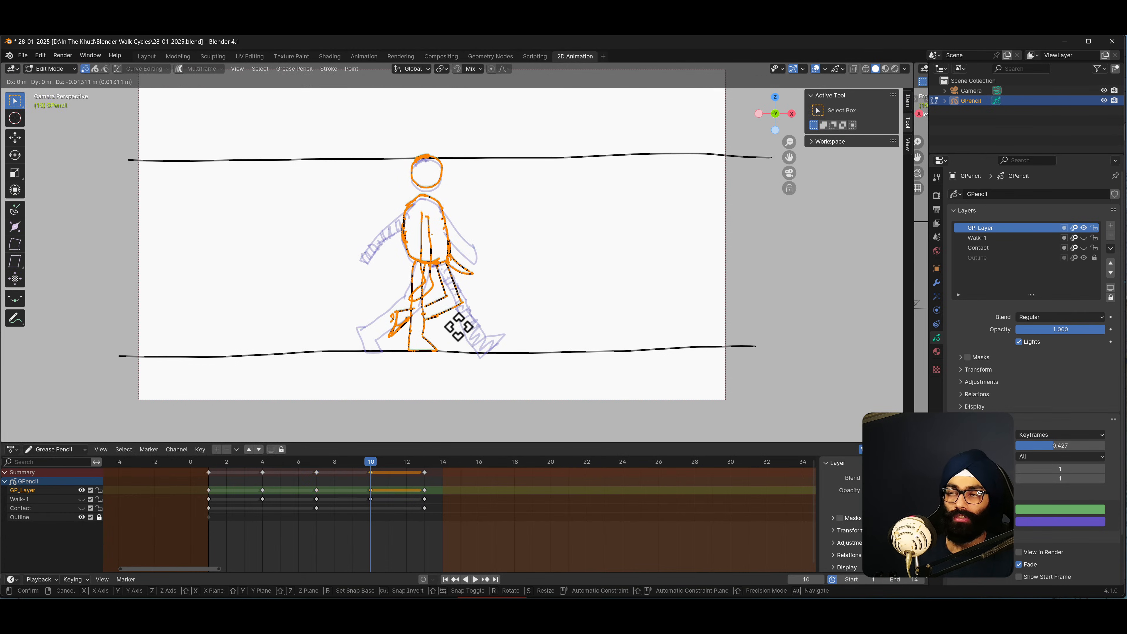
{"action": "key", "text": "z"}
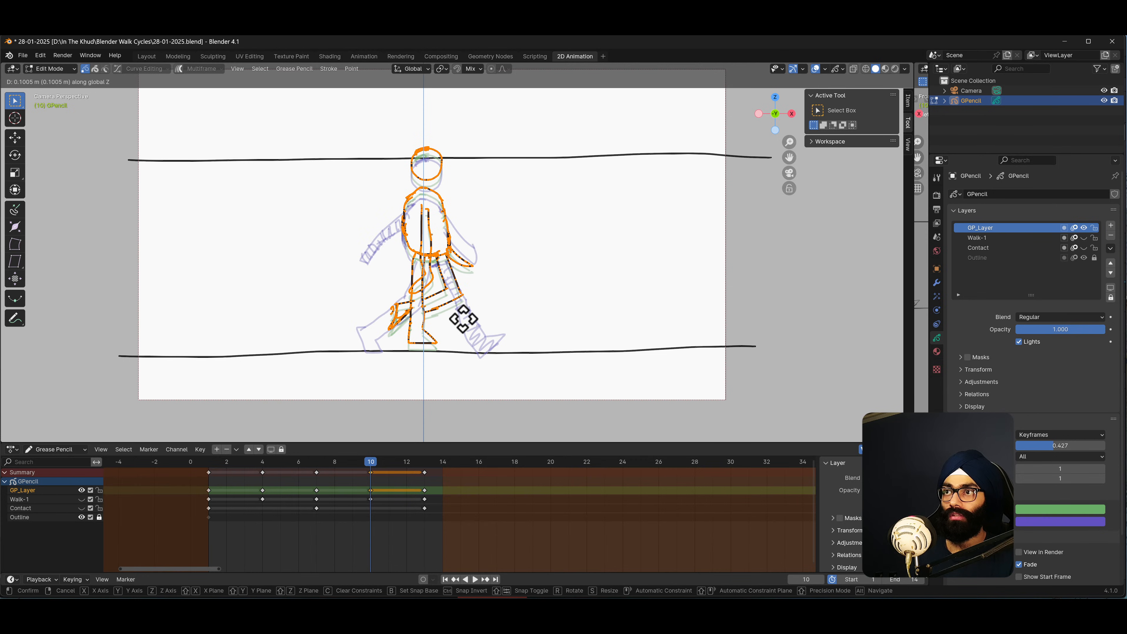
{"action": "left_click", "coordinate": [464, 322]}
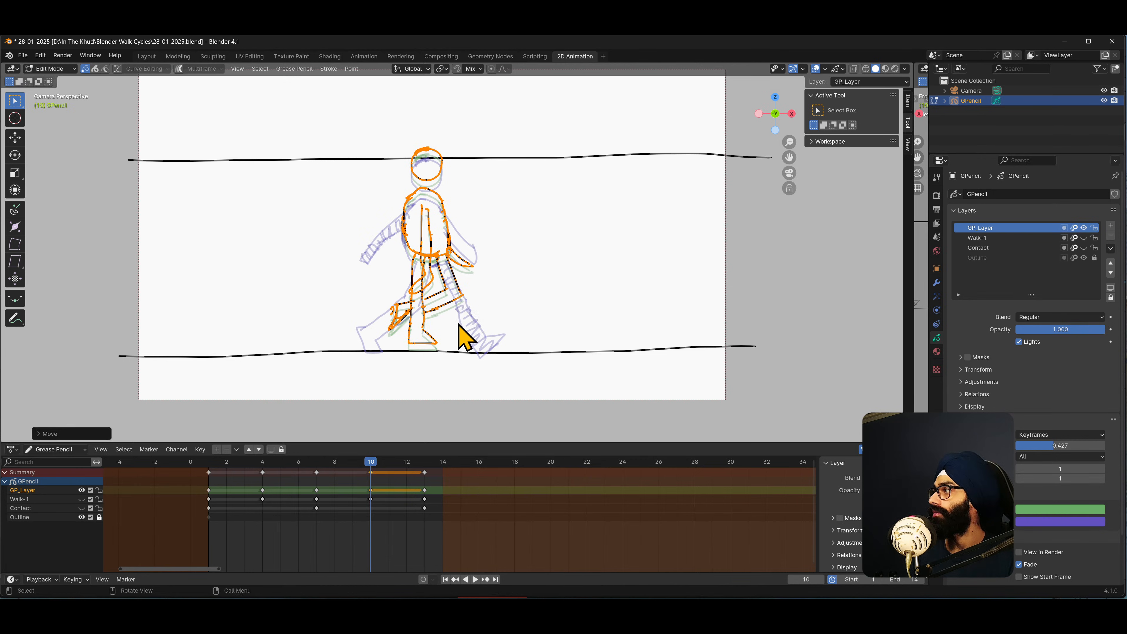
{"action": "key", "text": "ctrl+Tab"}
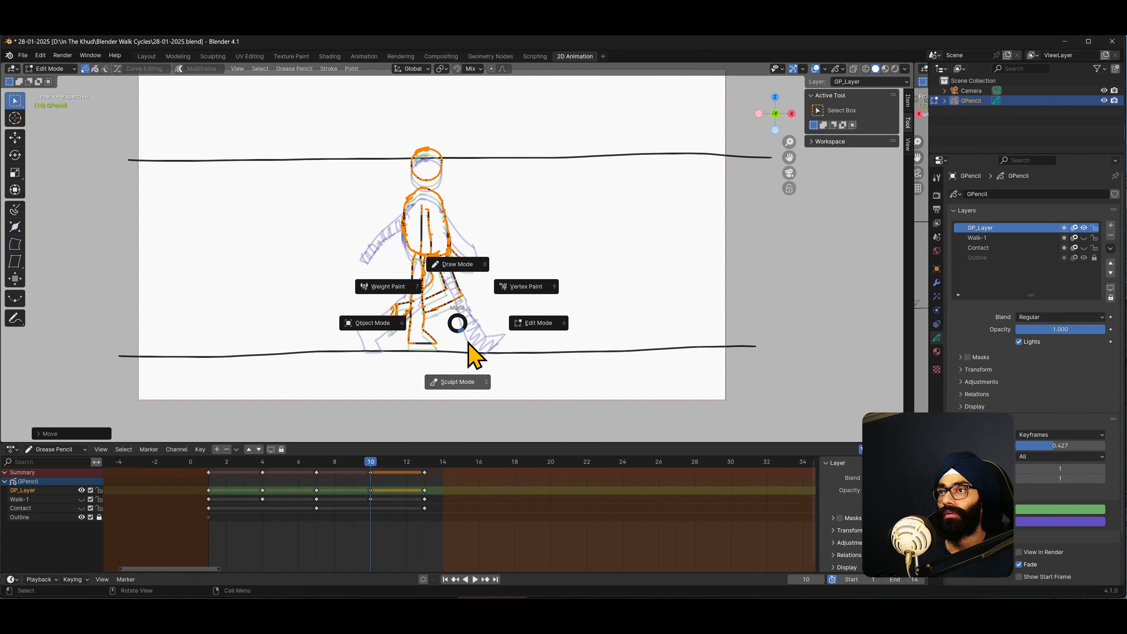
{"action": "left_click", "coordinate": [478, 256]}
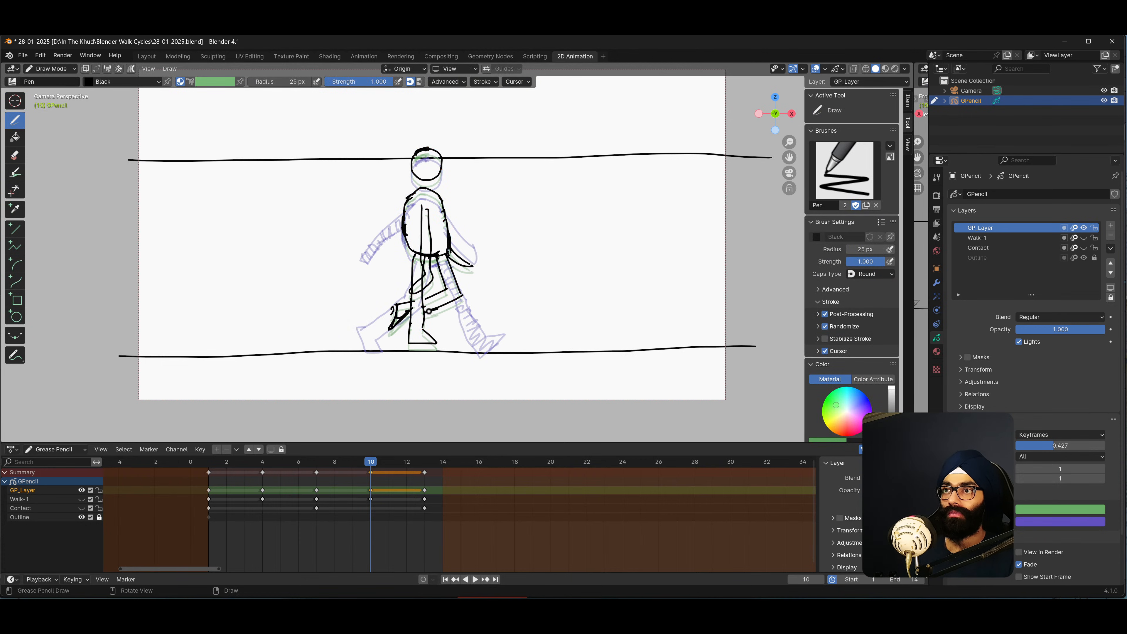
Erase both legs and the hand below the torso on frame 10 with a 67 px eraser.
{"action": "key", "text": "e"}
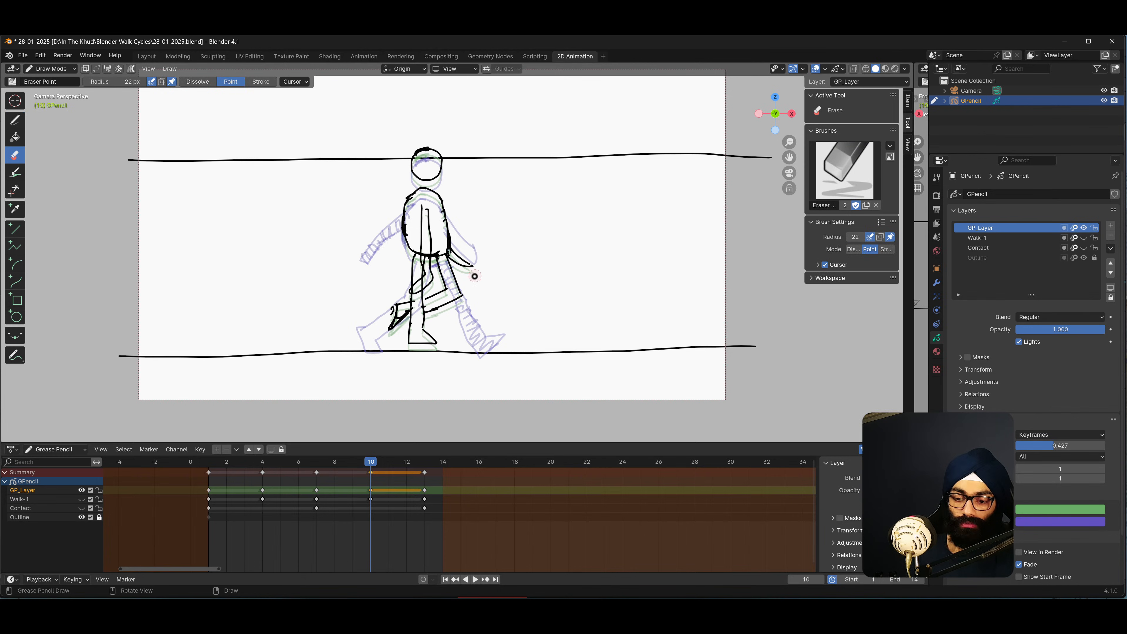
{"action": "key", "text": "f"}
{"action": "left_click", "coordinate": [446, 304]}
{"action": "mouse_move", "coordinate": [418, 291]}
{"action": "left_mouse_down"}
{"action": "mouse_move", "coordinate": [395, 282]}
{"action": "mouse_move", "coordinate": [457, 275]}
{"action": "mouse_move", "coordinate": [430, 302]}
{"action": "mouse_move", "coordinate": [433, 330]}
{"action": "mouse_move", "coordinate": [395, 277]}
{"action": "mouse_move", "coordinate": [426, 277]}
{"action": "left_mouse_up"}
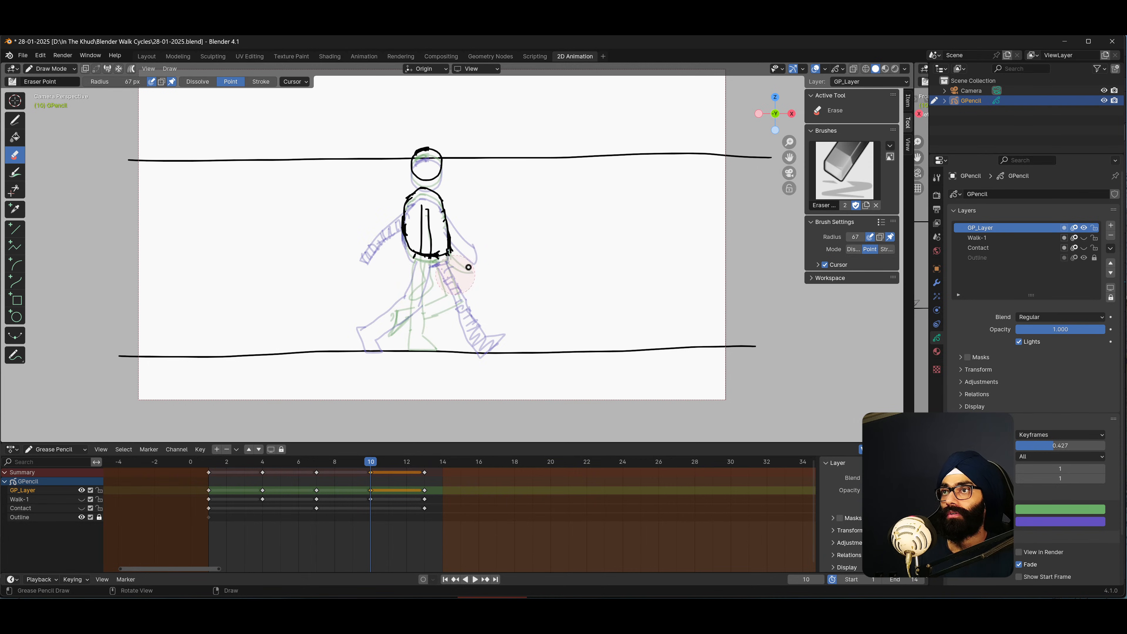
Erase the arm lines inside the torso with a 49 px eraser, then reduce the eraser size.
{"action": "key", "text": "f"}
{"action": "left_click", "coordinate": [467, 242]}
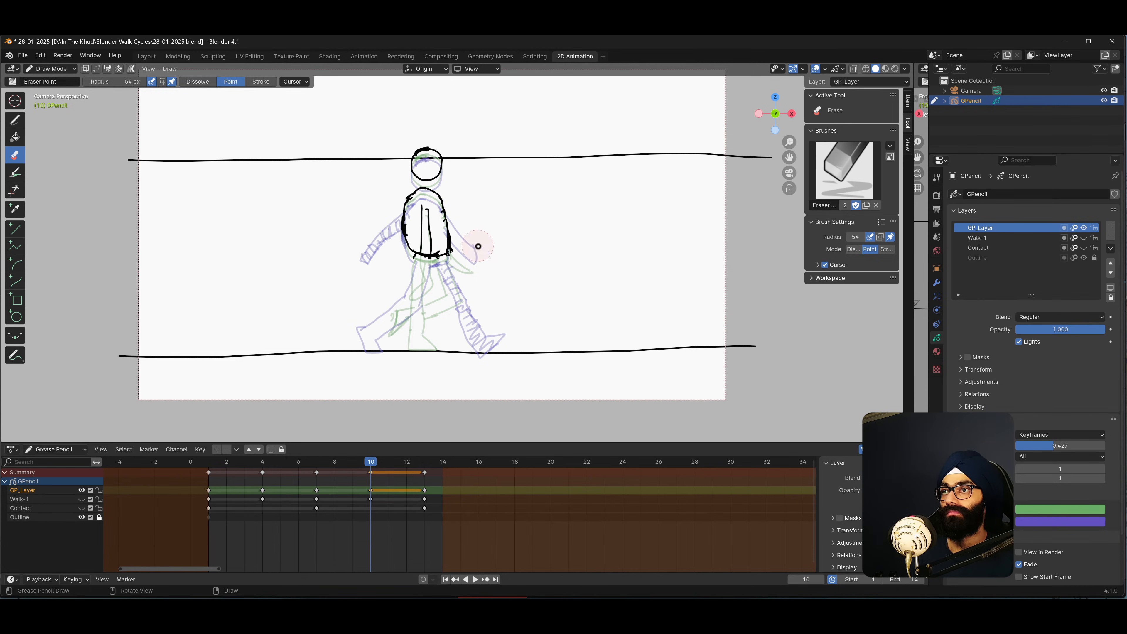
{"action": "key", "text": "f"}
{"action": "left_click", "coordinate": [437, 231]}
{"action": "mouse_move", "coordinate": [430, 220]}
{"action": "left_mouse_down"}
{"action": "mouse_move", "coordinate": [423, 241]}
{"action": "mouse_move", "coordinate": [426, 221]}
{"action": "mouse_move", "coordinate": [467, 239]}
{"action": "left_mouse_up"}
{"action": "key", "text": "f"}
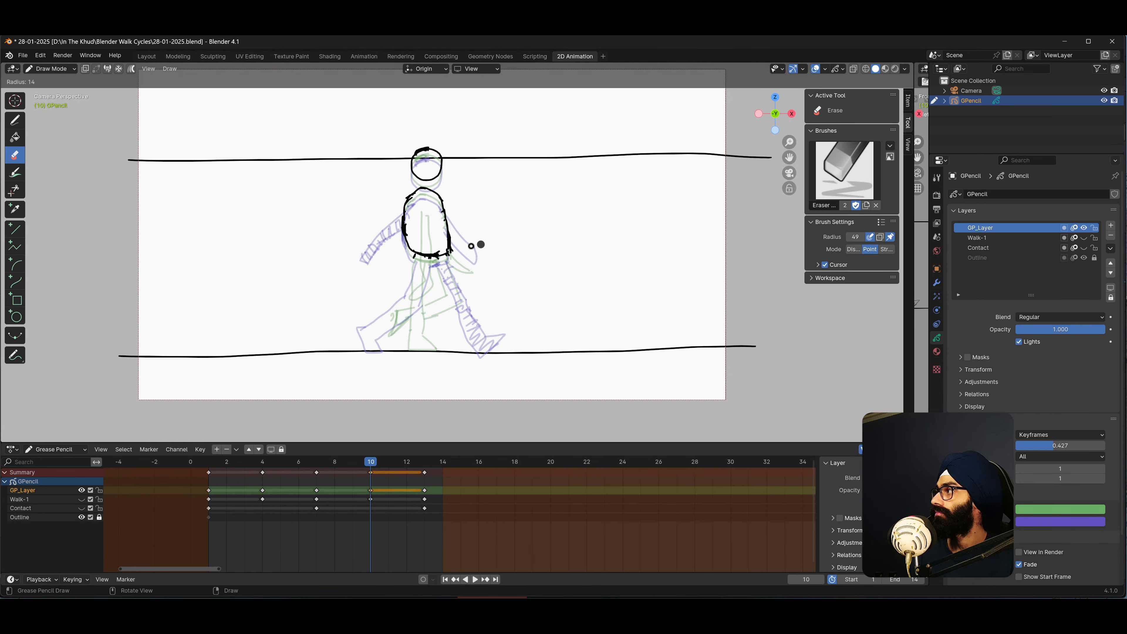
{"action": "left_click", "coordinate": [471, 245]}
Draw the up pose's legs with the Pen brush: rear leg pushing off its toes, front leg bent and lifted.
{"action": "key", "text": "d"}
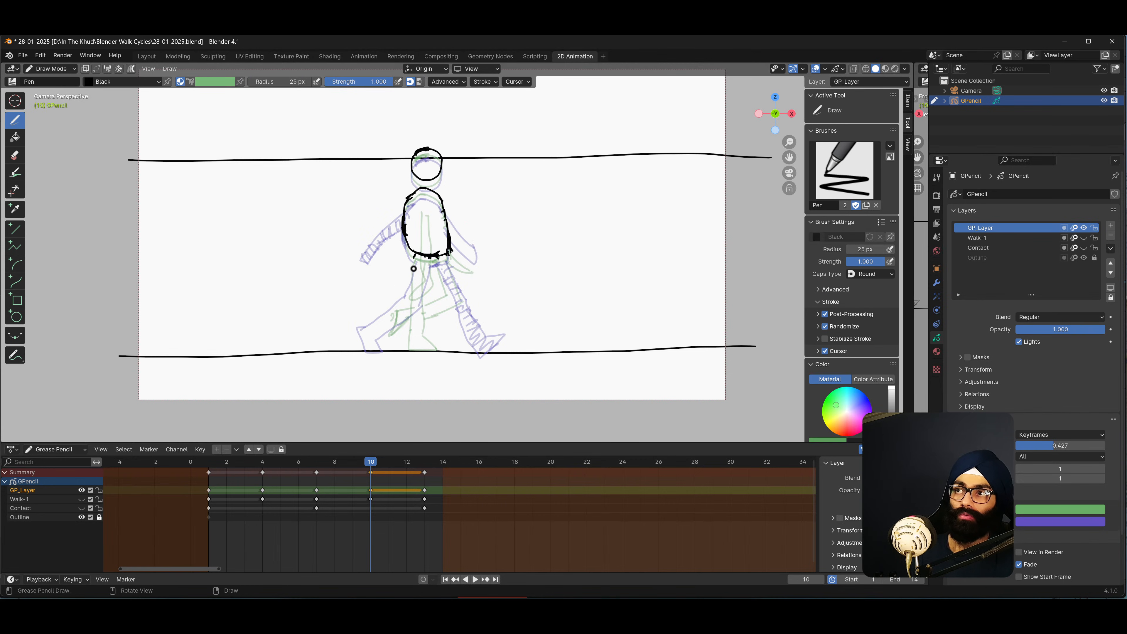
{"action": "left_click_drag", "start_coordinate": [415, 268], "coordinate": [390, 319]}
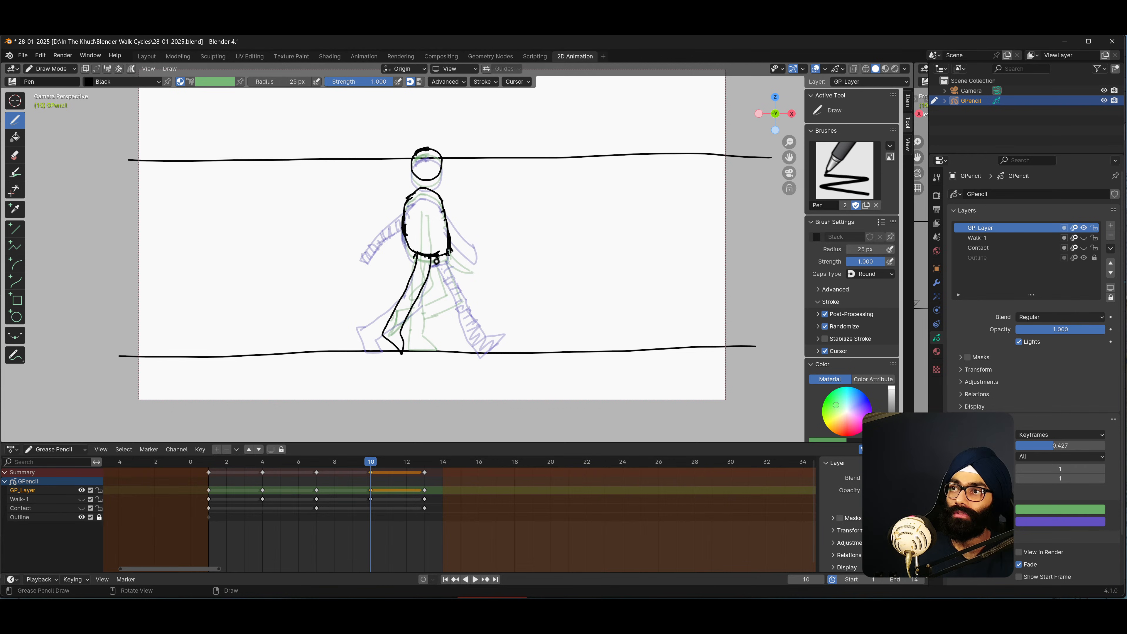
{"action": "left_click_drag", "start_coordinate": [434, 261], "coordinate": [454, 288]}
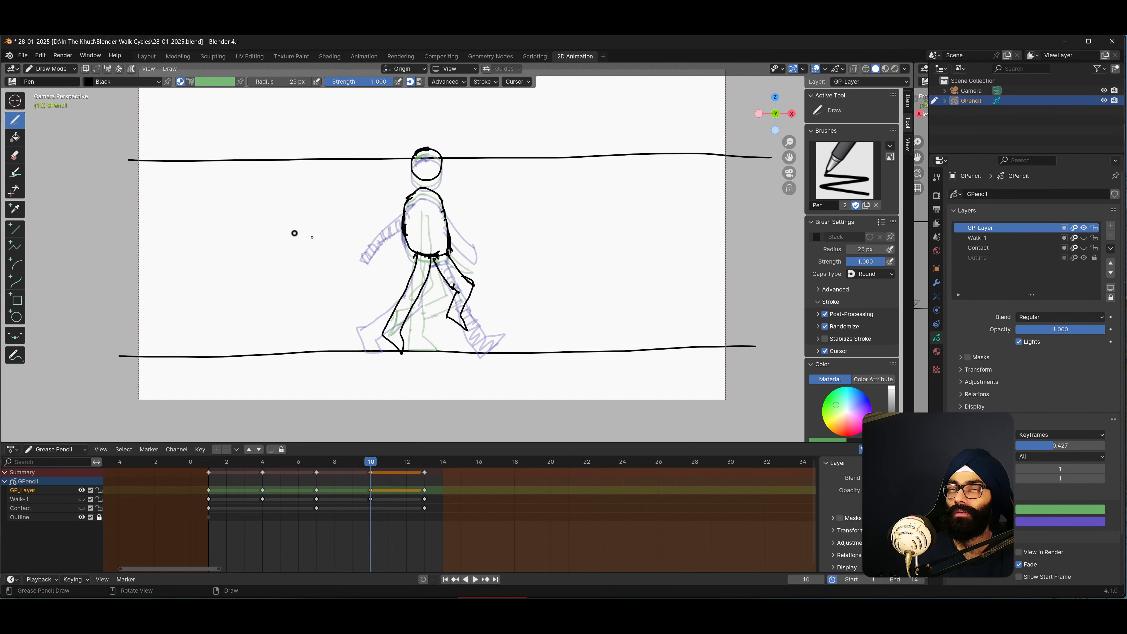
Try the Marker Chisel brush at 150 px with test strokes beside the figure, with and without radius pressure.
{"action": "left_click", "coordinate": [43, 84]}
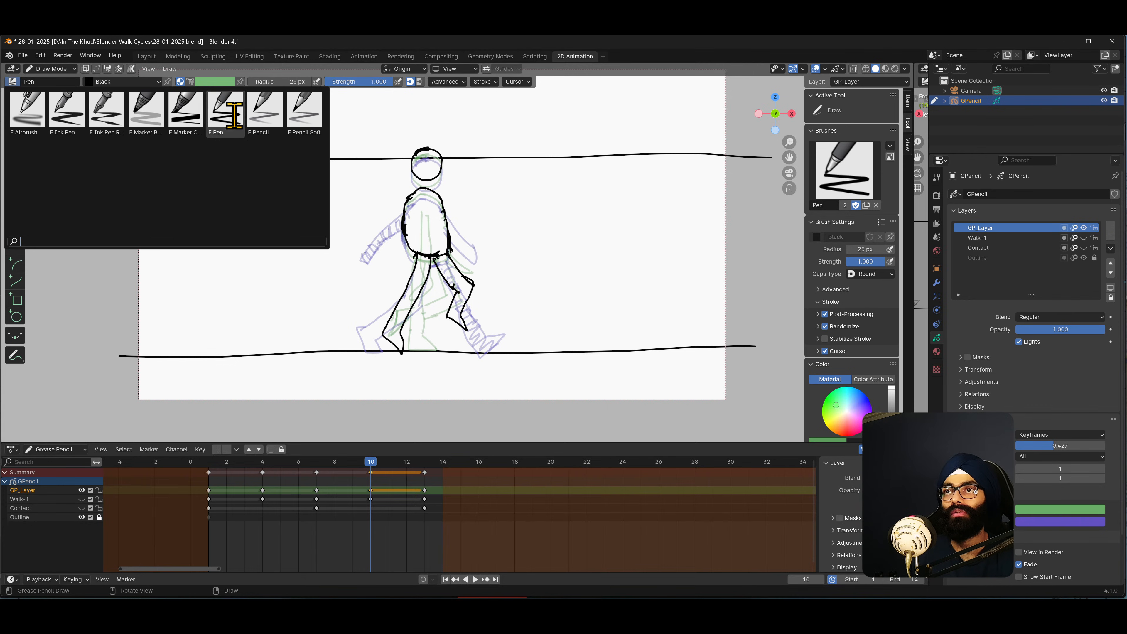
{"action": "left_click", "coordinate": [187, 112]}
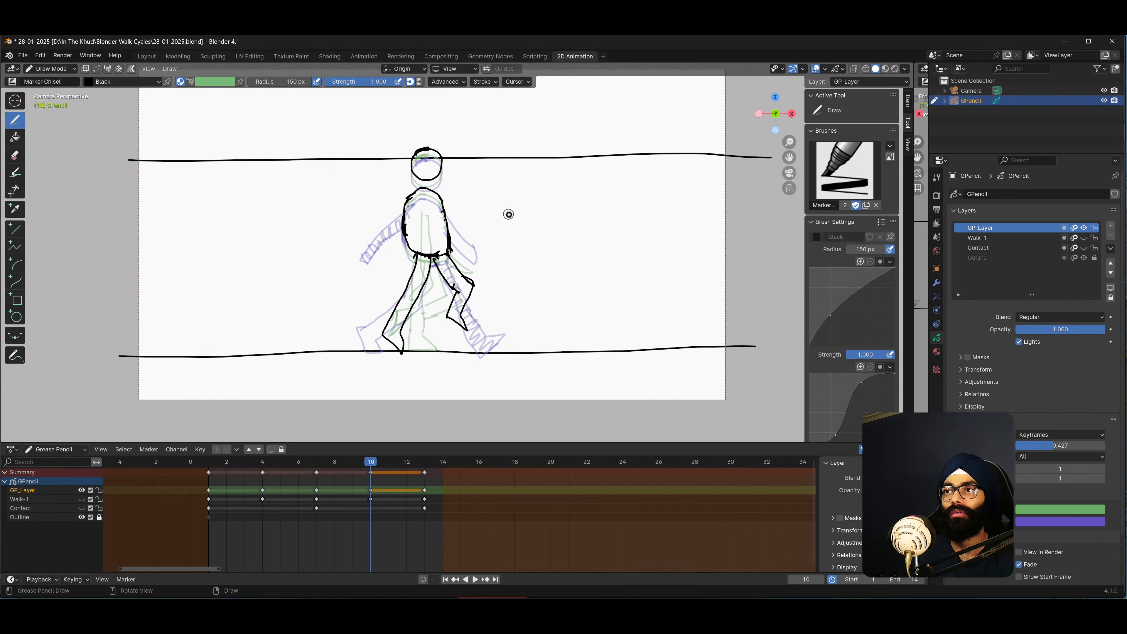
{"action": "left_click_drag", "start_coordinate": [512, 205], "coordinate": [532, 242]}
{"action": "mouse_move", "coordinate": [512, 241]}
{"action": "left_mouse_down"}
{"action": "mouse_move", "coordinate": [543, 277]}
{"action": "mouse_move", "coordinate": [539, 302]}
{"action": "mouse_move", "coordinate": [559, 289]}
{"action": "mouse_move", "coordinate": [552, 266]}
{"action": "mouse_move", "coordinate": [605, 256]}
{"action": "mouse_move", "coordinate": [603, 221]}
{"action": "left_mouse_up"}
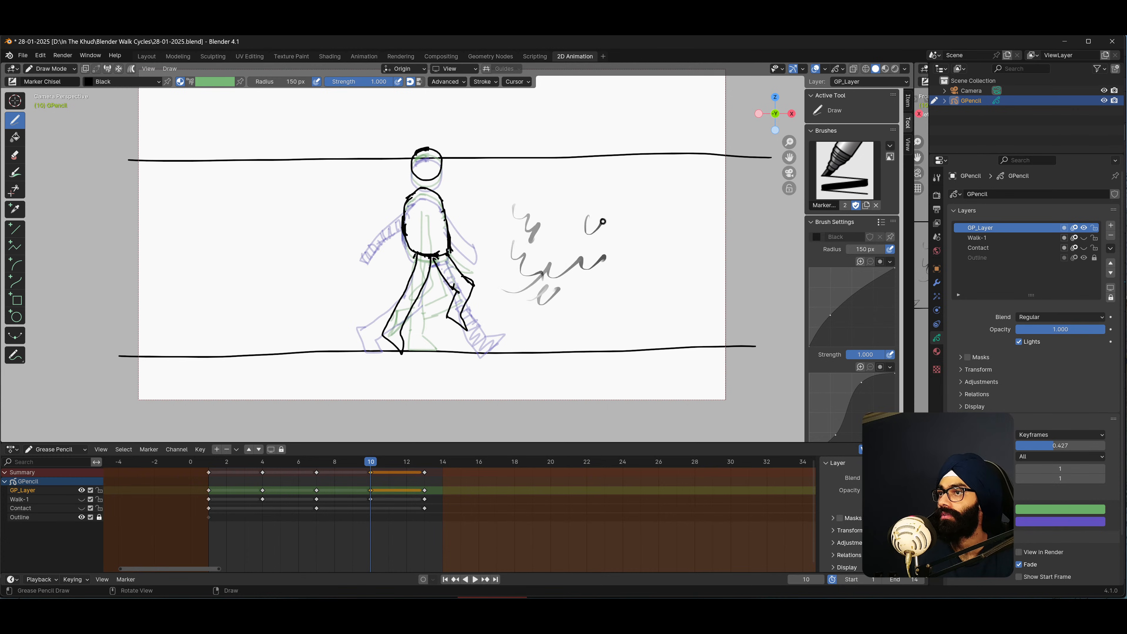
{"action": "left_click", "coordinate": [316, 81]}
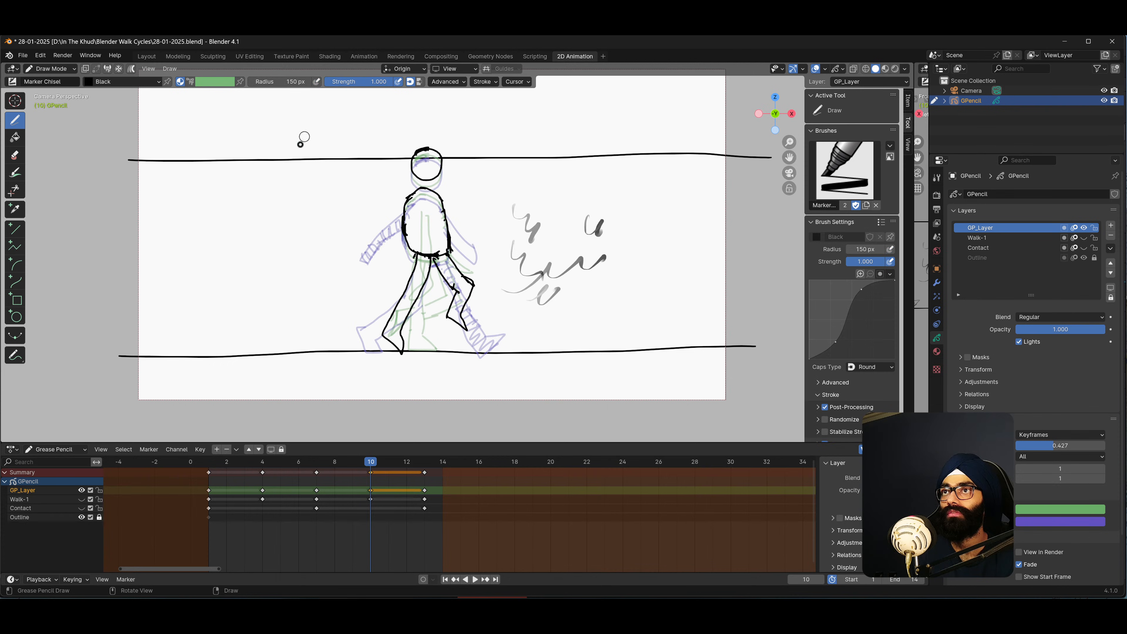
{"action": "mouse_move", "coordinate": [256, 209]}
{"action": "left_mouse_down"}
{"action": "mouse_move", "coordinate": [271, 224]}
{"action": "mouse_move", "coordinate": [291, 221]}
{"action": "left_mouse_up"}
{"action": "left_click_drag", "start_coordinate": [242, 257], "coordinate": [295, 250]}
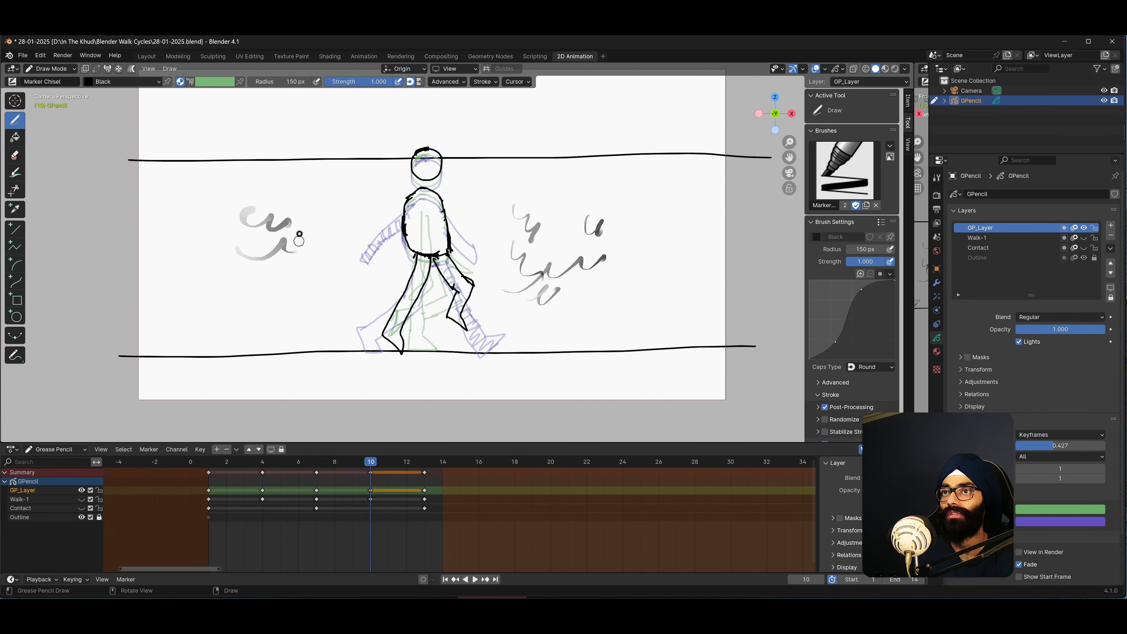
{"action": "left_click", "coordinate": [316, 83]}
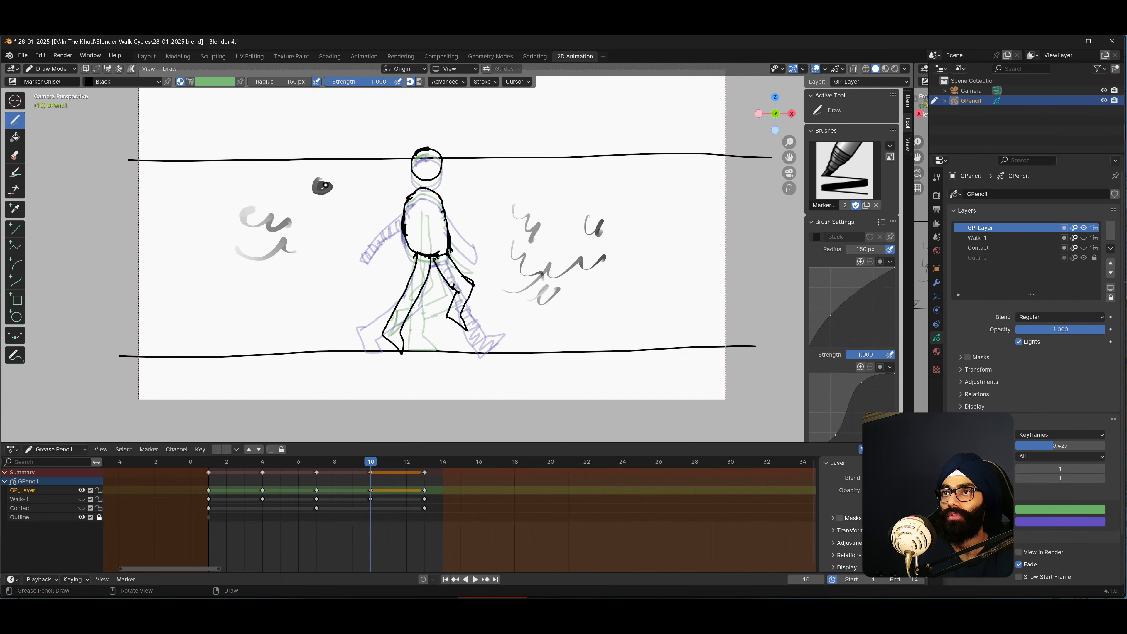
{"action": "mouse_move", "coordinate": [326, 185]}
{"action": "left_mouse_down"}
{"action": "mouse_move", "coordinate": [318, 243]}
{"action": "mouse_move", "coordinate": [329, 250]}
{"action": "left_mouse_up"}
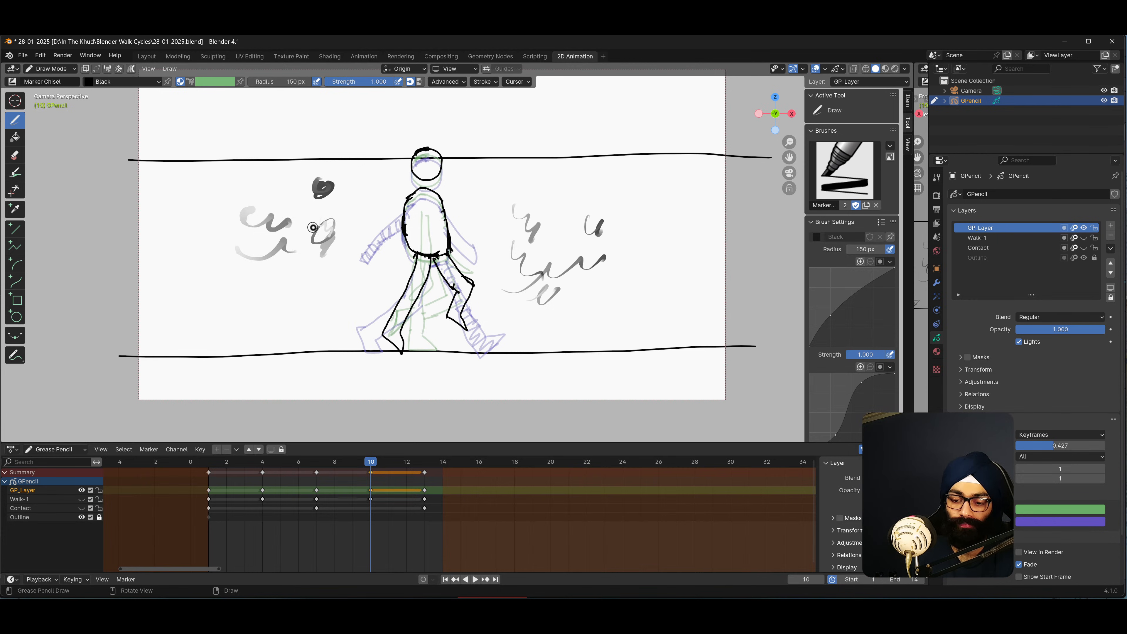
Erase the test strokes and both legs with an eraser enlarged to about 116 px.
{"action": "key", "text": "e"}
{"action": "mouse_move", "coordinate": [301, 188]}
{"action": "left_mouse_down"}
{"action": "mouse_move", "coordinate": [267, 212]}
{"action": "mouse_move", "coordinate": [295, 223]}
{"action": "left_mouse_up"}
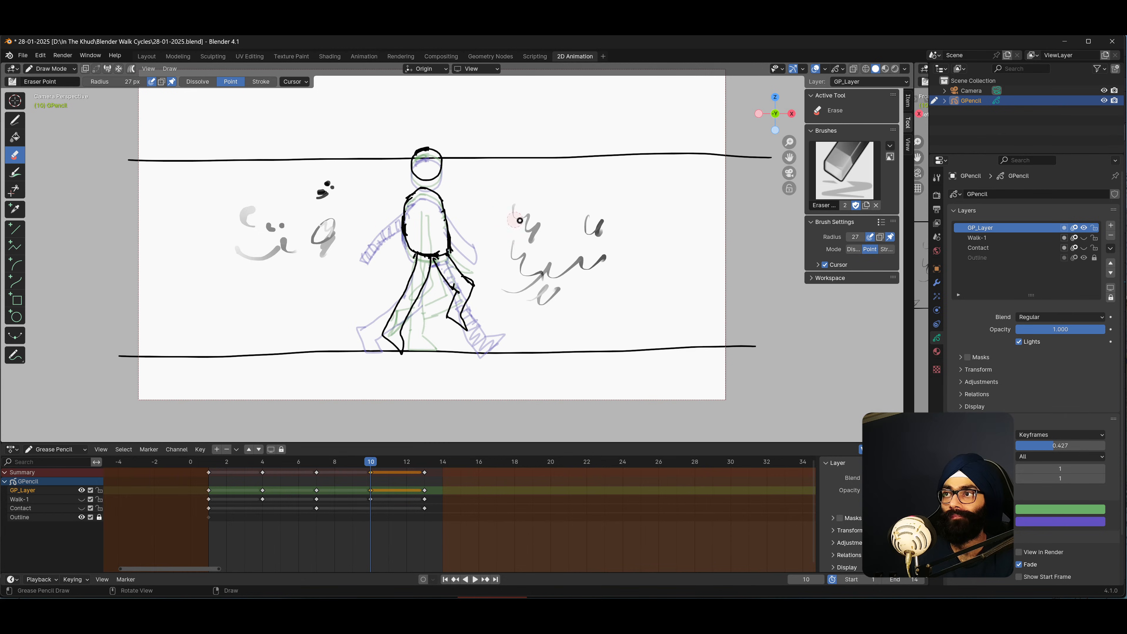
{"action": "key", "text": "f"}
{"action": "left_click", "coordinate": [566, 240]}
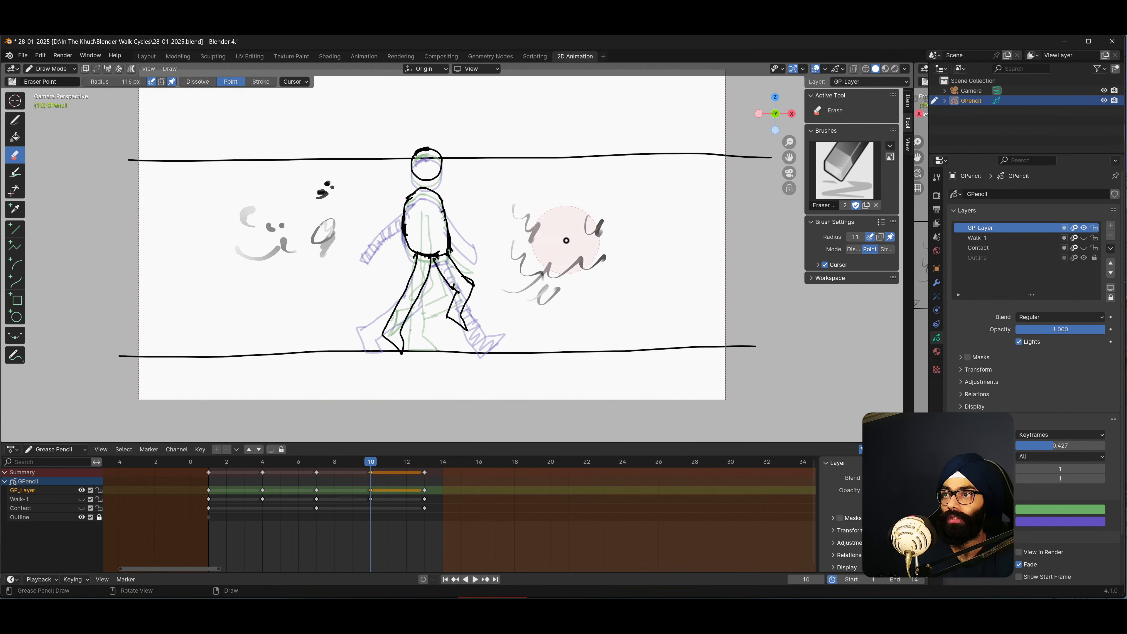
{"action": "mouse_move", "coordinate": [566, 240]}
{"action": "left_mouse_down"}
{"action": "mouse_move", "coordinate": [536, 214]}
{"action": "mouse_move", "coordinate": [558, 259]}
{"action": "mouse_move", "coordinate": [544, 255]}
{"action": "mouse_move", "coordinate": [565, 269]}
{"action": "left_mouse_up"}
{"action": "mouse_move", "coordinate": [286, 253]}
{"action": "left_mouse_down"}
{"action": "mouse_move", "coordinate": [284, 234]}
{"action": "mouse_move", "coordinate": [322, 202]}
{"action": "mouse_move", "coordinate": [297, 239]}
{"action": "mouse_move", "coordinate": [428, 302]}
{"action": "mouse_move", "coordinate": [445, 284]}
{"action": "mouse_move", "coordinate": [397, 296]}
{"action": "mouse_move", "coordinate": [401, 328]}
{"action": "mouse_move", "coordinate": [444, 310]}
{"action": "mouse_move", "coordinate": [393, 284]}
{"action": "mouse_move", "coordinate": [398, 271]}
{"action": "mouse_move", "coordinate": [481, 226]}
{"action": "mouse_move", "coordinate": [460, 232]}
{"action": "left_mouse_up"}
Draw the rear leg with the Marker Chisel brush, from the hip back to the toes on the ground line.
{"action": "key", "text": "d"}
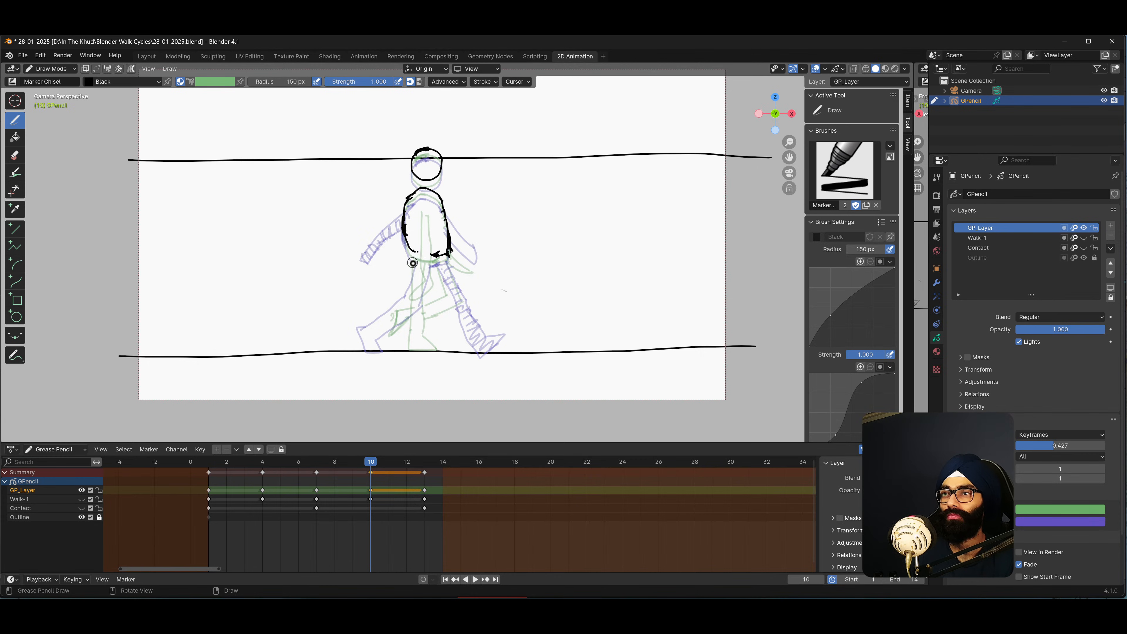
{"action": "left_click_drag", "start_coordinate": [414, 256], "coordinate": [439, 261]}
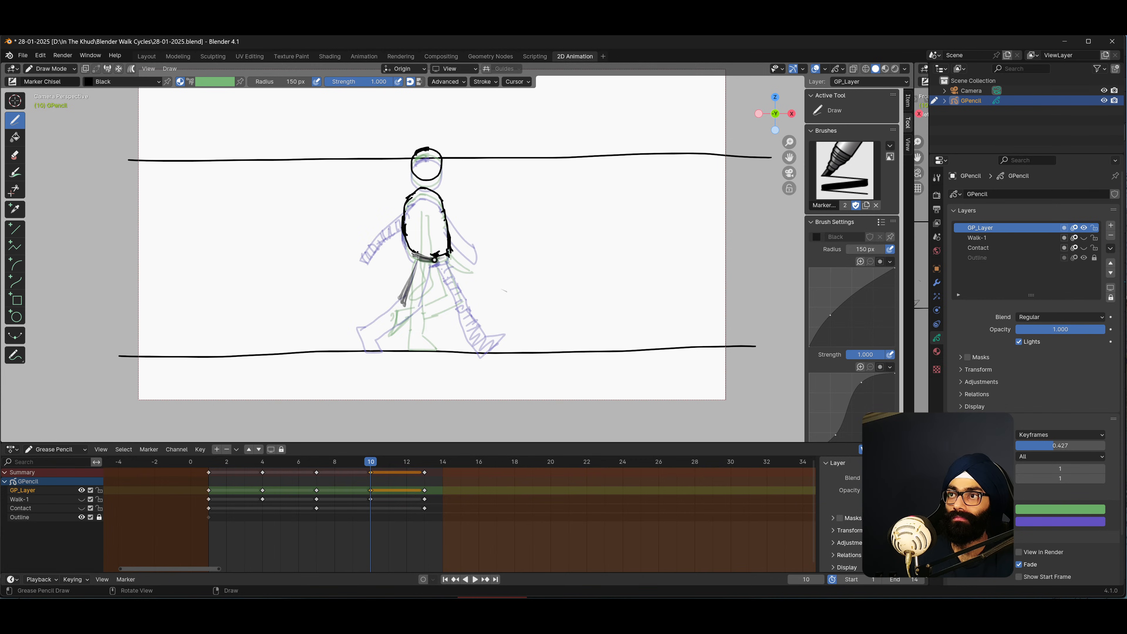
{"action": "left_click_drag", "start_coordinate": [428, 262], "coordinate": [405, 314]}
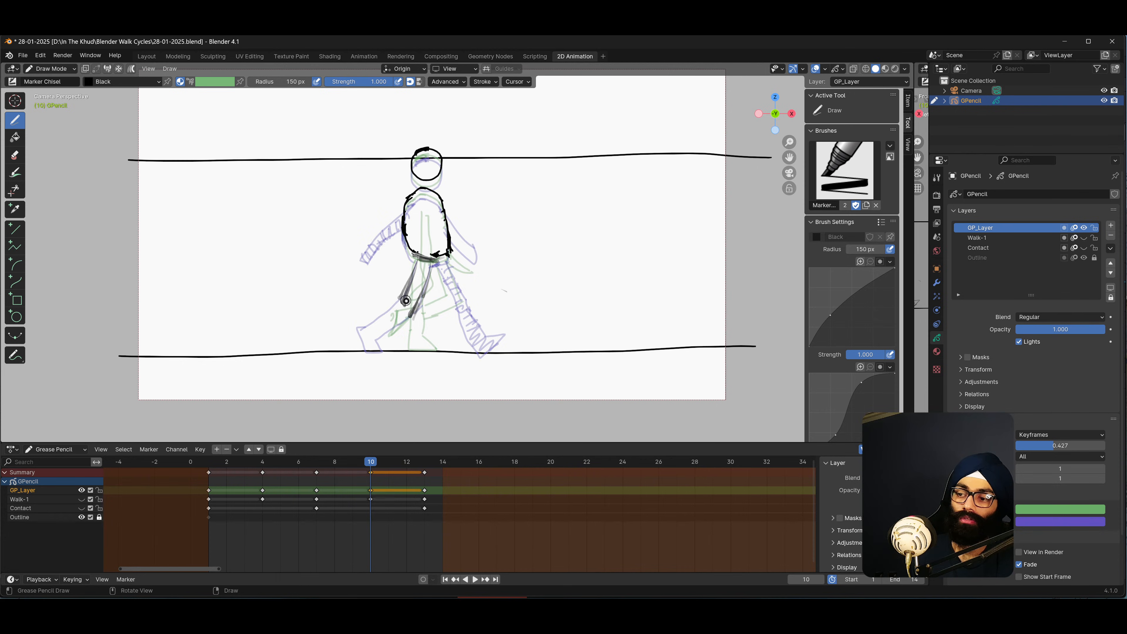
{"action": "left_click_drag", "start_coordinate": [402, 301], "coordinate": [379, 344]}
{"action": "key", "text": "ctrl+z"}
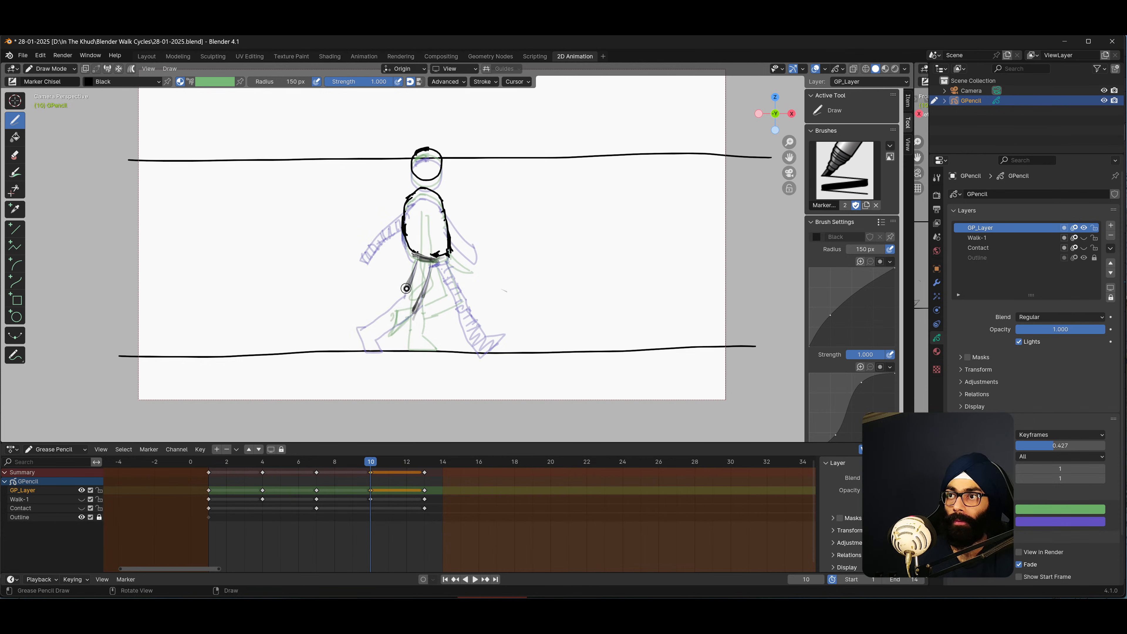
{"action": "mouse_move", "coordinate": [409, 287]}
{"action": "left_mouse_down"}
{"action": "mouse_move", "coordinate": [383, 335]}
{"action": "mouse_move", "coordinate": [421, 304]}
{"action": "mouse_move", "coordinate": [388, 321]}
{"action": "left_mouse_up"}
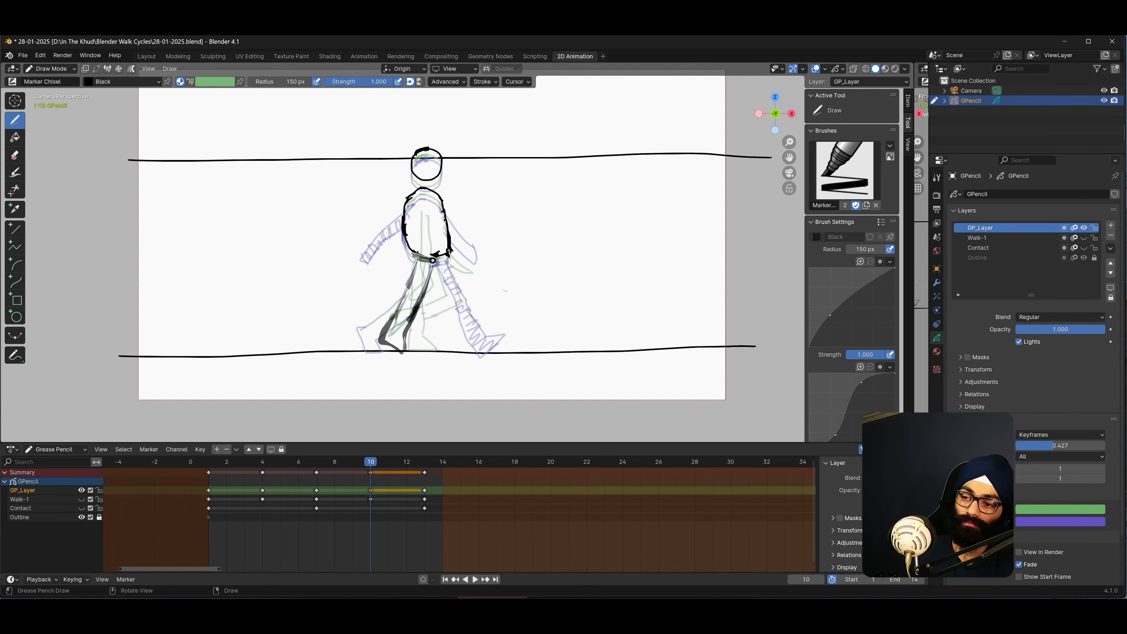
{"action": "mouse_move", "coordinate": [442, 274]}
{"action": "left_mouse_down"}
{"action": "mouse_move", "coordinate": [457, 297]}
{"action": "mouse_move", "coordinate": [381, 301]}
{"action": "mouse_move", "coordinate": [444, 292]}
{"action": "mouse_move", "coordinate": [433, 316]}
{"action": "mouse_move", "coordinate": [390, 324]}
{"action": "left_mouse_up"}
Erase the marker-drawn leg and switch the drawing brush back to Pen.
{"action": "key", "text": "e"}
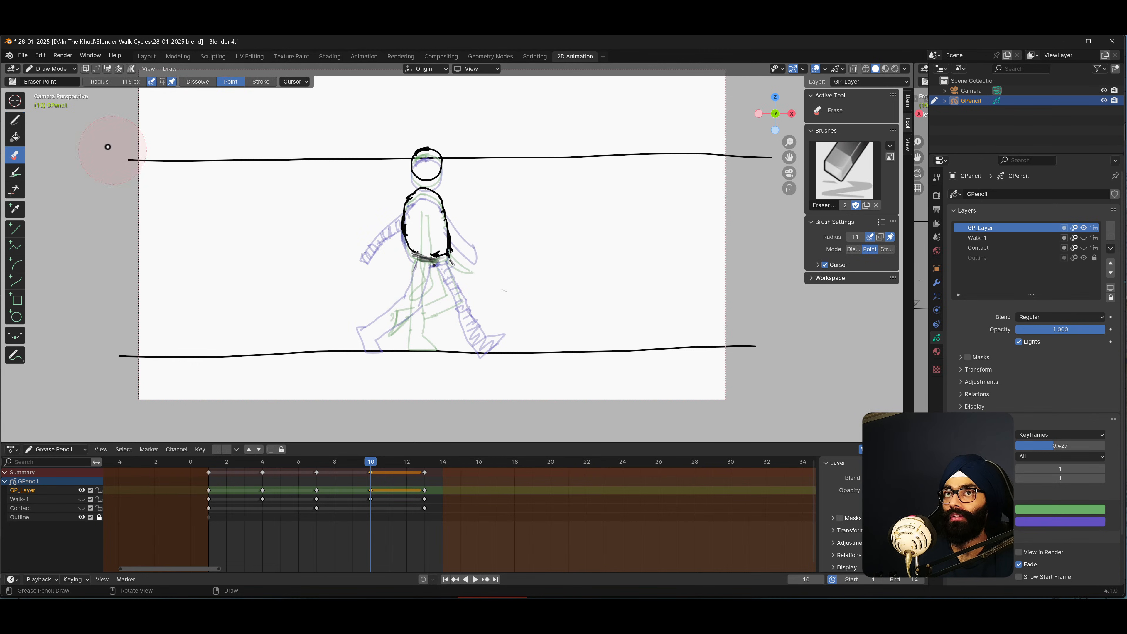
{"action": "left_click", "coordinate": [38, 81]}
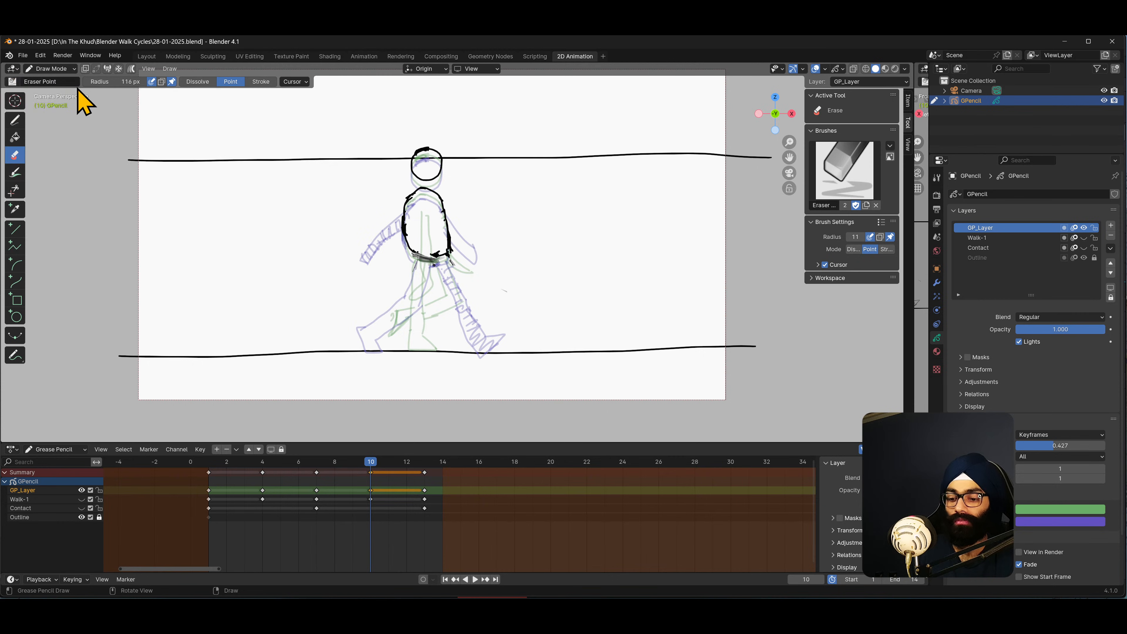
{"action": "left_click", "coordinate": [16, 82]}
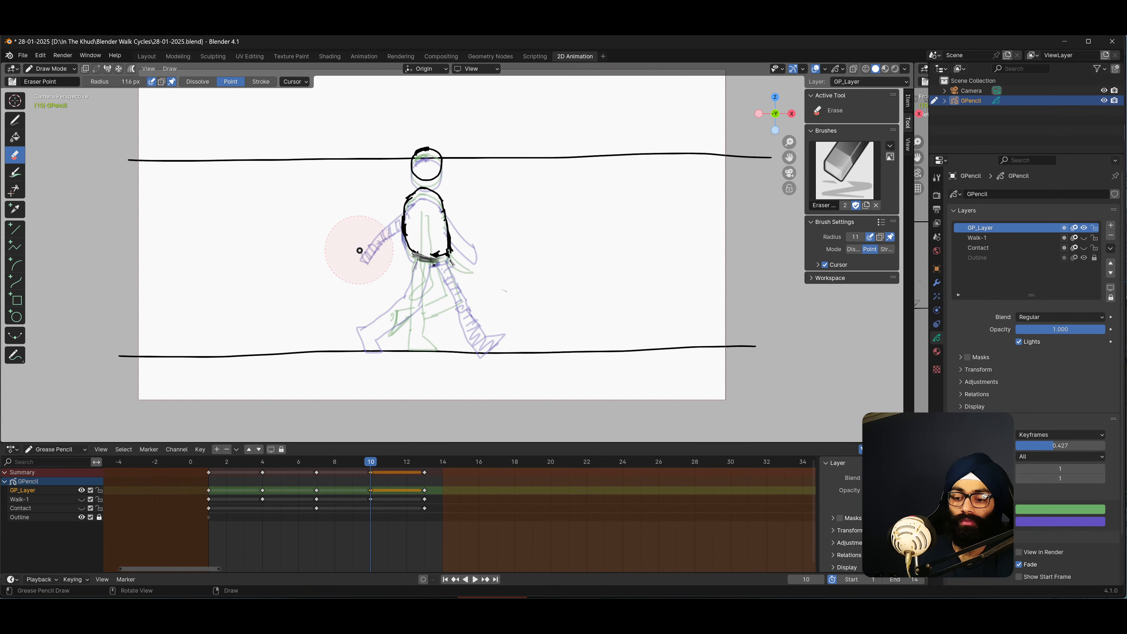
{"action": "left_click", "coordinate": [15, 120]}
{"action": "left_click", "coordinate": [13, 81]}
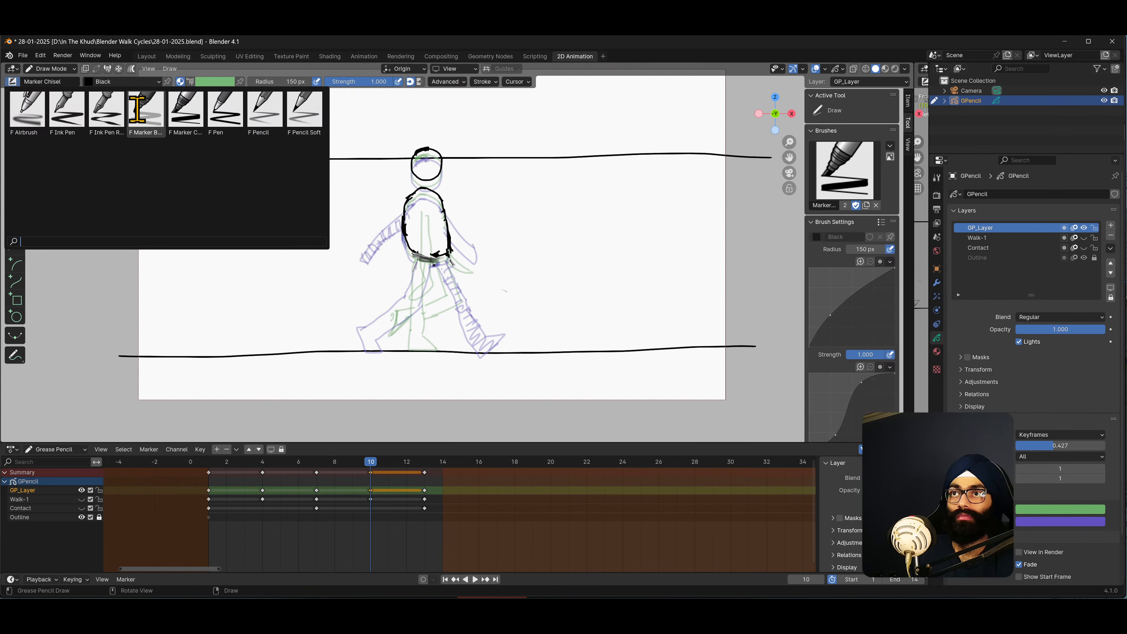
{"action": "left_click", "coordinate": [226, 104]}
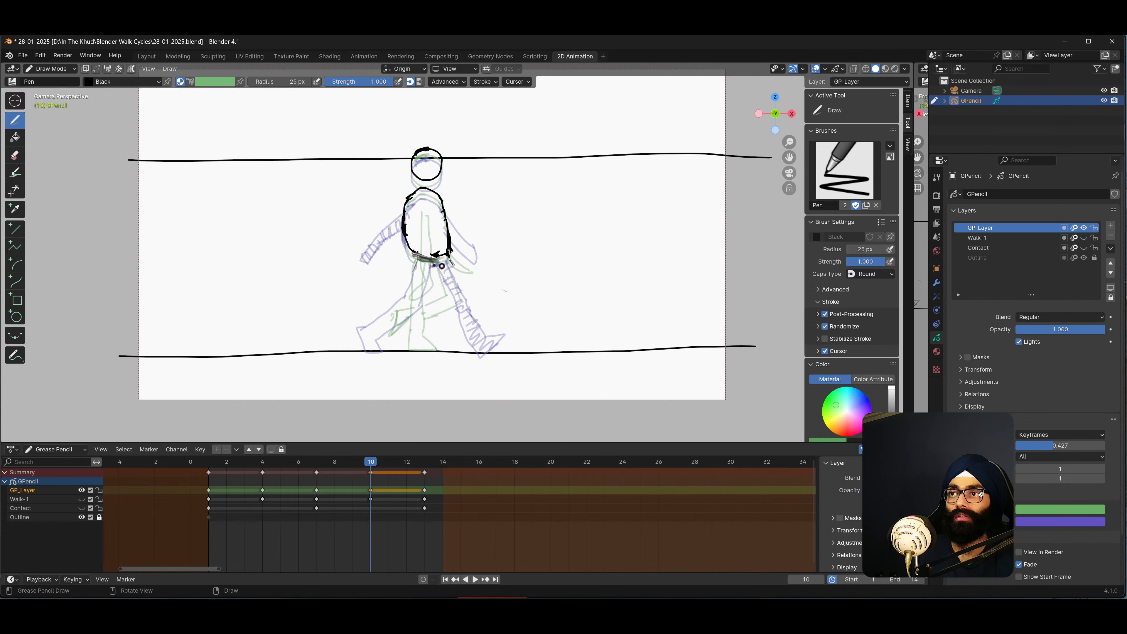
Enable pressure sensitivity for the Pen brush's radius, try it with loose strokes, and undo the test strokes.
{"action": "left_click_drag", "start_coordinate": [417, 274], "coordinate": [468, 303]}
{"action": "left_click", "coordinate": [316, 81]}
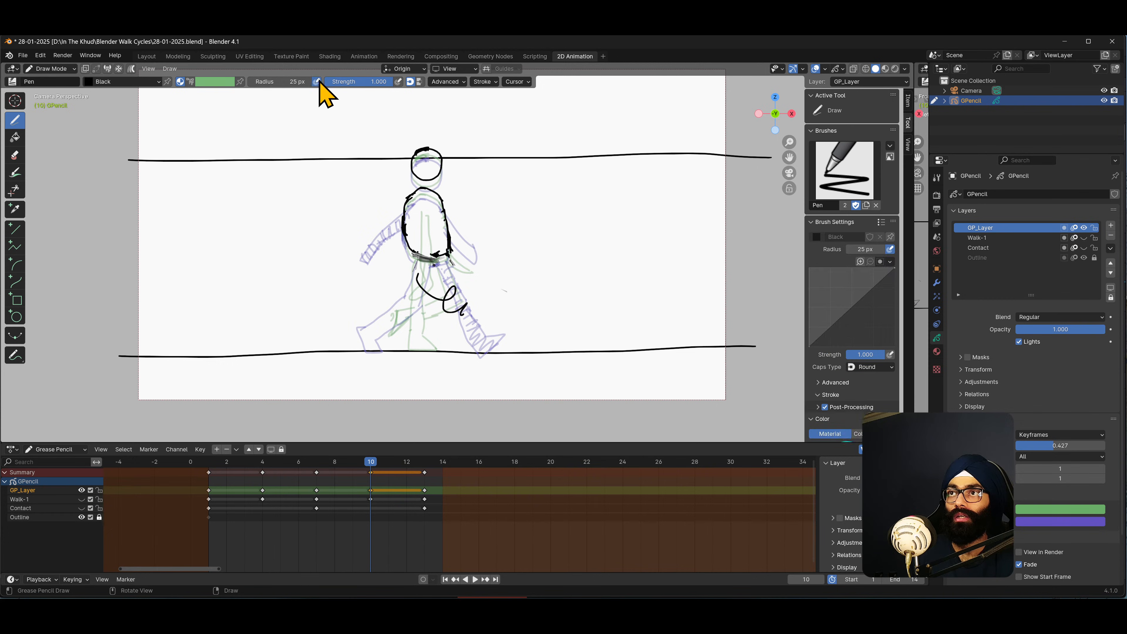
{"action": "left_click_drag", "start_coordinate": [333, 242], "coordinate": [362, 285]}
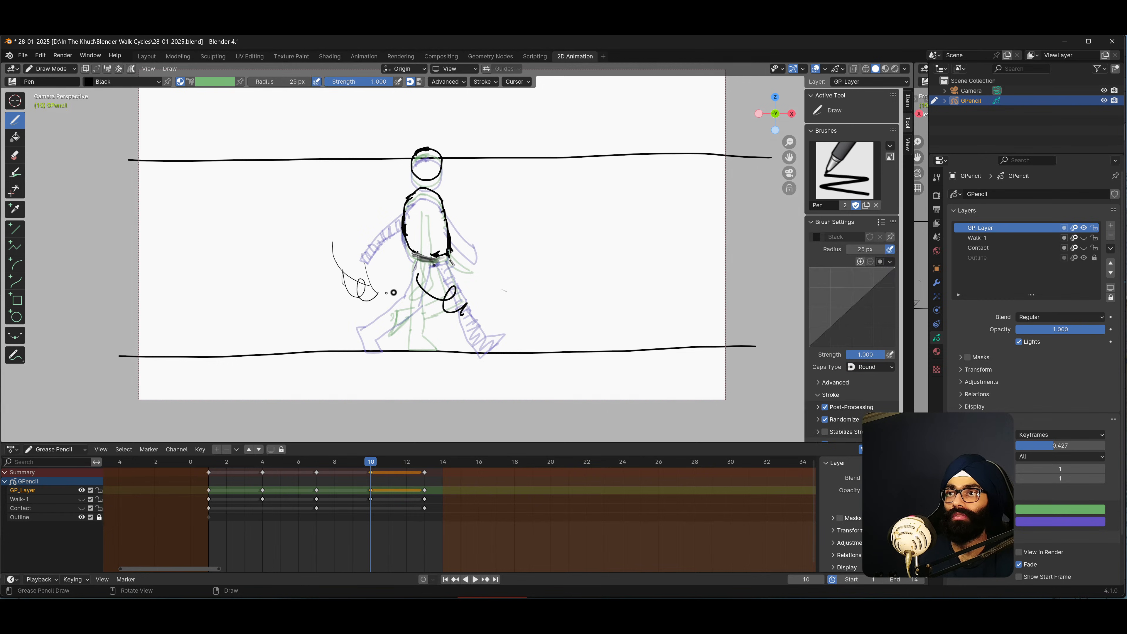
{"action": "key", "text": "ctrl+z"}
{"action": "key", "text": "ctrl+z"}
{"action": "key", "text": "ctrl+z"}
{"action": "key", "text": "ctrl+z"}
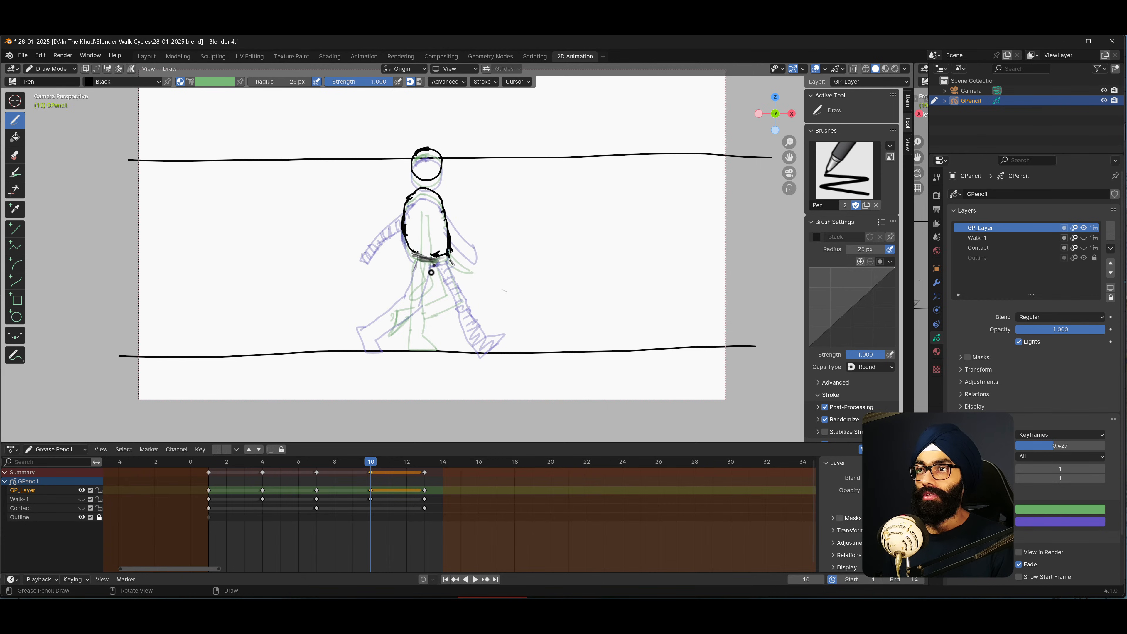
Undo the trial Pen stroke at the rear hip and switch the drawing brush to Ink Pen.
{"action": "left_click_drag", "start_coordinate": [423, 257], "coordinate": [402, 302]}
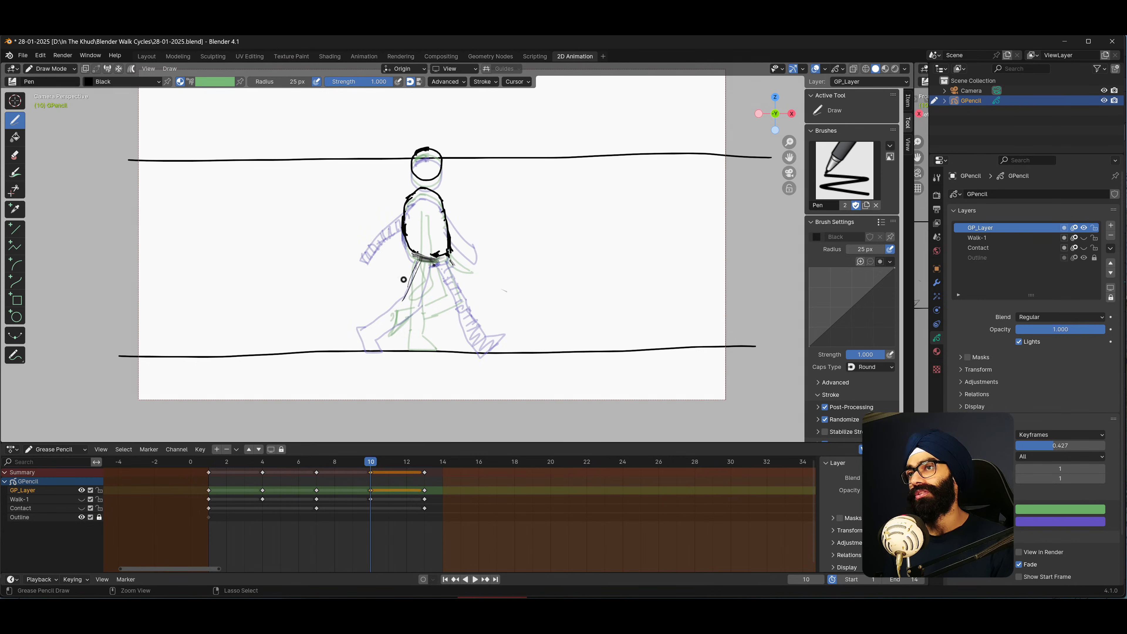
{"action": "key", "text": "ctrl+z"}
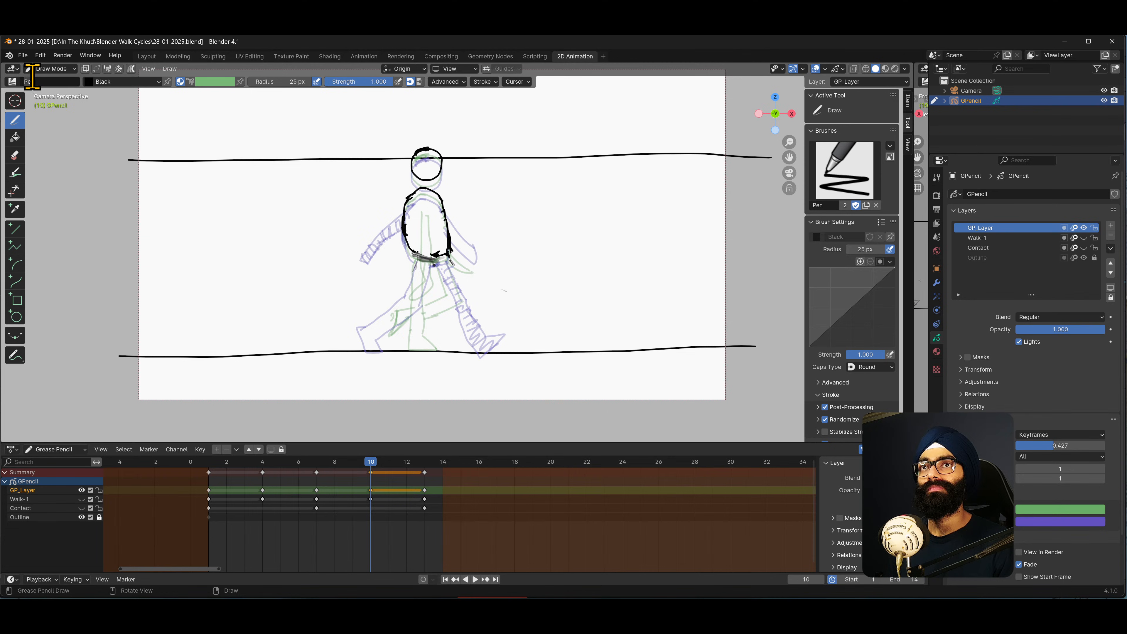
{"action": "left_click", "coordinate": [30, 82]}
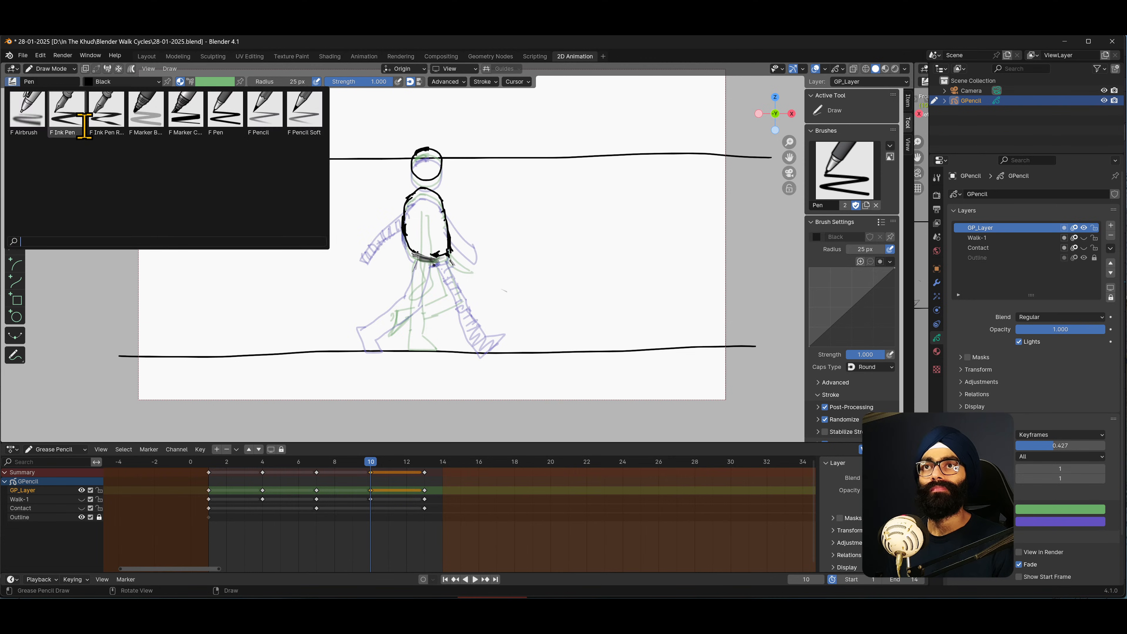
{"action": "left_click", "coordinate": [67, 113]}
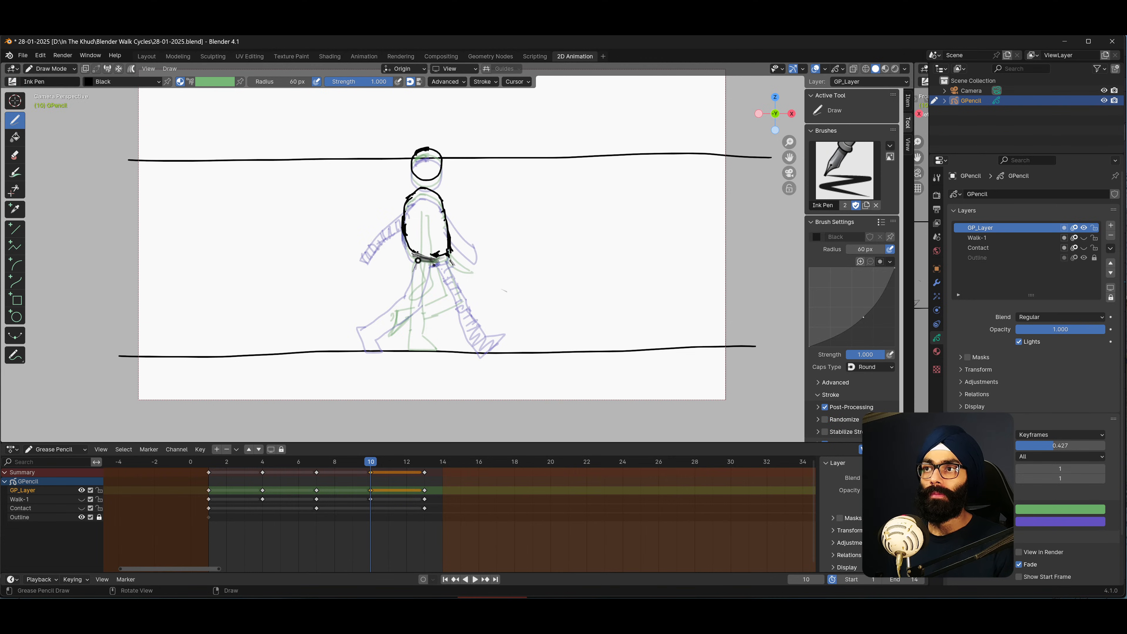
Draw the rear leg on frame 10 with the Ink Pen brush, from hip to toes on the ground line, replacing the overly thick strokes.
{"action": "mouse_move", "coordinate": [418, 261]}
{"action": "left_mouse_down"}
{"action": "mouse_move", "coordinate": [396, 302]}
{"action": "mouse_move", "coordinate": [416, 296]}
{"action": "mouse_move", "coordinate": [408, 319]}
{"action": "left_mouse_up"}
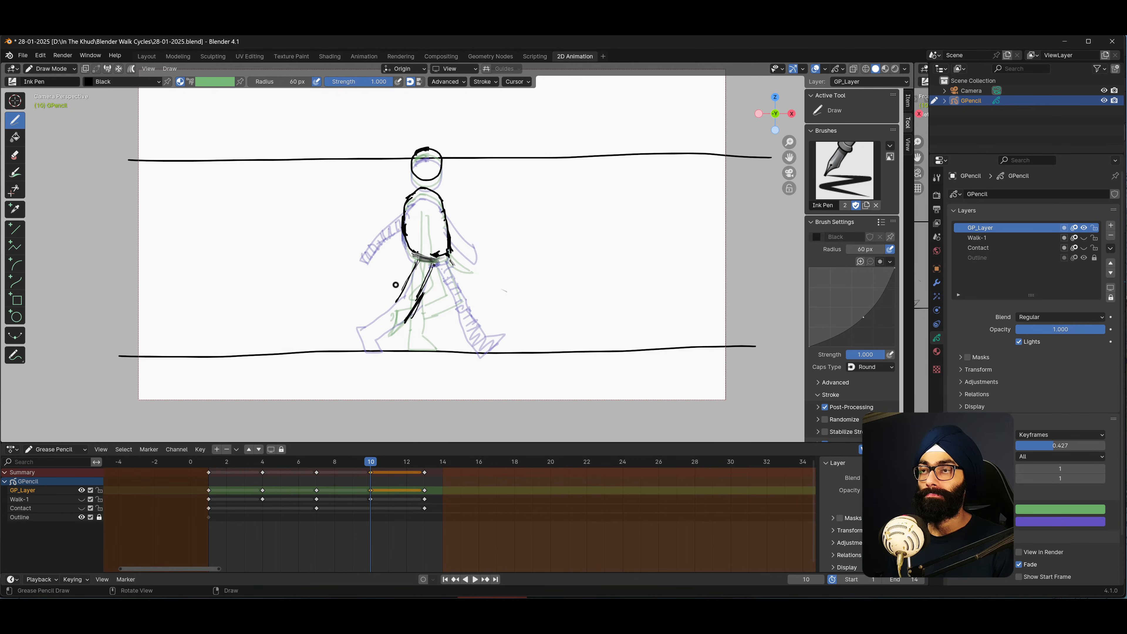
{"action": "mouse_move", "coordinate": [399, 292]}
{"action": "left_mouse_down"}
{"action": "mouse_move", "coordinate": [381, 321]}
{"action": "mouse_move", "coordinate": [390, 343]}
{"action": "left_mouse_up"}
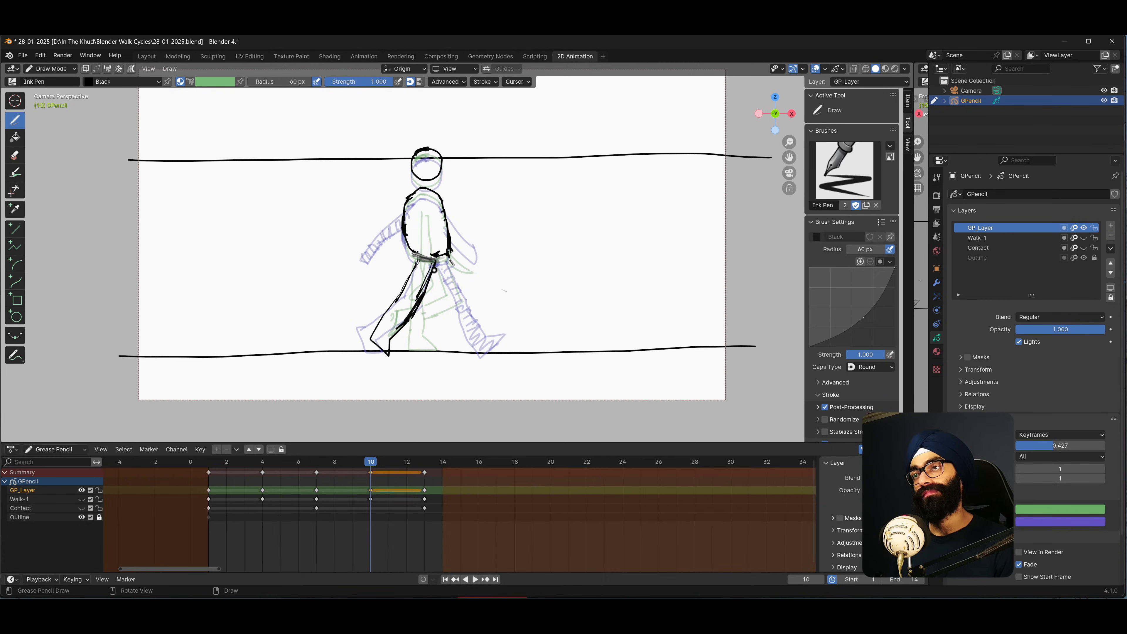
{"action": "key", "text": "ctrl+z"}
{"action": "key", "text": "ctrl+z"}
{"action": "key", "text": "ctrl+z"}
{"action": "key", "text": "ctrl+z"}
{"action": "key", "text": "ctrl+z"}
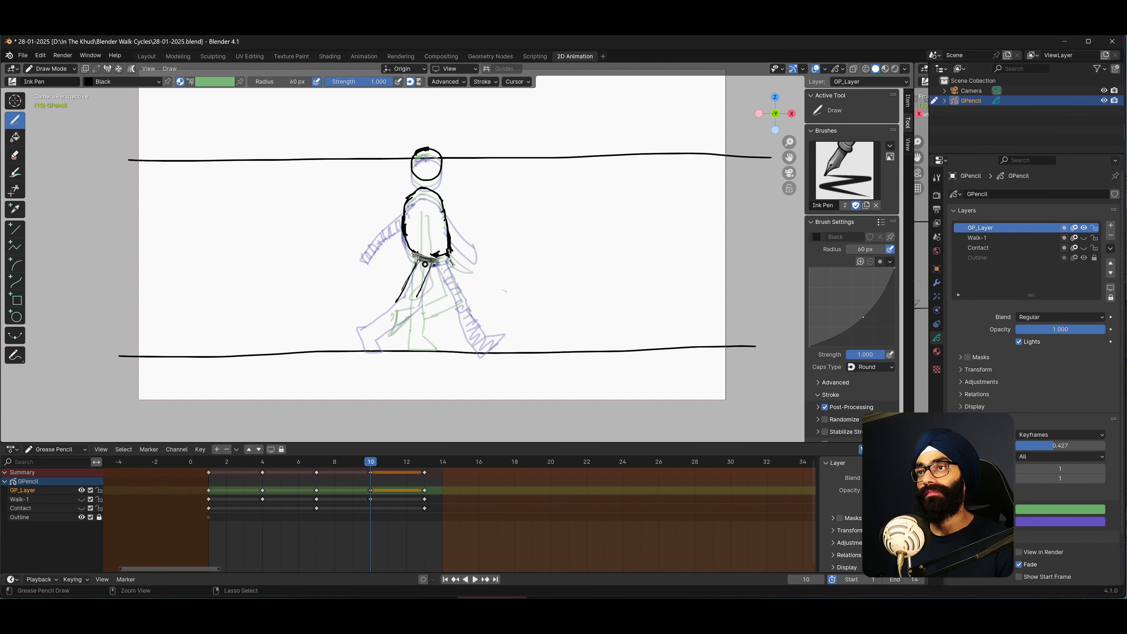
{"action": "mouse_move", "coordinate": [402, 295]}
{"action": "left_mouse_down"}
{"action": "mouse_move", "coordinate": [367, 335]}
{"action": "mouse_move", "coordinate": [379, 353]}
{"action": "left_mouse_up"}
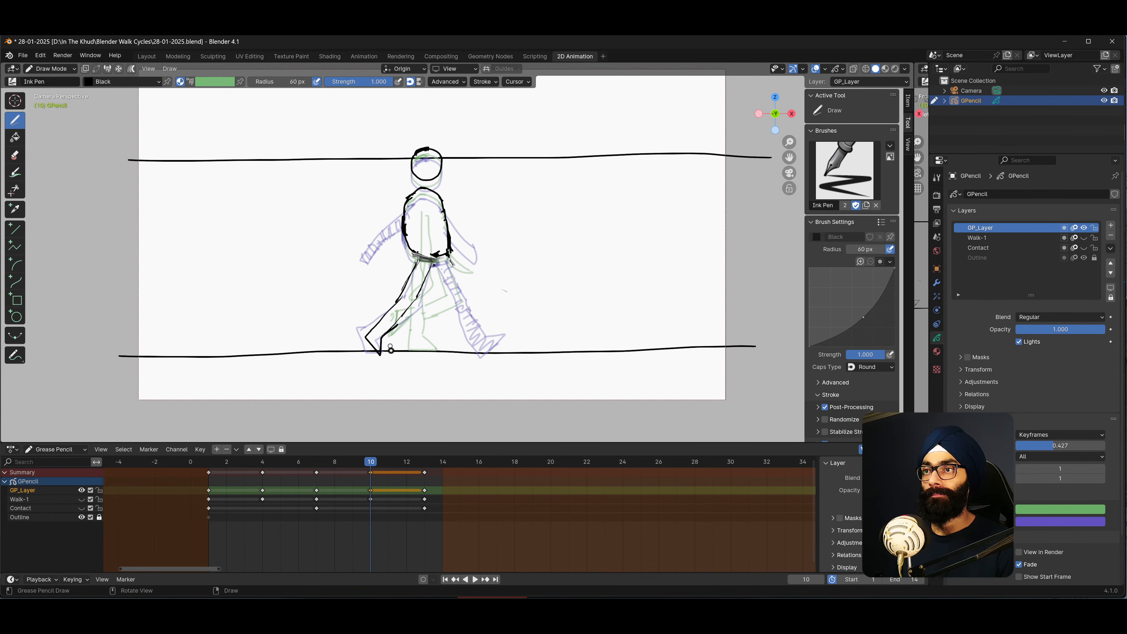
Draw the bent front leg with hatched shading and the bent rear arm behind the torso.
{"action": "key", "text": "super"}
{"action": "key", "text": "super"}
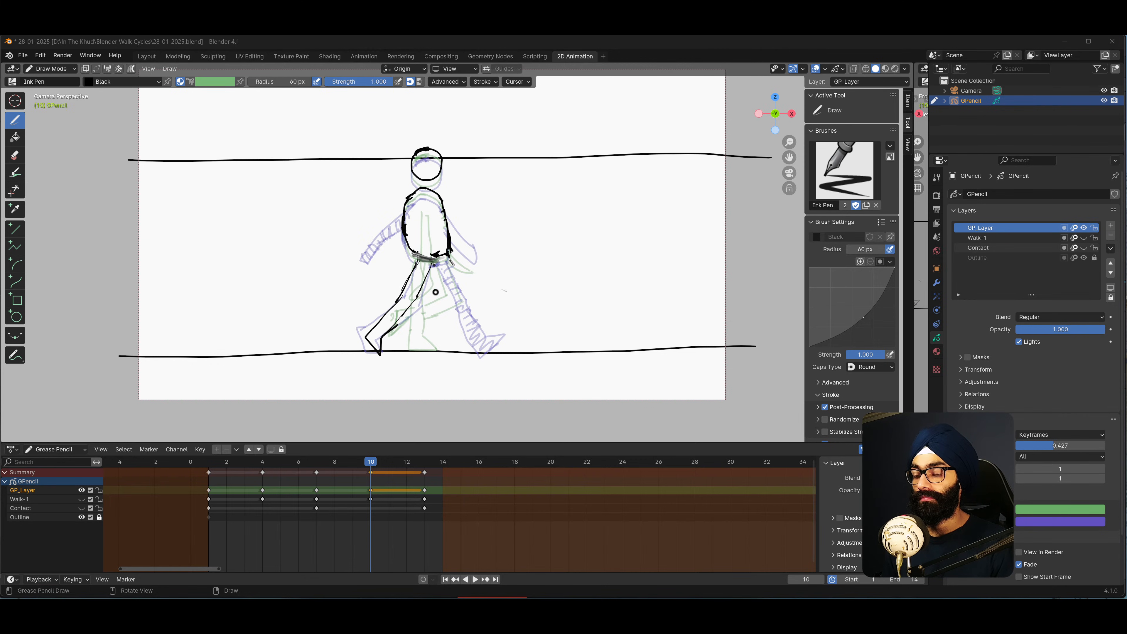
{"action": "left_click_drag", "start_coordinate": [434, 263], "coordinate": [458, 300]}
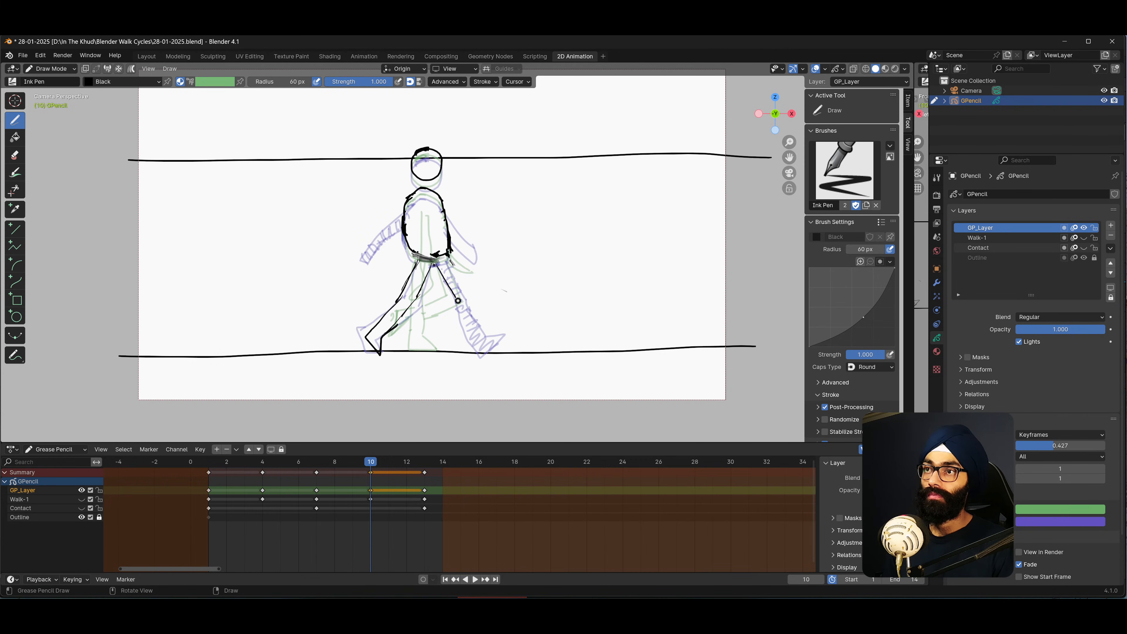
{"action": "left_click_drag", "start_coordinate": [449, 260], "coordinate": [468, 296]}
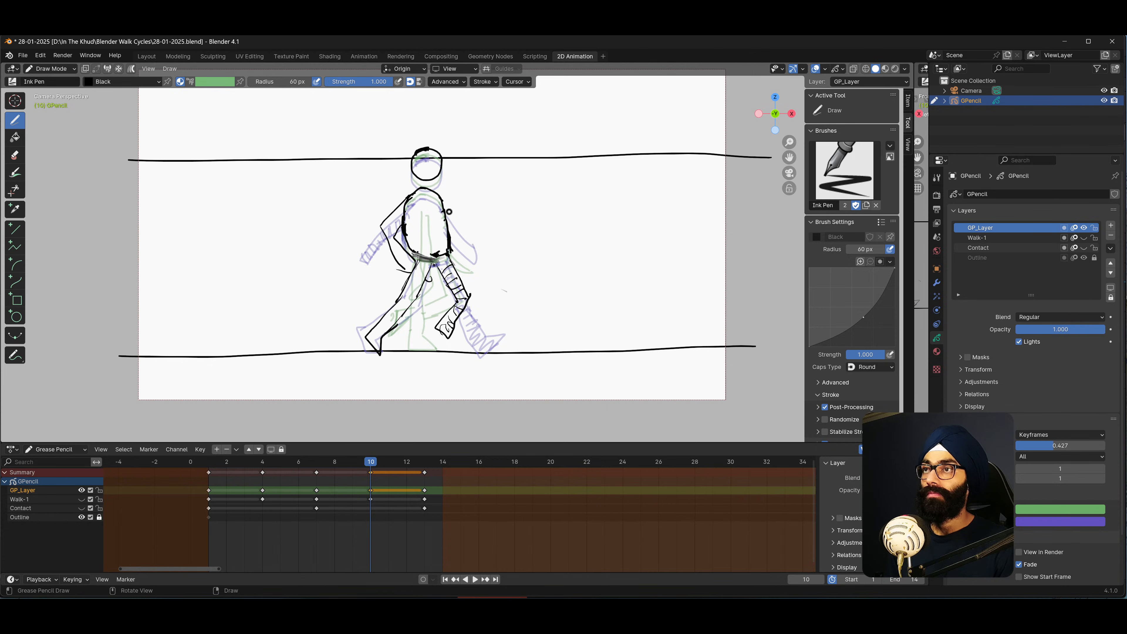
Erase the torso's upper front edge with a smaller eraser and draw the front arm there with the Ink Pen brush.
{"action": "key", "text": "e"}
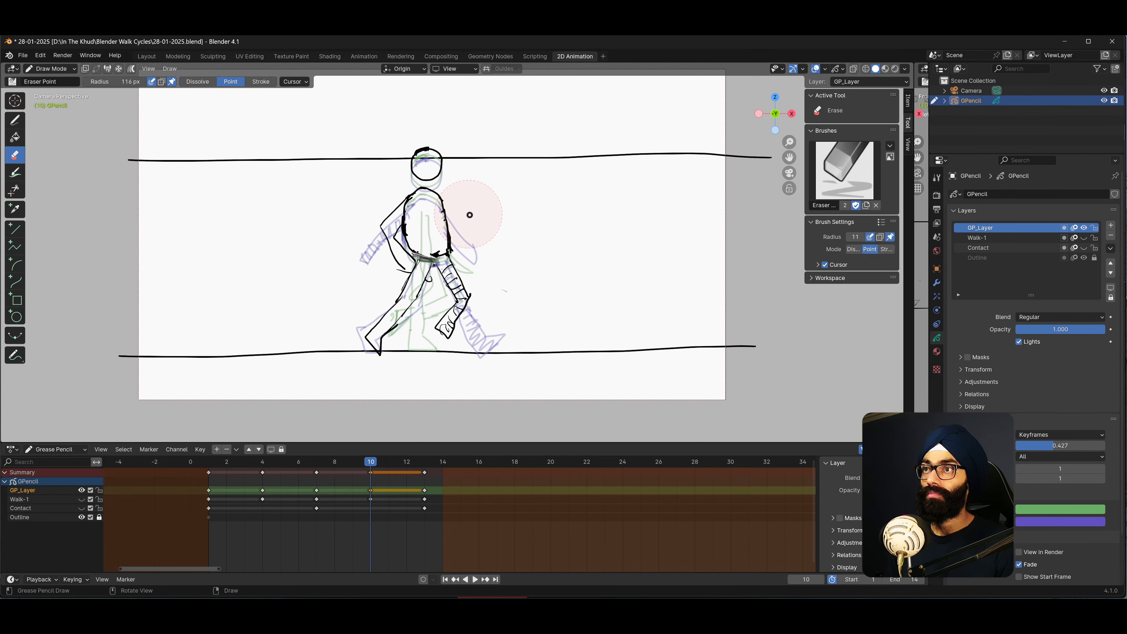
{"action": "key", "text": "f"}
{"action": "left_click", "coordinate": [448, 219]}
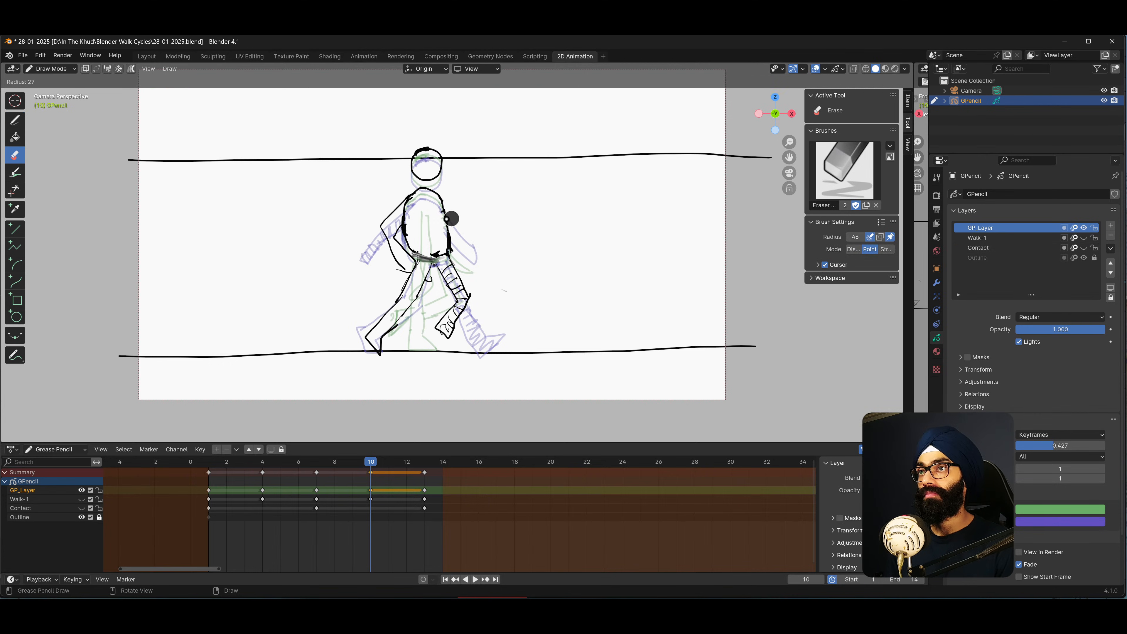
{"action": "key", "text": "d"}
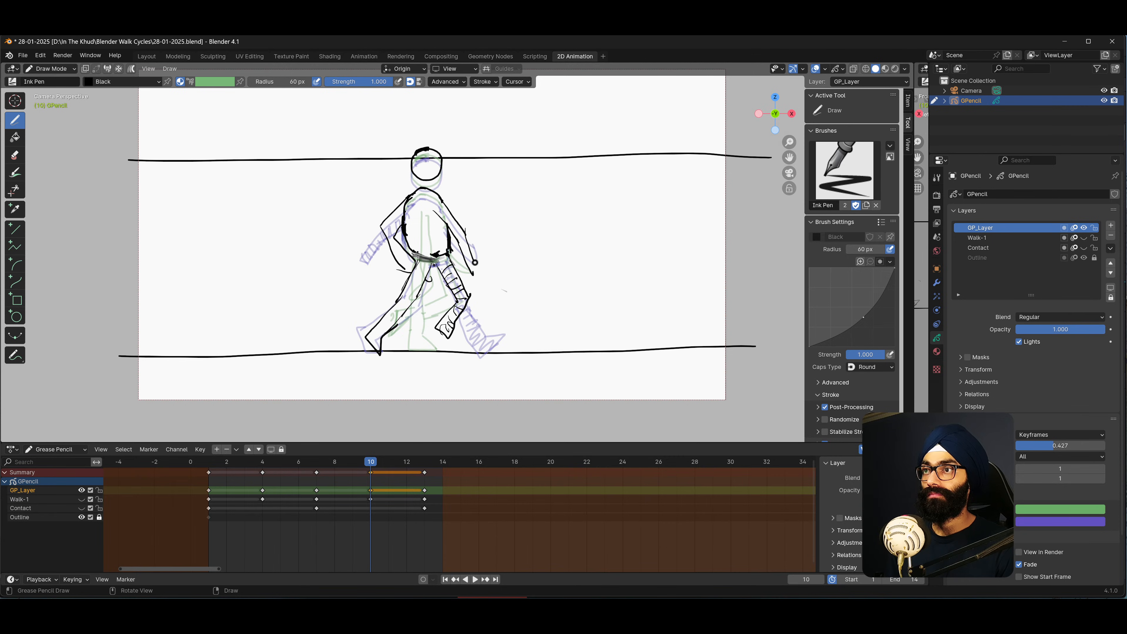
Play the walk cycle to review the poses, and stop the playback.
{"action": "key", "text": "space"}
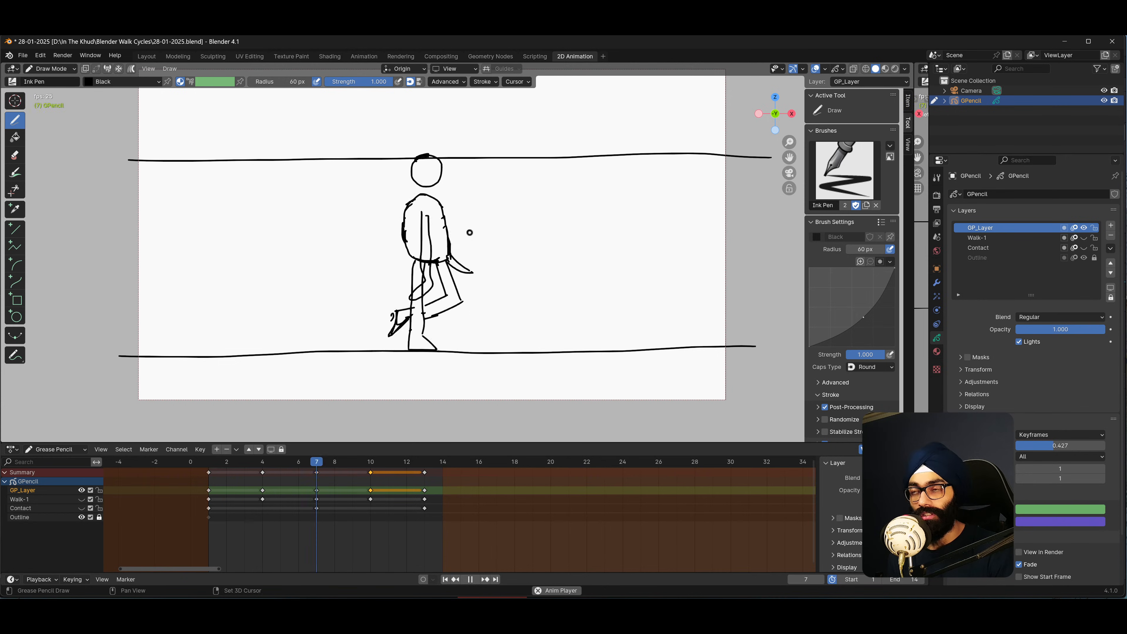
{"action": "key", "text": "space"}
Switch to DaVinci Resolve and show the whole VS_cd1_rev.2 timeline with the playhead at its start.
{"action": "key", "text": "super+Tab"}
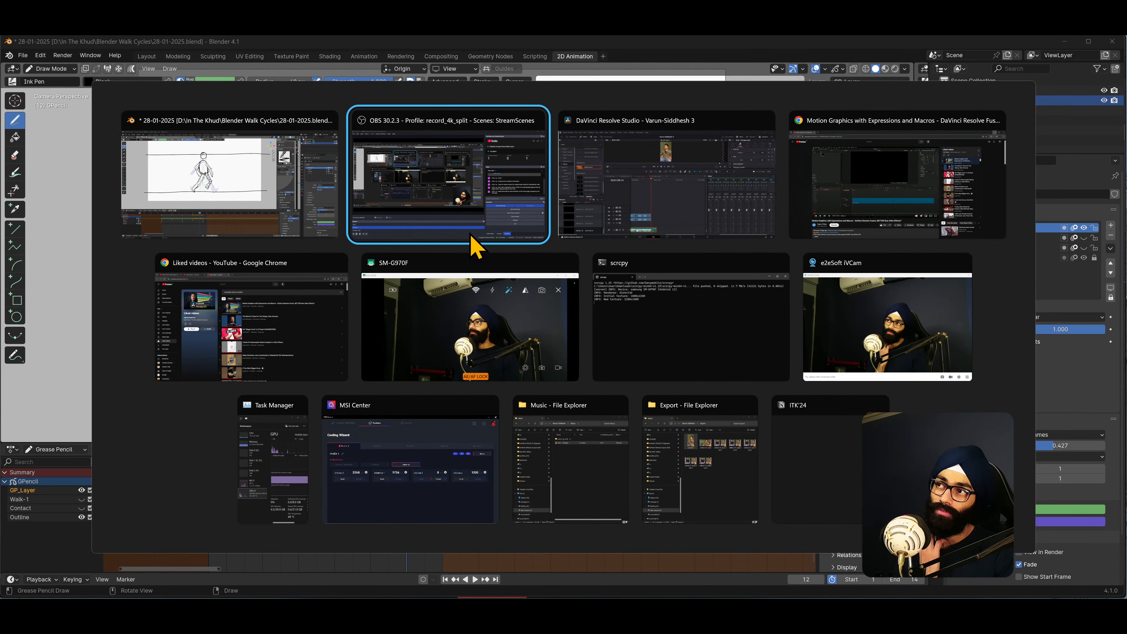
{"action": "left_click", "coordinate": [469, 235]}
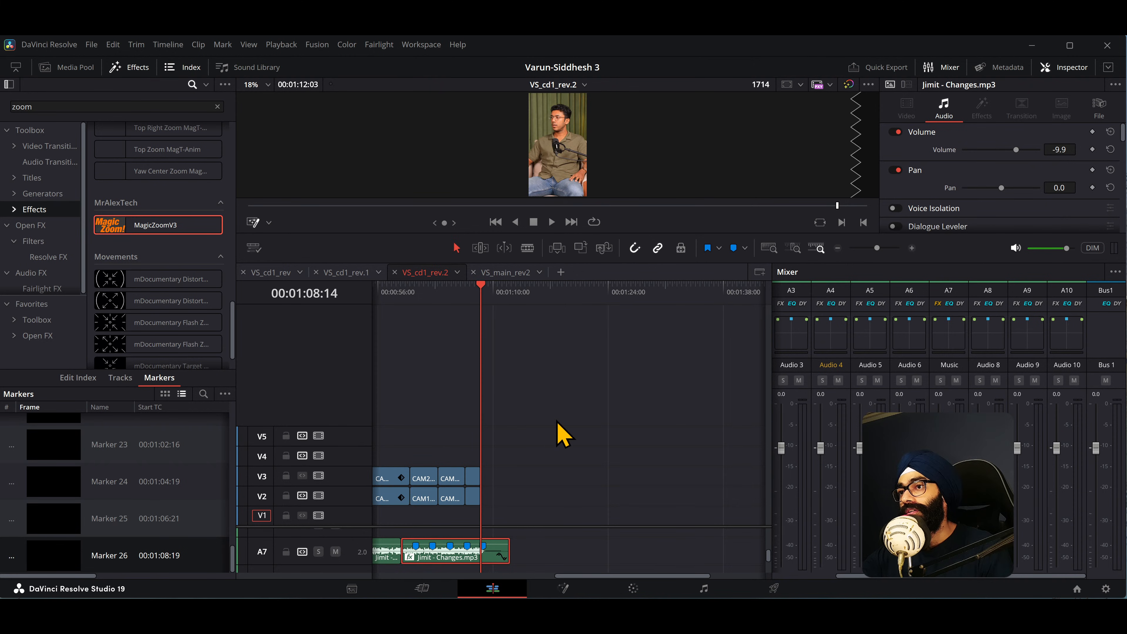
{"action": "scroll", "coordinate": [557, 420], "scroll_direction": "down", "scroll_amount": 3, "text": "alt"}
{"action": "left_click_drag", "start_coordinate": [527, 293], "coordinate": [357, 293]}
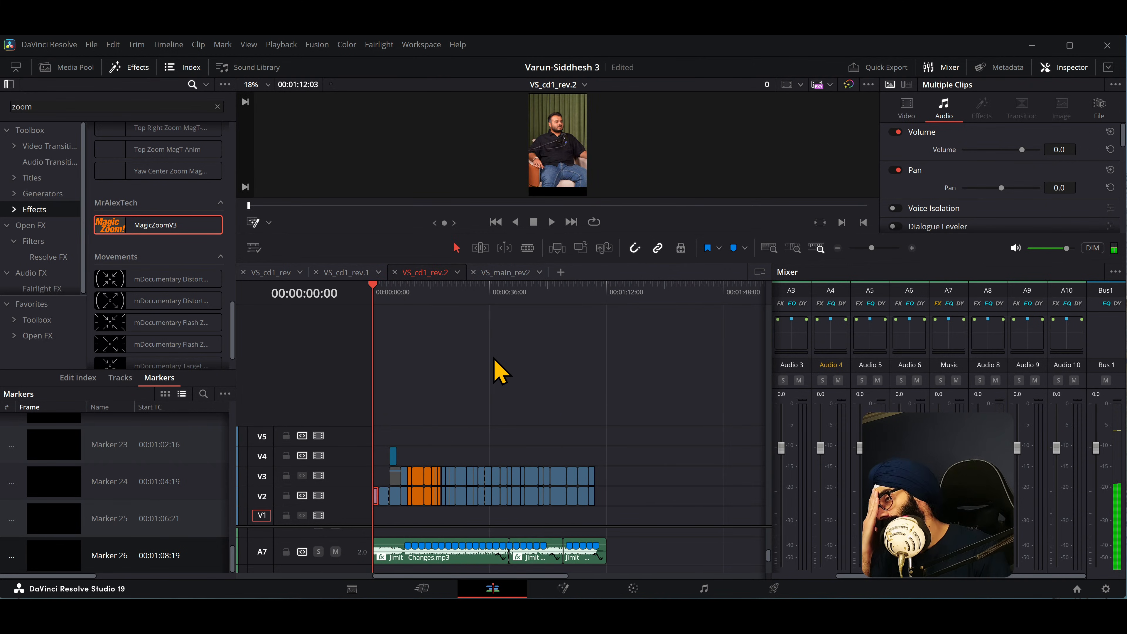
Switch to the ITK'24 notes window and read the ITK notes under Vlog#64_28/01/2025.
{"action": "key", "text": "alt+Tab"}
{"action": "key", "text": "alt+Tab"}
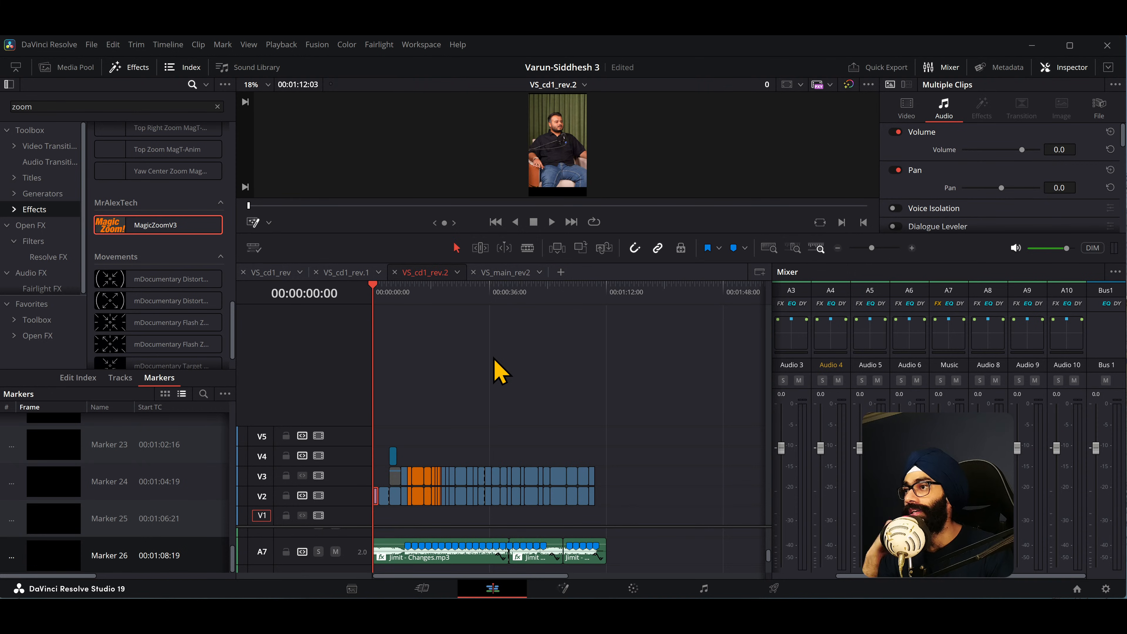
{"action": "key", "text": "alt+Tab"}
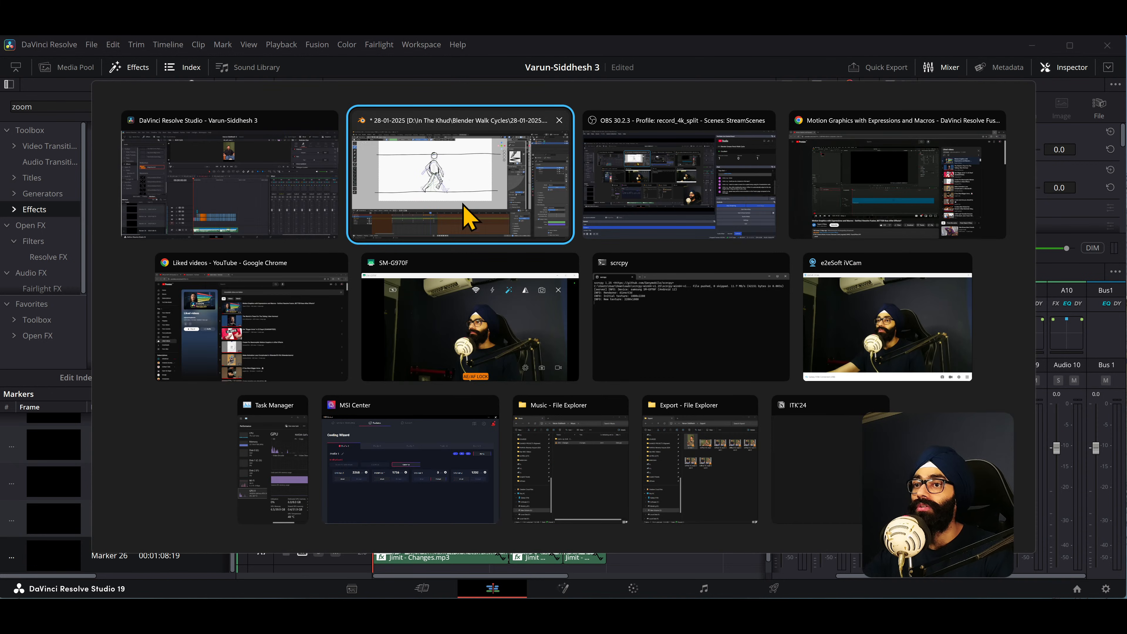
{"action": "left_click", "coordinate": [803, 499]}
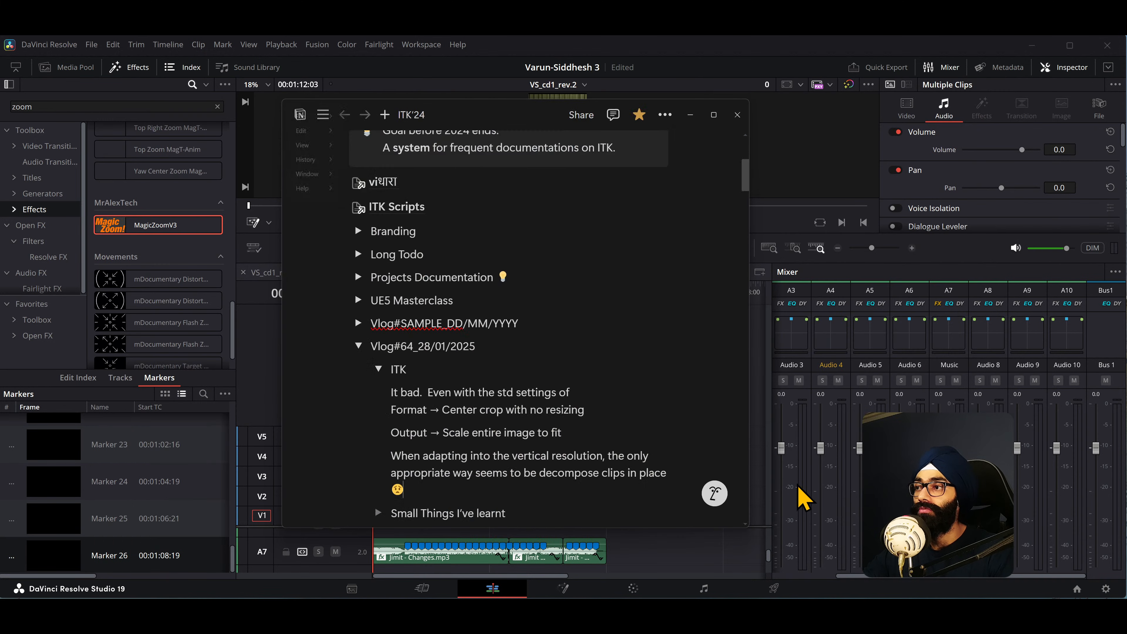
{"action": "scroll", "coordinate": [559, 468], "scroll_direction": "down", "scroll_amount": 3}
{"action": "left_click", "coordinate": [444, 238]}
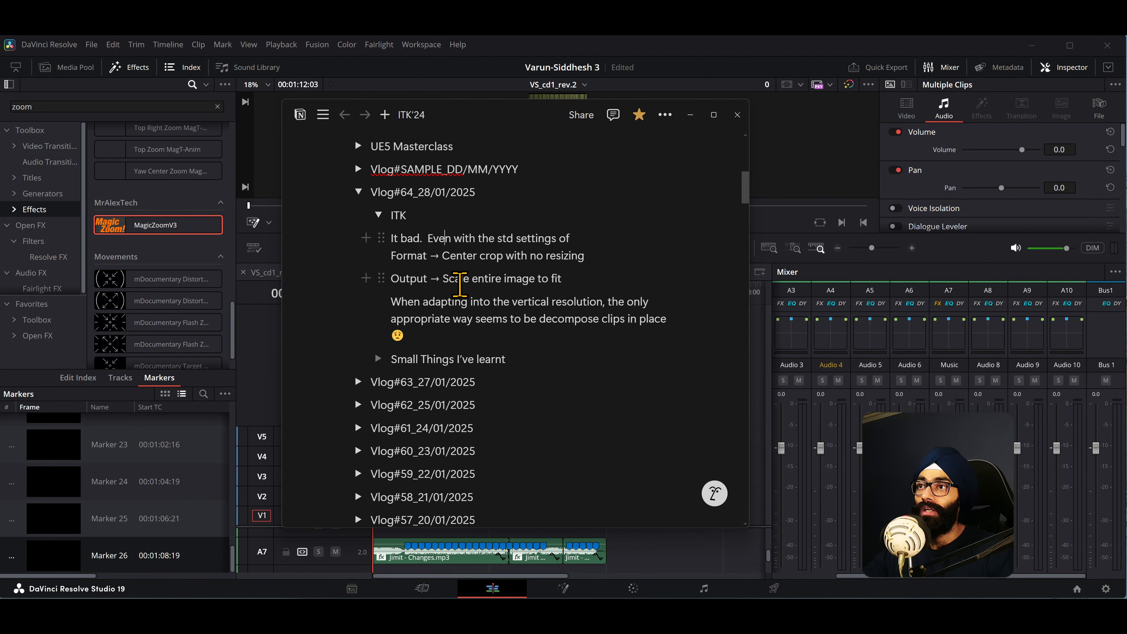
{"action": "scroll", "coordinate": [459, 284], "scroll_direction": "up", "scroll_amount": 1}
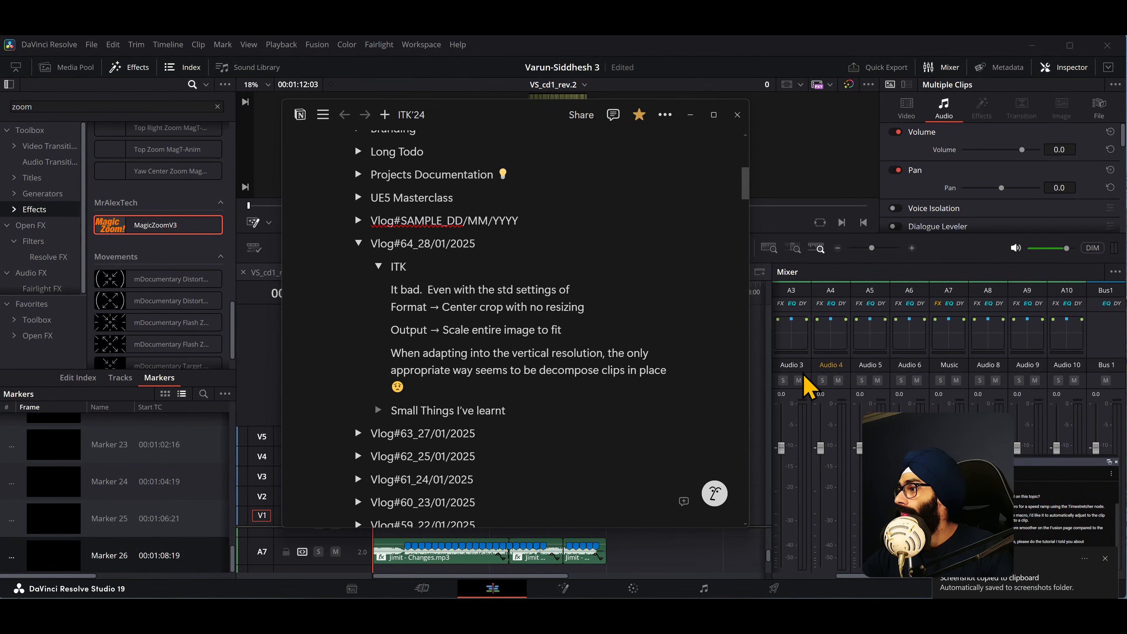
Open the captured chat screenshot in Snipping Tool, maximize it, and enlarge and centre the messages for reading.
{"action": "left_click", "coordinate": [1028, 535]}
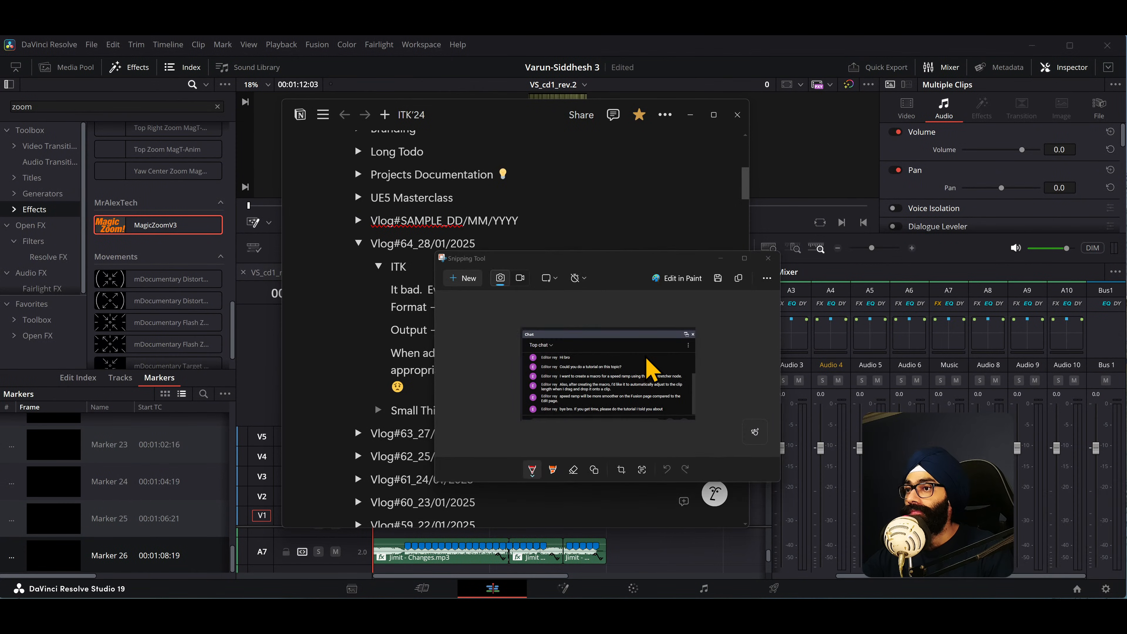
{"action": "left_click", "coordinate": [745, 258]}
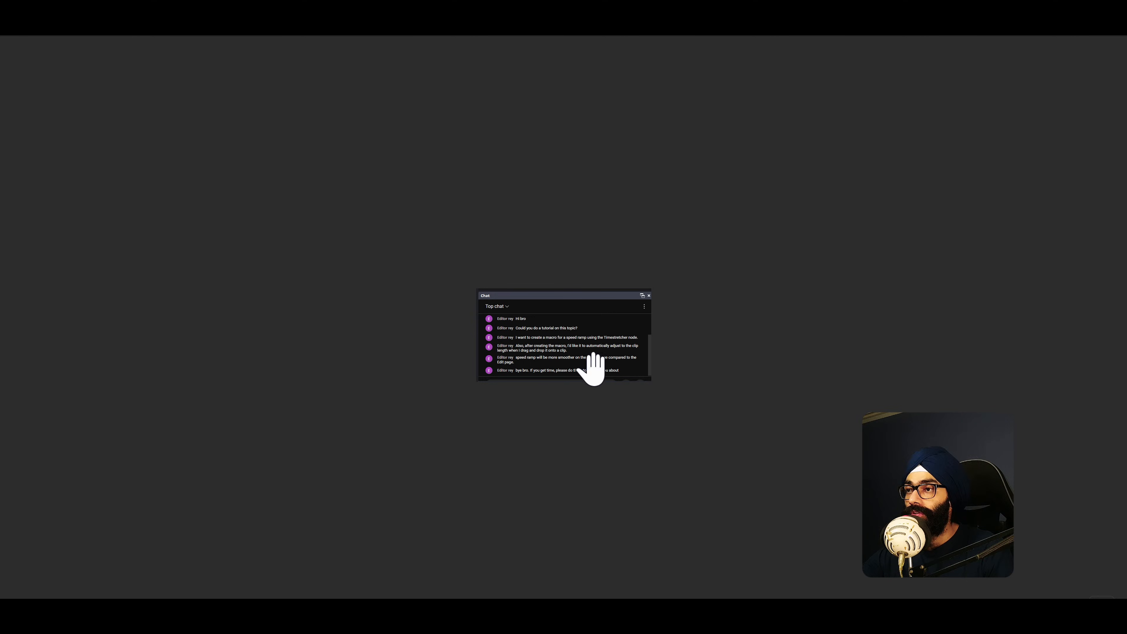
{"action": "scroll", "coordinate": [590, 376], "scroll_direction": "up", "scroll_amount": 2, "text": "ctrl"}
{"action": "scroll", "coordinate": [787, 448], "scroll_direction": "up", "scroll_amount": 2, "text": "ctrl"}
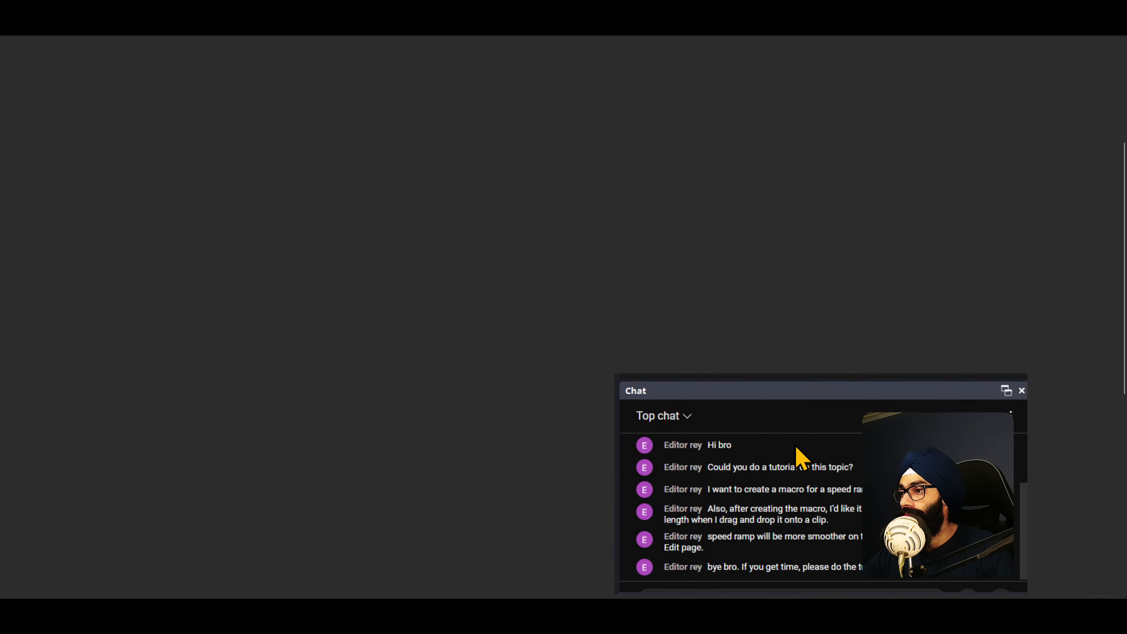
{"action": "left_click_drag", "start_coordinate": [797, 448], "coordinate": [556, 351]}
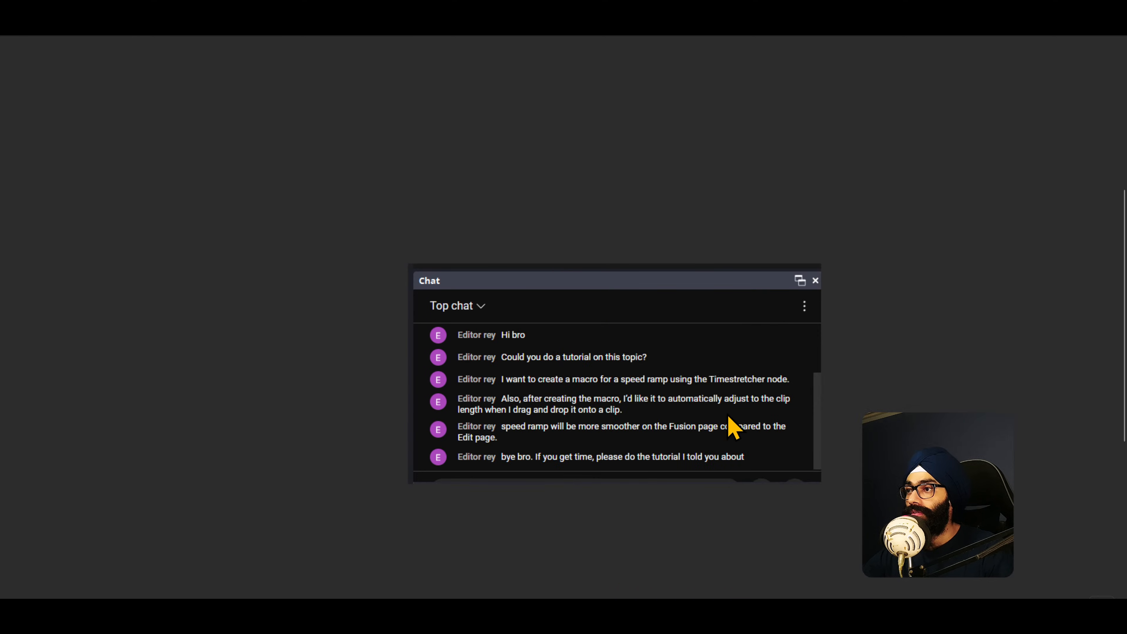